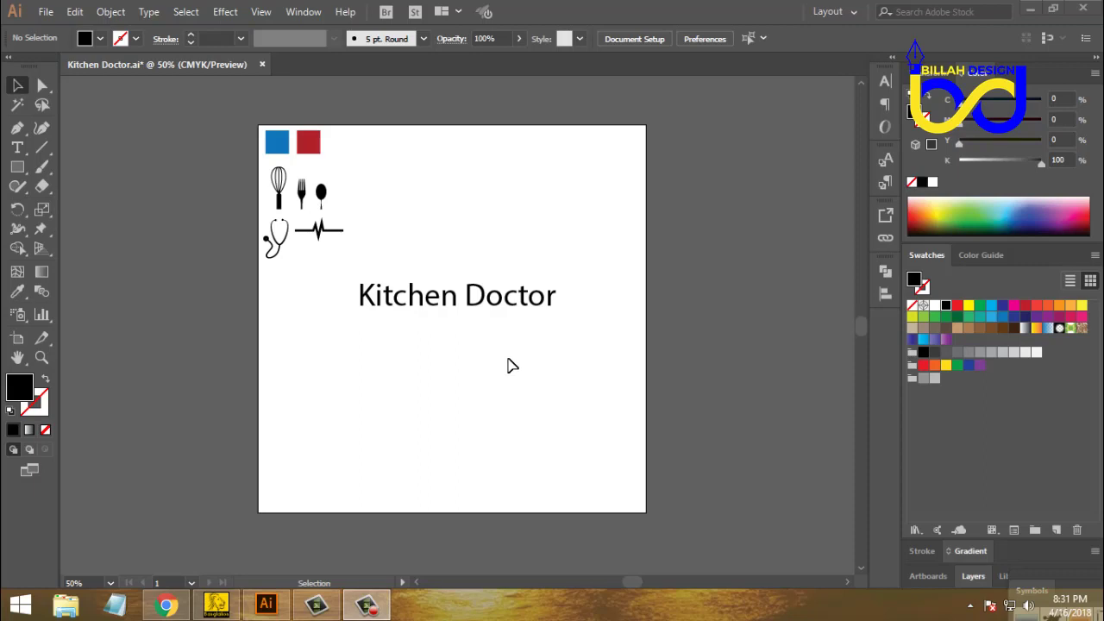
- Zoom to 66.67% and nudge the Kitchen Doctor title up and to the right
key("ctrl+plus")
mouse_move(500, 343)
left_mouse_down()
mouse_move(532, 324)
mouse_move(491, 338)
mouse_move(510, 335)
left_mouse_up()
left_click(537, 370)
left_click(528, 415)
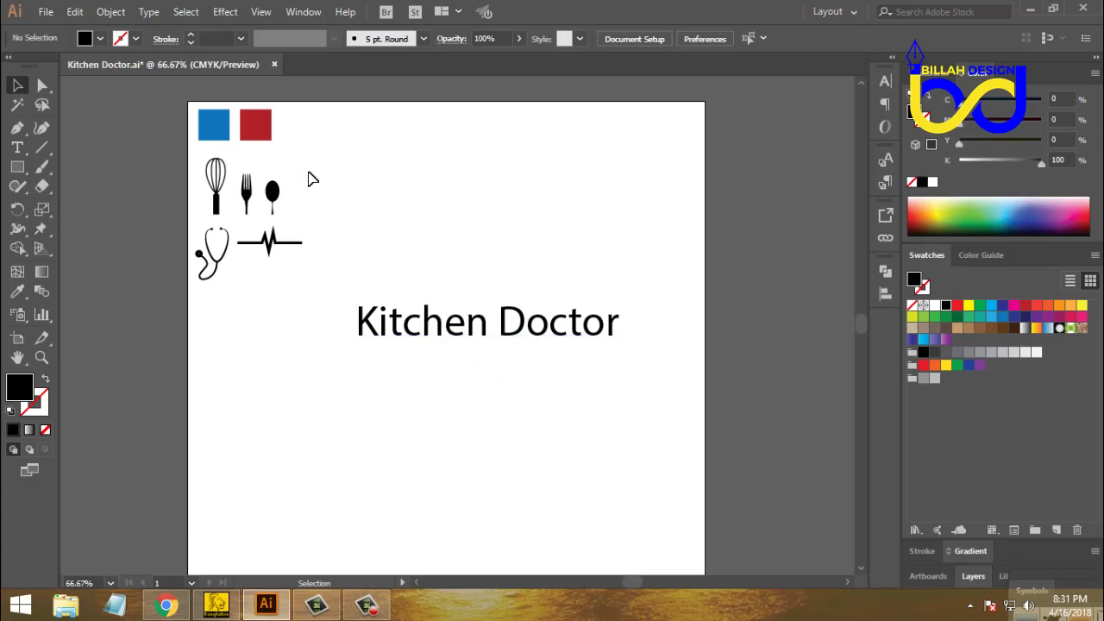
mouse_move(423, 316)
left_mouse_down()
mouse_move(424, 278)
mouse_move(423, 306)
left_mouse_up()
left_click(377, 232)
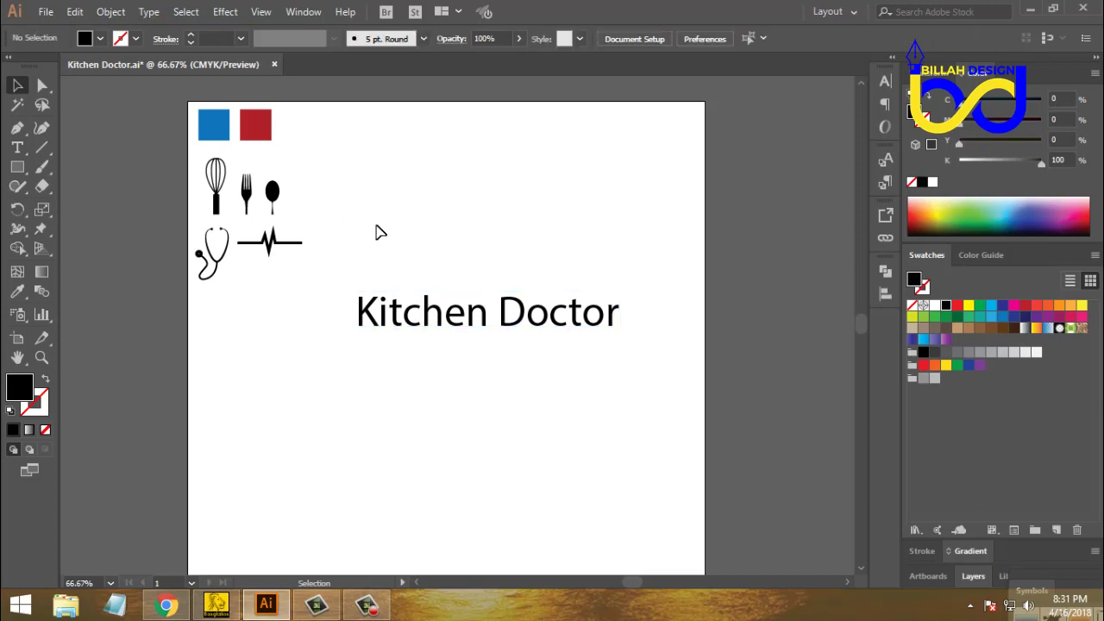
- Inspect the whisk, fork and spoon icons, the stethoscope and the heartbeat line
left_click_drag(198, 168, 321, 209)
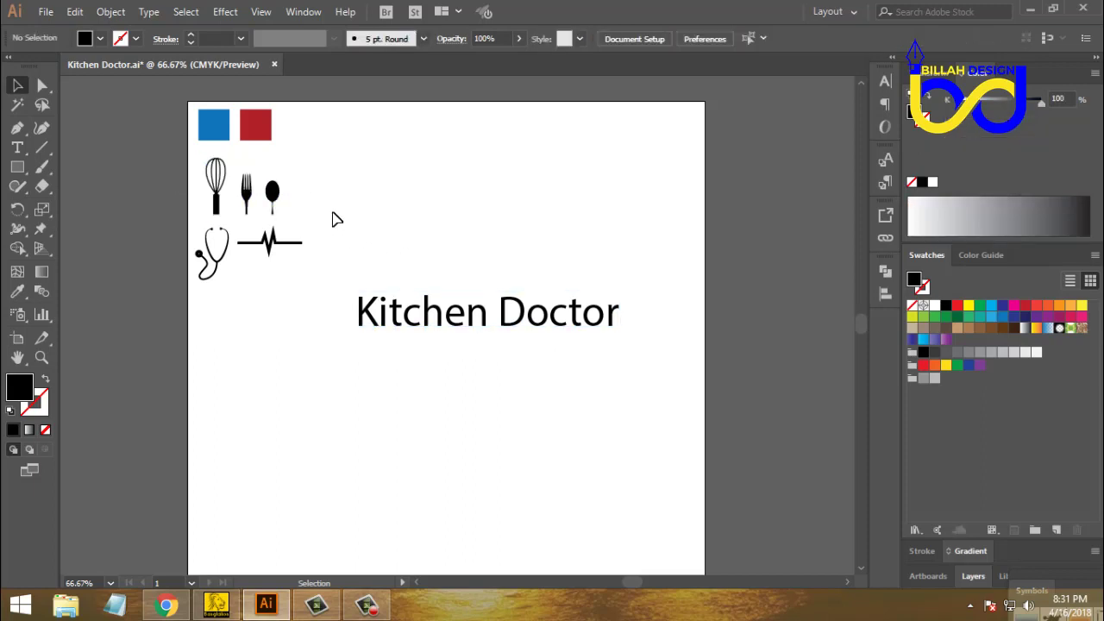
left_click_drag(311, 163, 215, 200)
left_click(290, 303)
left_click(200, 256)
left_click(258, 271)
left_click(267, 244)
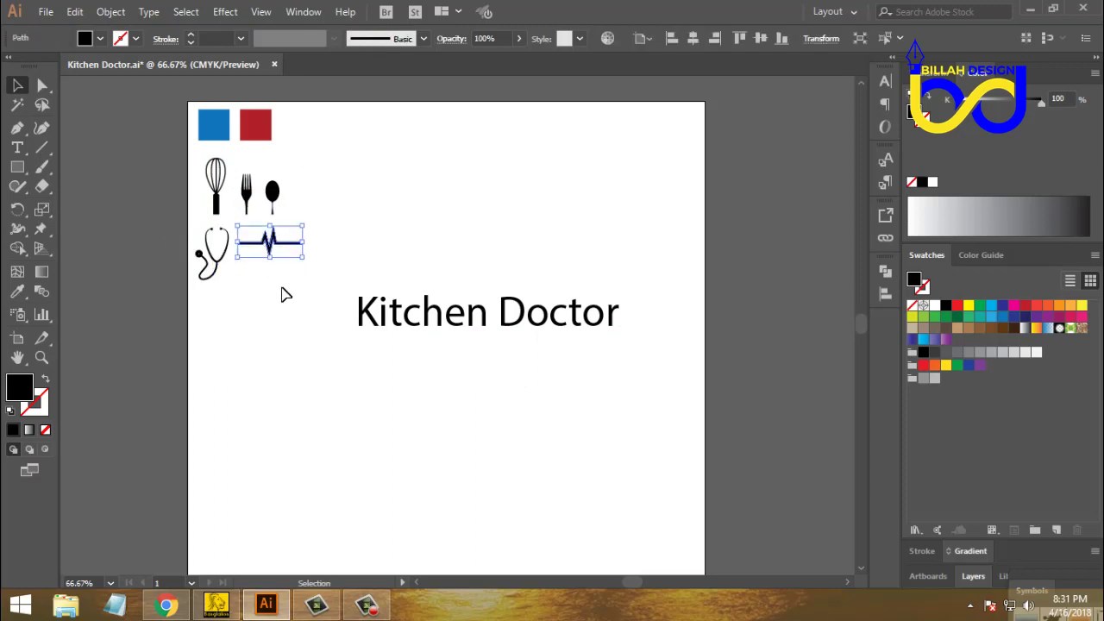
left_click(286, 317)
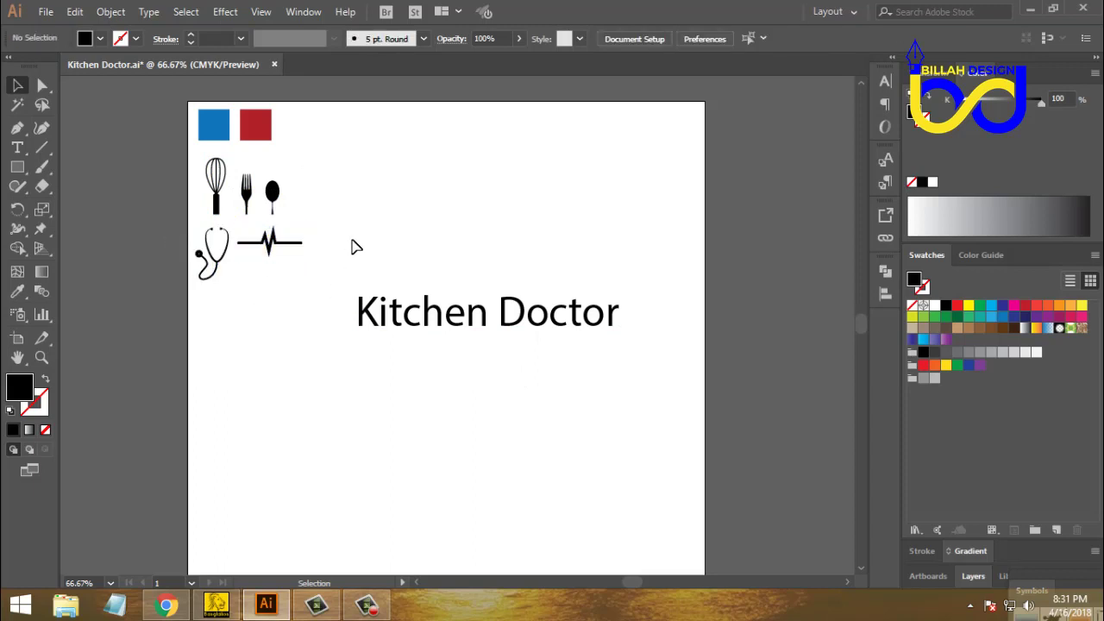
- Check the blue and red colour squares, then nudge the title slightly upward
left_click(223, 134)
left_click(259, 131)
left_click(317, 120)
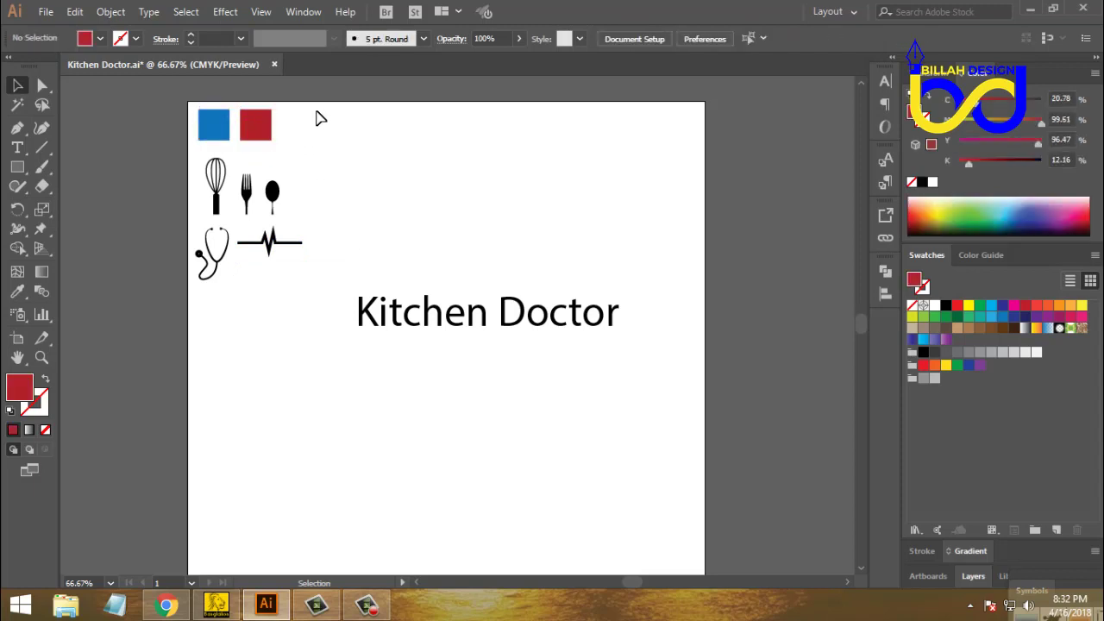
left_click_drag(318, 110, 195, 145)
left_click(376, 181)
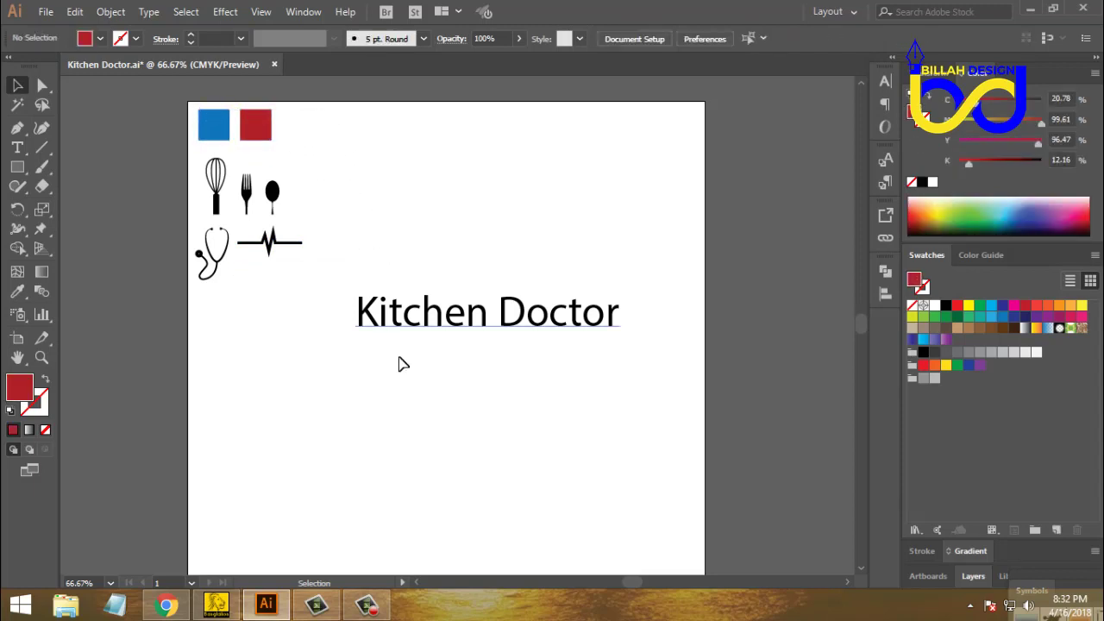
left_click_drag(426, 323, 448, 334)
left_click(457, 381)
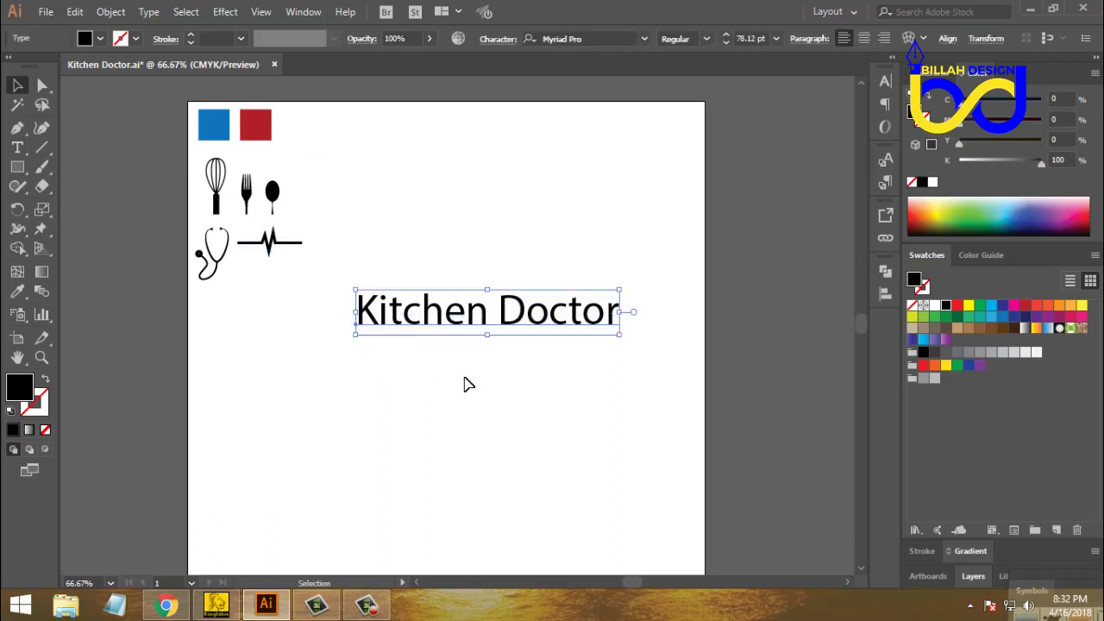
- Drag the Kitchen Doctor title slightly down and to the left, then reselect it
left_click(456, 377)
scroll(457, 377, "down", 2)
scroll(409, 346, "up", 1)
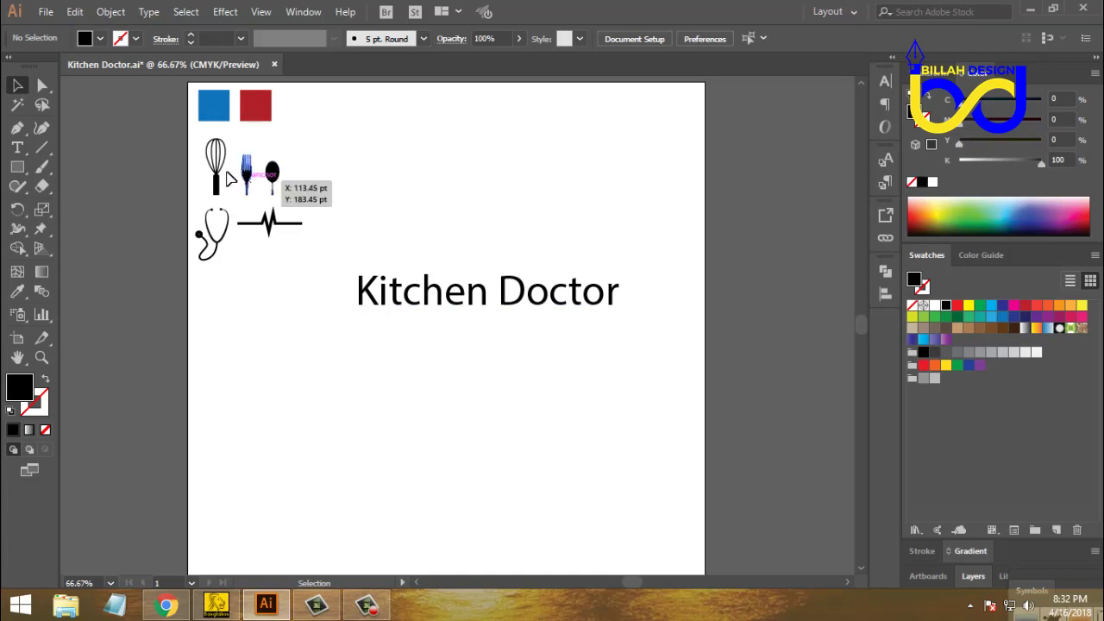
scroll(313, 324, "down", 1)
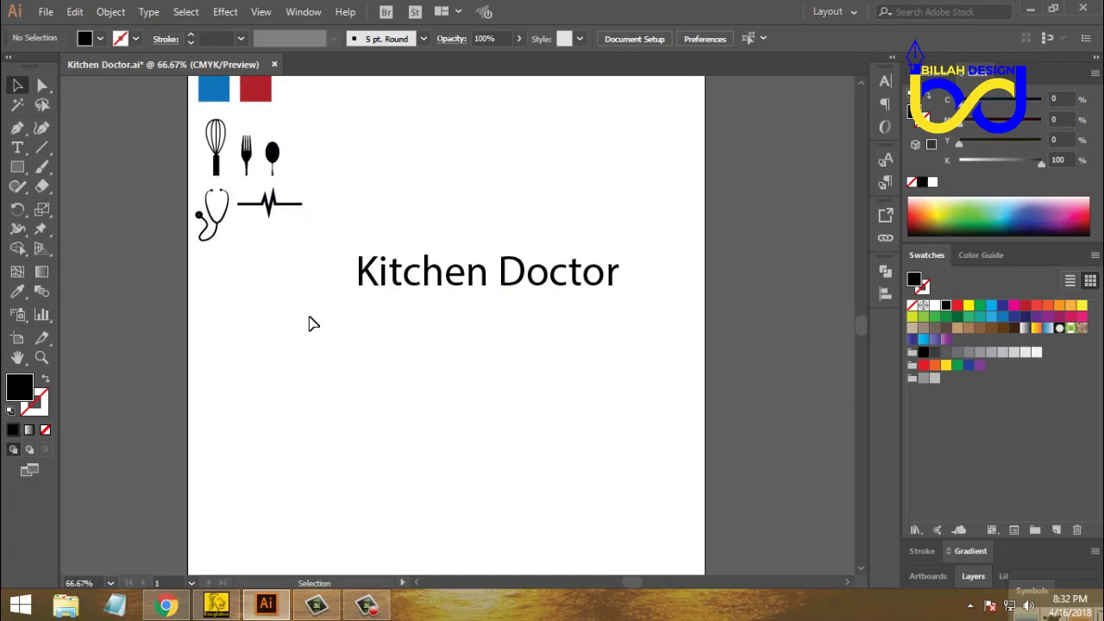
scroll(314, 323, "up", 1)
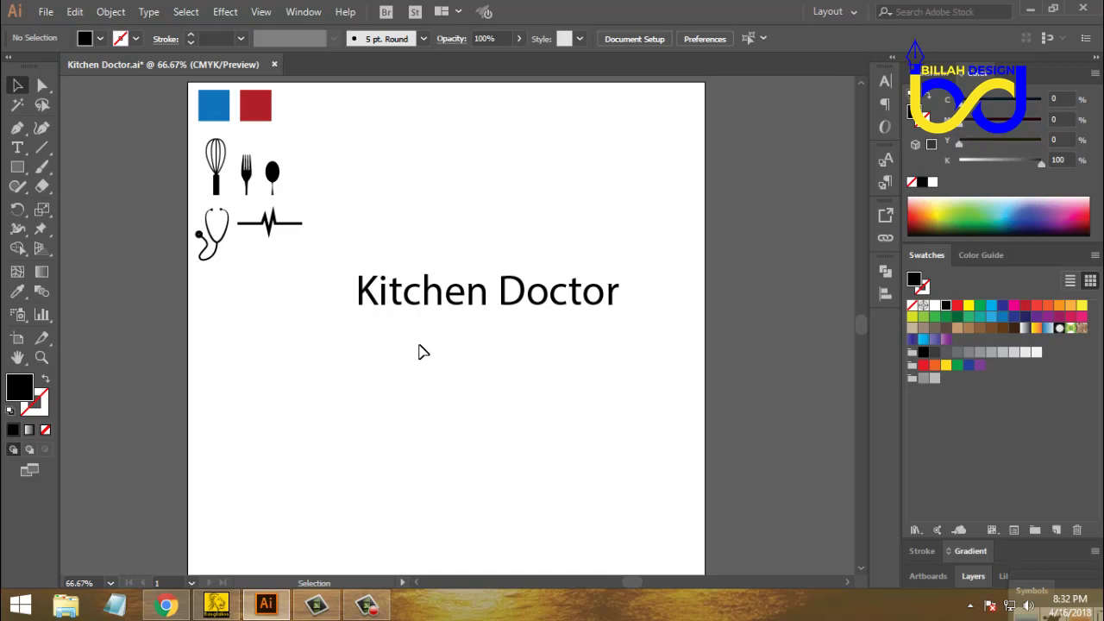
scroll(478, 345, "down", 1)
scroll(488, 336, "up", 1)
left_click(487, 292)
left_click(501, 328)
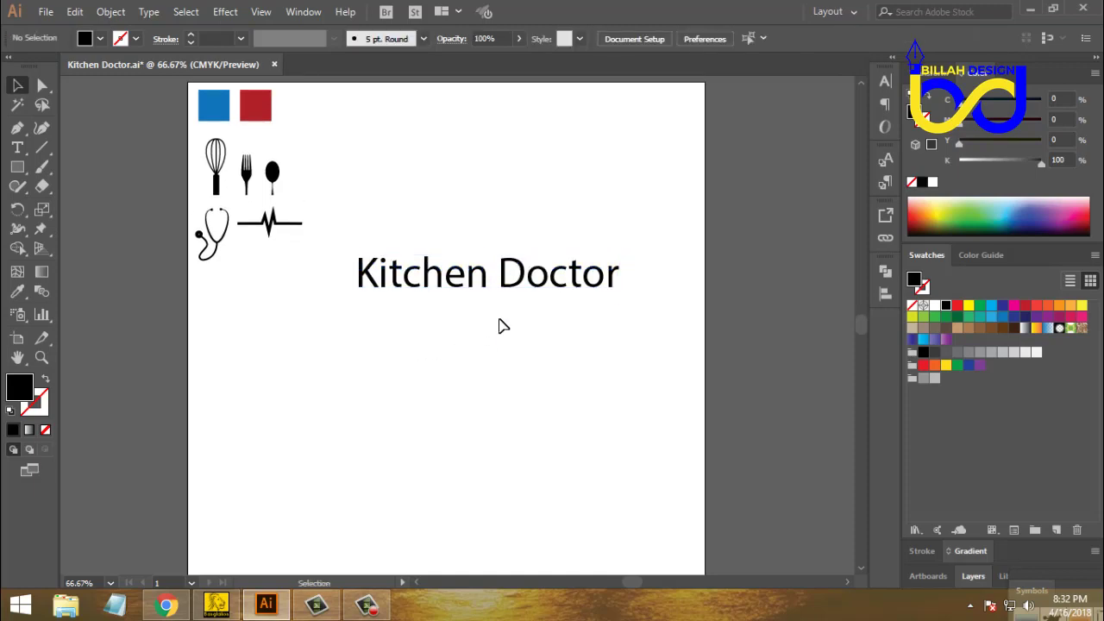
left_click_drag(485, 284, 480, 293)
left_click(492, 354)
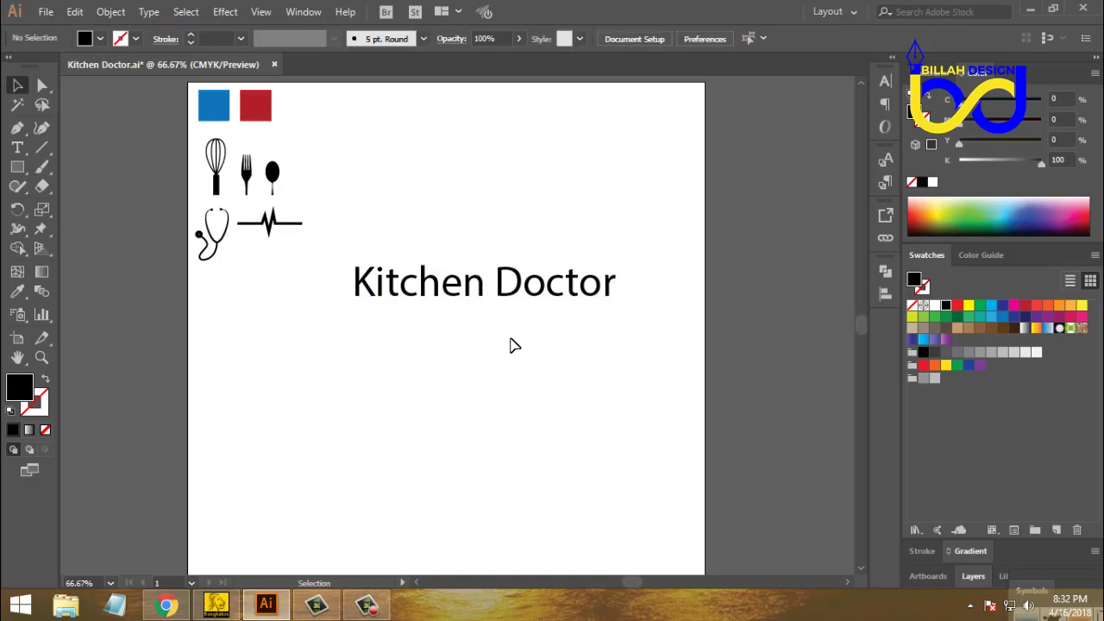
scroll(491, 311, "up", 1)
left_click(499, 306)
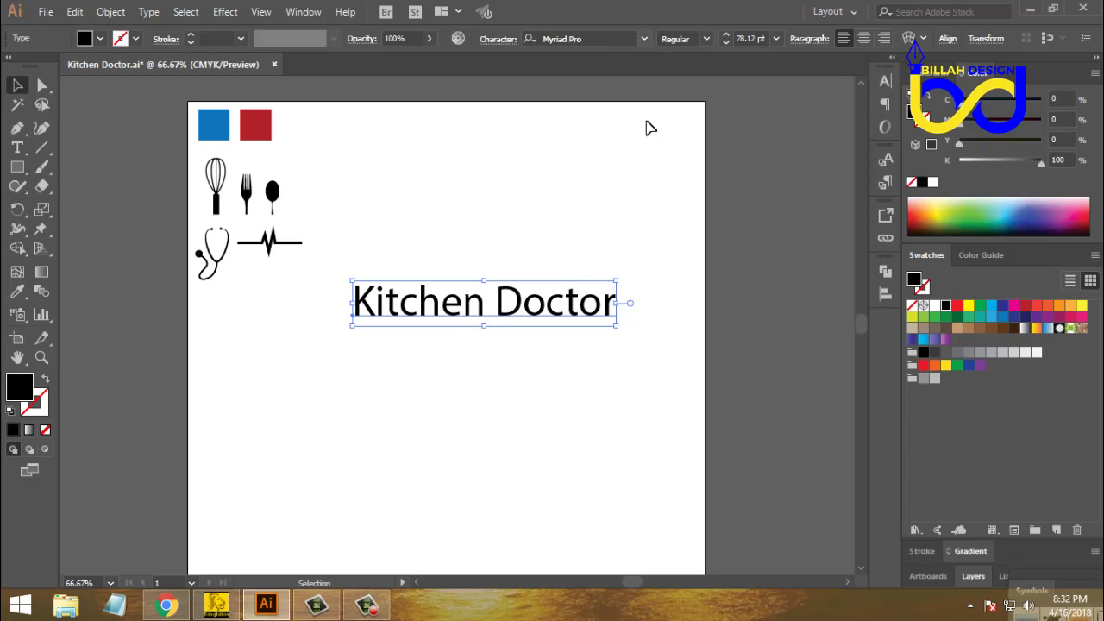
- Set the Kitchen Doctor title's font to Montserrat
right_click(563, 298)
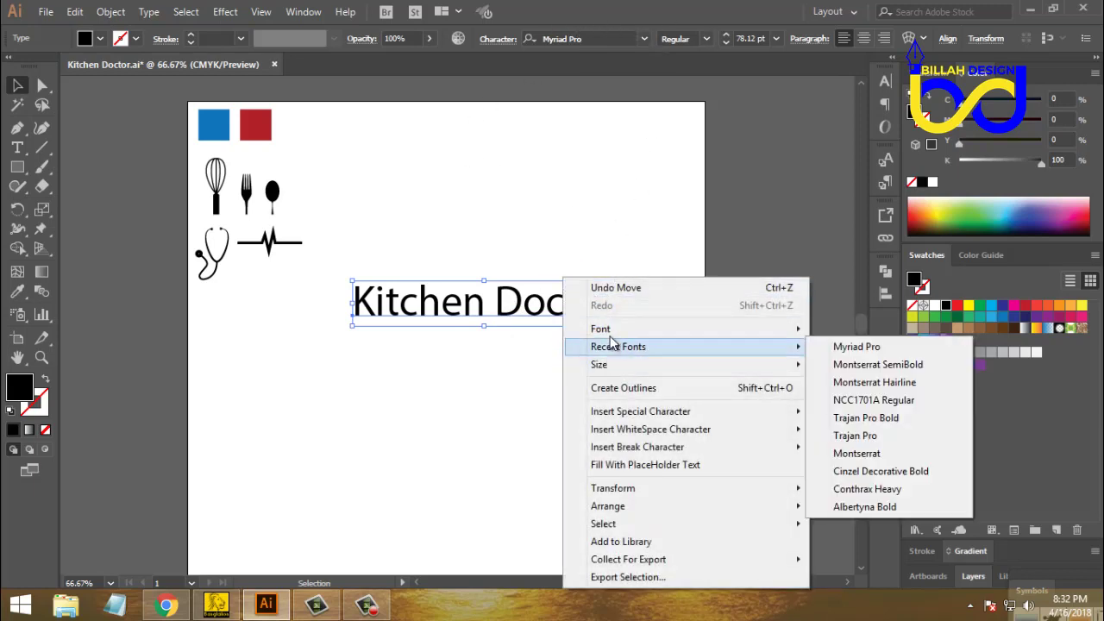
mouse_move(607, 333)
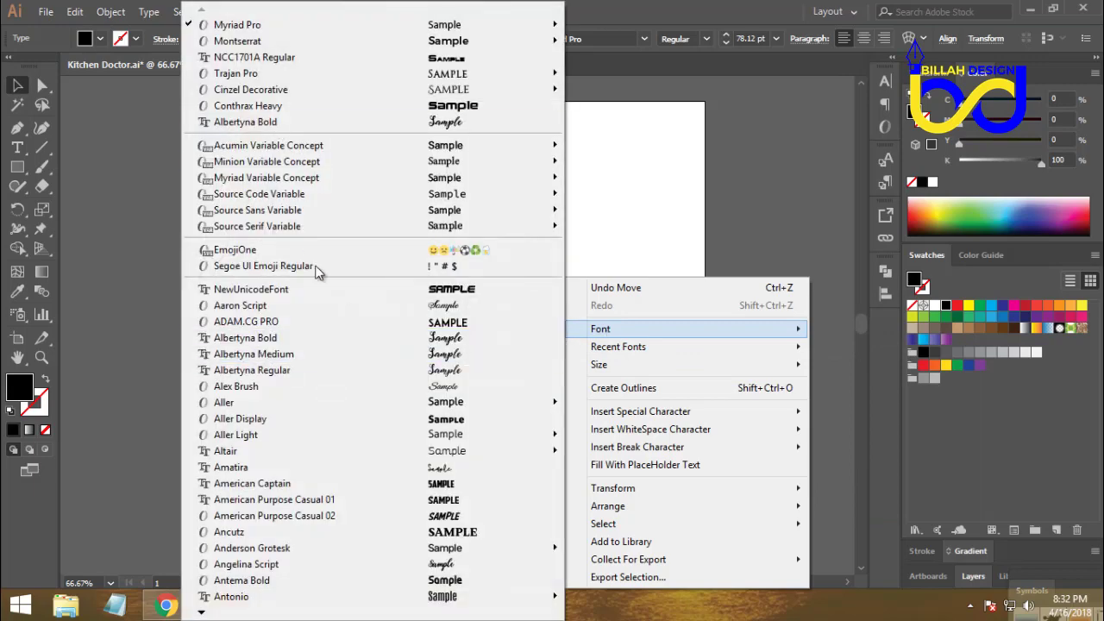
left_click(622, 228)
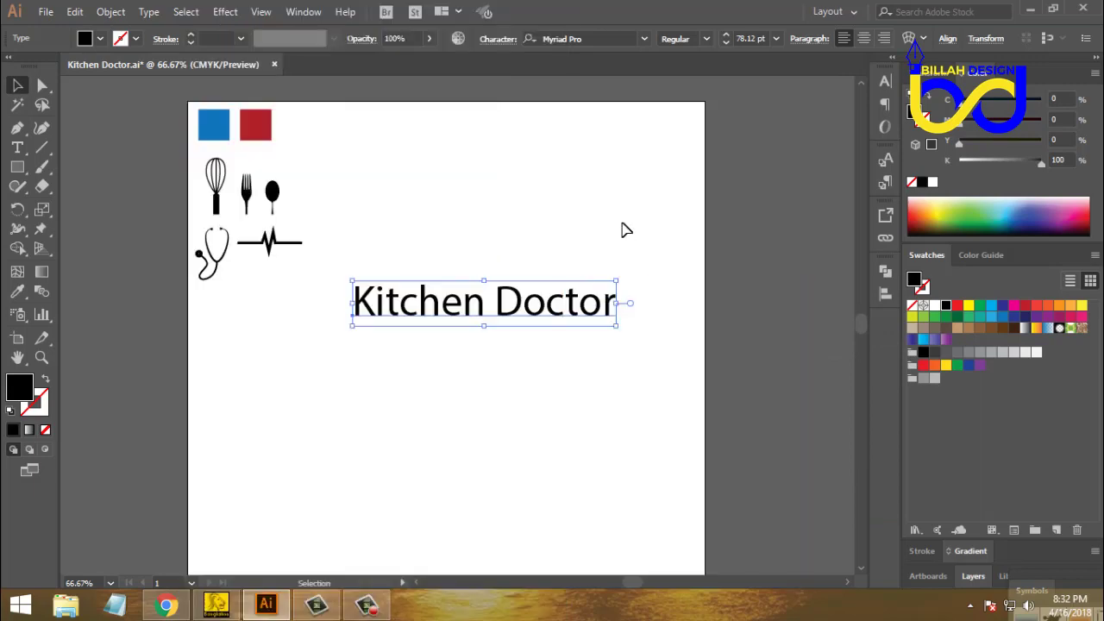
left_click(577, 251)
left_click_drag(615, 364, 528, 123)
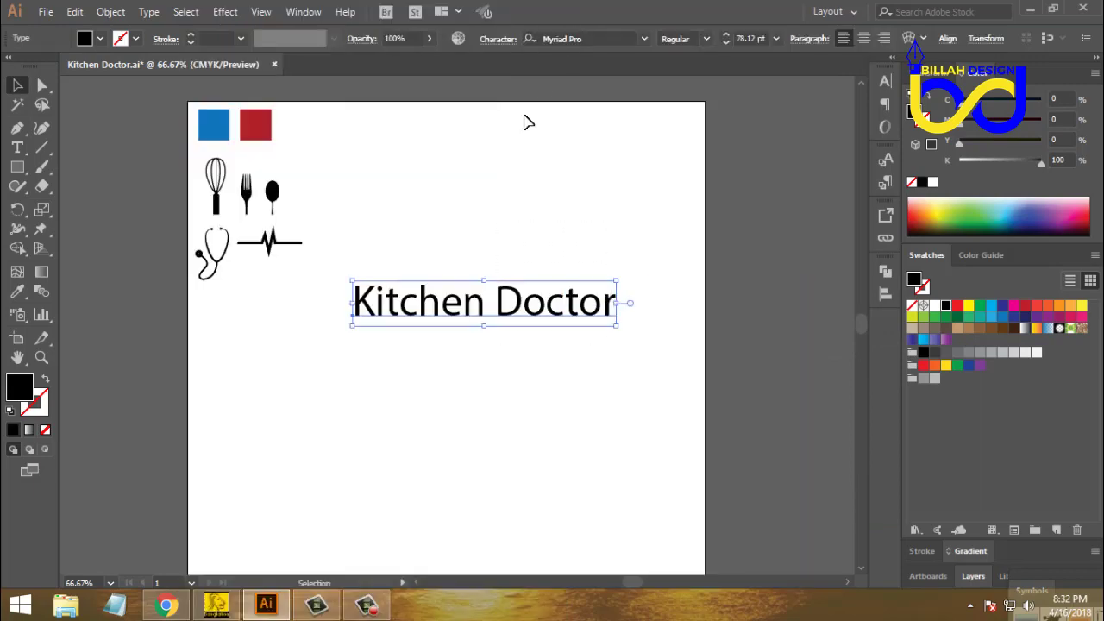
left_click(645, 39)
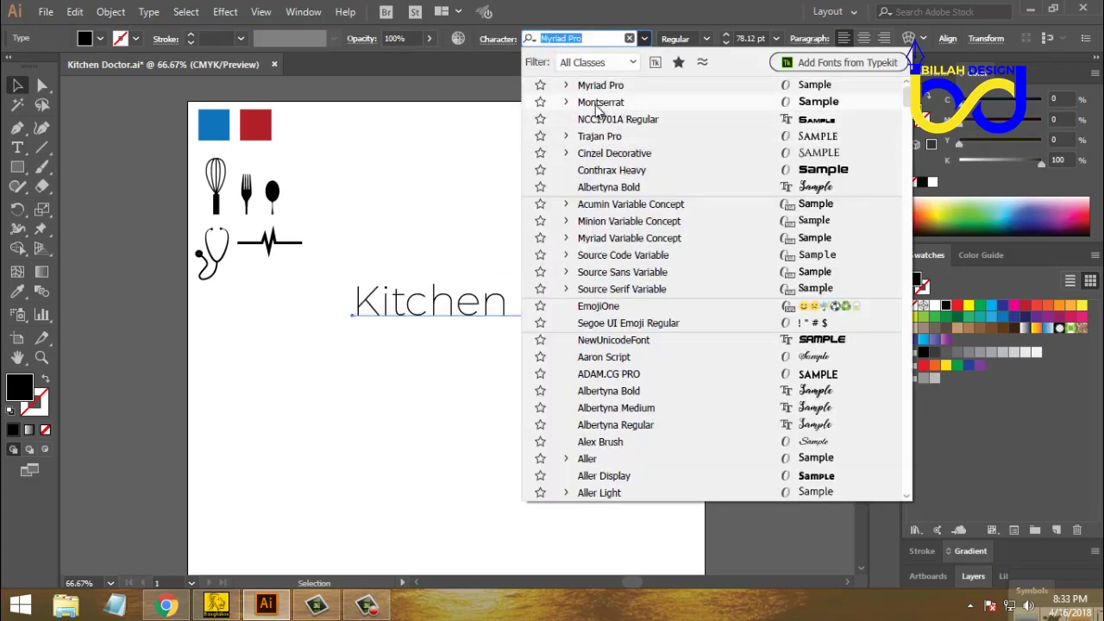
left_click(596, 104)
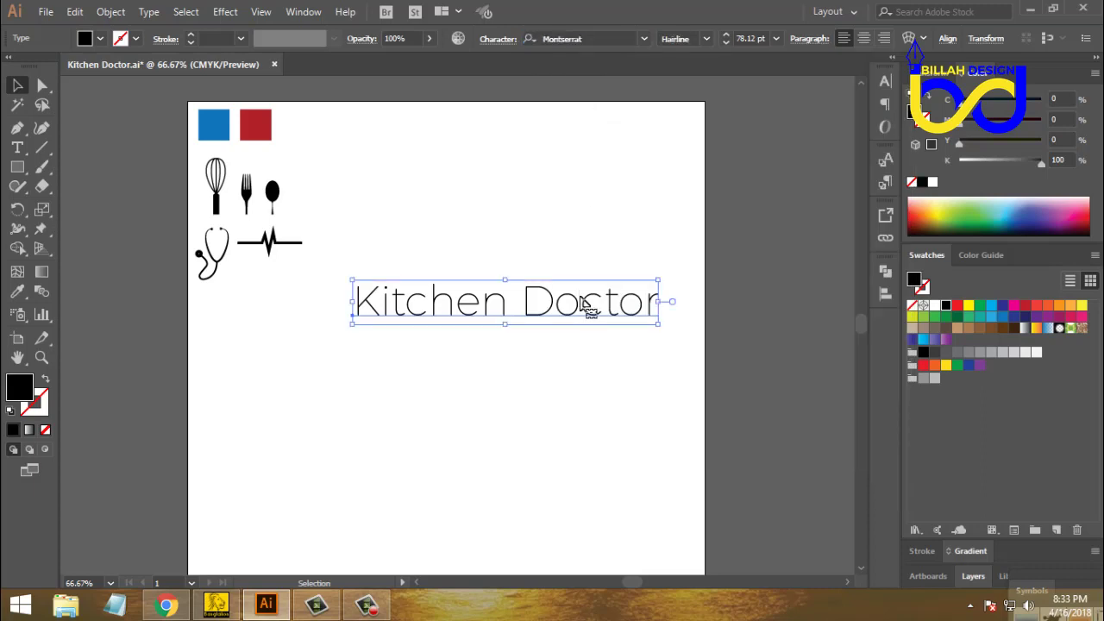
- Move the title up and left beside the heartbeat line, keeping Montserrat
left_click_drag(584, 301, 562, 274)
left_click(540, 185)
left_click_drag(478, 155, 574, 321)
left_click(644, 39)
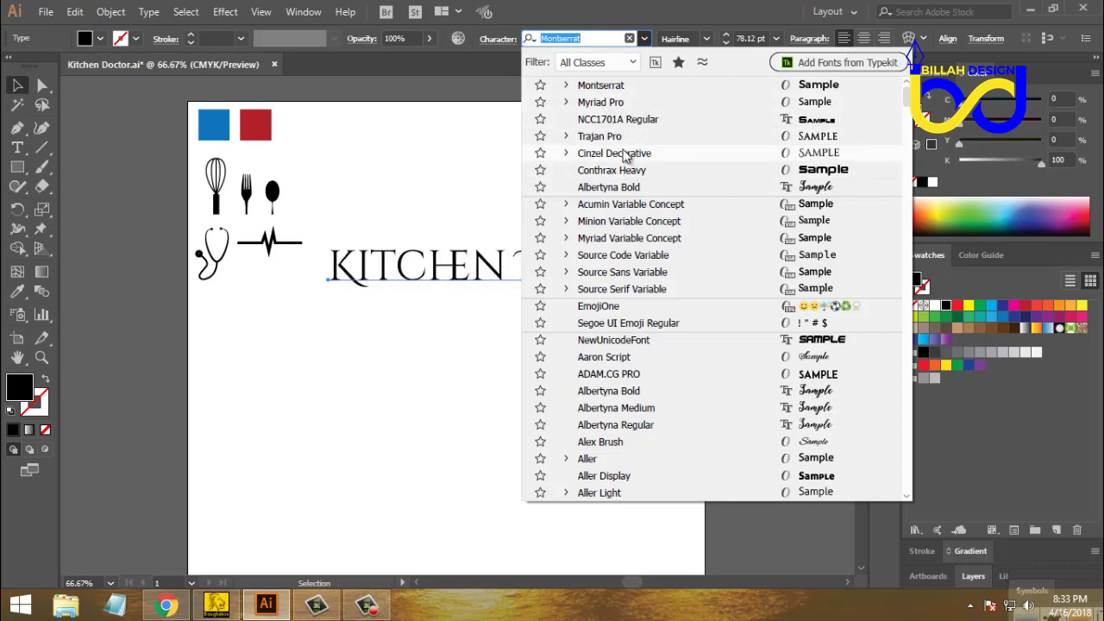
left_click(437, 172)
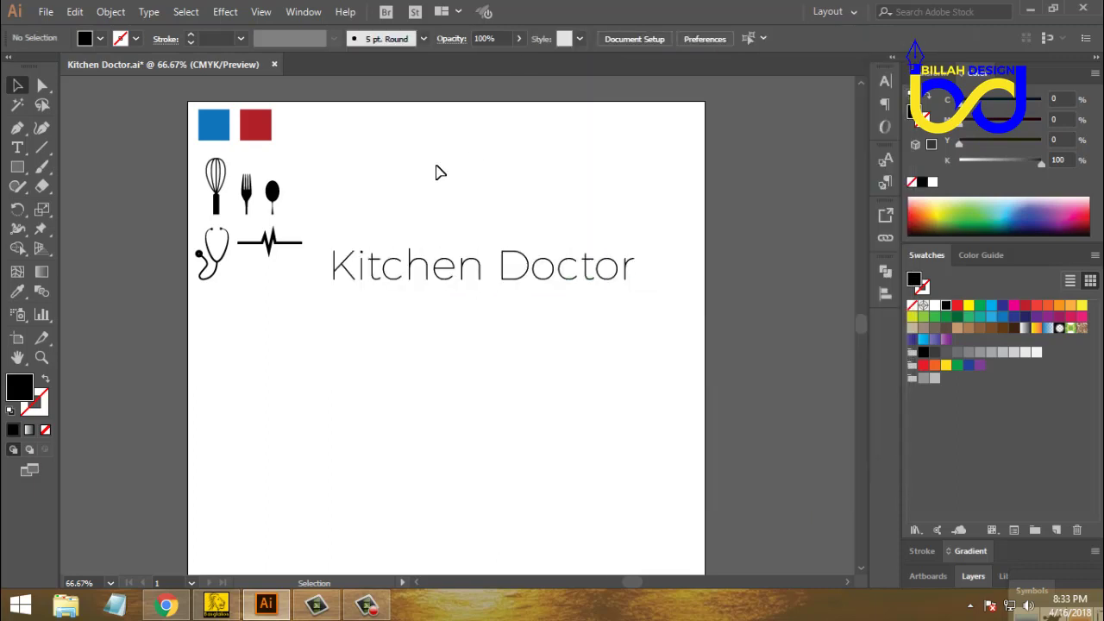
left_click(542, 276)
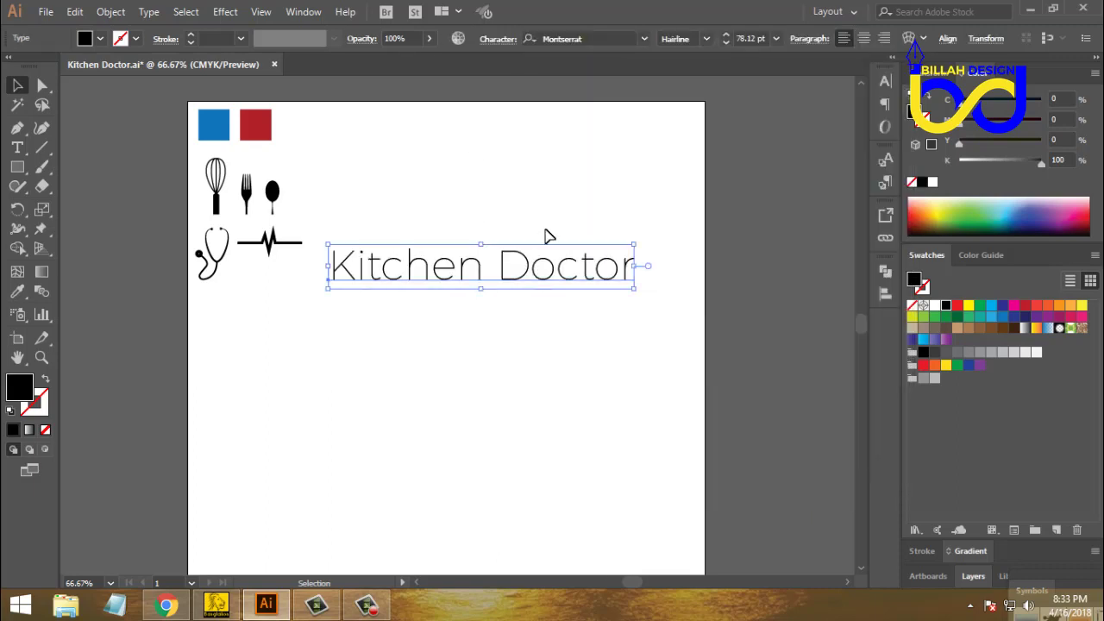
- Make the title Montserrat SemiBold and lower it slightly
left_click(707, 41)
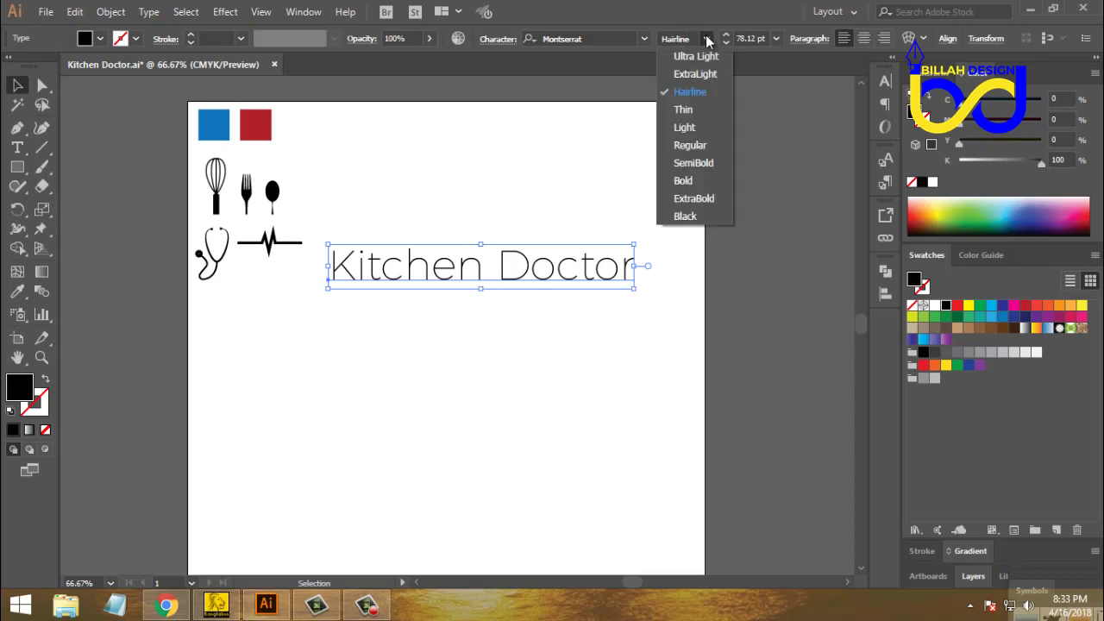
left_click(703, 162)
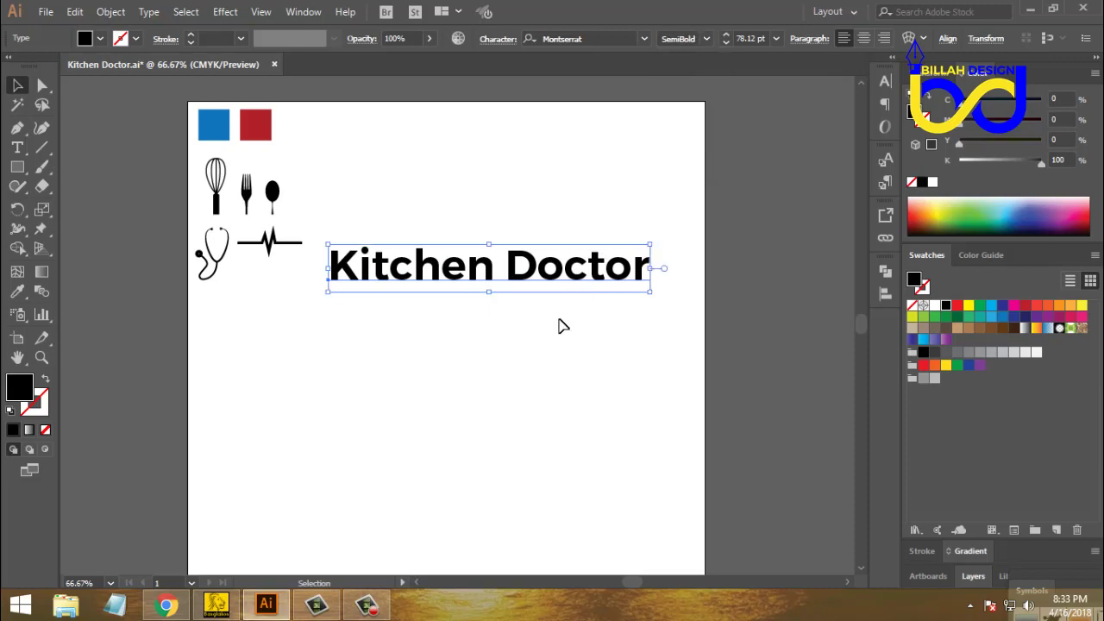
left_click(542, 295)
left_click_drag(532, 288, 532, 311)
left_click(552, 374)
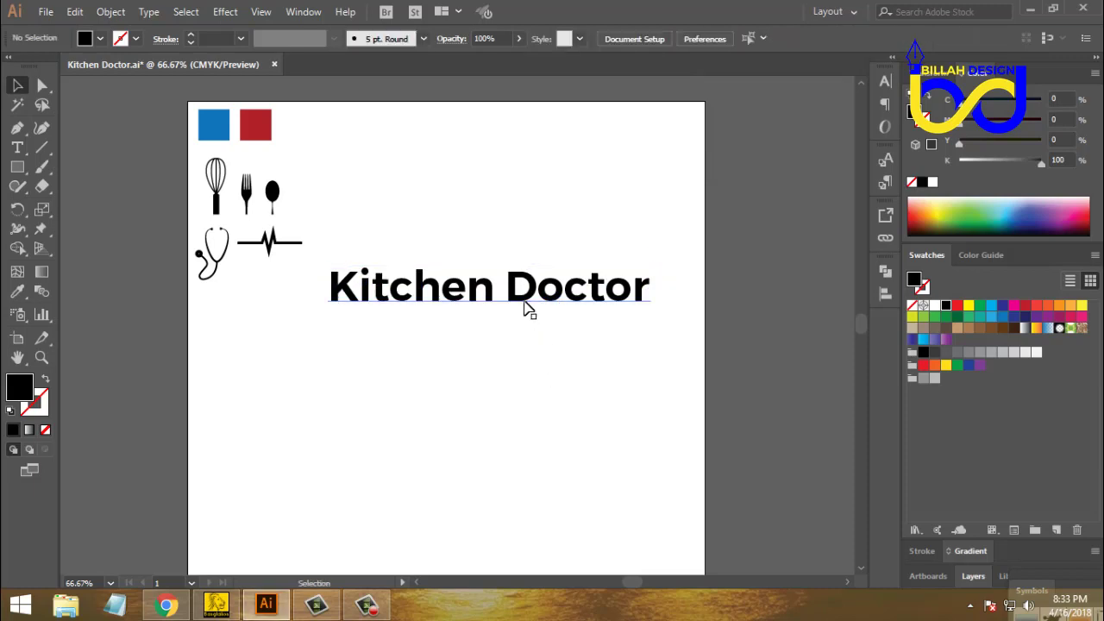
left_click(487, 302)
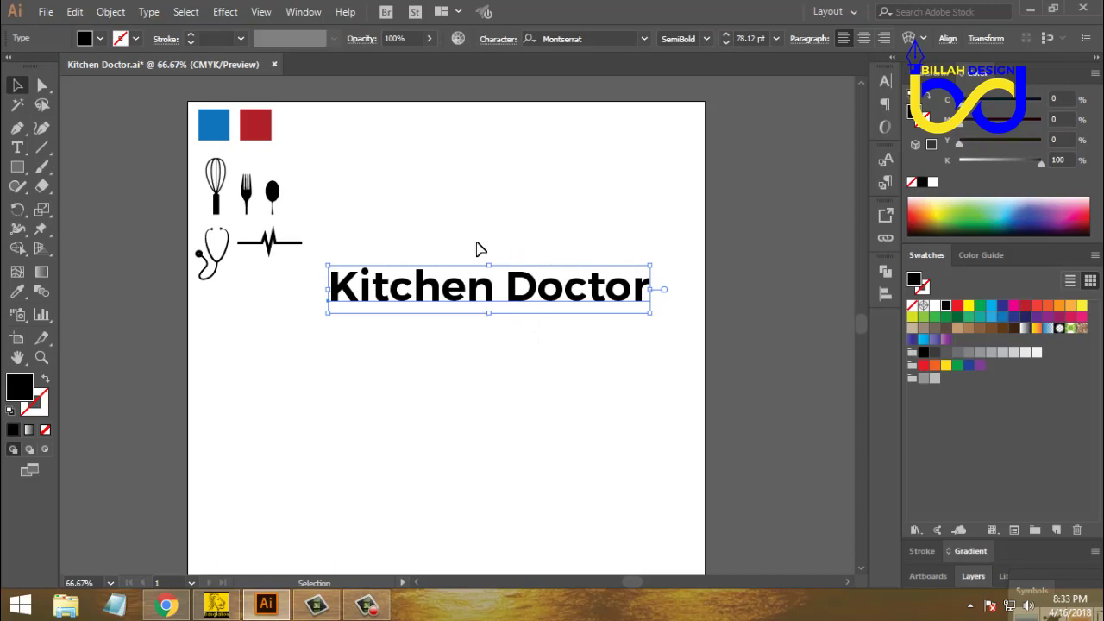
- Change the title to all uppercase, reading KITCHEN DOCTOR
left_click(148, 11)
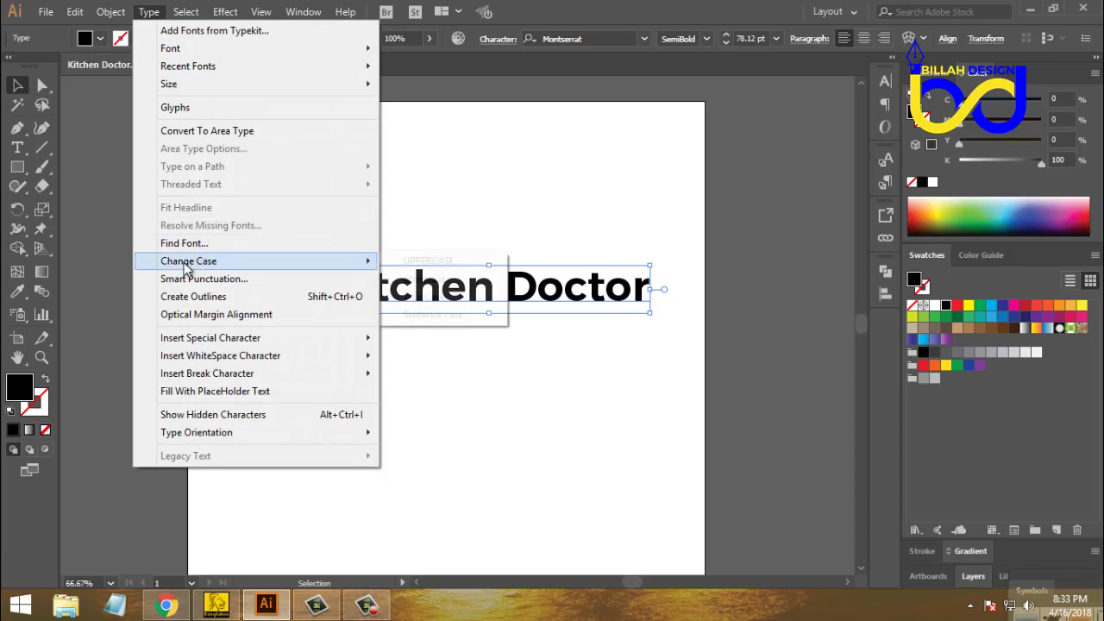
mouse_move(234, 264)
left_click(444, 262)
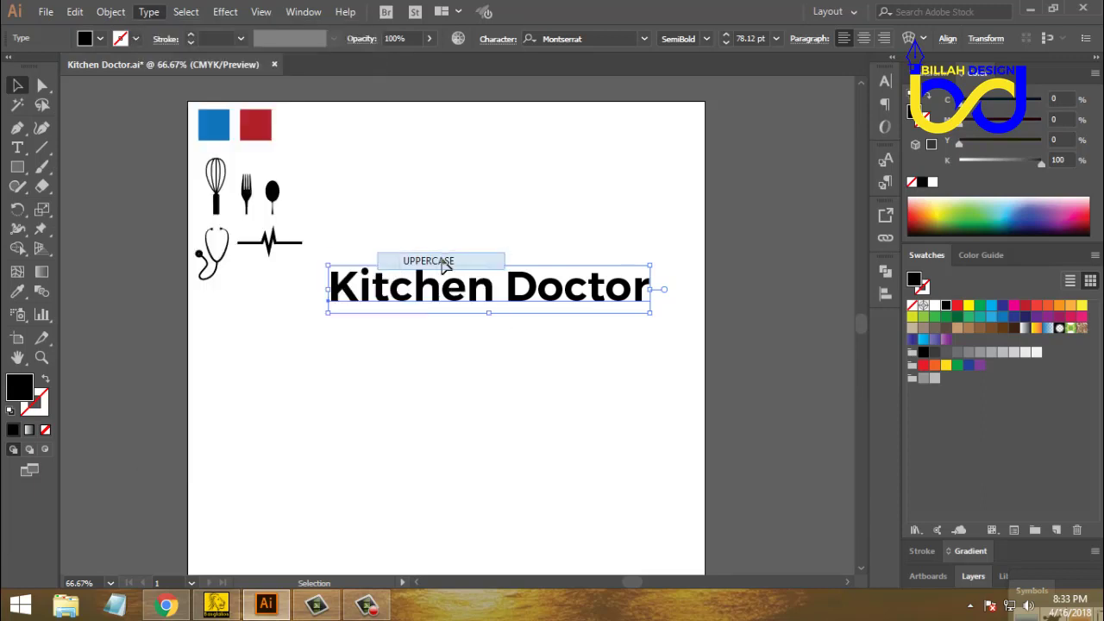
left_click(557, 369)
- Move KITCHEN DOCTOR slightly lower on the page and reselect it
left_click_drag(532, 308, 564, 392)
left_click_drag(564, 340, 562, 306)
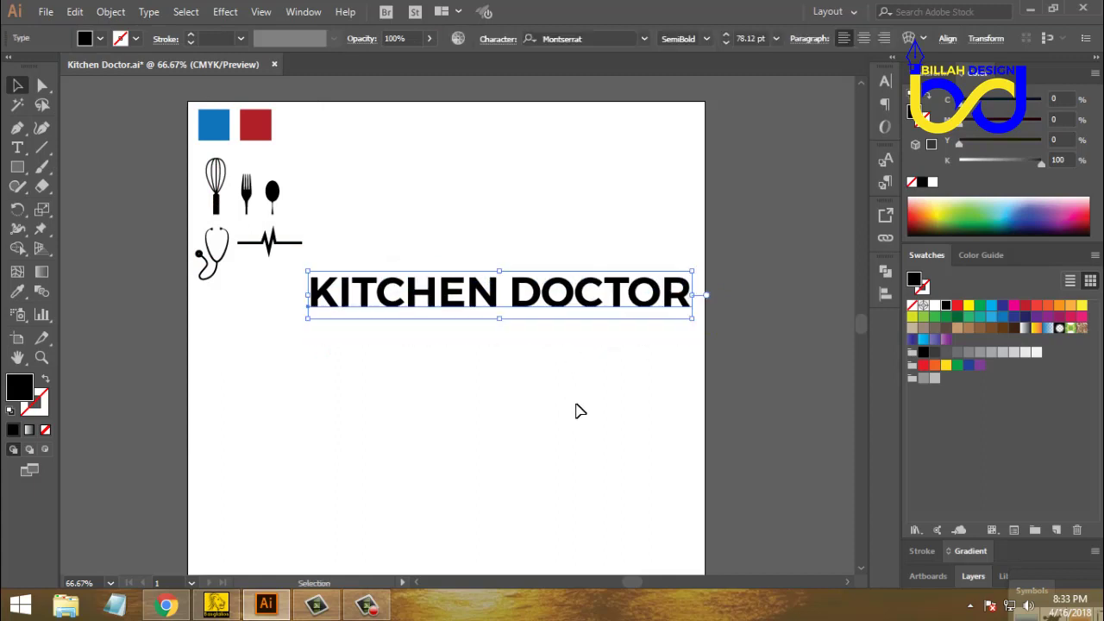
left_click(577, 409)
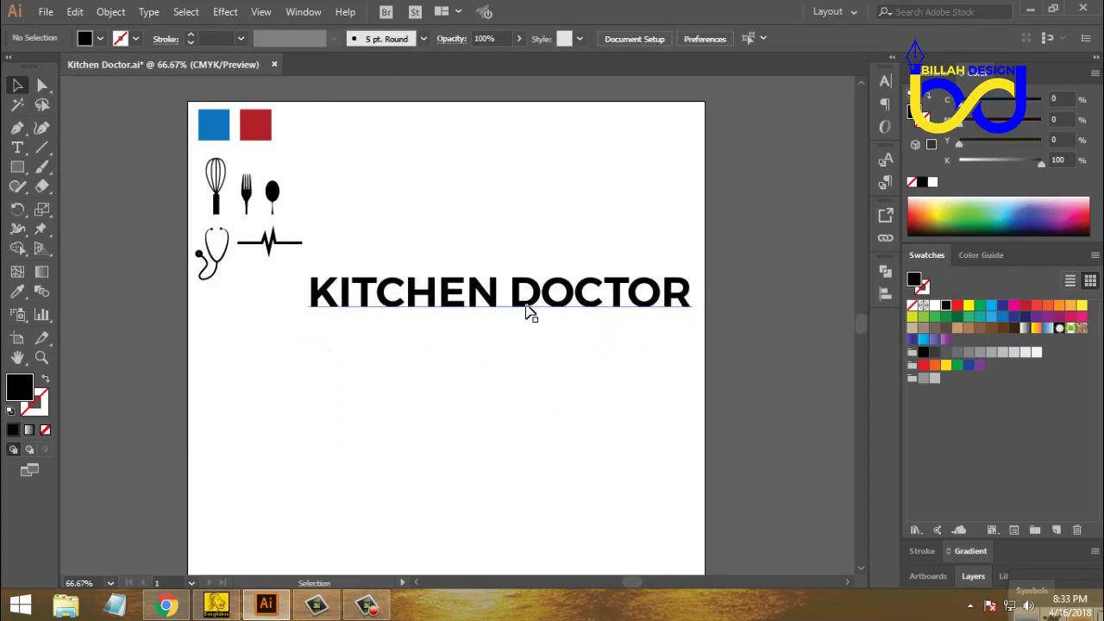
mouse_move(529, 326)
left_mouse_down()
mouse_move(532, 362)
mouse_move(533, 332)
left_mouse_up()
left_click(547, 400)
key("ctrl+shift+a")
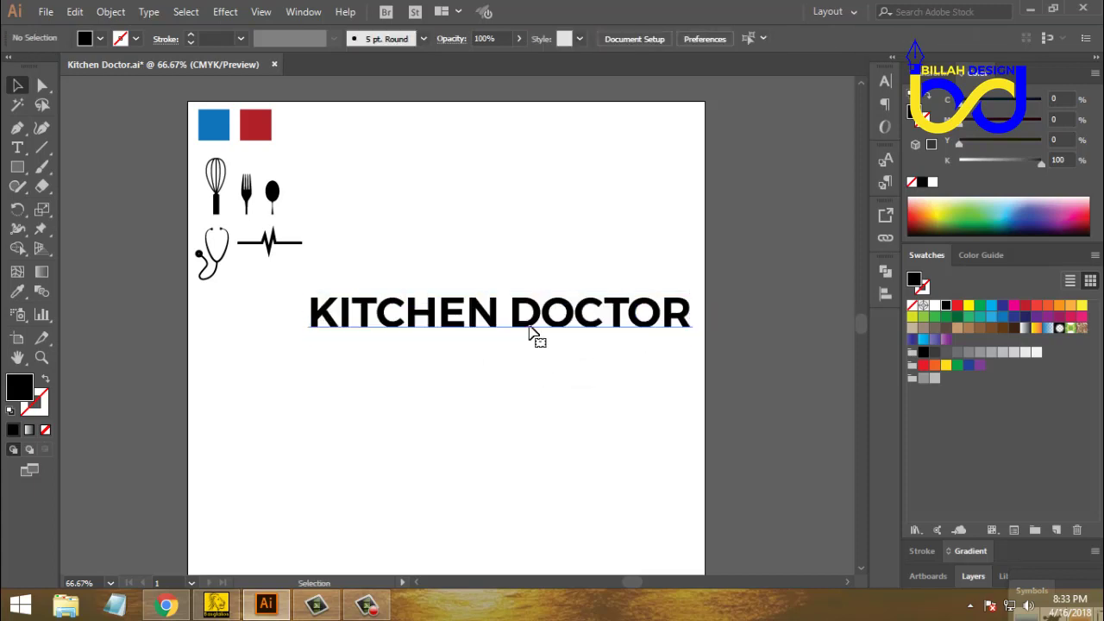
left_click(529, 332)
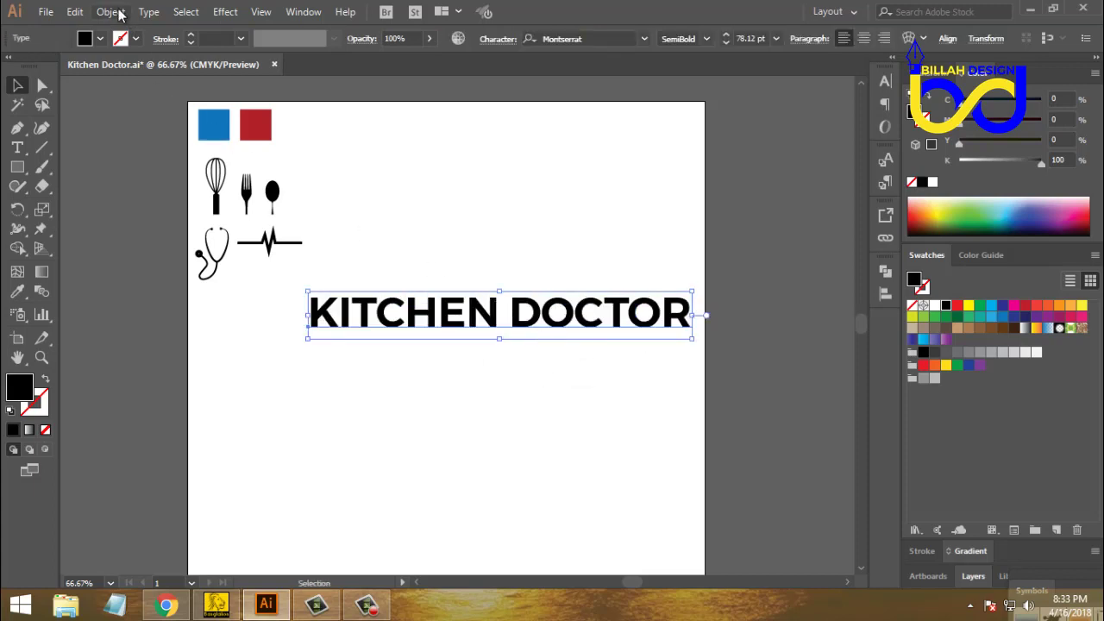
- Copy and paste KITCHEN DOCTOR, placing the spare copy at the top of the page
left_click(76, 13)
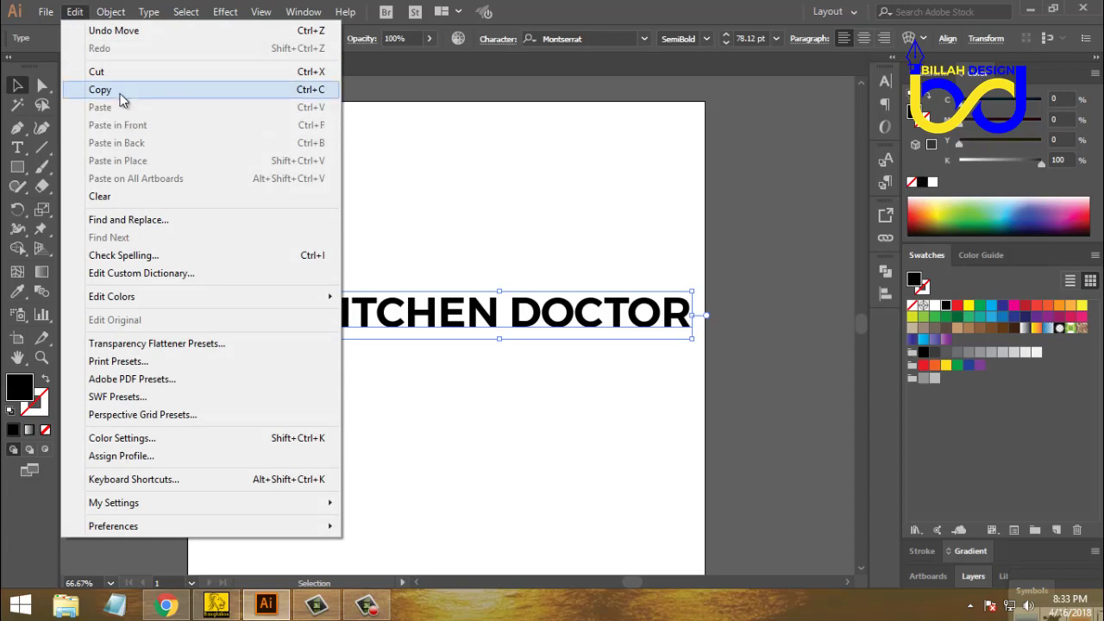
left_click(121, 91)
left_click(76, 12)
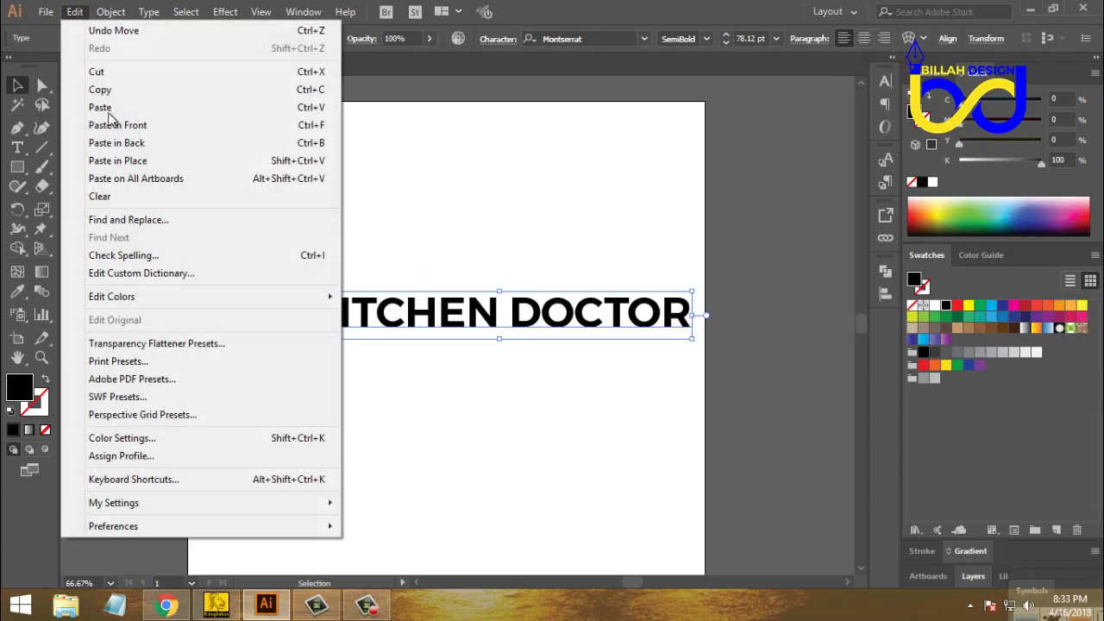
left_click(109, 109)
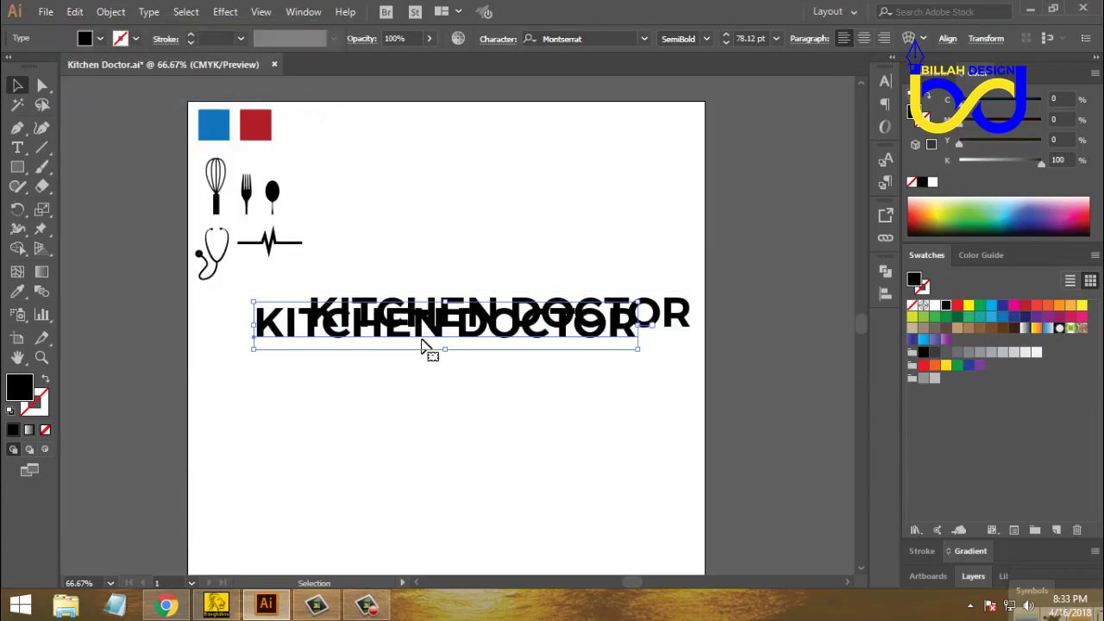
left_click_drag(485, 339, 517, 298)
key("ctrl+shift+a")
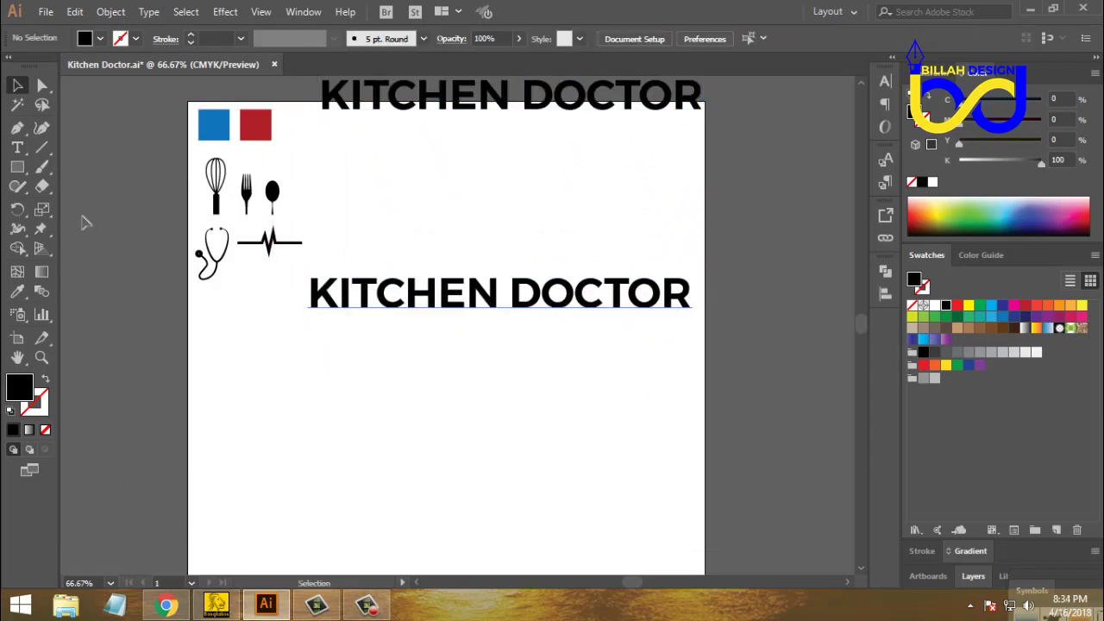
- Delete ' DOCTOR' from the lower title so it reads KITCHEN
left_click(18, 148)
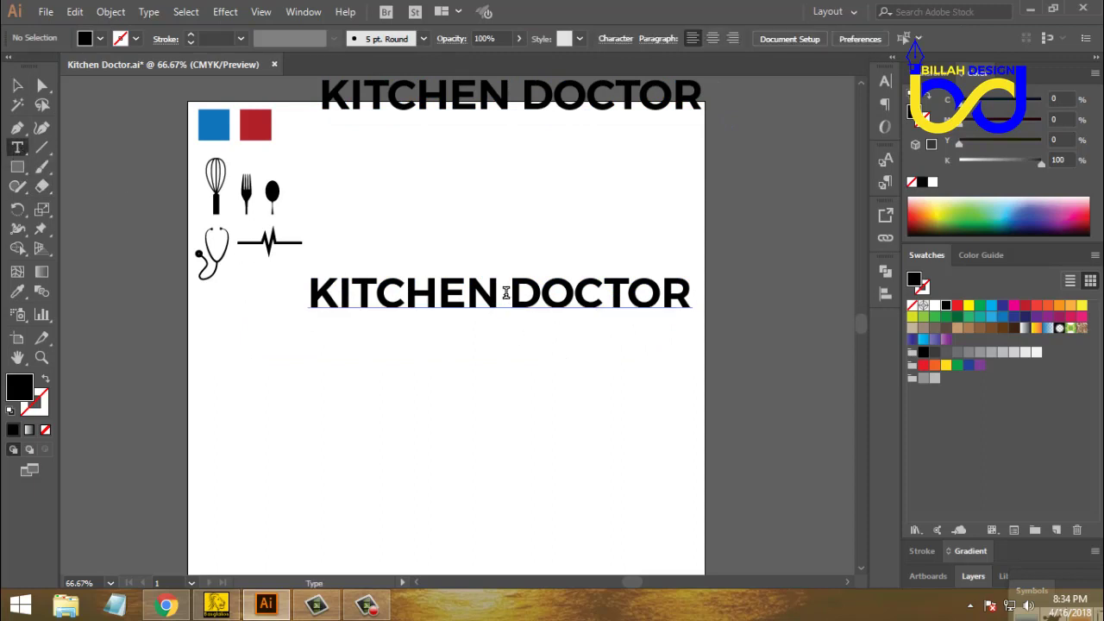
left_click_drag(514, 292, 690, 298)
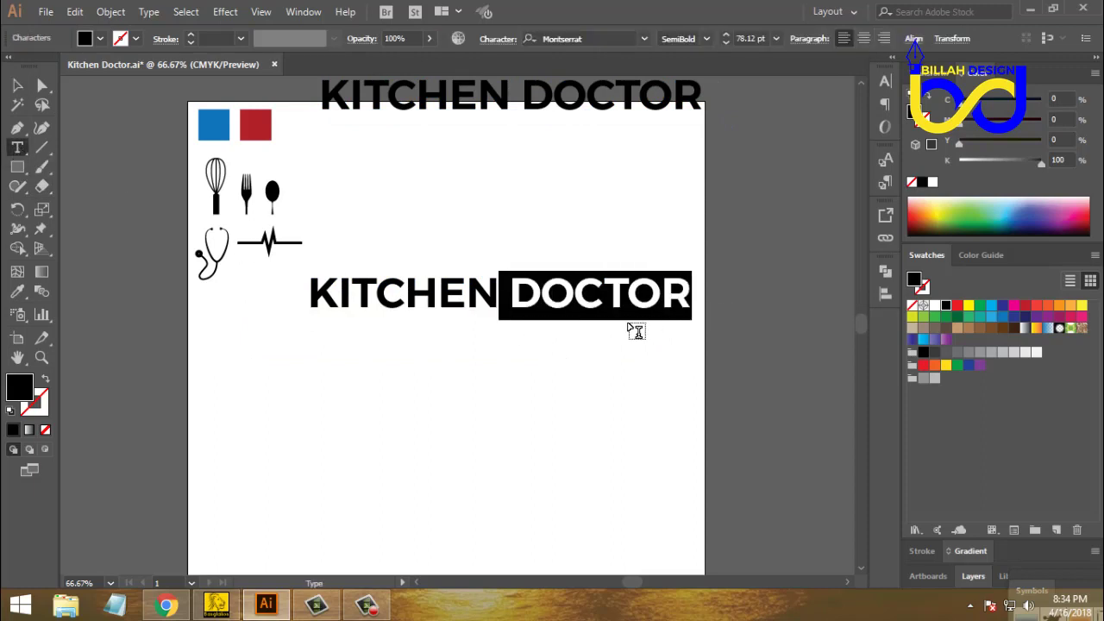
key("BackSpace")
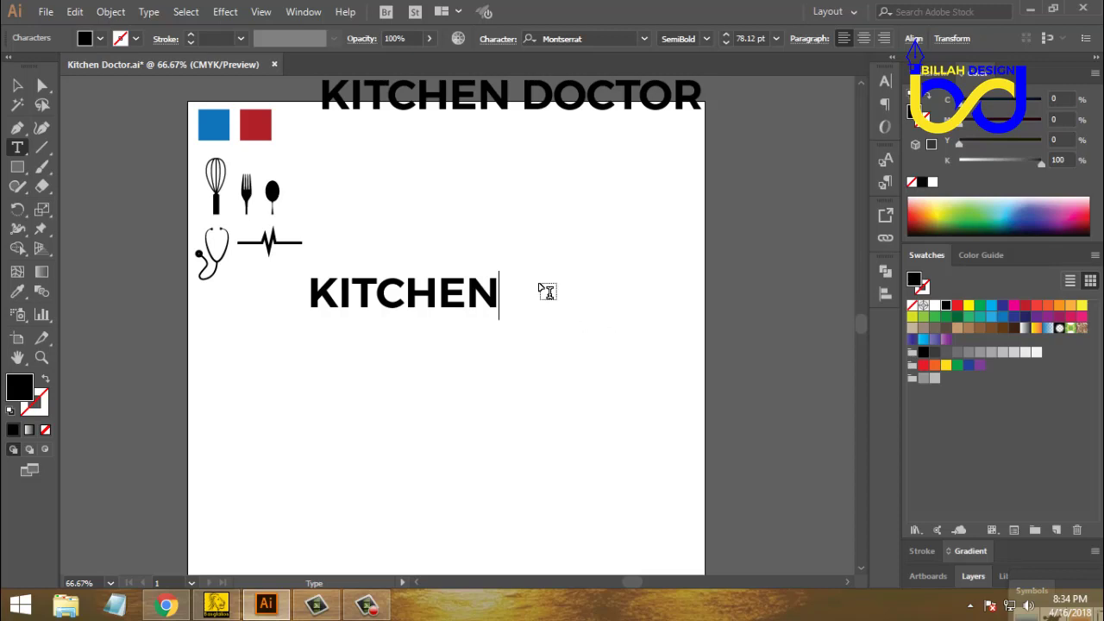
left_click(16, 86)
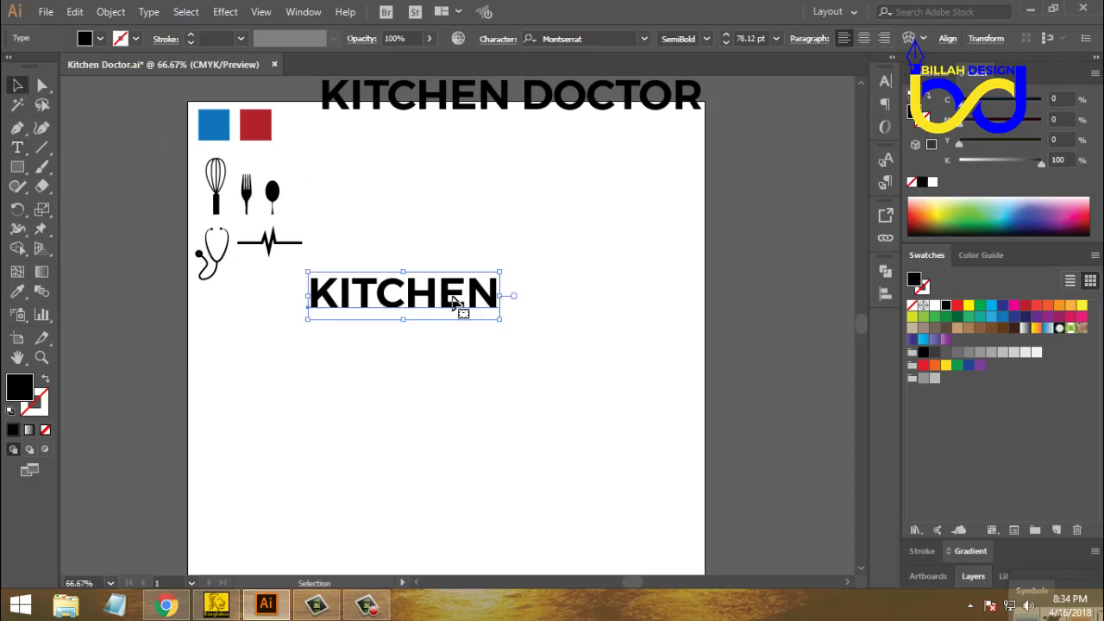
- Move the KITCHEN text right and slightly up toward the page centre
left_click_drag(461, 308, 528, 285)
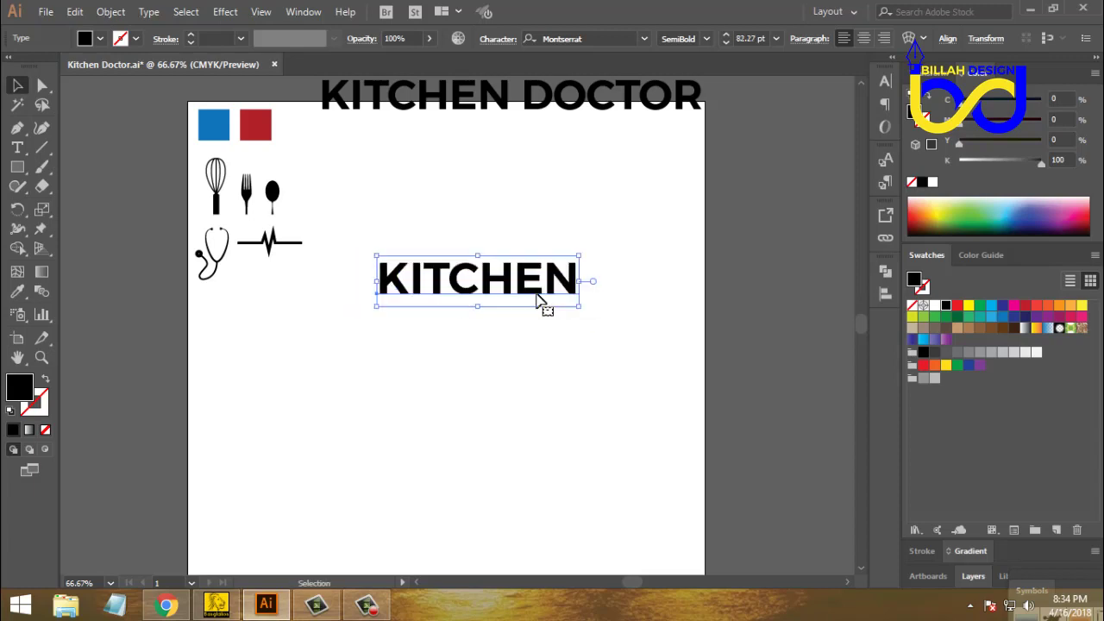
left_click(540, 301)
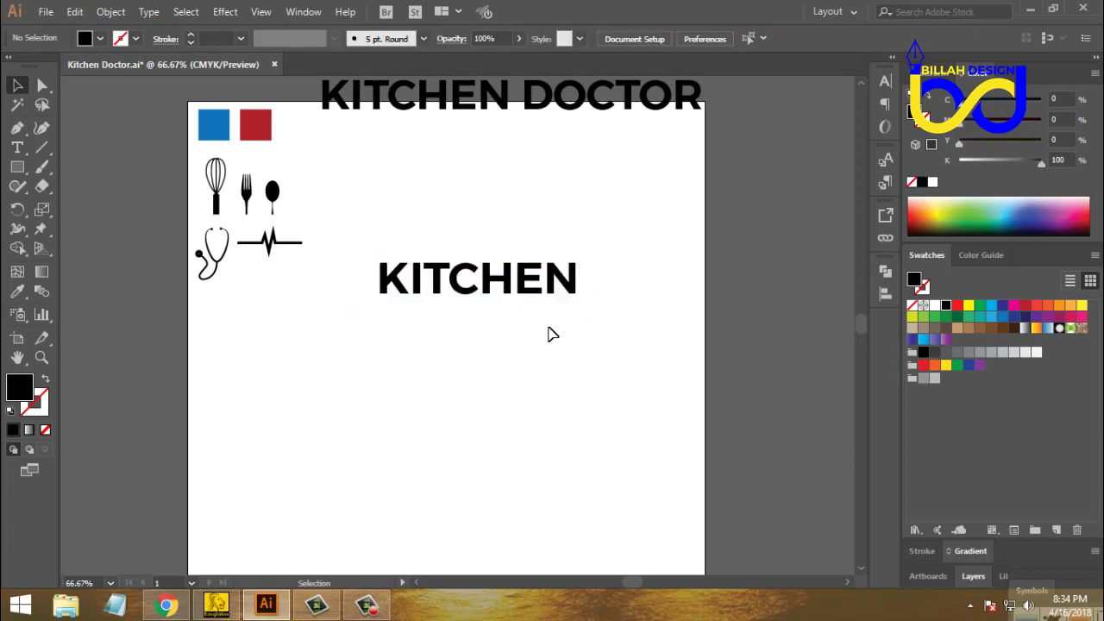
left_click(532, 281)
left_click(542, 311)
- Convert KITCHEN to outlines and ungroup it into separate letters
right_click(523, 280)
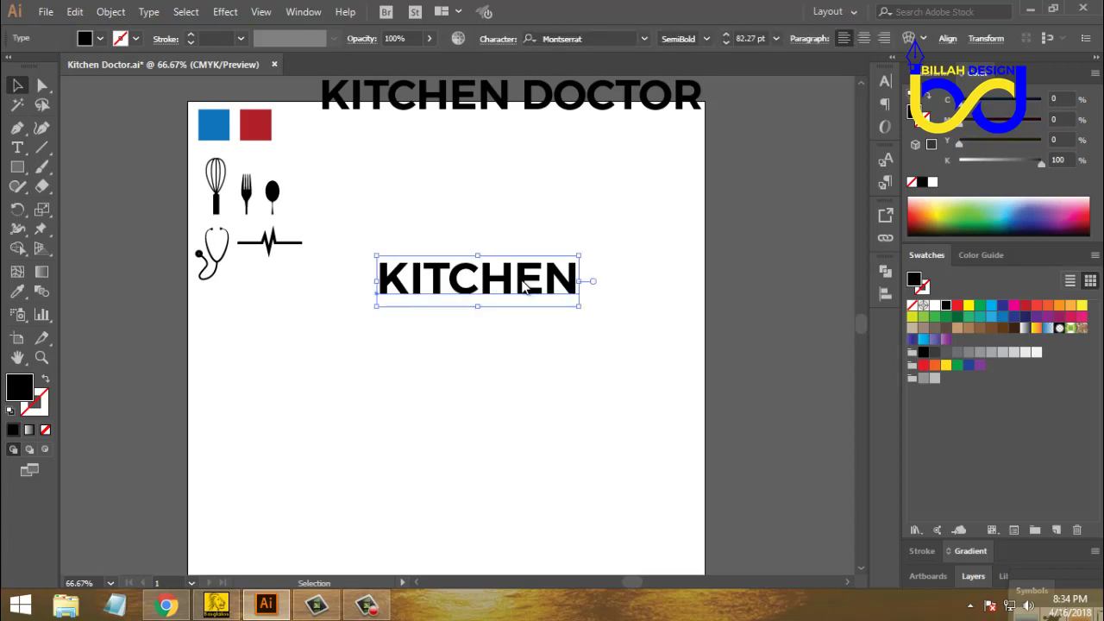
left_click(583, 388)
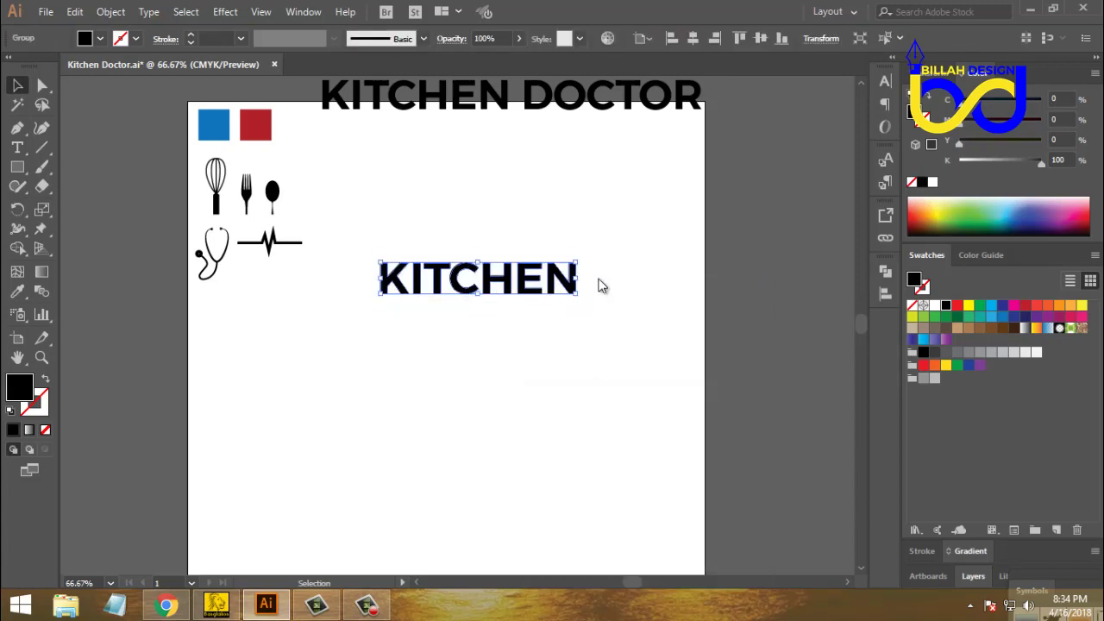
right_click(599, 283)
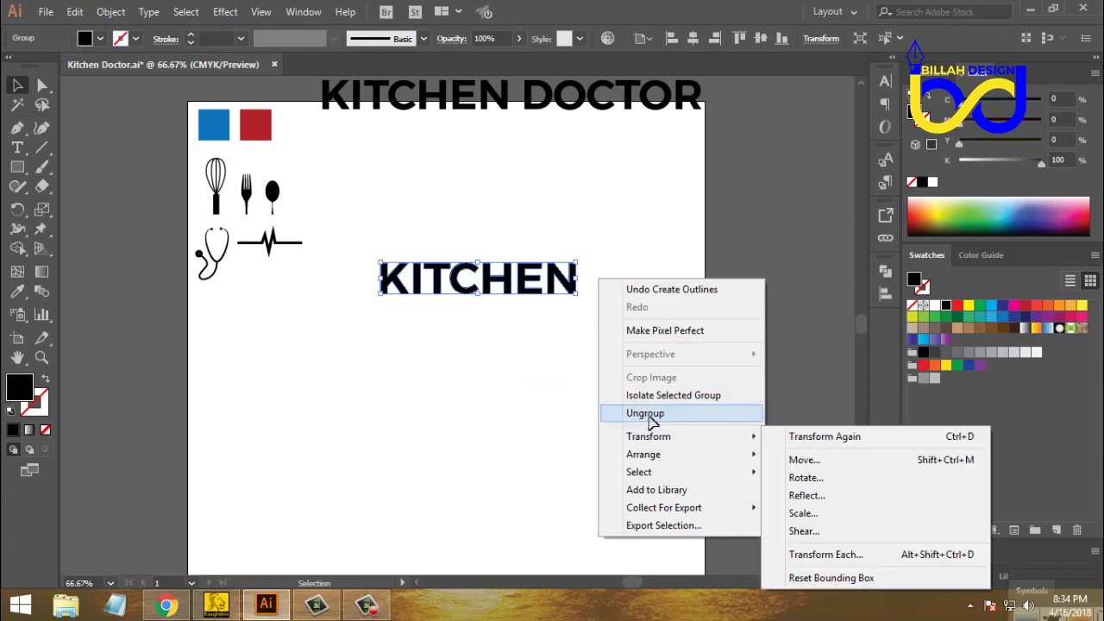
left_click(647, 413)
left_click(612, 386)
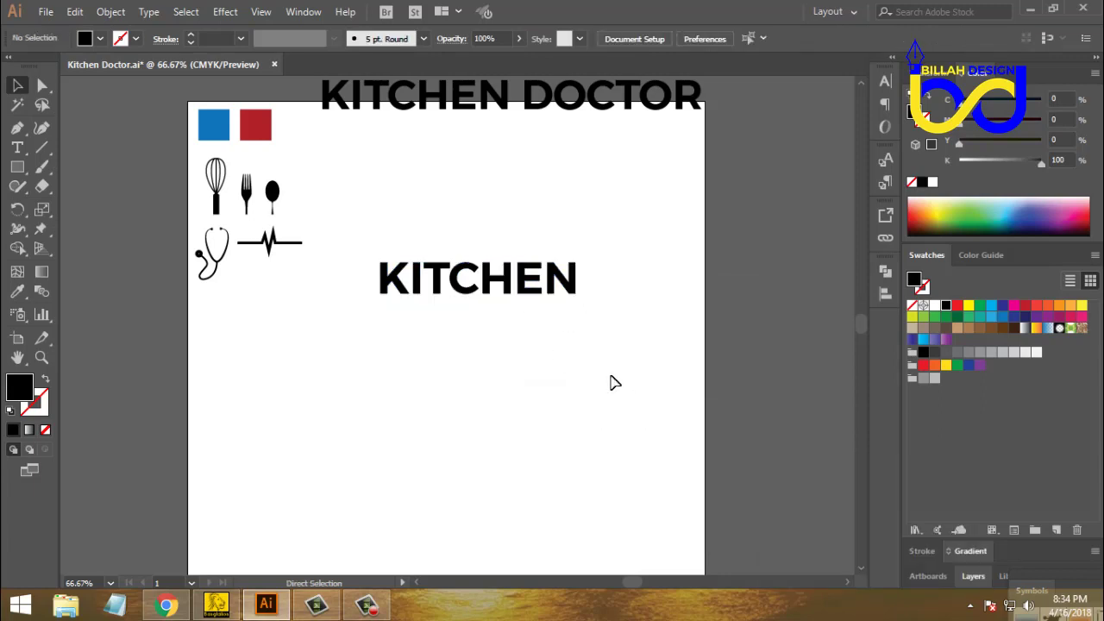
key("ctrl+plus")
key("ctrl+plus")
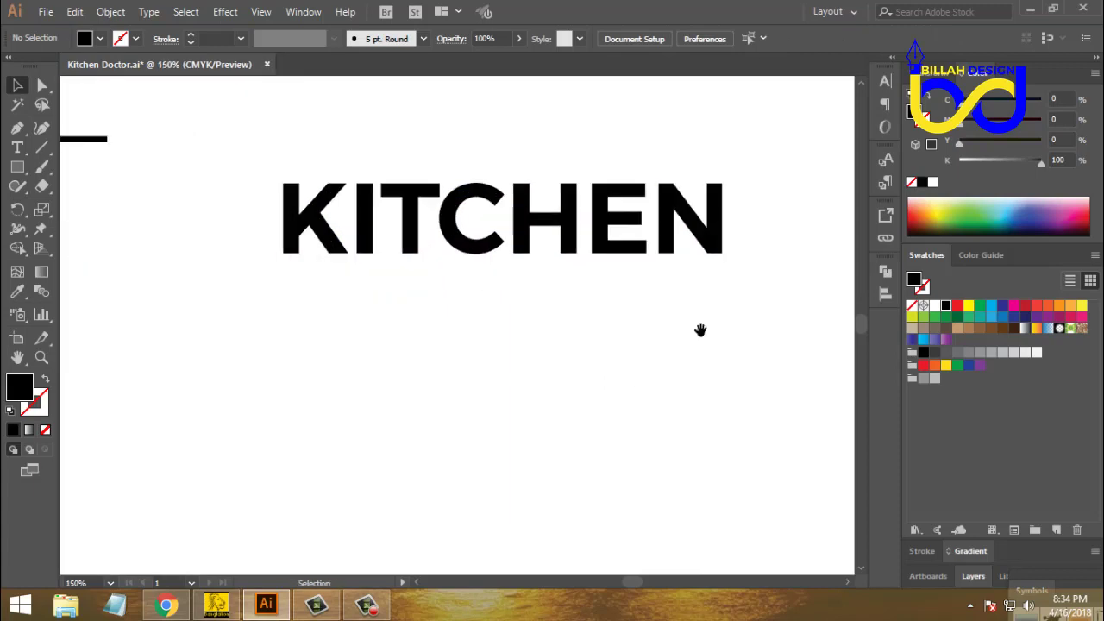
- Shift the E's inner upper anchor points left with Direct Selection
left_click_drag(695, 326, 604, 357)
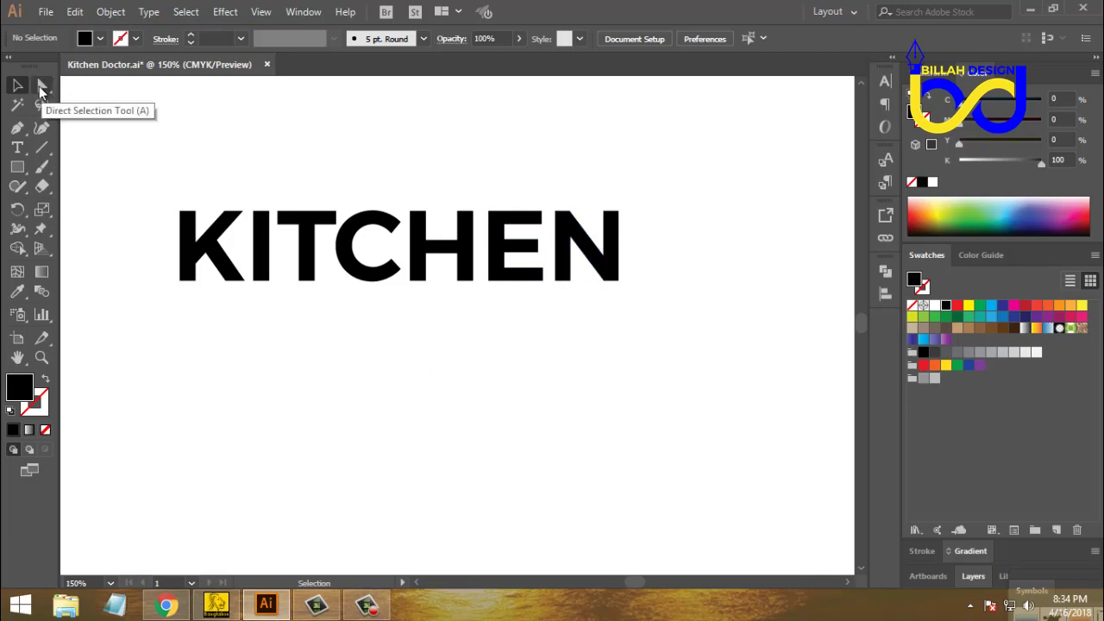
left_click(41, 87)
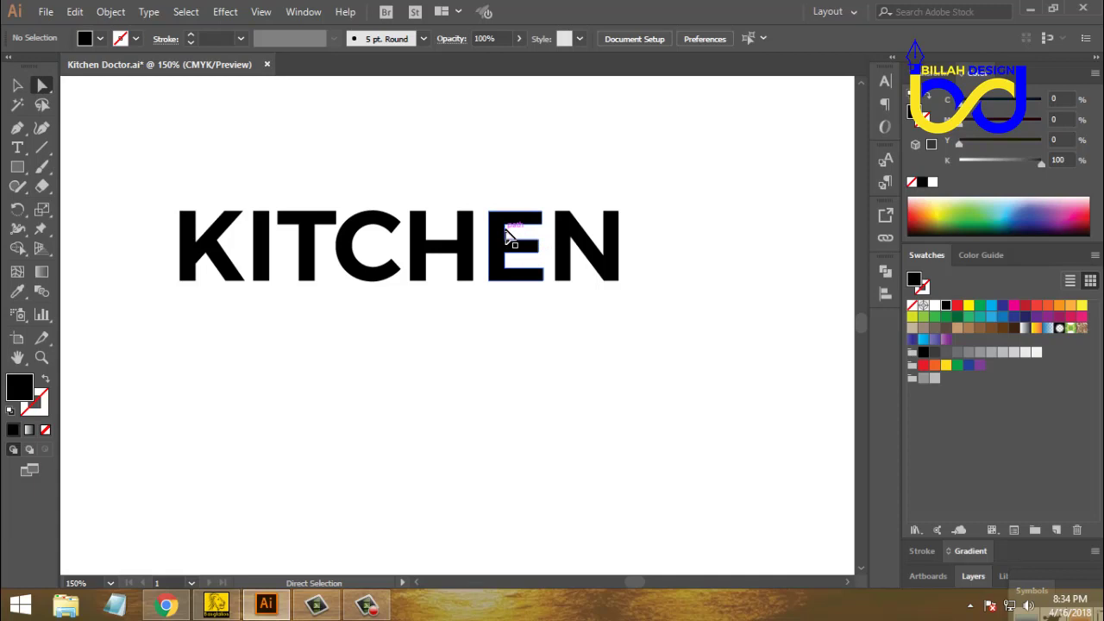
scroll(529, 249, "up", 3)
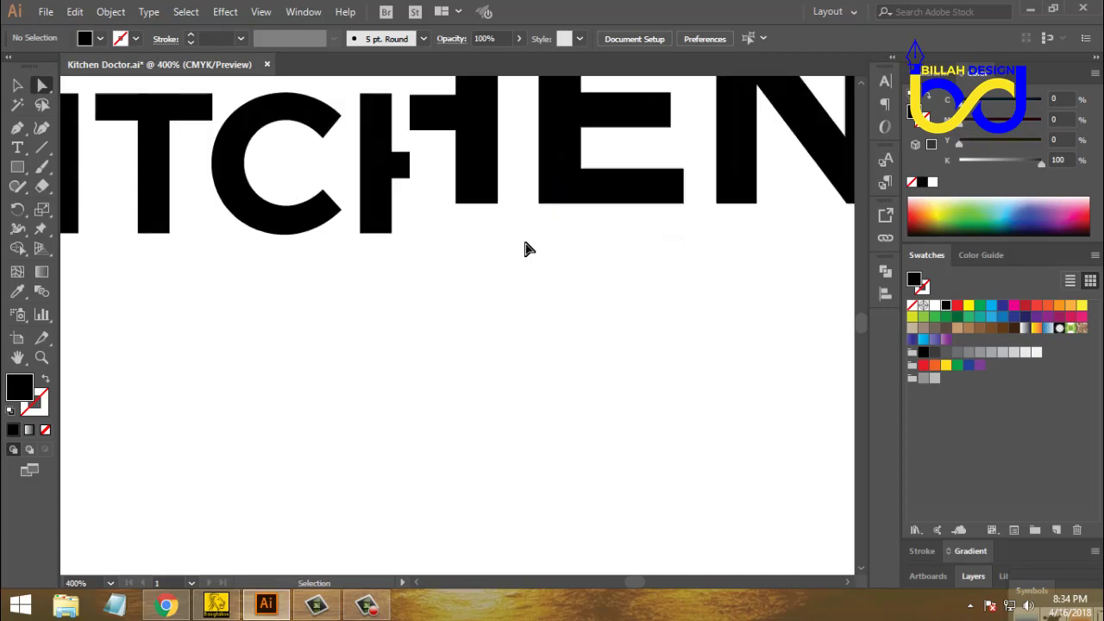
left_click_drag(653, 129, 505, 256)
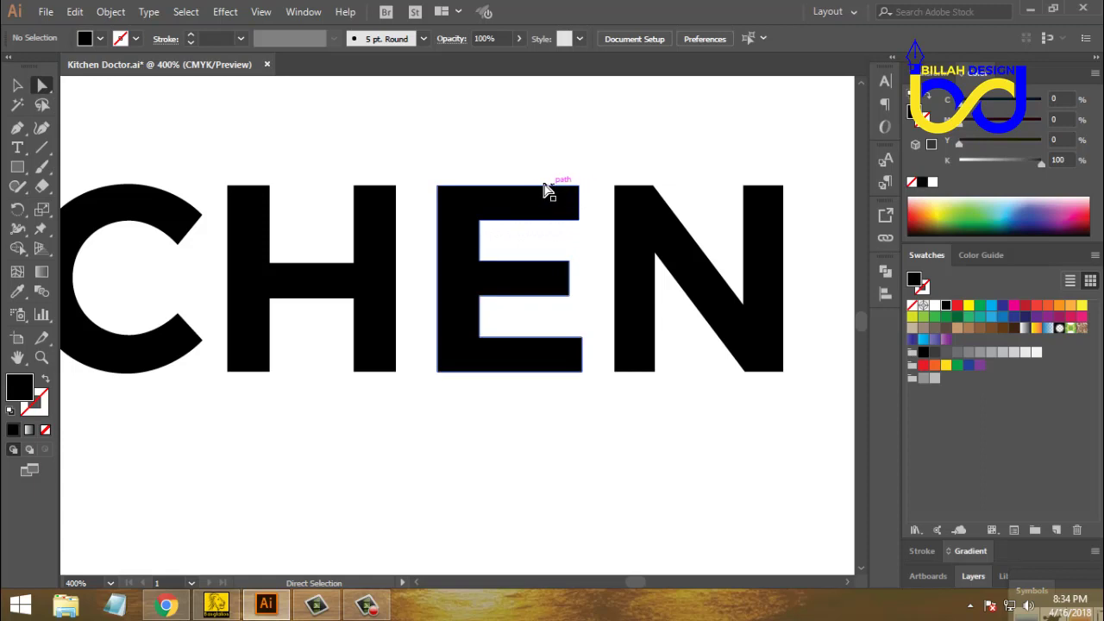
left_click(483, 248)
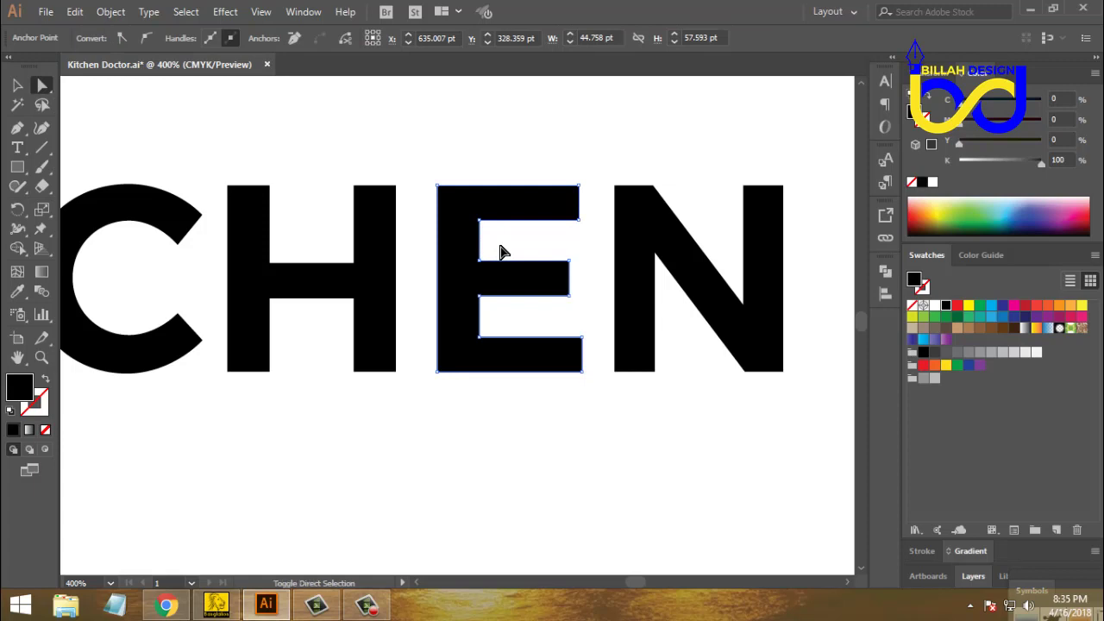
key("shift+Left")
key("shift+Left")
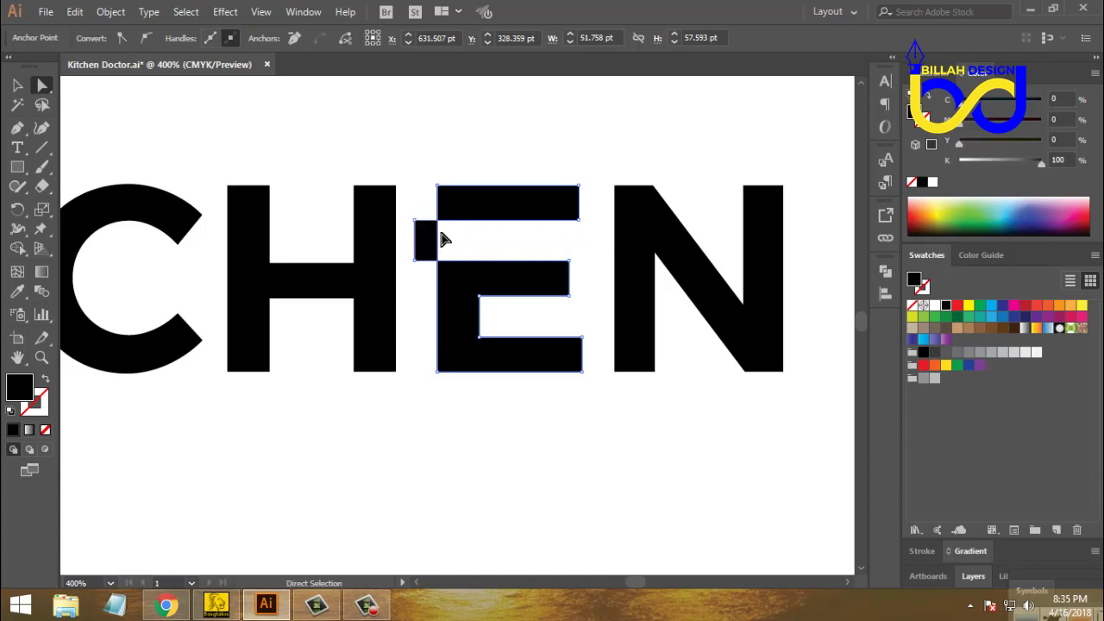
- Apply Pathfinder Divide to the E and delete the small leftover piece
left_click(880, 268)
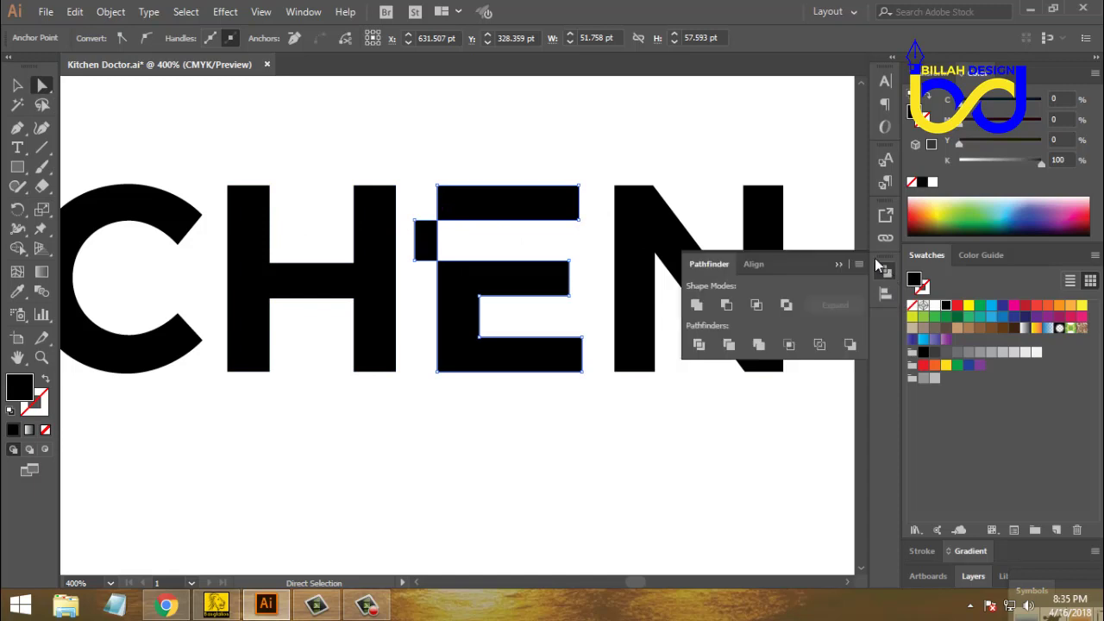
left_click(699, 344)
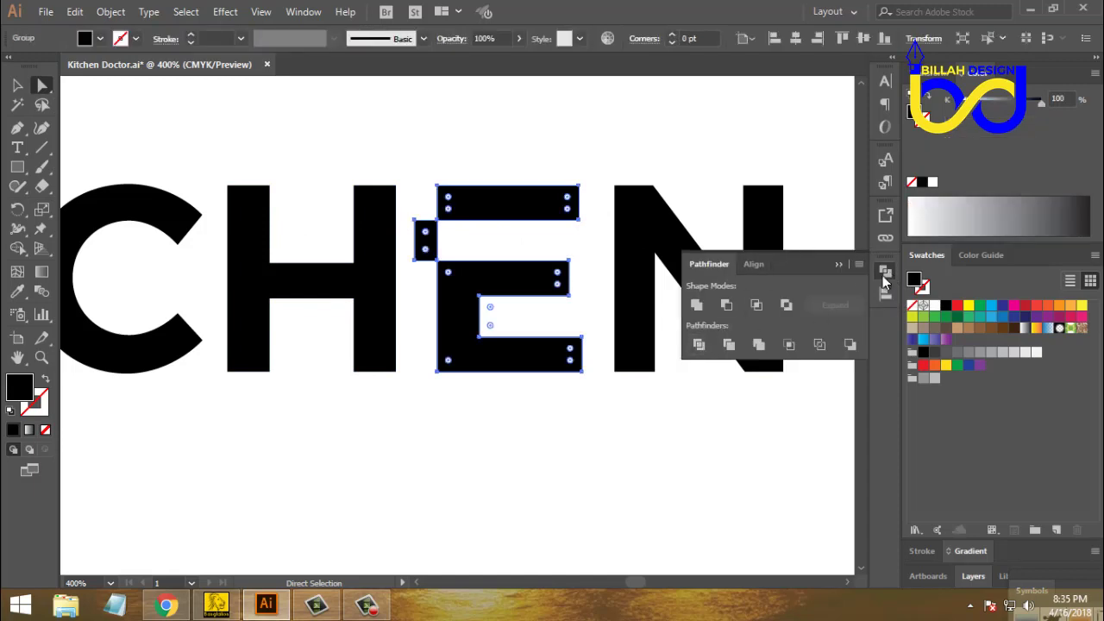
left_click(885, 270)
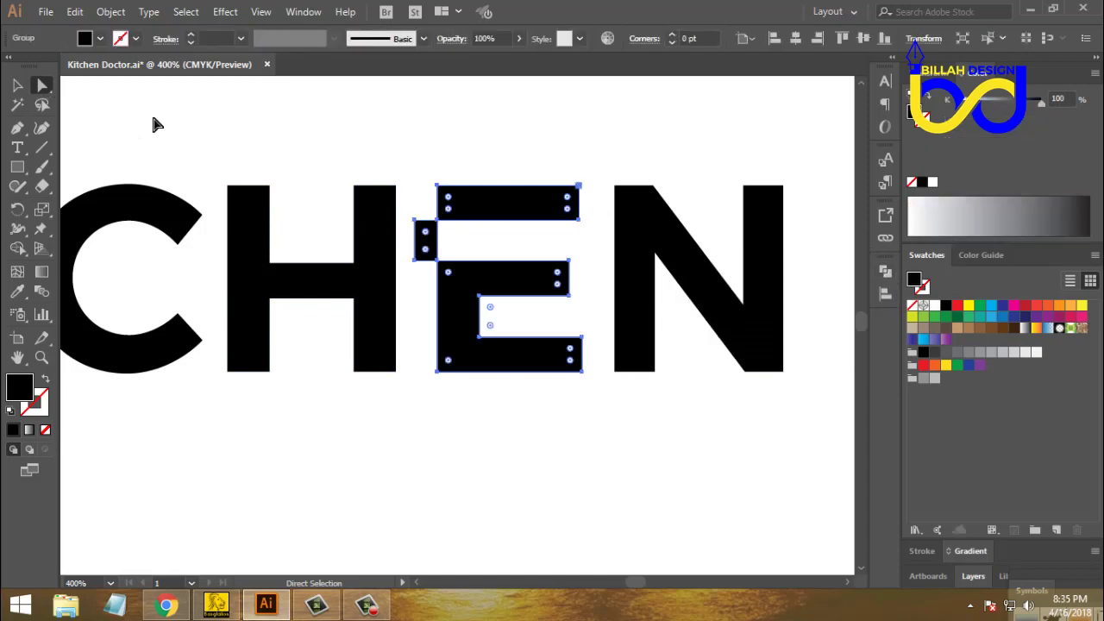
left_click(481, 142)
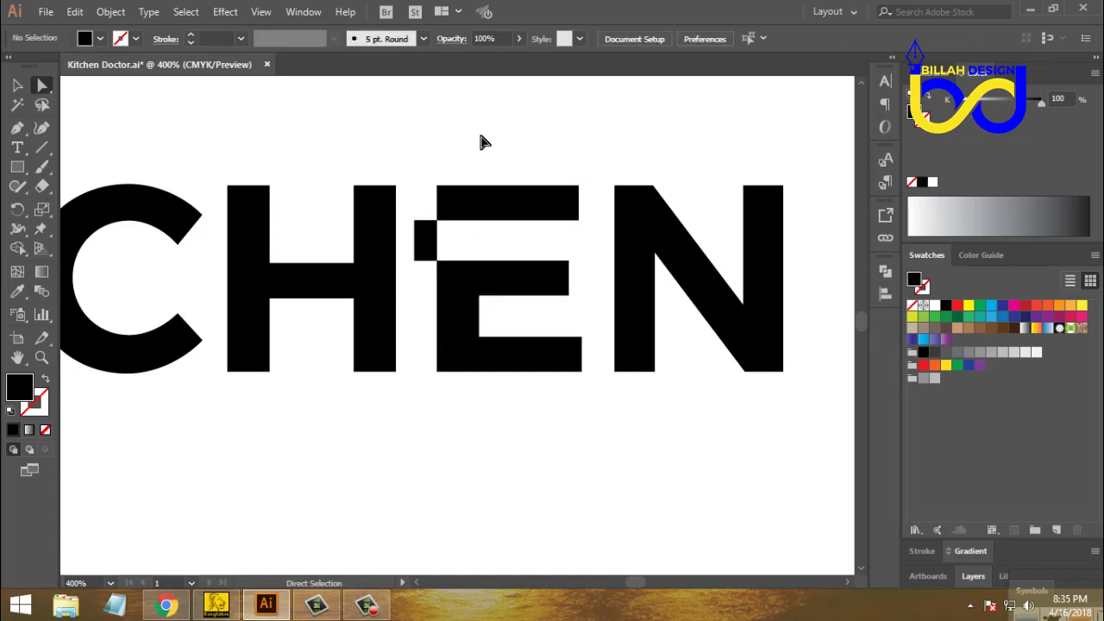
left_click(430, 241)
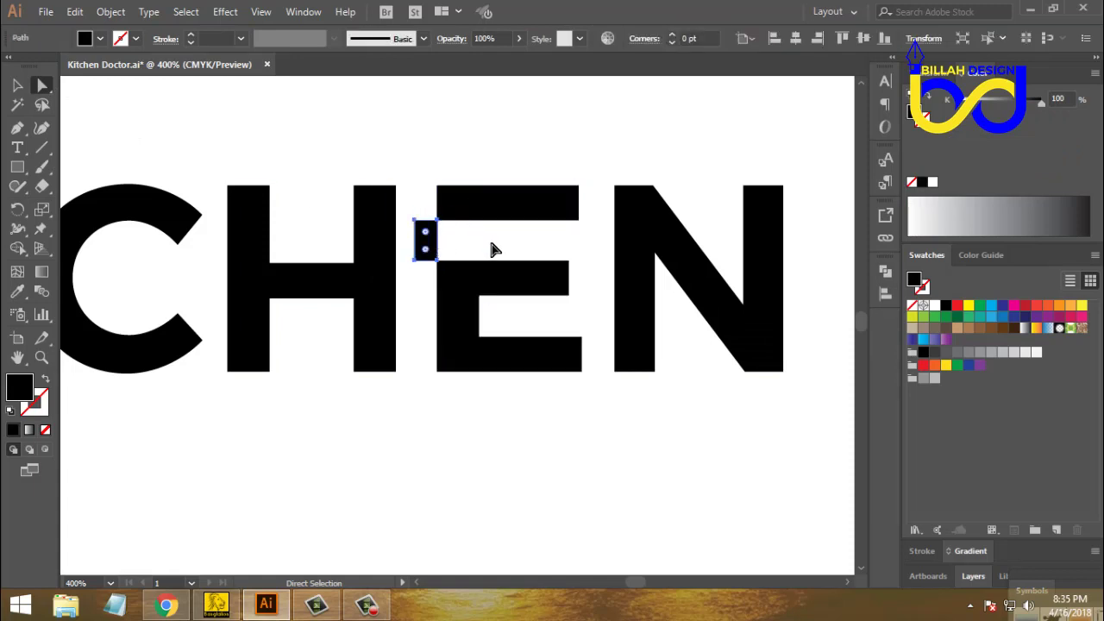
key("Delete")
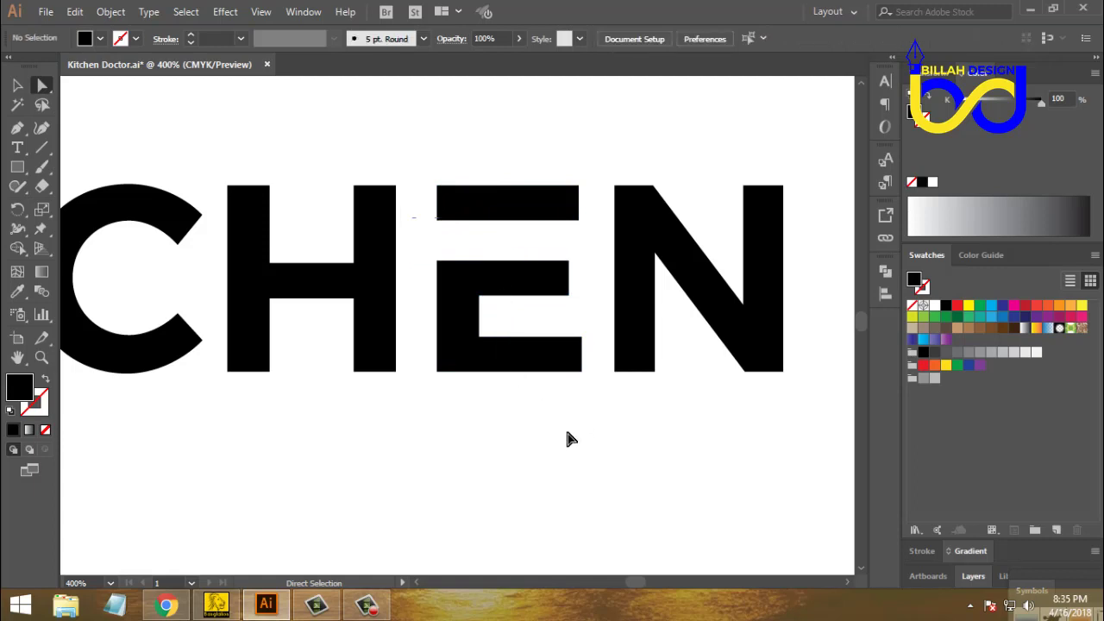
key("ctrl+minus")
key("ctrl+minus")
key("ctrl+minus")
key("ctrl+minus")
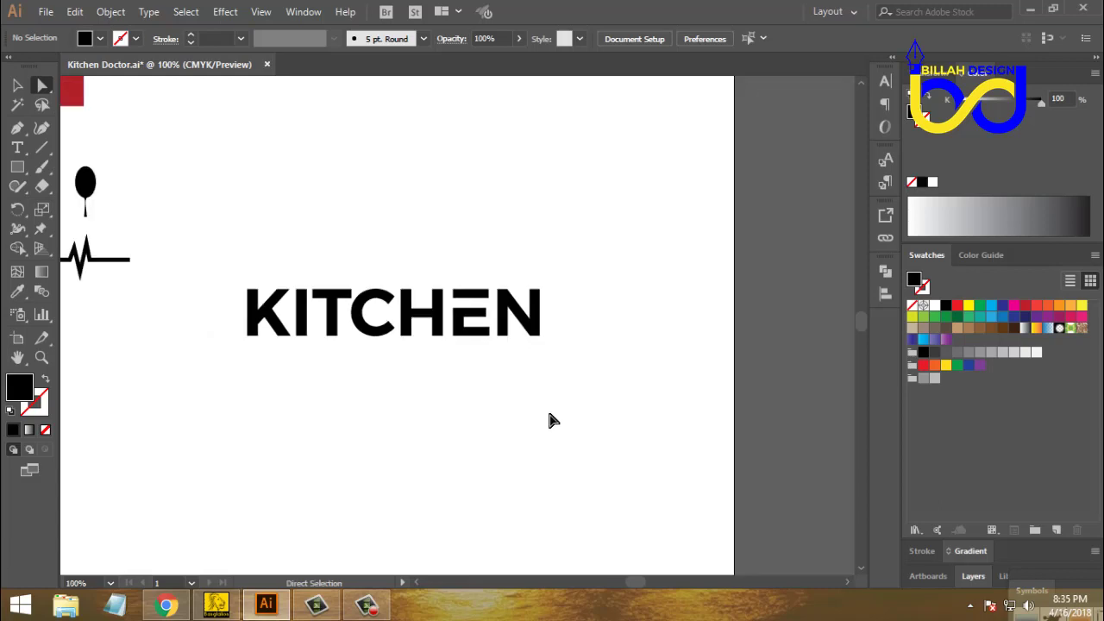
- Marquee-select all KITCHEN letters, including the split E, and group them with Object > Group
left_click_drag(483, 388, 491, 384)
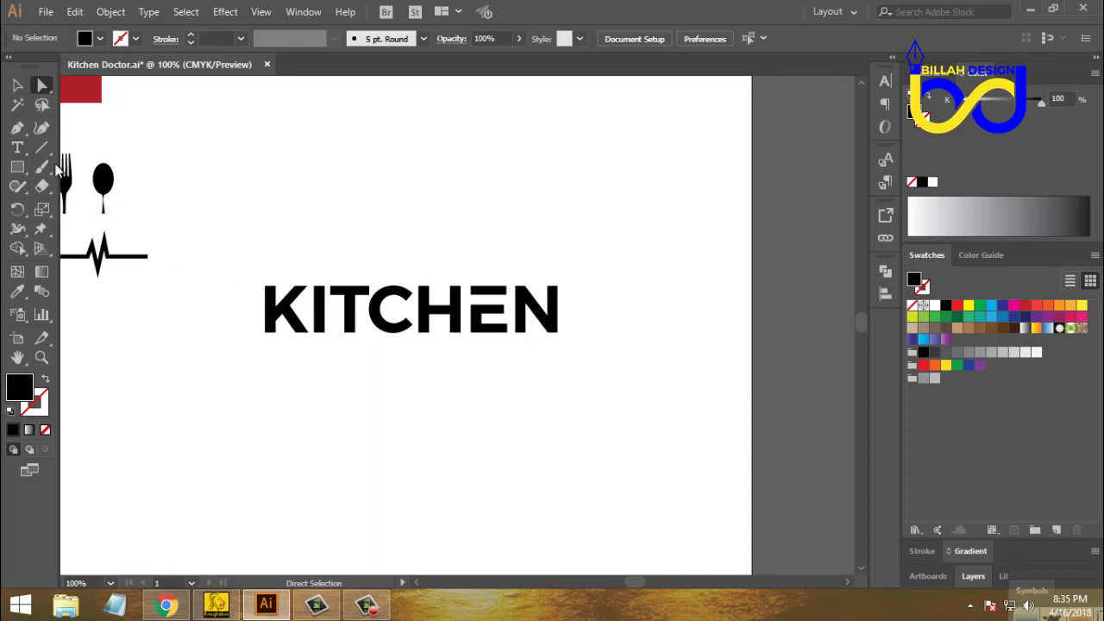
left_click(16, 88)
left_click(323, 304)
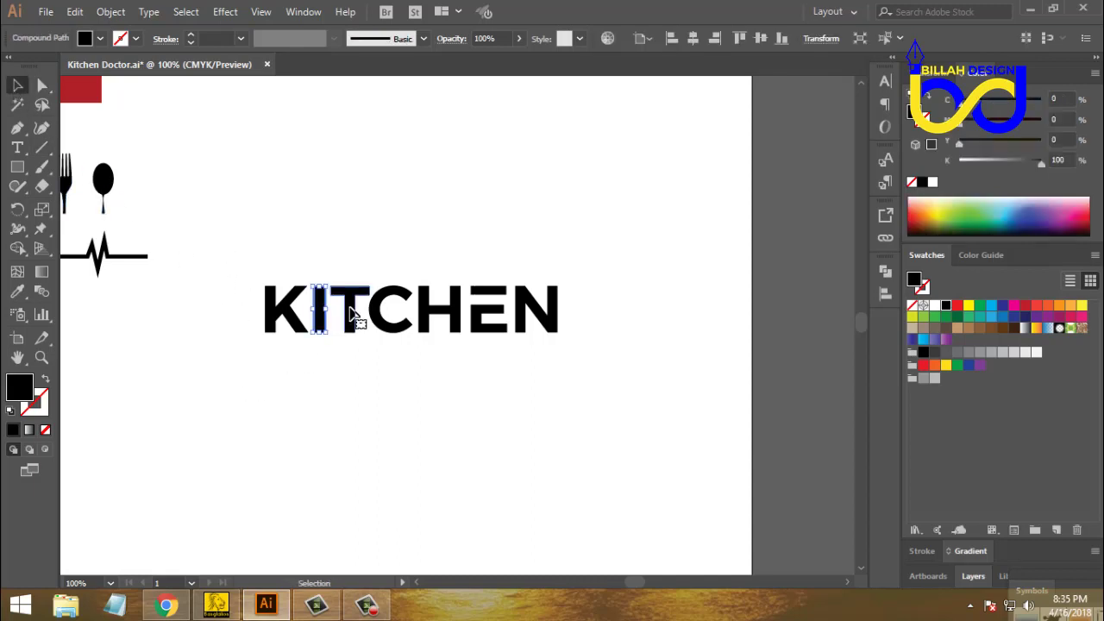
left_click(335, 326)
left_click_drag(222, 254, 604, 349)
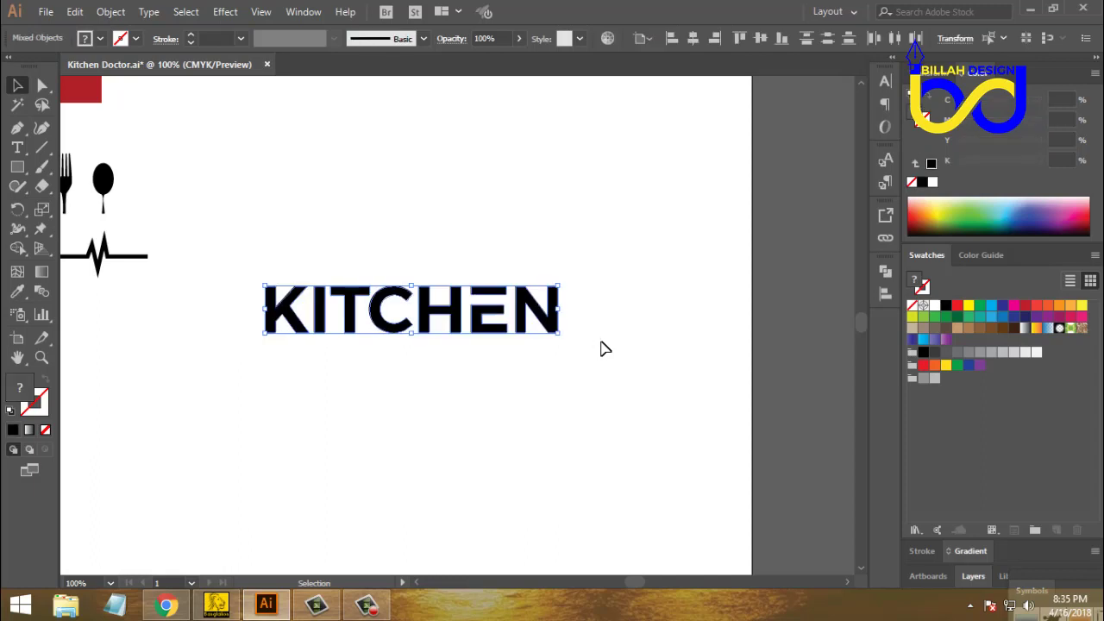
left_click(110, 12)
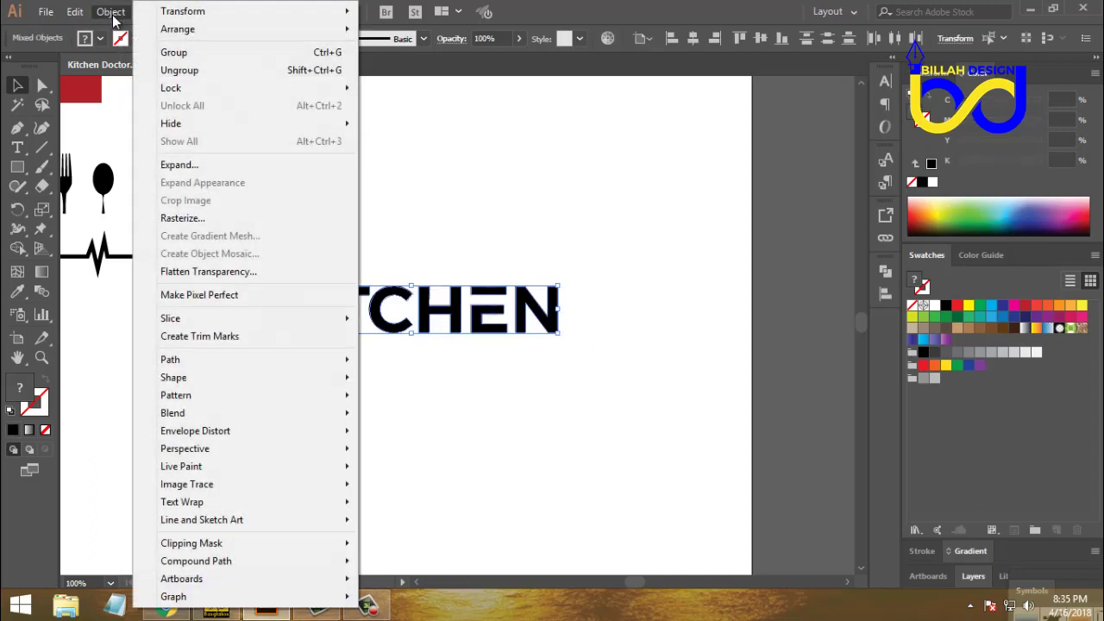
left_click(168, 54)
left_click(456, 299)
left_click(469, 322)
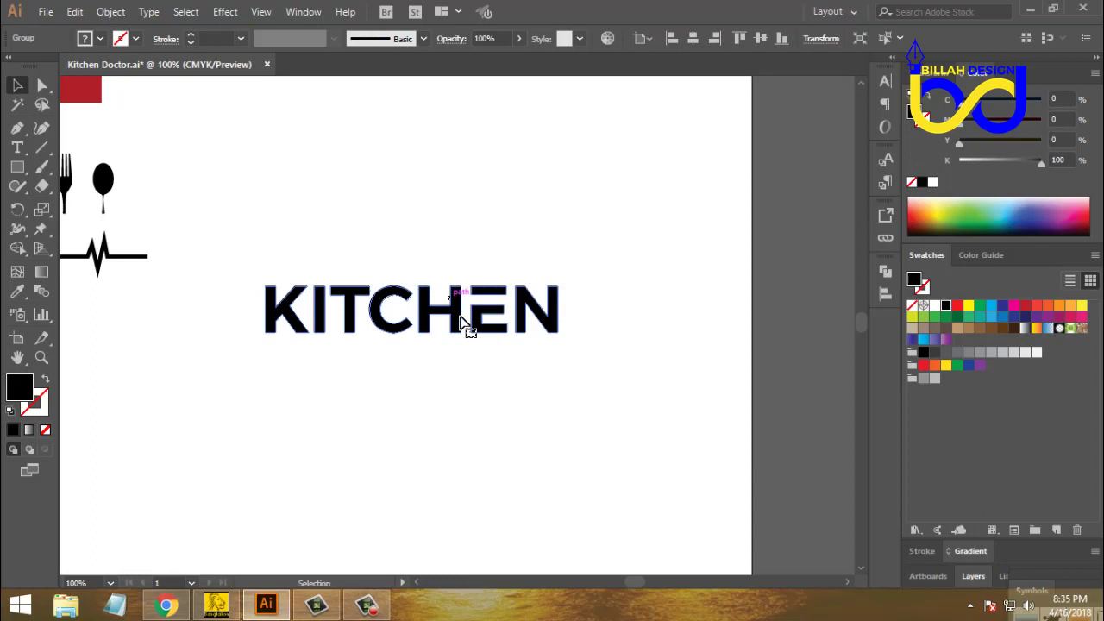
left_click(474, 386)
- Copy and paste the top KITCHEN DOCTOR title, moving the copy below KITCHEN
key("ctrl+minus")
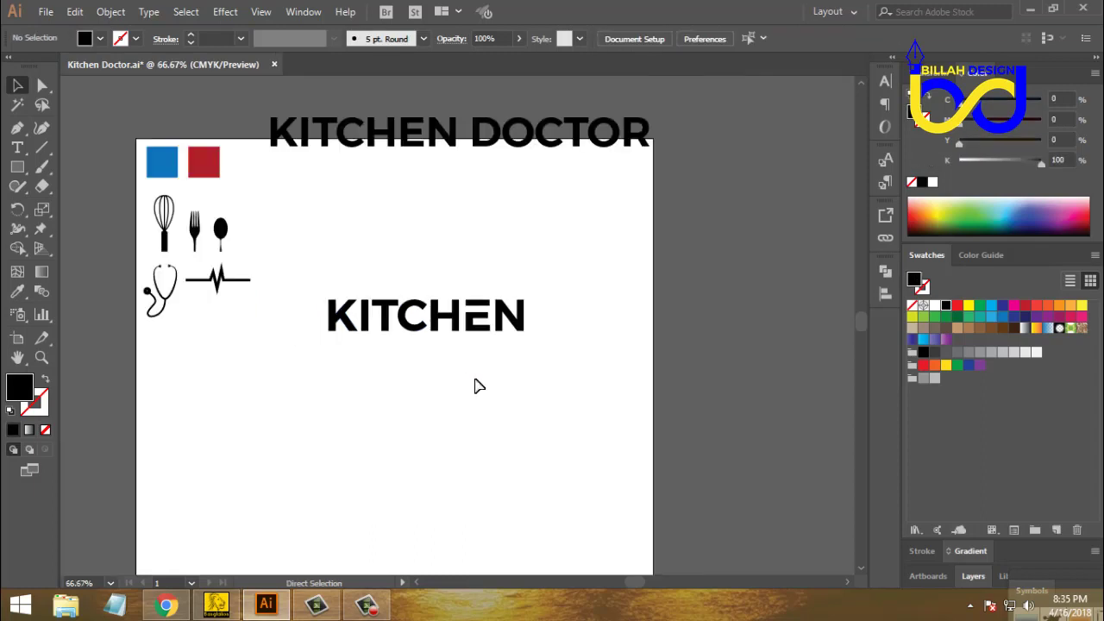
left_click_drag(502, 380, 505, 357)
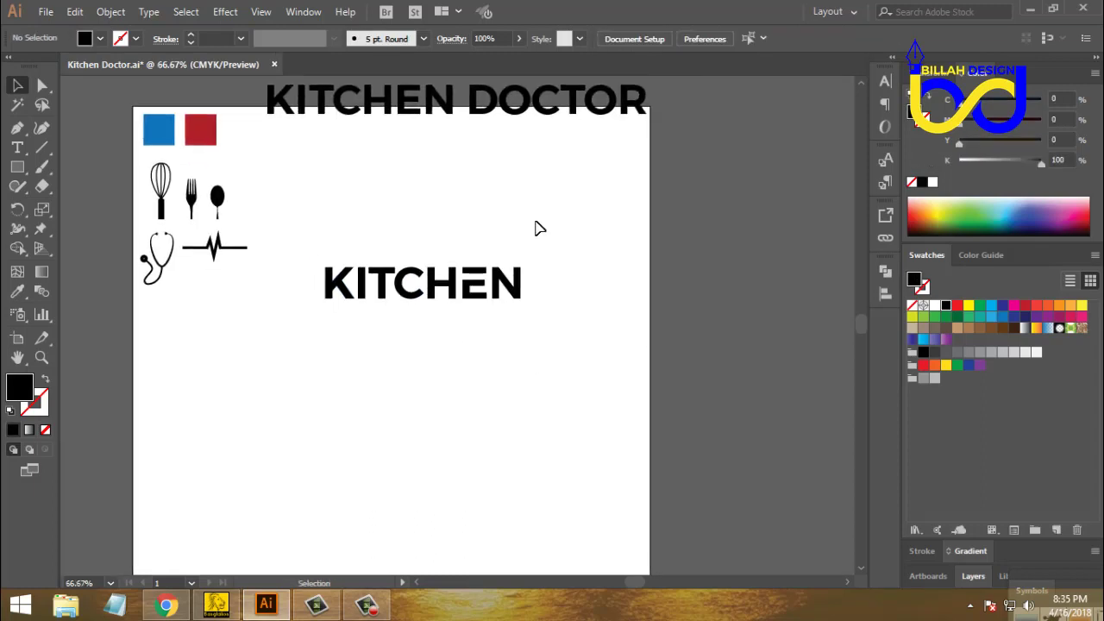
left_click(511, 118)
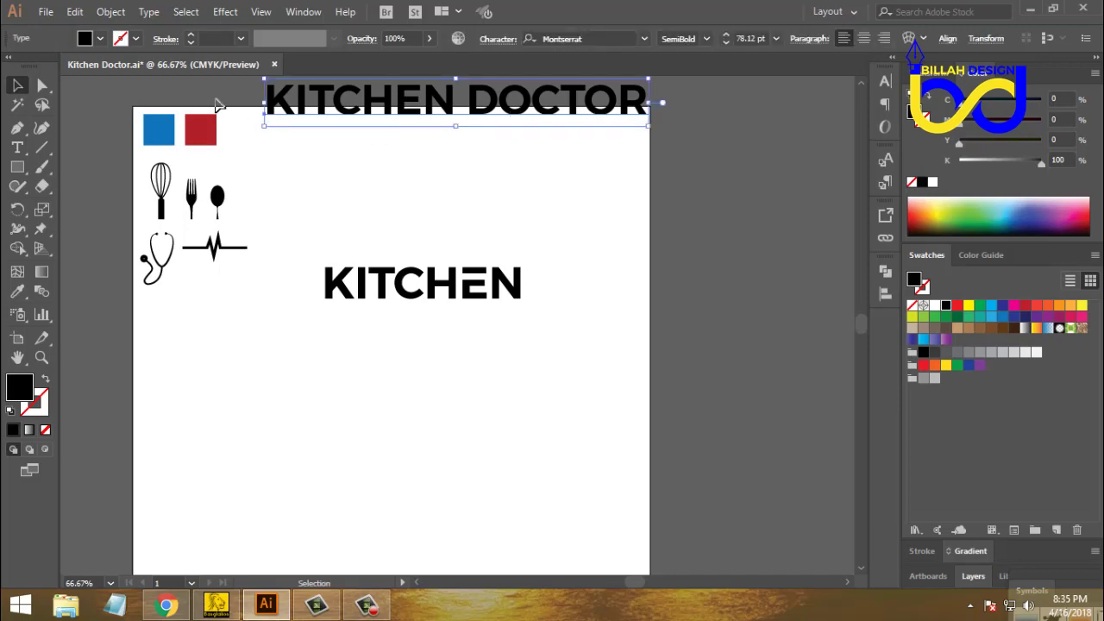
left_click(75, 12)
left_click(93, 86)
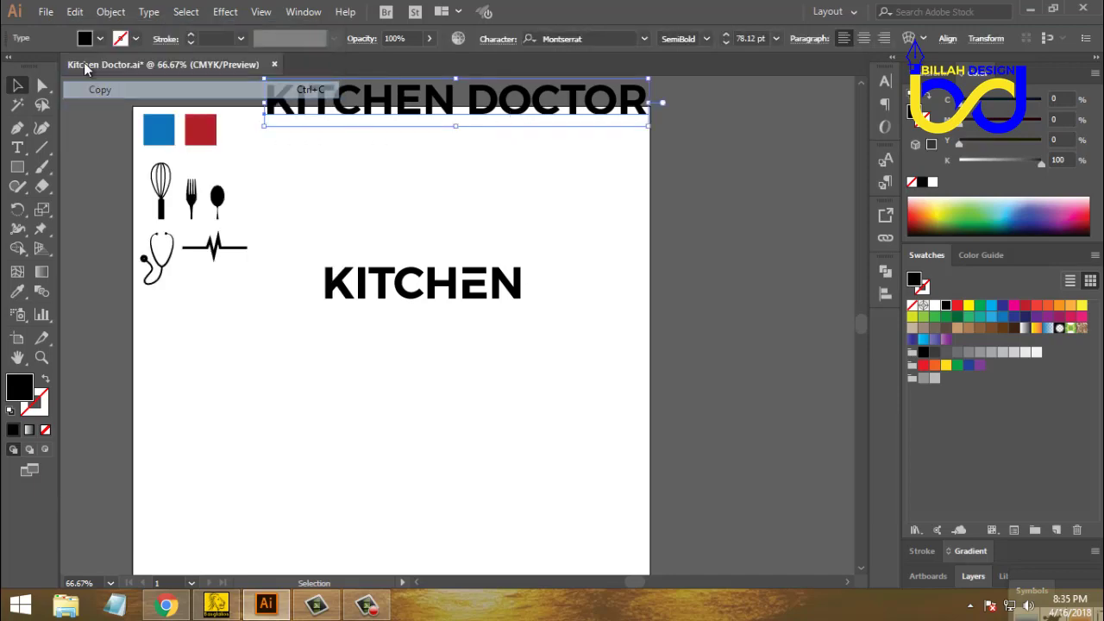
left_click(75, 12)
left_click(102, 107)
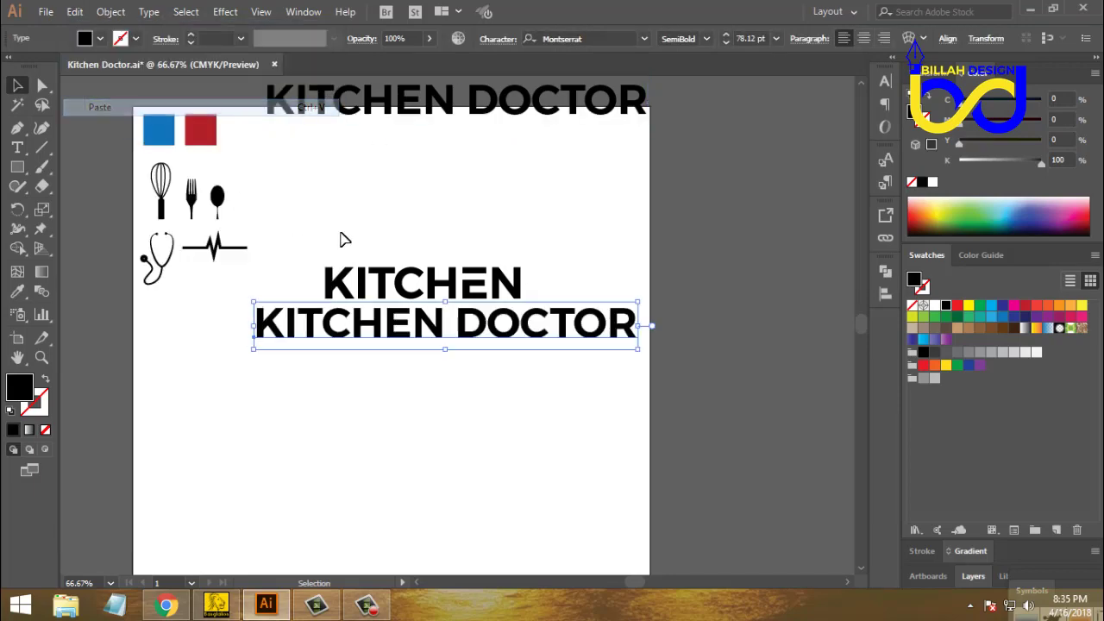
left_click_drag(483, 338, 198, 372)
- Delete 'KITCHEN ' from the copy and position DOCTOR just under KITCHEN
left_click(19, 149)
key("BackSpace")
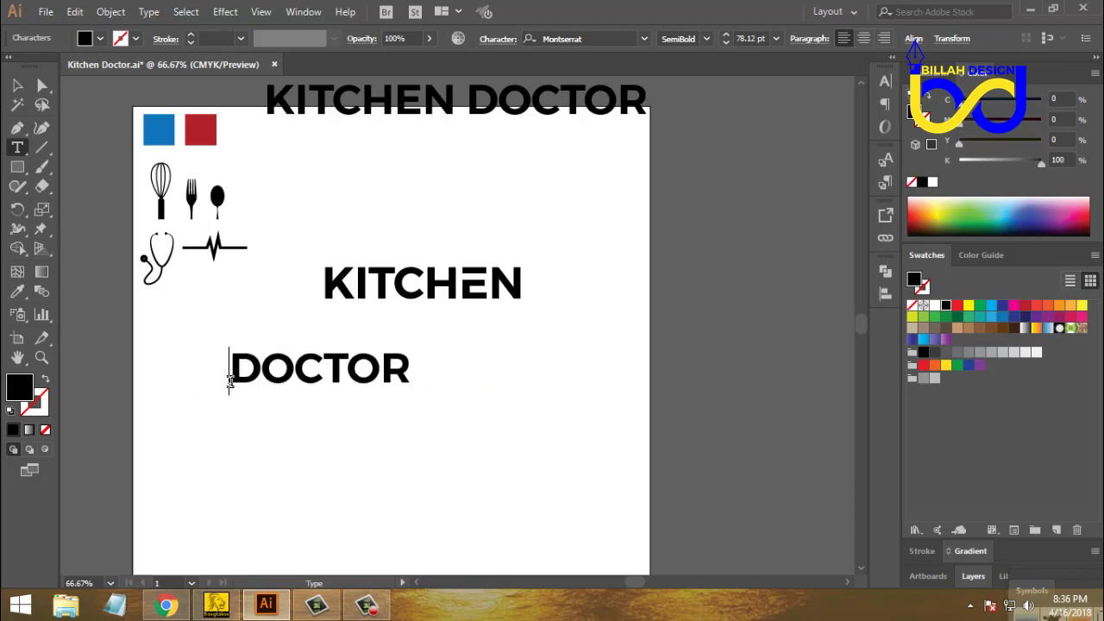
key("Escape")
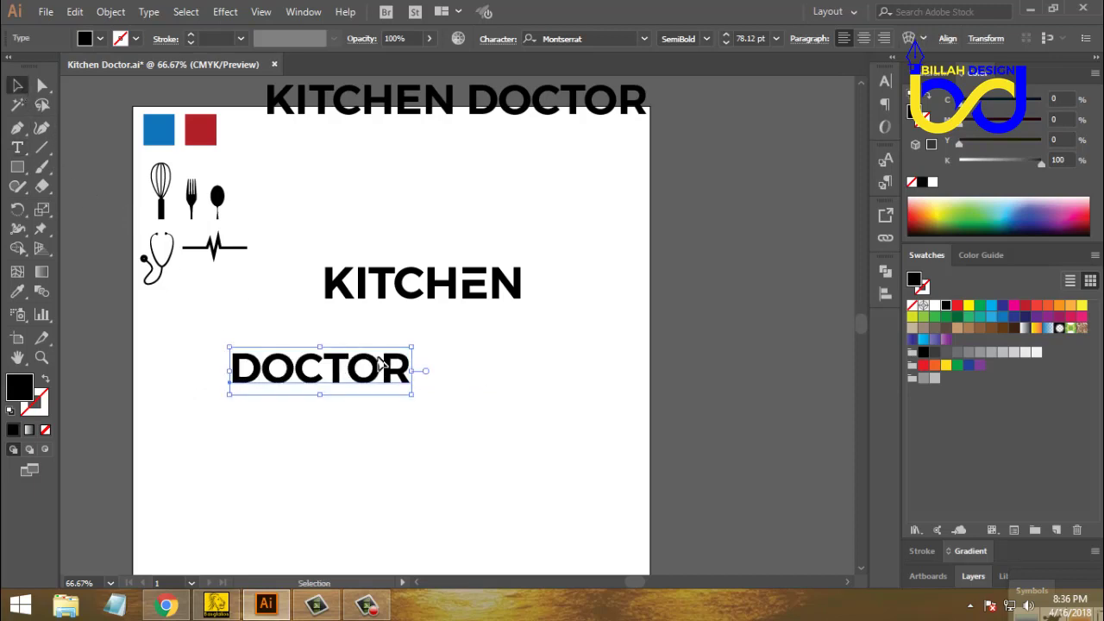
left_click_drag(343, 364, 414, 352)
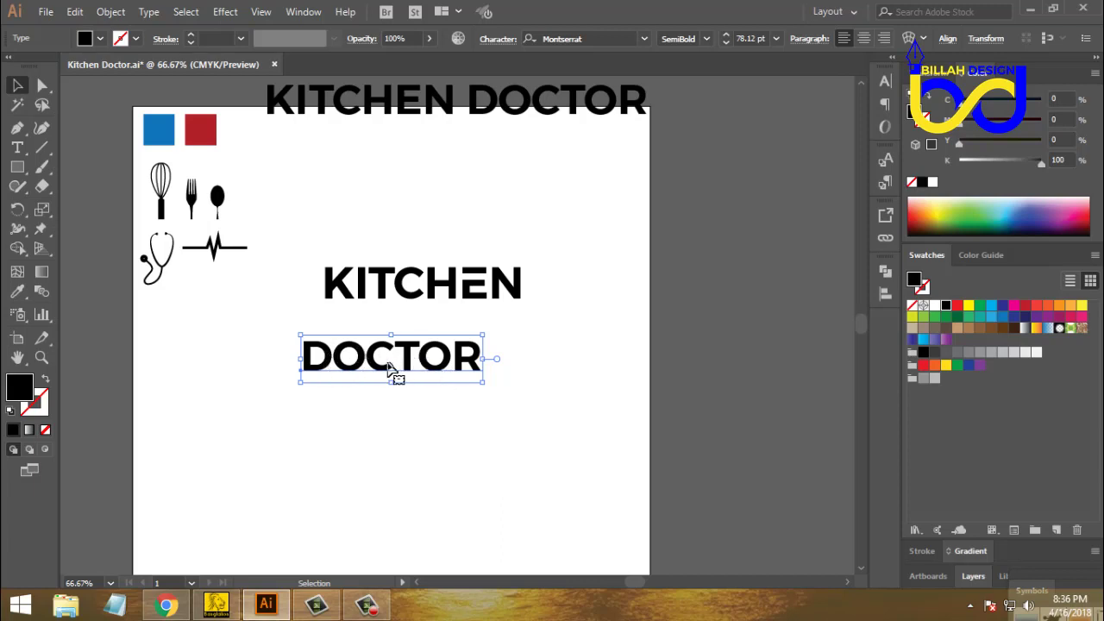
left_click_drag(428, 358, 454, 348)
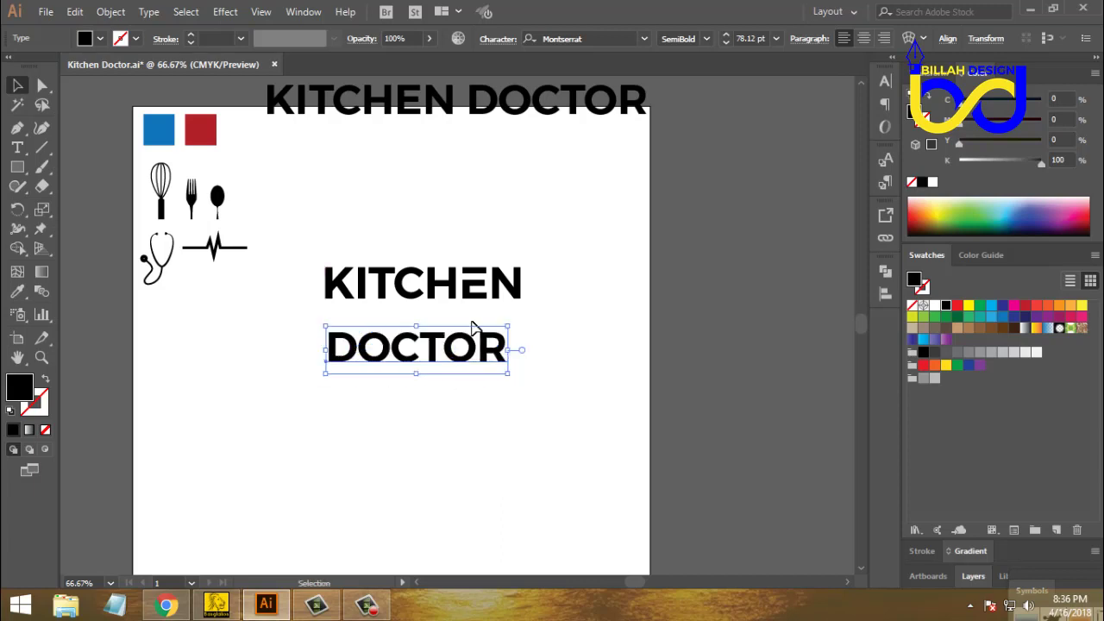
left_click(887, 82)
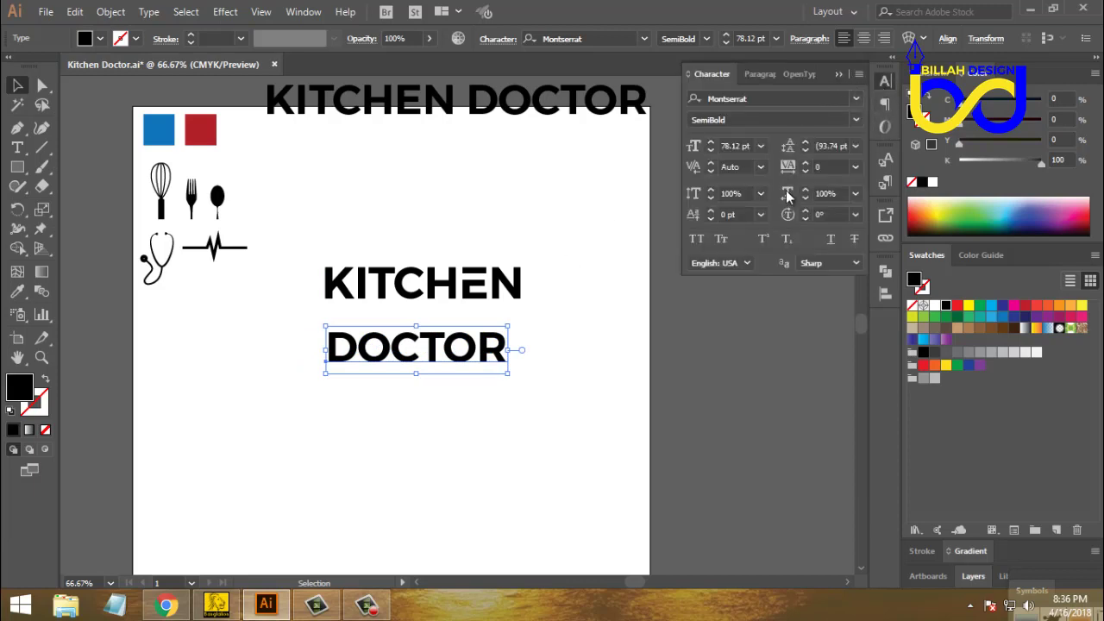
left_click(886, 79)
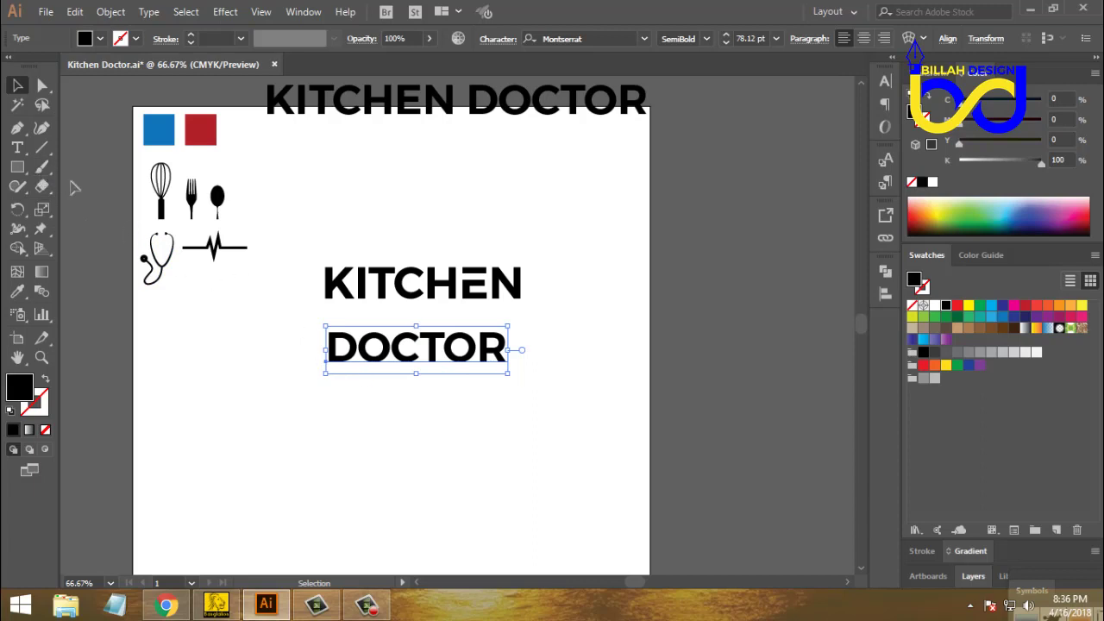
- Insert spaces between DOCTOR's letters so it reads D O C T O R
left_click(19, 151)
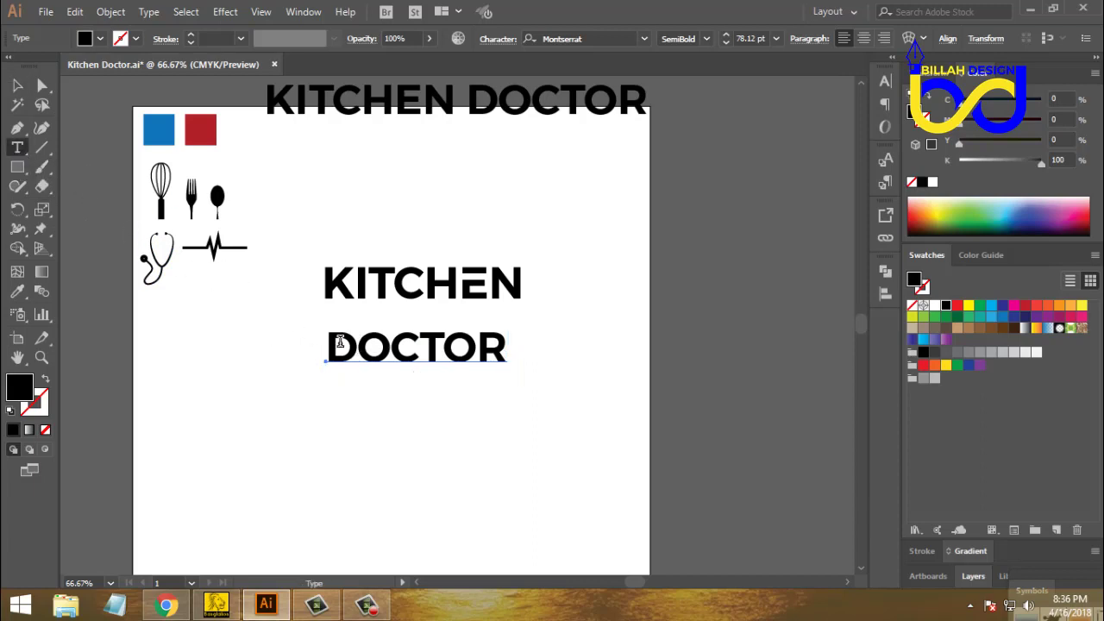
left_click(361, 348)
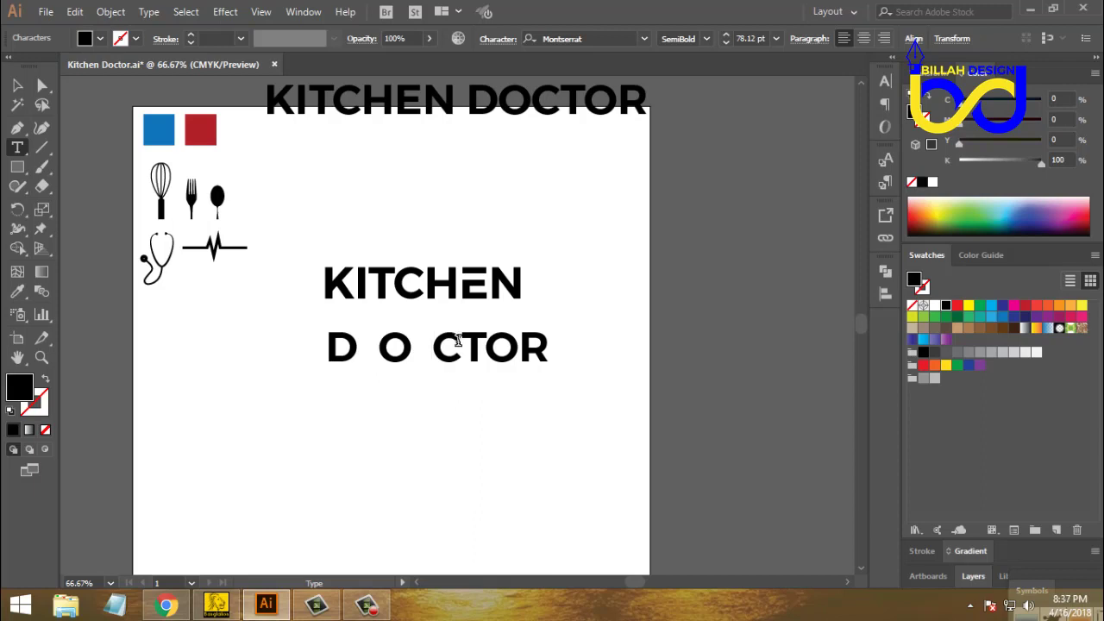
left_click(477, 366)
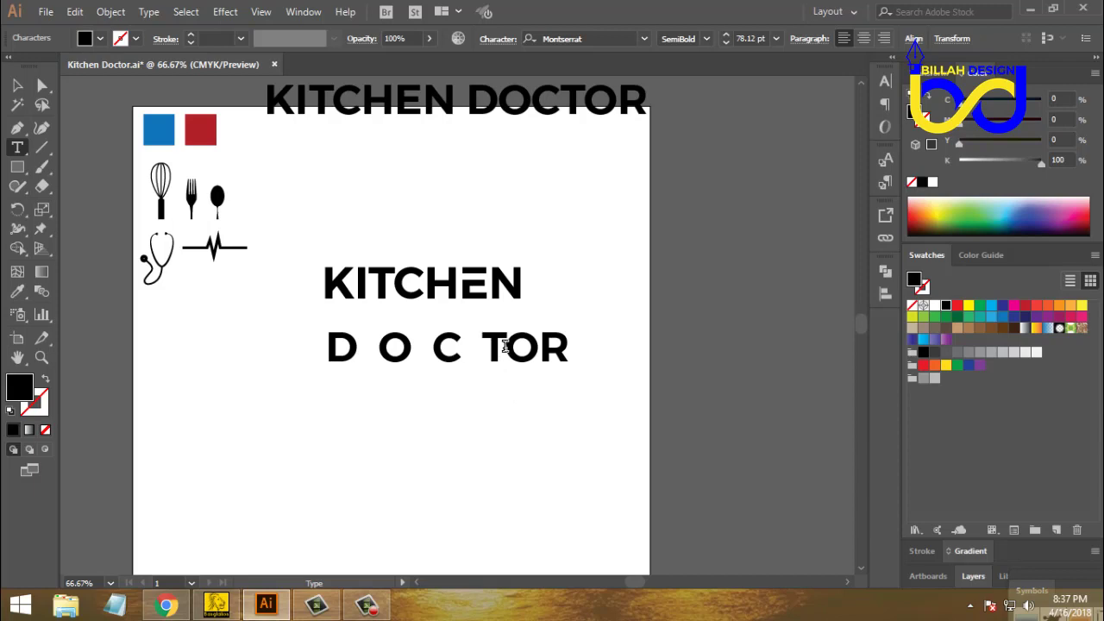
key("Right")
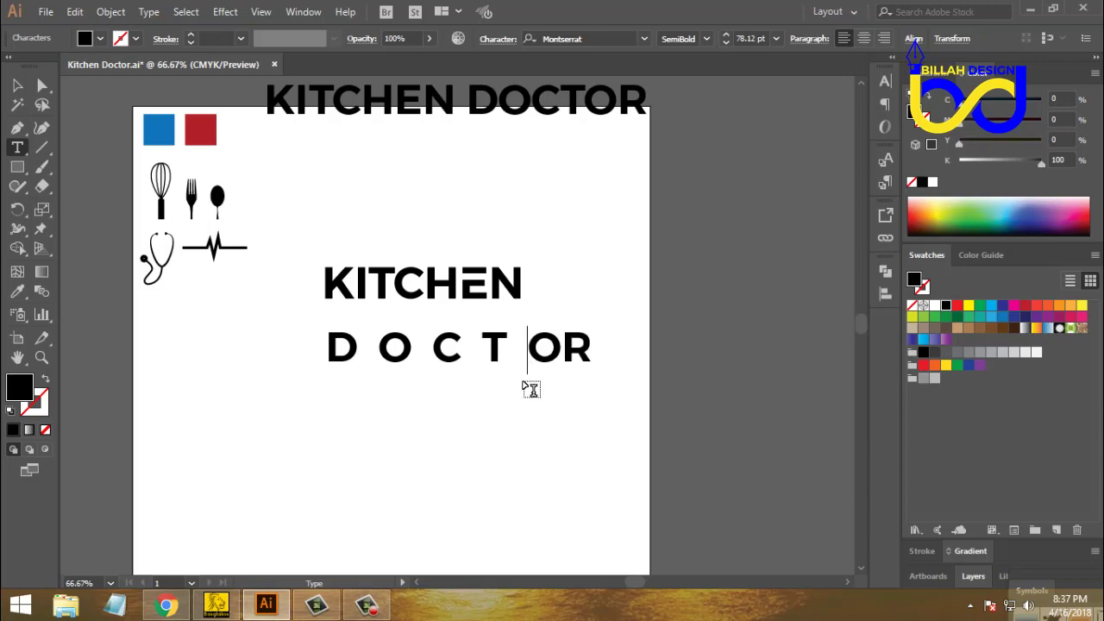
key("Right")
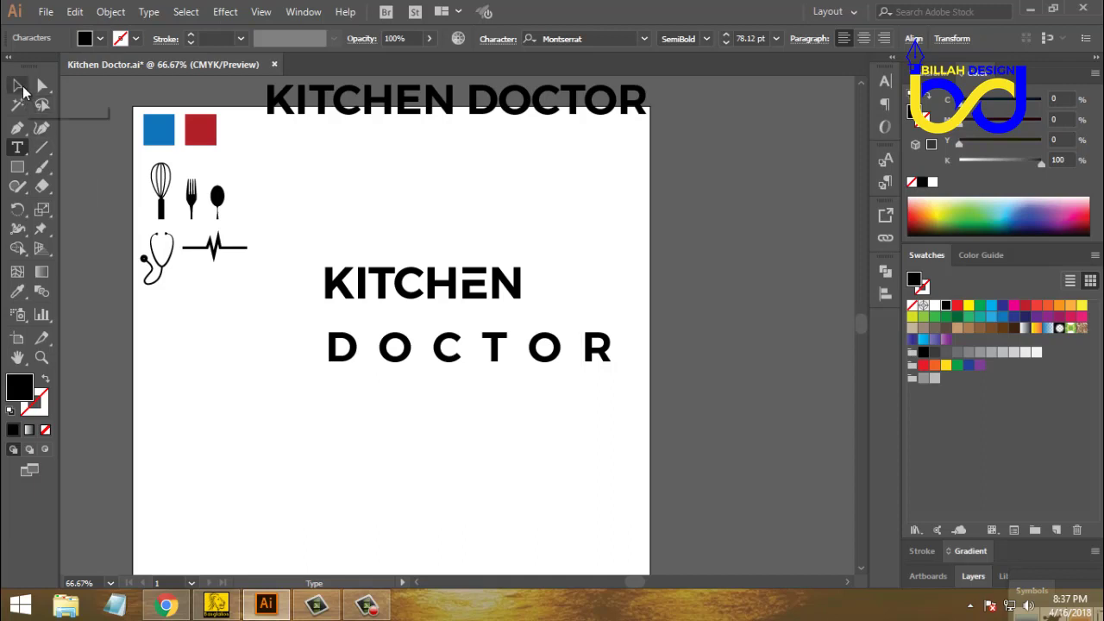
left_click(23, 90)
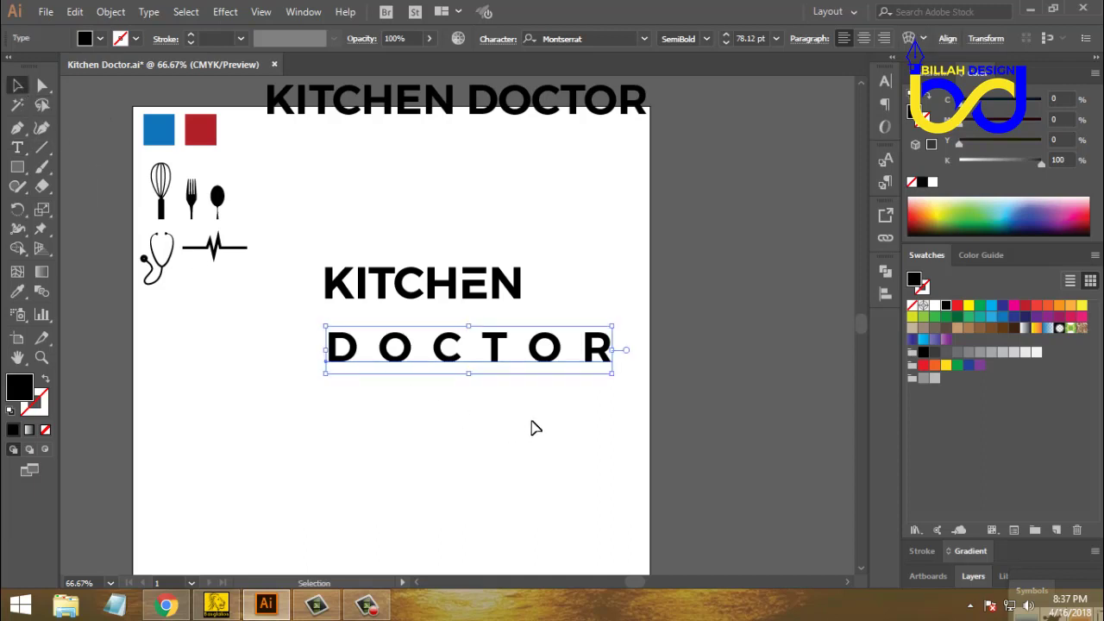
- Shrink DOCTOR, tuck it beneath KITCHEN and convert its letters to outlines
left_click_drag(612, 350, 475, 311)
left_click(493, 365)
left_click(446, 337)
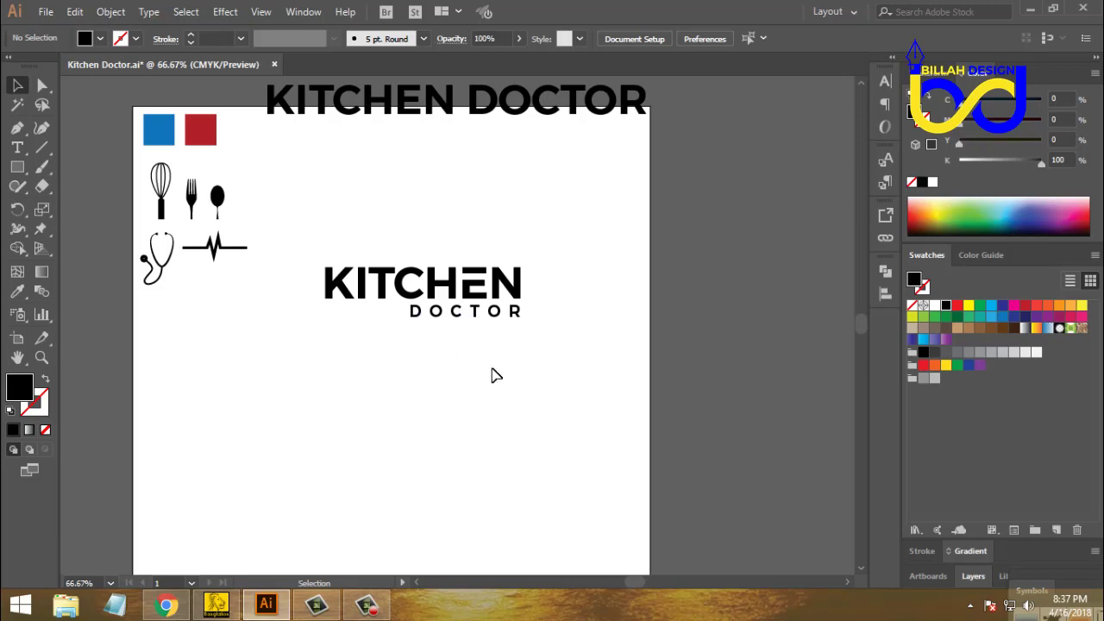
left_click(486, 318)
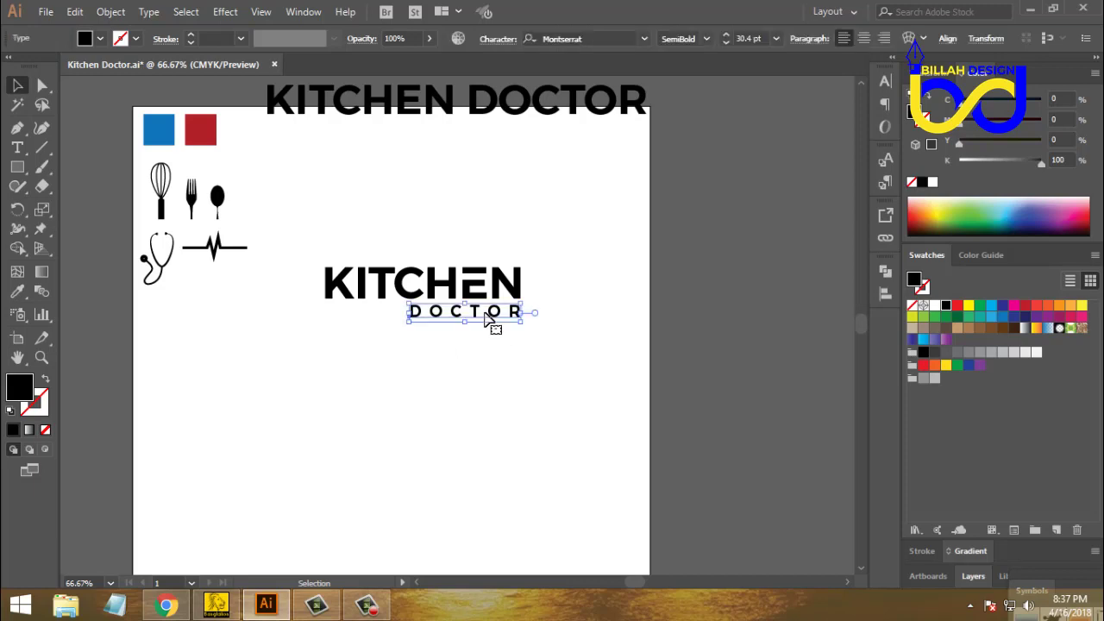
right_click(485, 318)
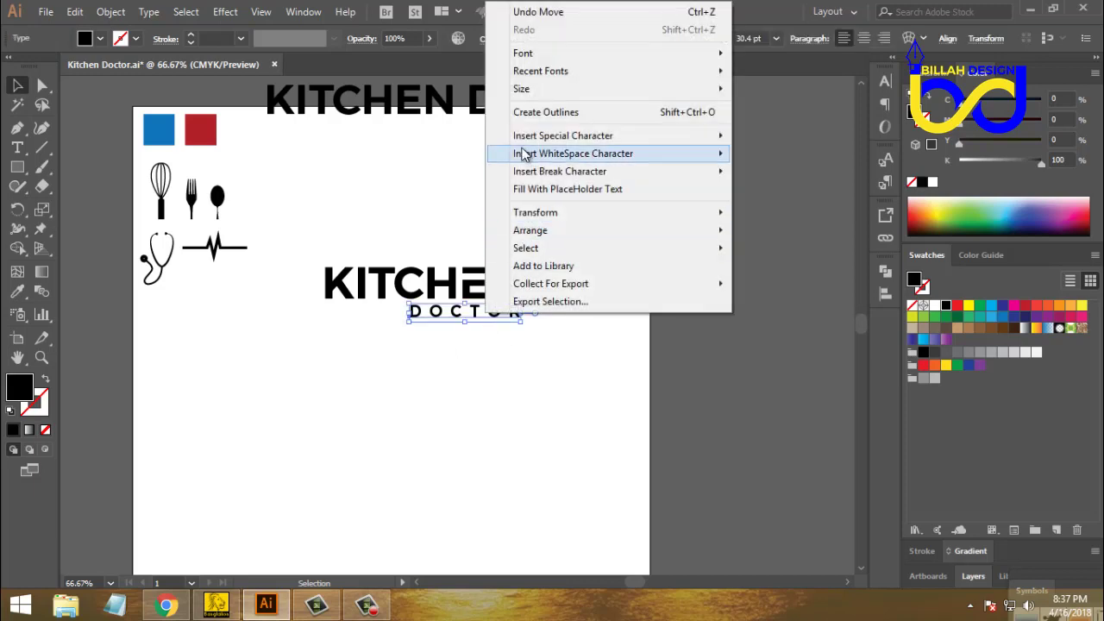
left_click(546, 114)
left_click(591, 350)
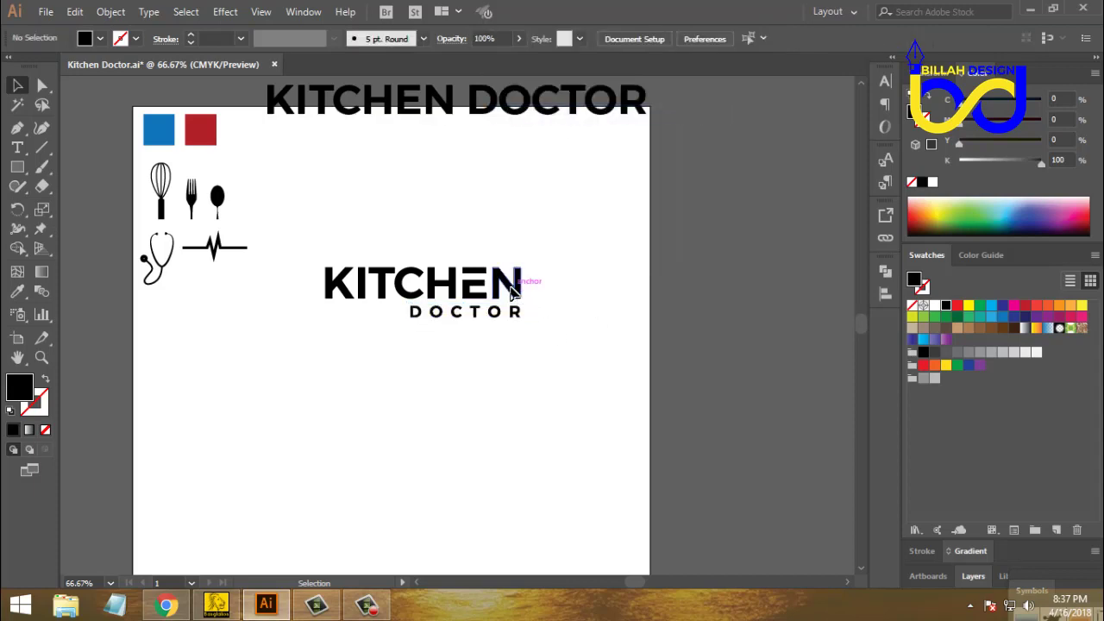
- Group KITCHEN and DOCTOR into a single logo object and select it
left_click_drag(538, 247, 500, 365)
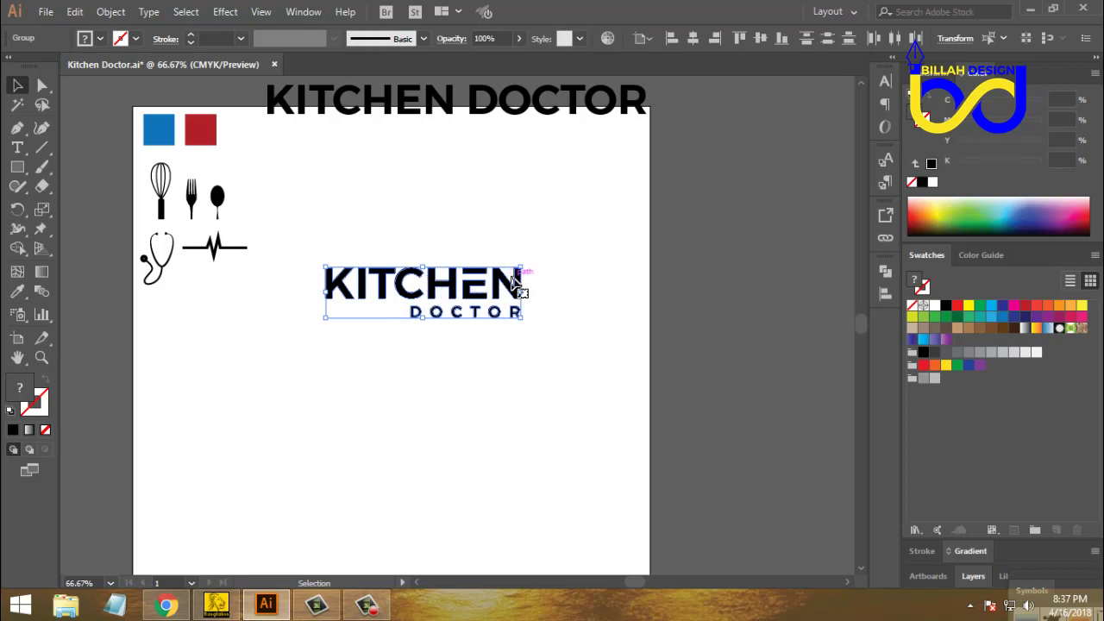
key("ctrl+shift+o")
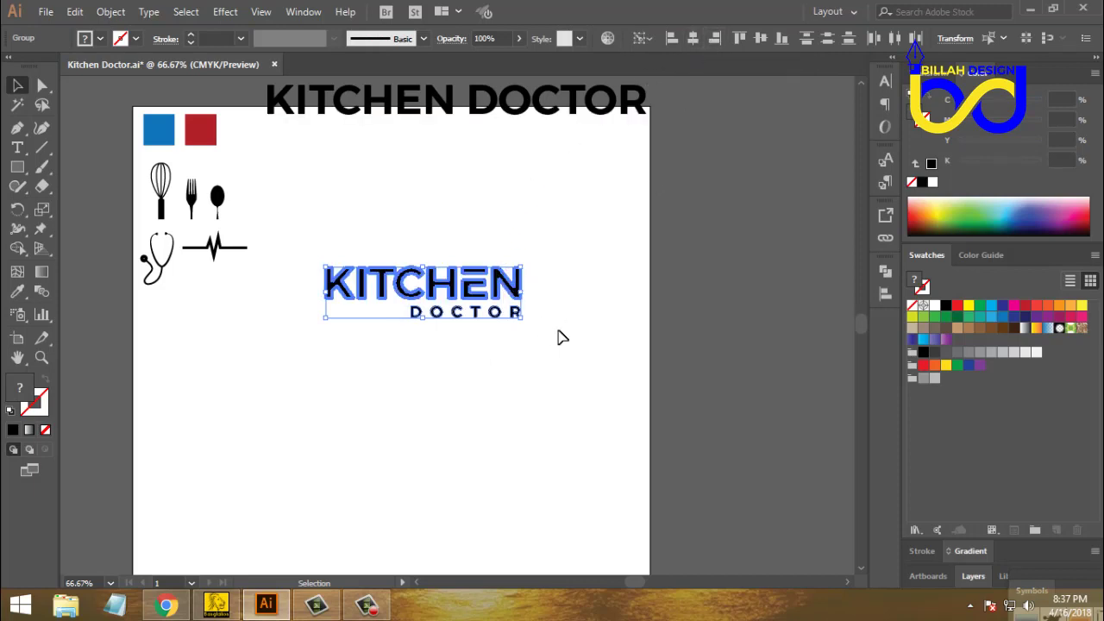
left_click(558, 358)
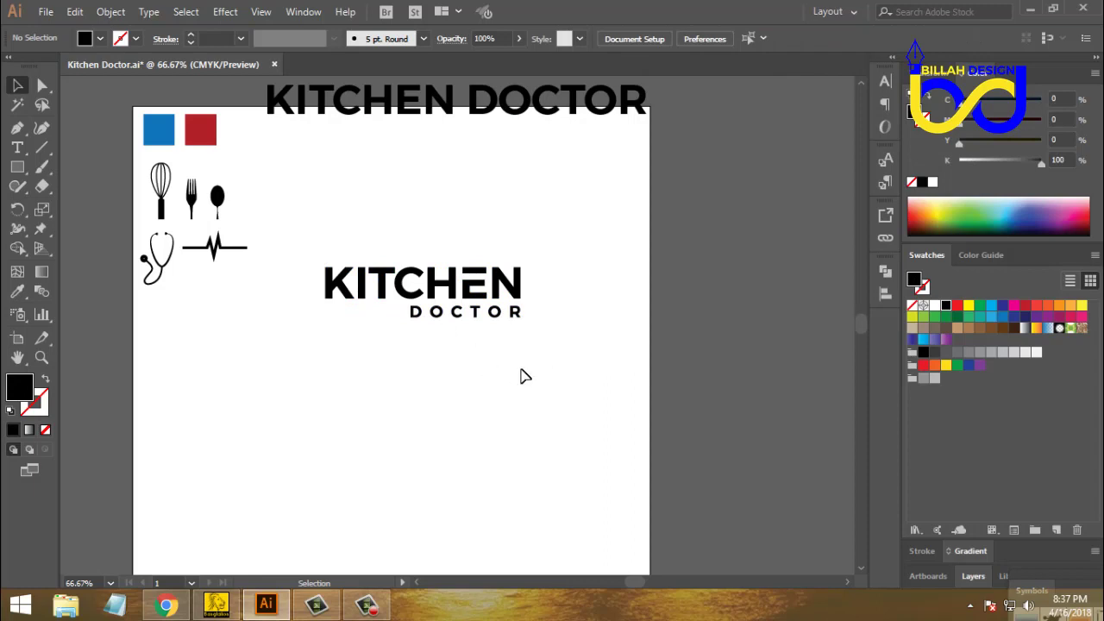
left_click_drag(555, 251, 470, 355)
- Adjust the KITCHEN DOCTOR logo's position and select the logo group
left_click_drag(484, 278, 511, 297)
left_click(584, 323)
left_click(512, 243)
left_click(554, 273)
left_click(431, 309)
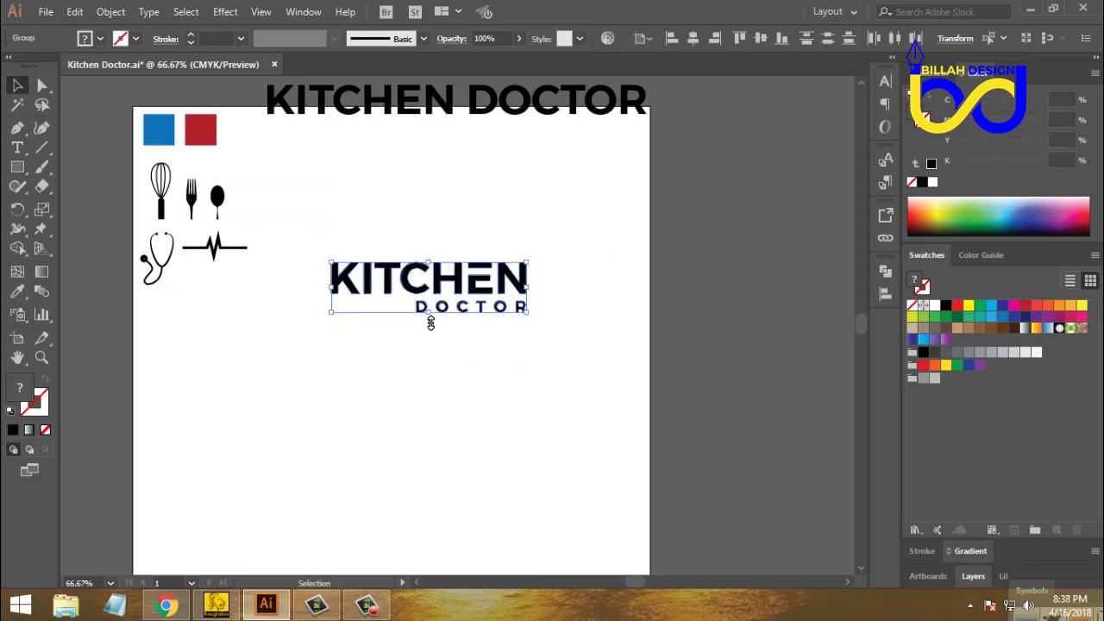
- Copy the logo, Paste in Front and move the copy above the original
left_click(75, 12)
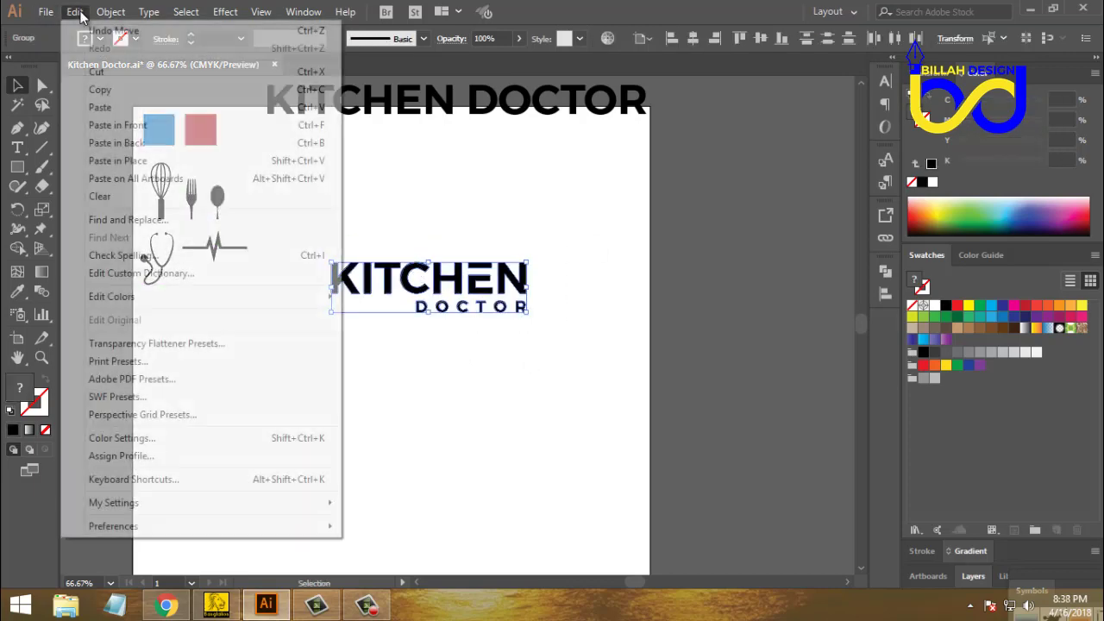
left_click(102, 90)
left_click(75, 12)
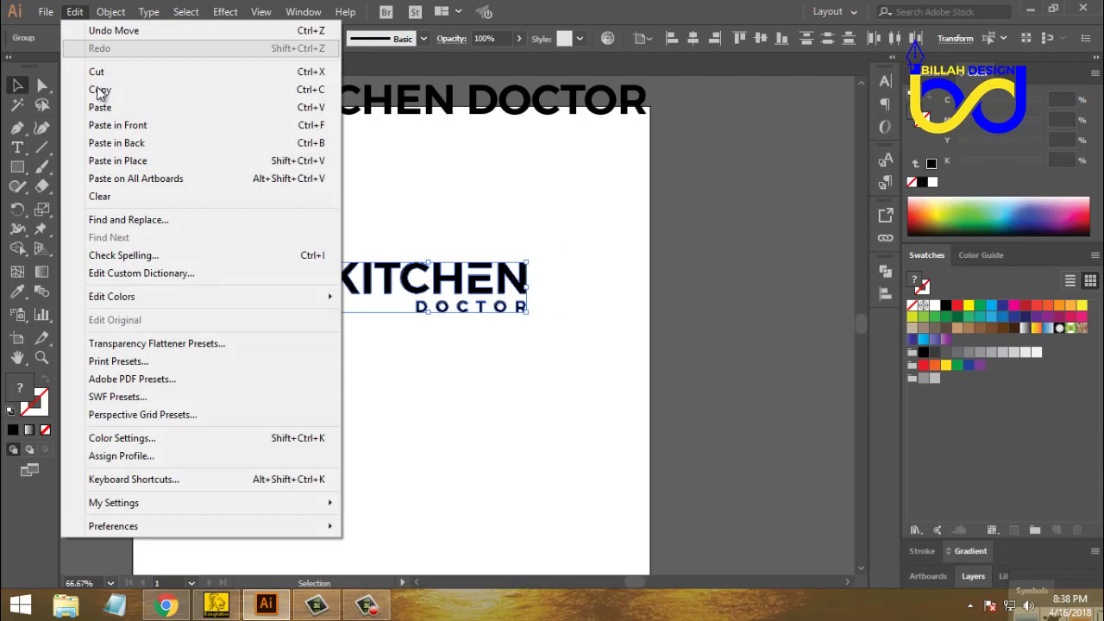
left_click(117, 126)
left_click_drag(418, 289, 445, 179)
left_click(604, 298)
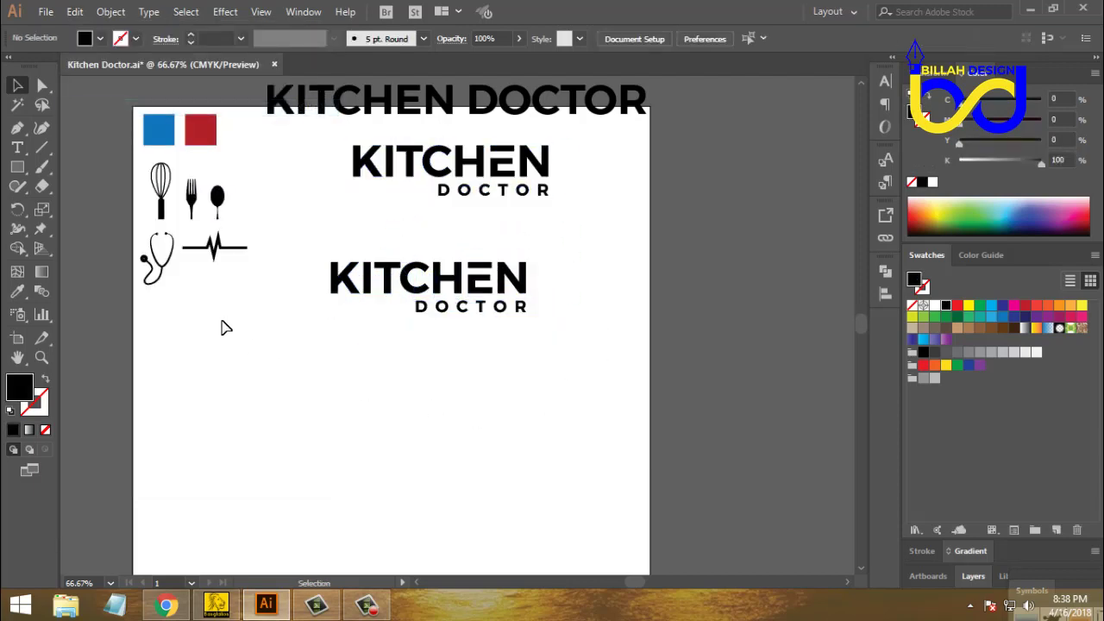
- Draw a horizontal line left of DOCTOR with a 2 pt stroke
left_click(43, 147)
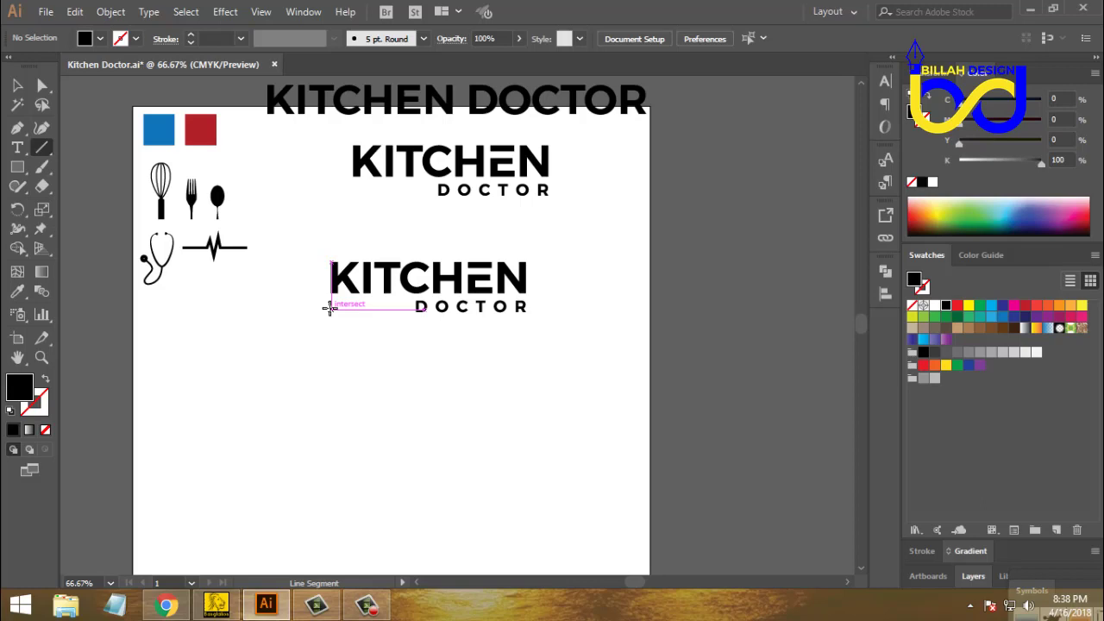
left_click_drag(329, 307, 409, 306)
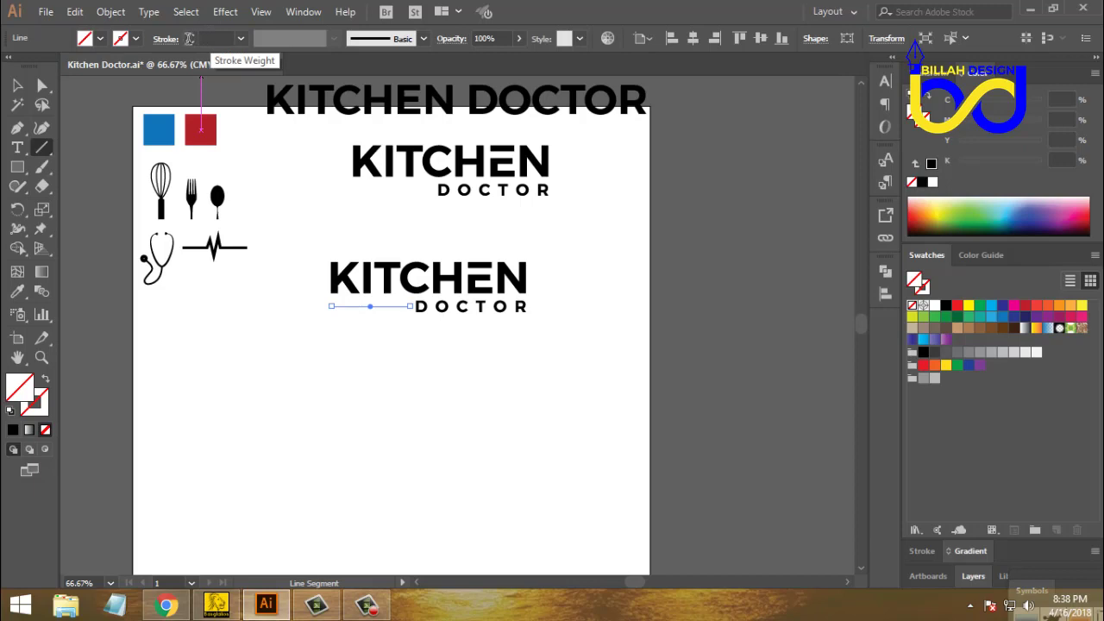
left_click(214, 38)
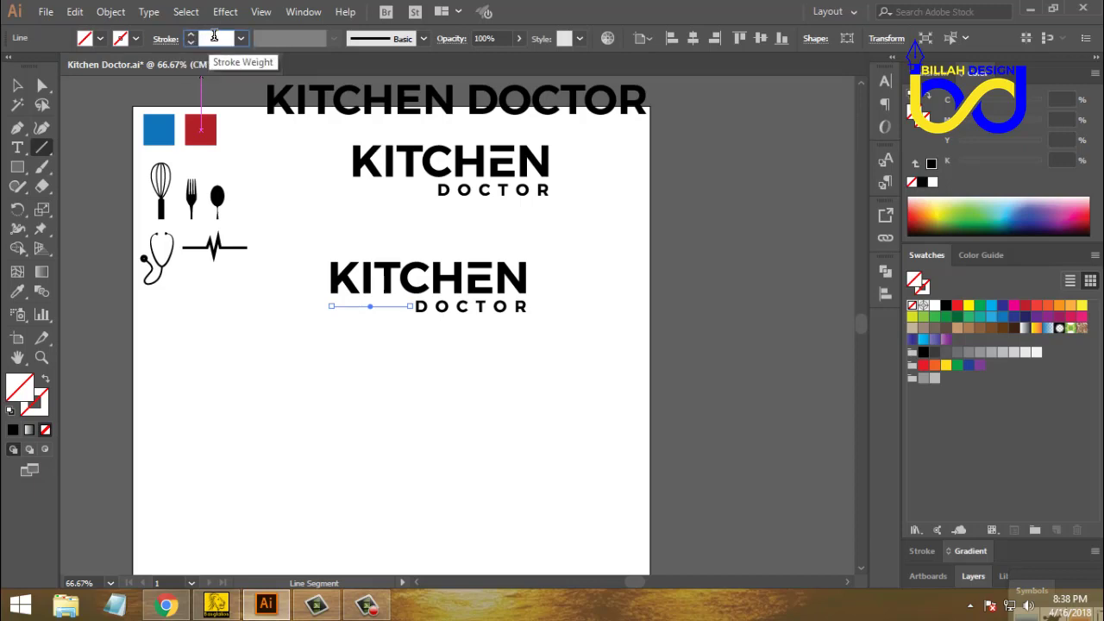
type("2")
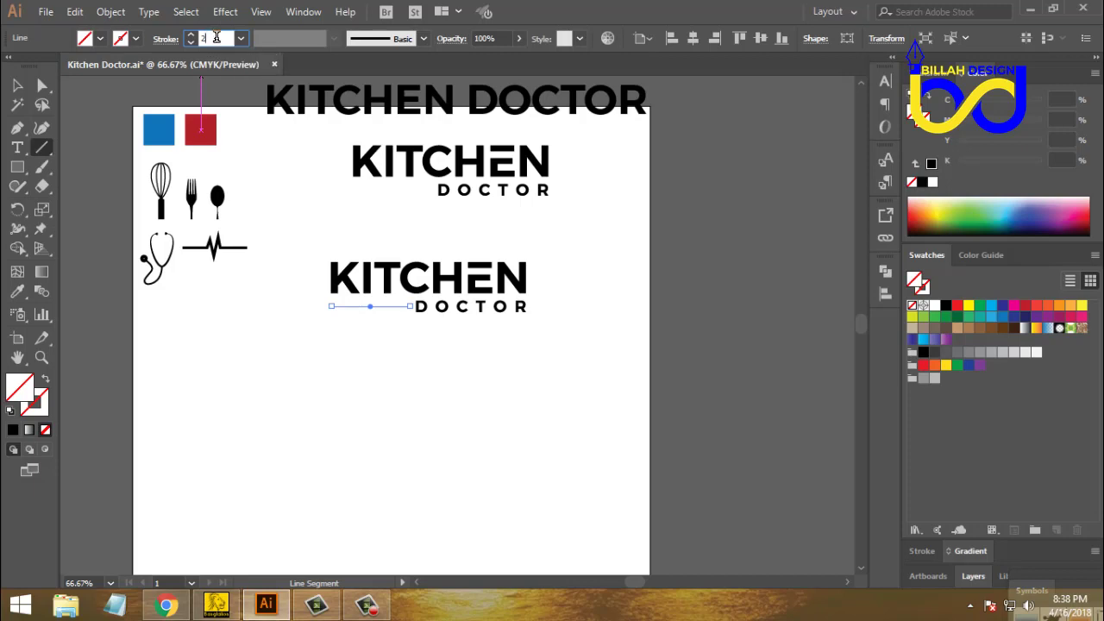
key("Return")
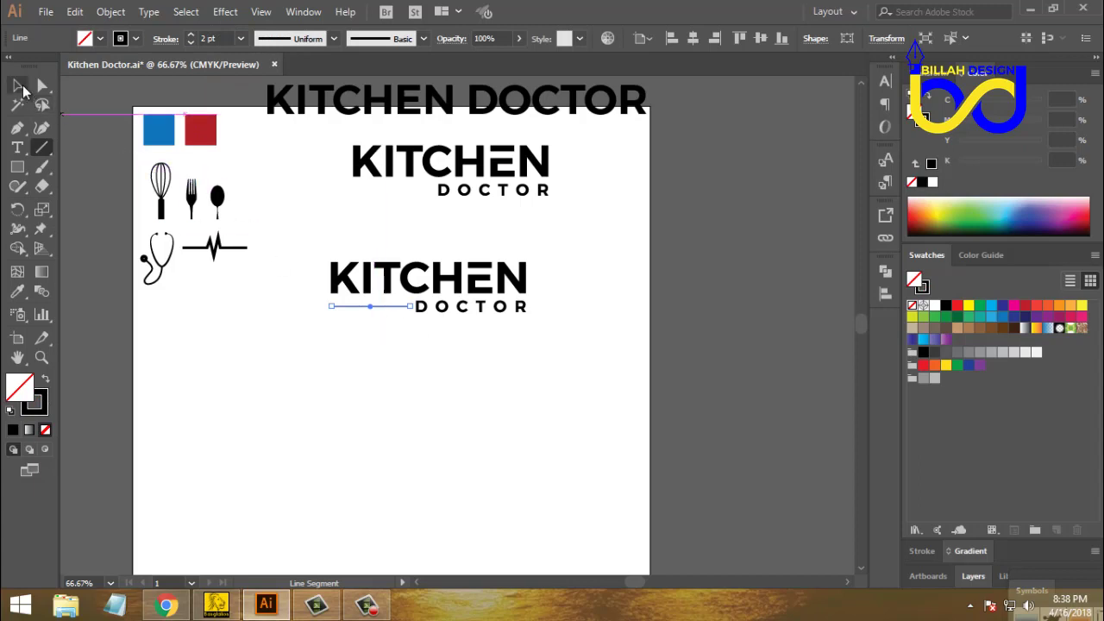
- Thicken the line under KITCHEN to a 3 pt stroke
left_click(18, 87)
left_click(405, 395)
left_click(378, 307)
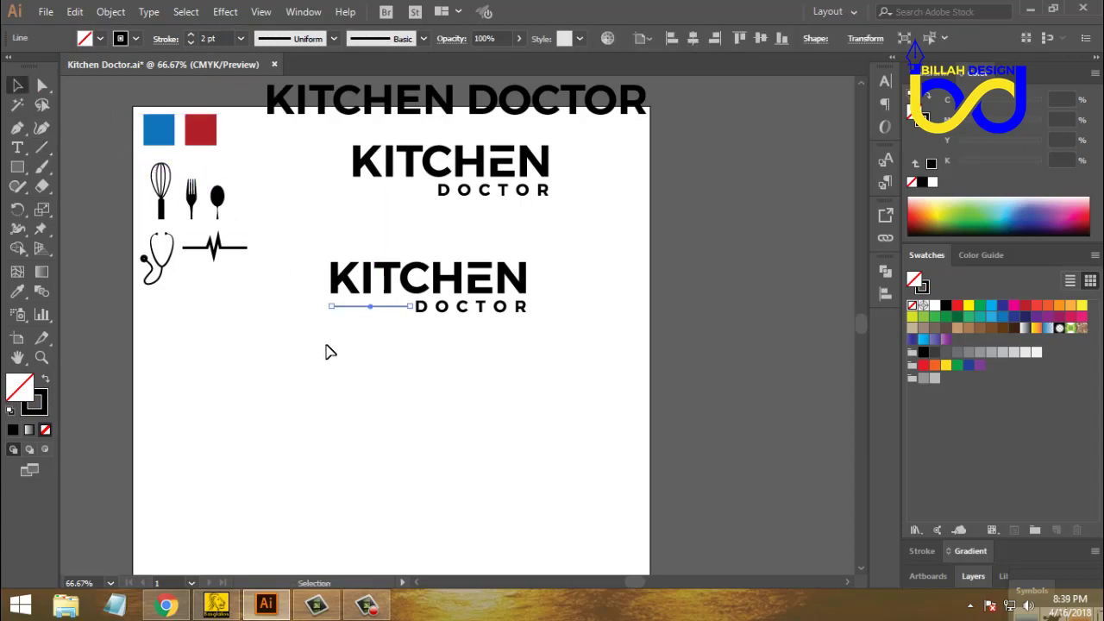
left_click(406, 347)
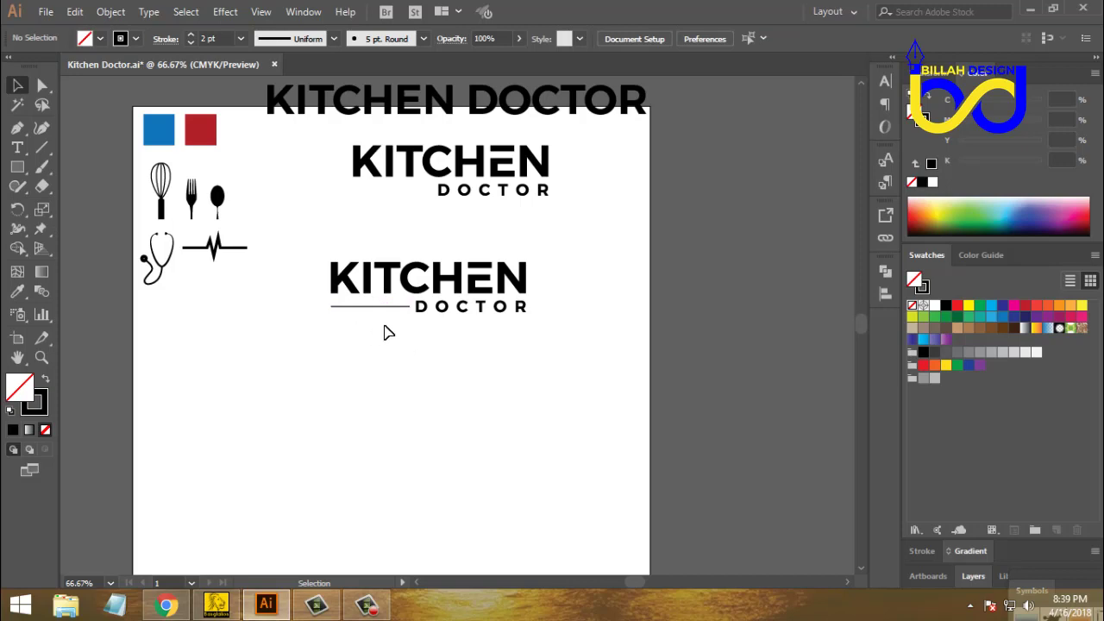
left_click(379, 307)
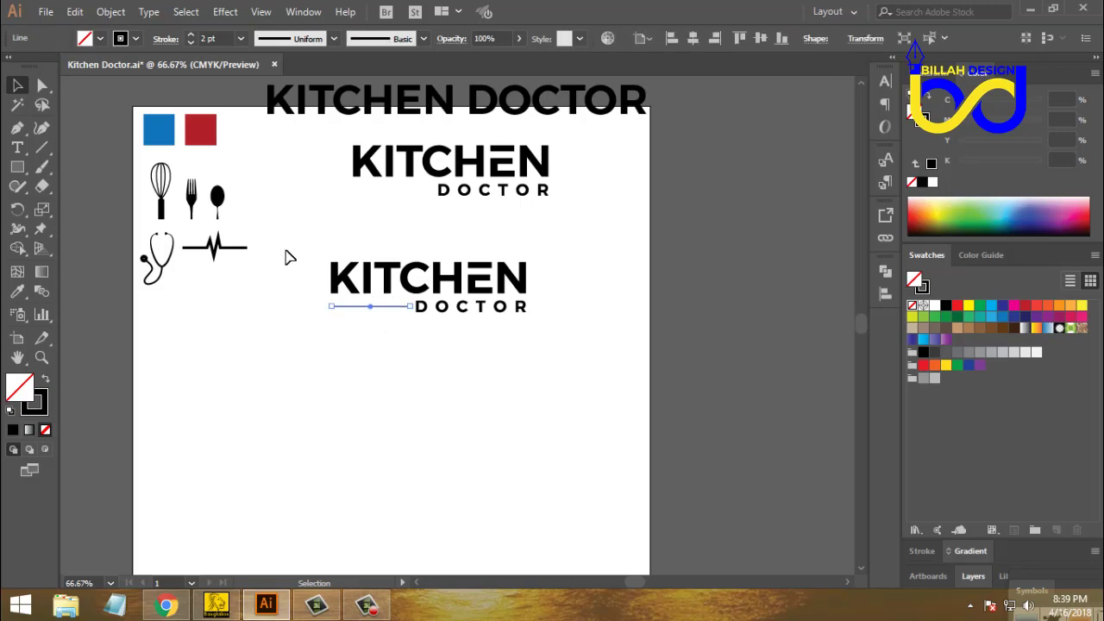
left_click(190, 35)
left_click(322, 377)
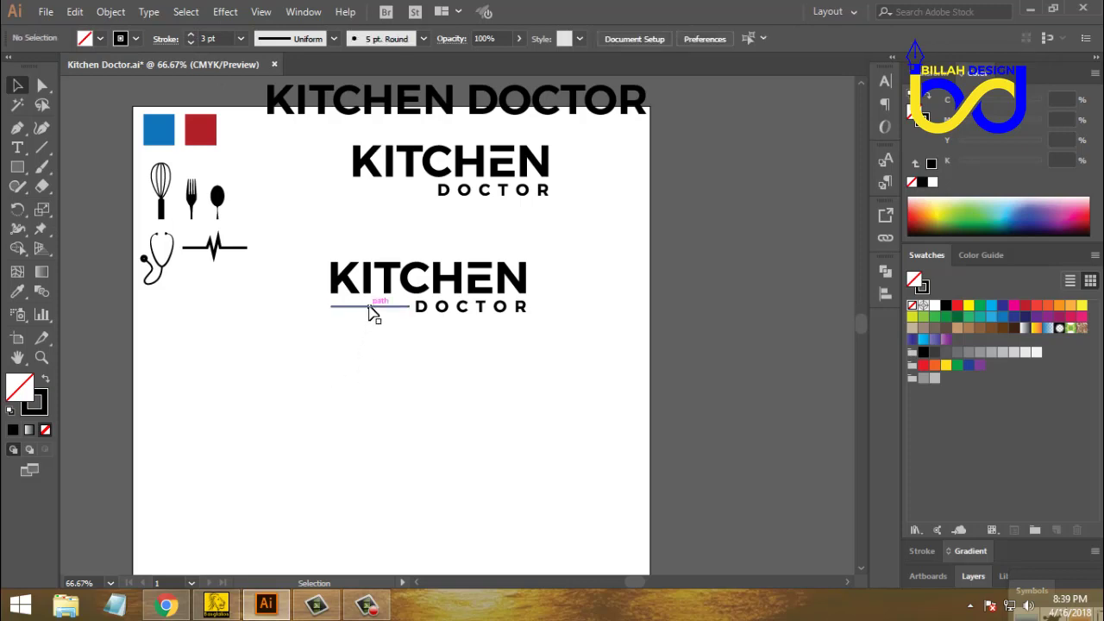
left_click(372, 307)
left_click(107, 13)
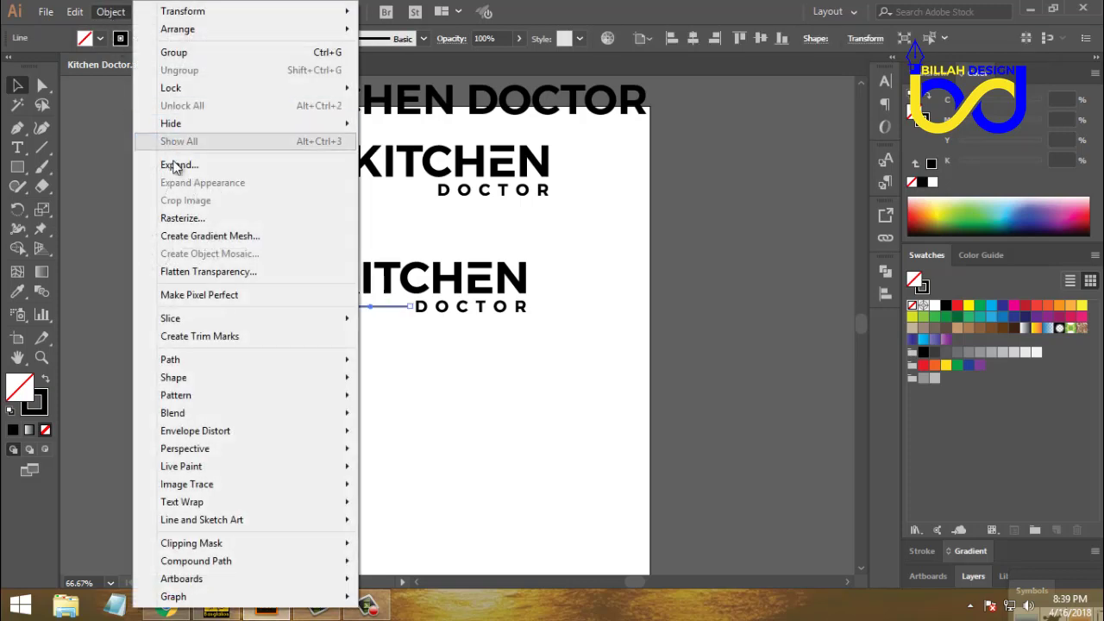
- Expand the line's fill and stroke into a shape and centre it vertically on DOCTOR
left_click(160, 163)
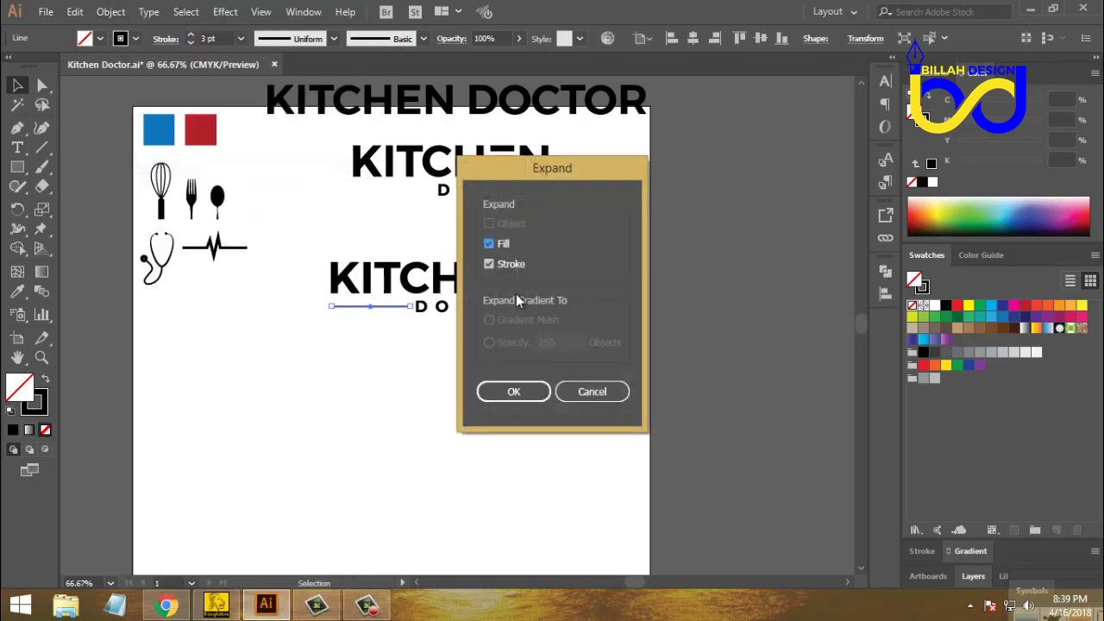
left_click(513, 392)
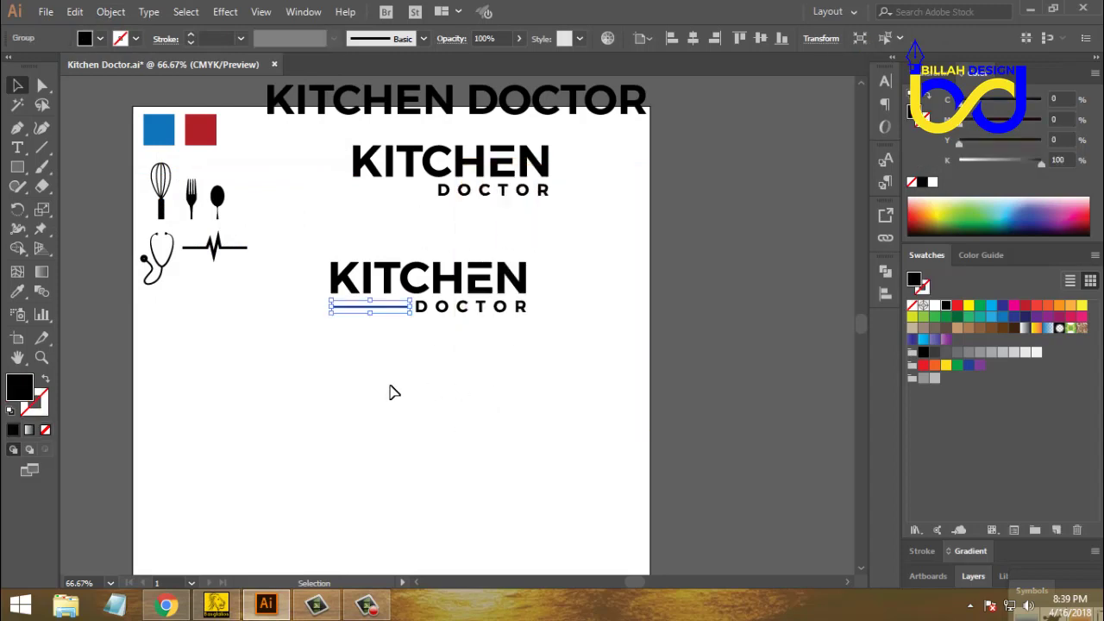
left_click(382, 390)
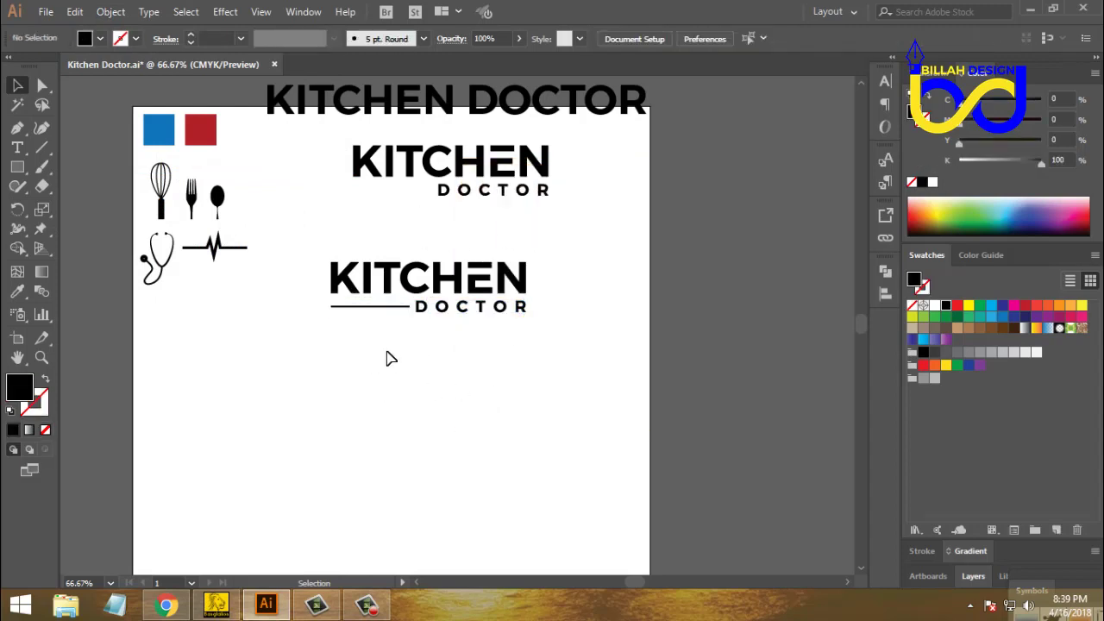
left_click_drag(373, 357, 535, 306)
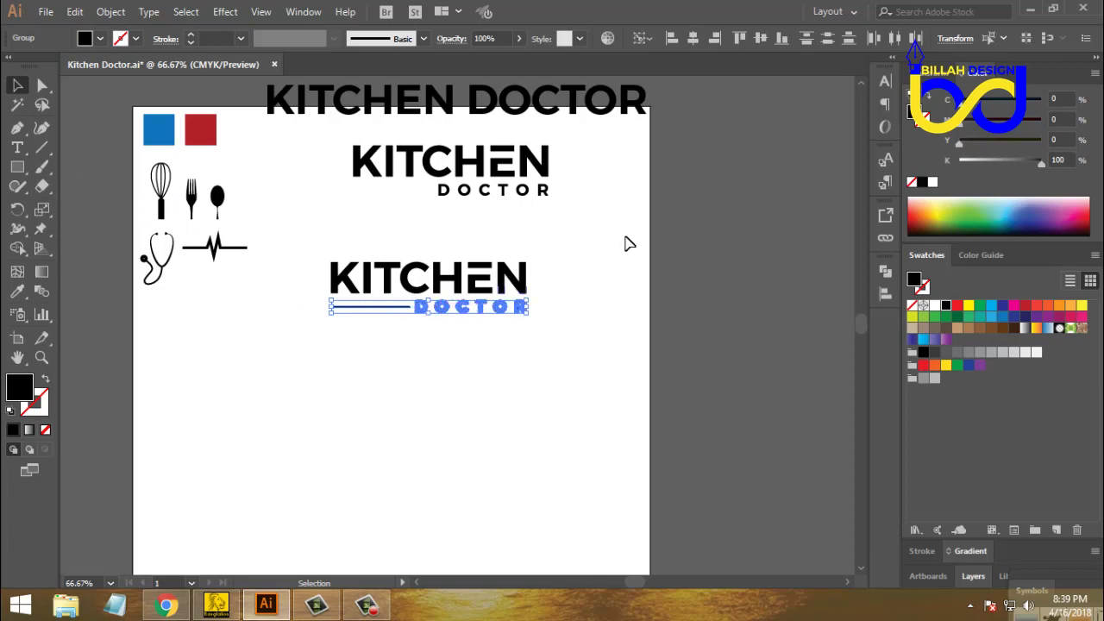
left_click(762, 36)
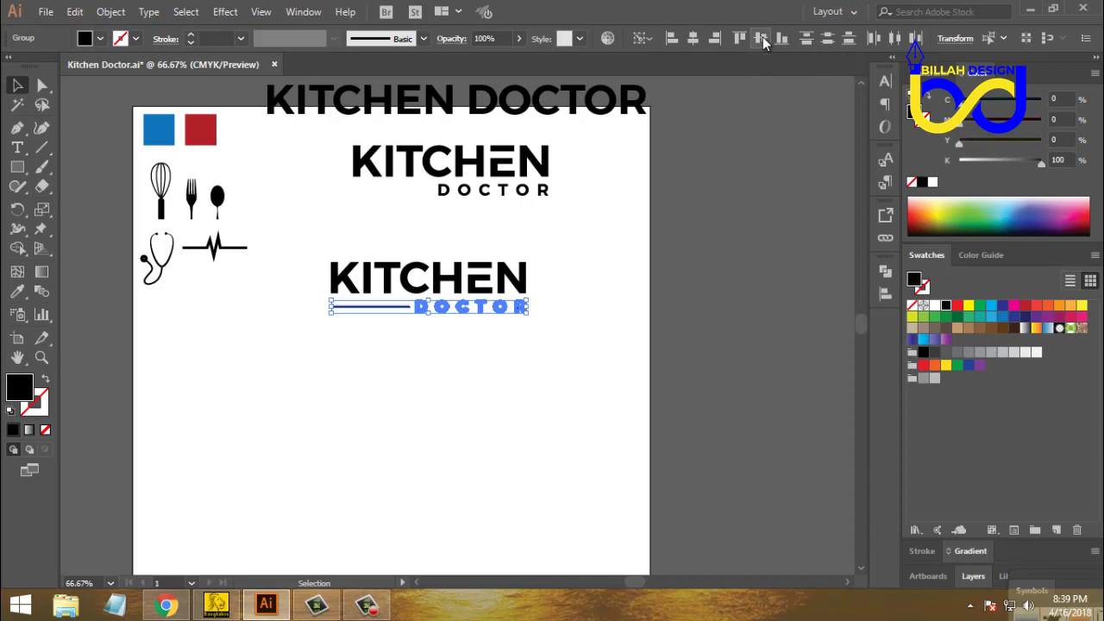
left_click(624, 355)
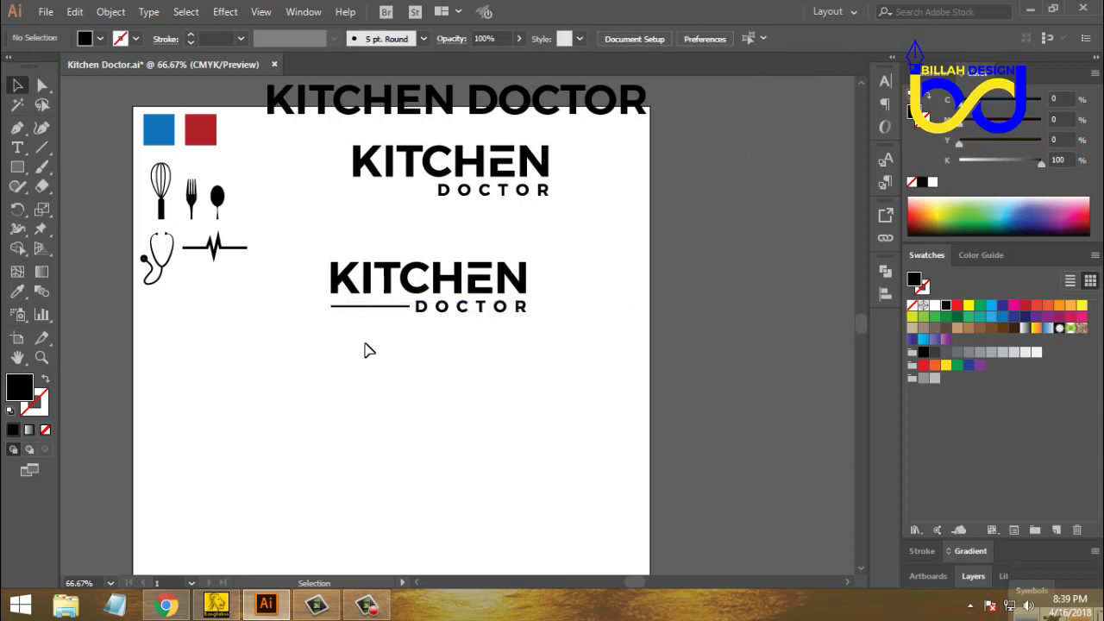
- Group the expanded line together with DOCTOR
left_click_drag(320, 333, 546, 283)
left_click(408, 353)
left_click_drag(306, 334, 535, 306)
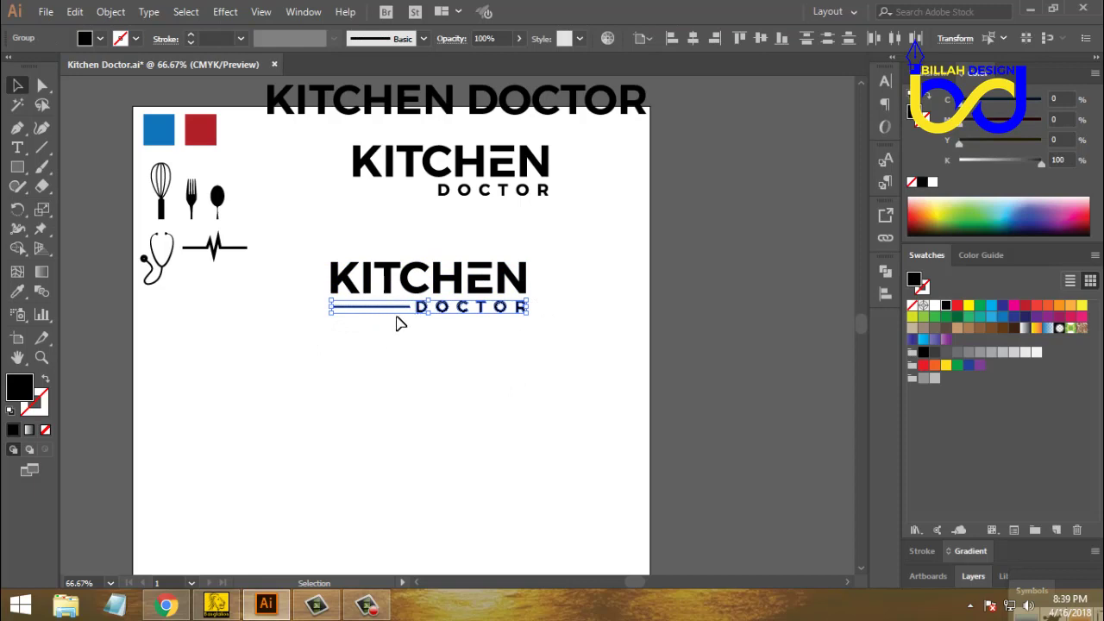
left_click(111, 11)
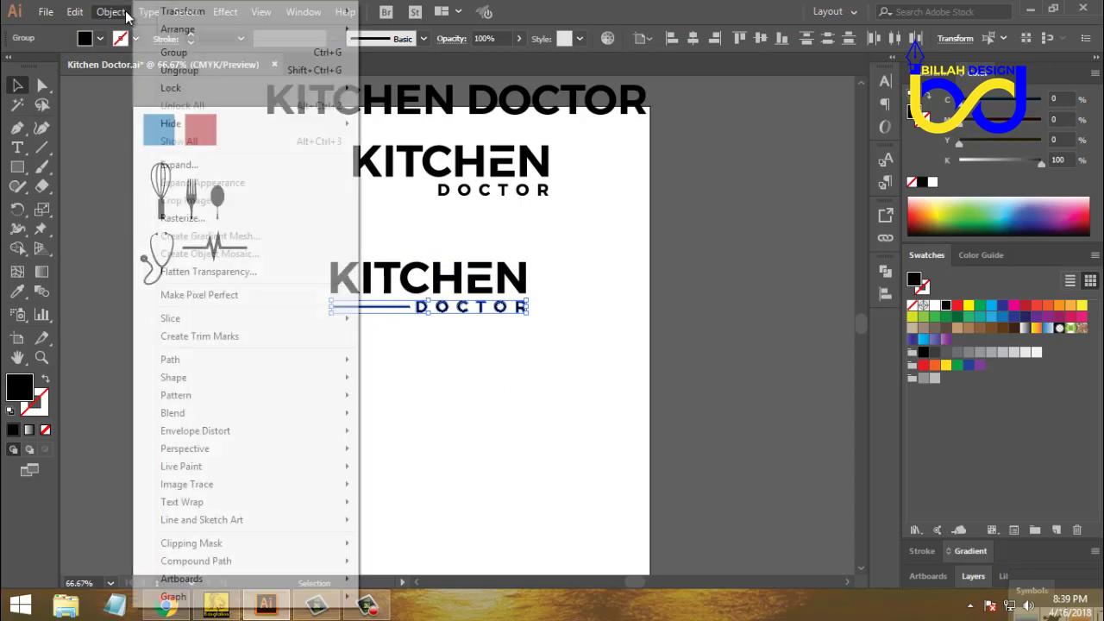
left_click(180, 54)
- Check the line-and-DOCTOR group, then select the whole lower KITCHEN DOCTOR logo
left_click(453, 395)
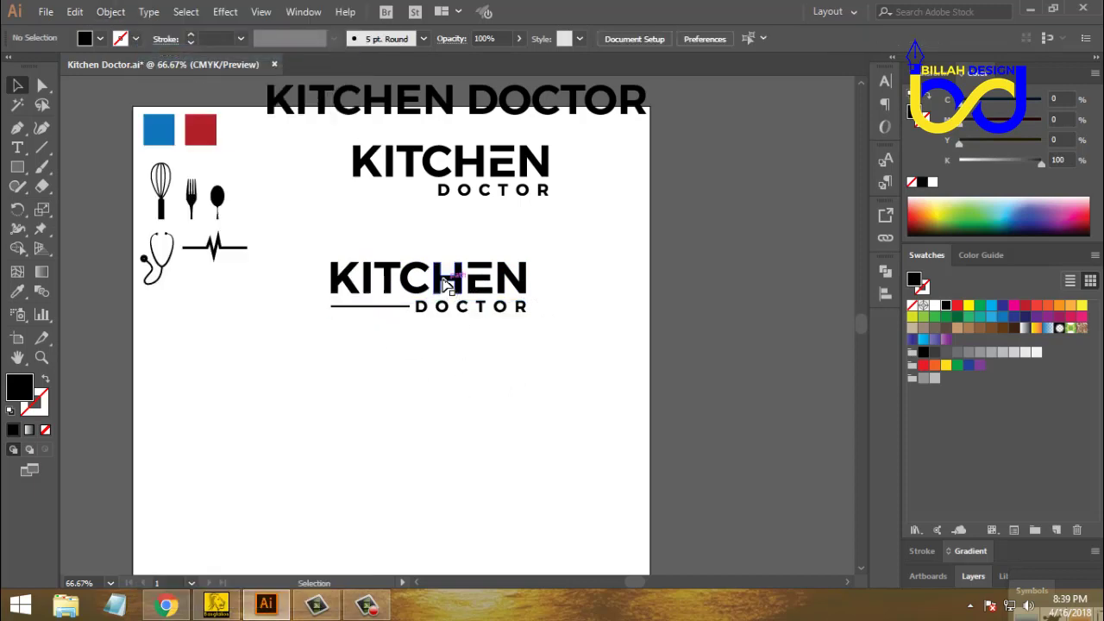
left_click(451, 277)
left_click(506, 373)
left_click(485, 310)
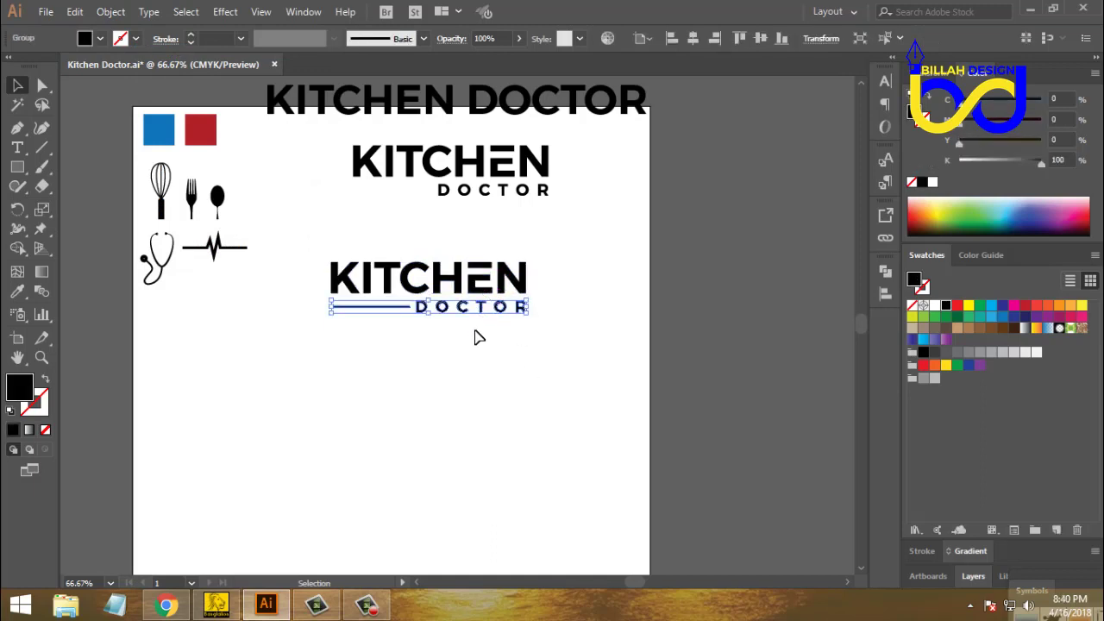
left_click(518, 347)
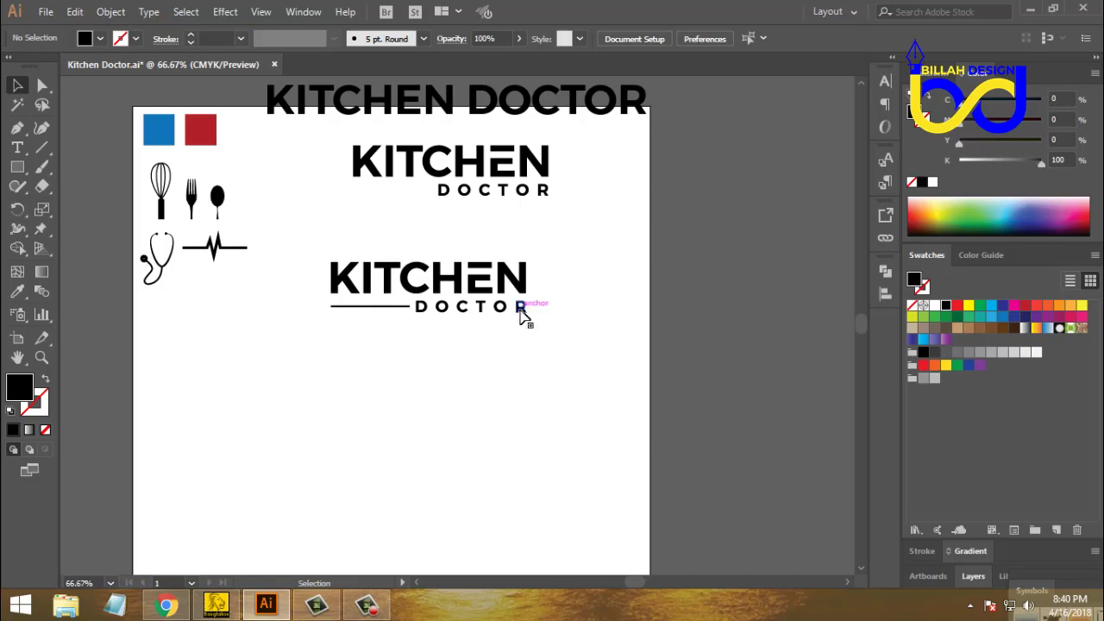
left_click(522, 311)
left_click(498, 384)
left_click_drag(300, 245, 559, 337)
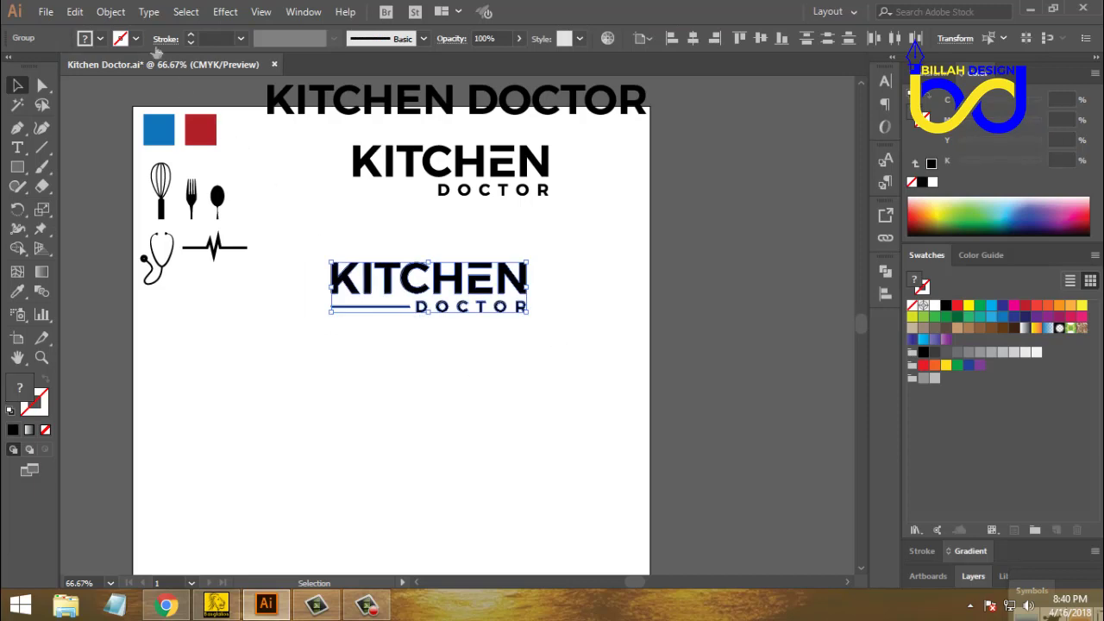
- Group the lower logo's parts, undoing an accidental move
left_click(111, 11)
left_click(198, 71)
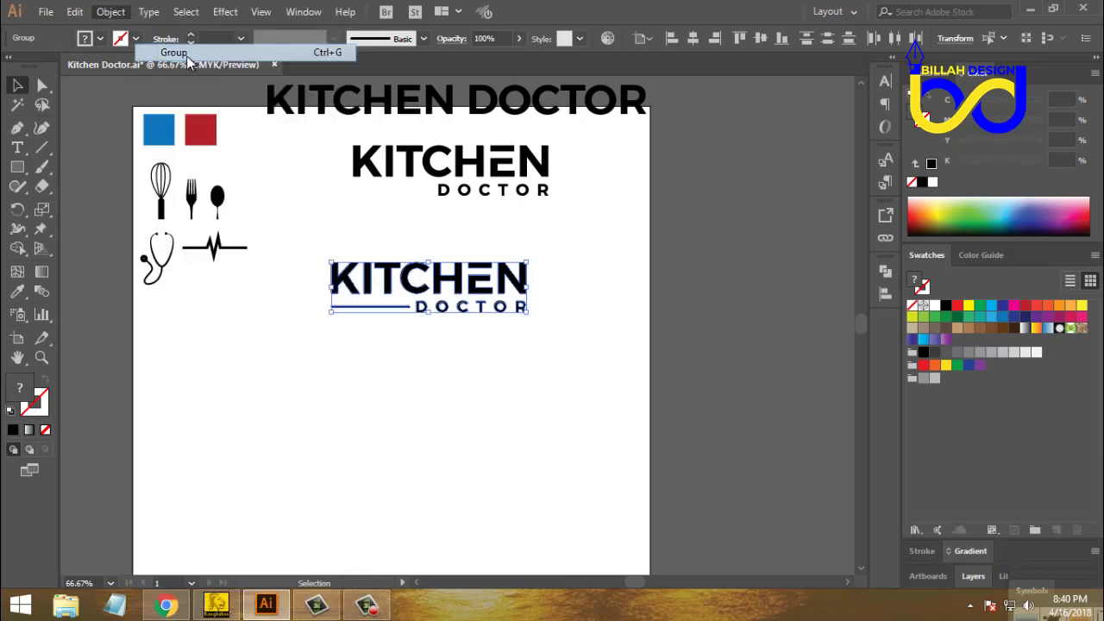
left_click(478, 362)
left_click_drag(473, 287, 570, 386)
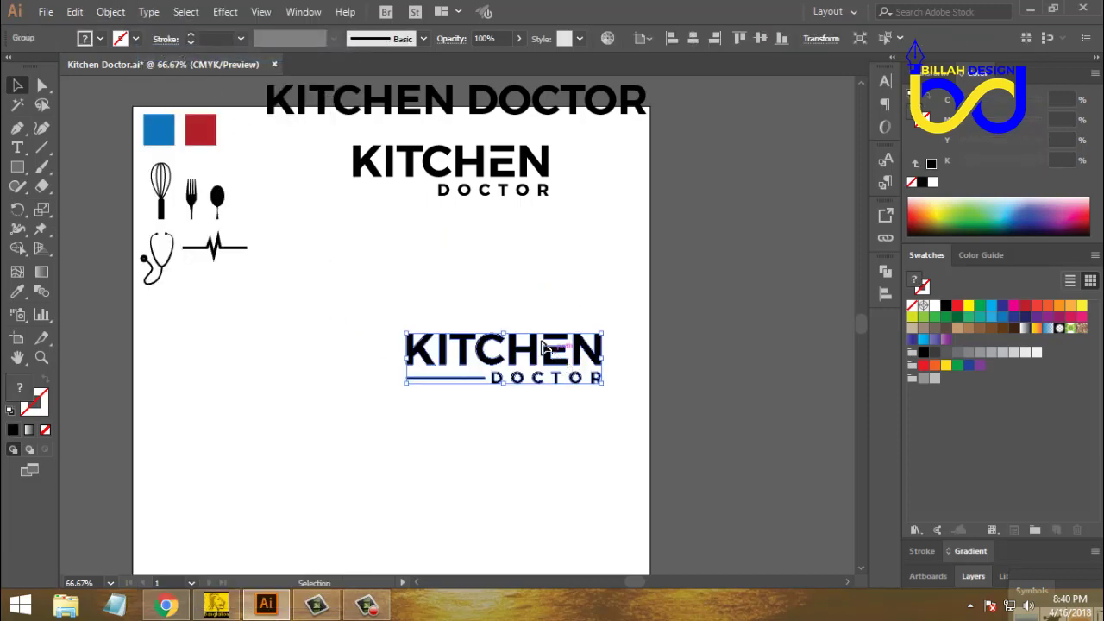
key("ctrl+z")
left_click(524, 372)
key("ctrl+z")
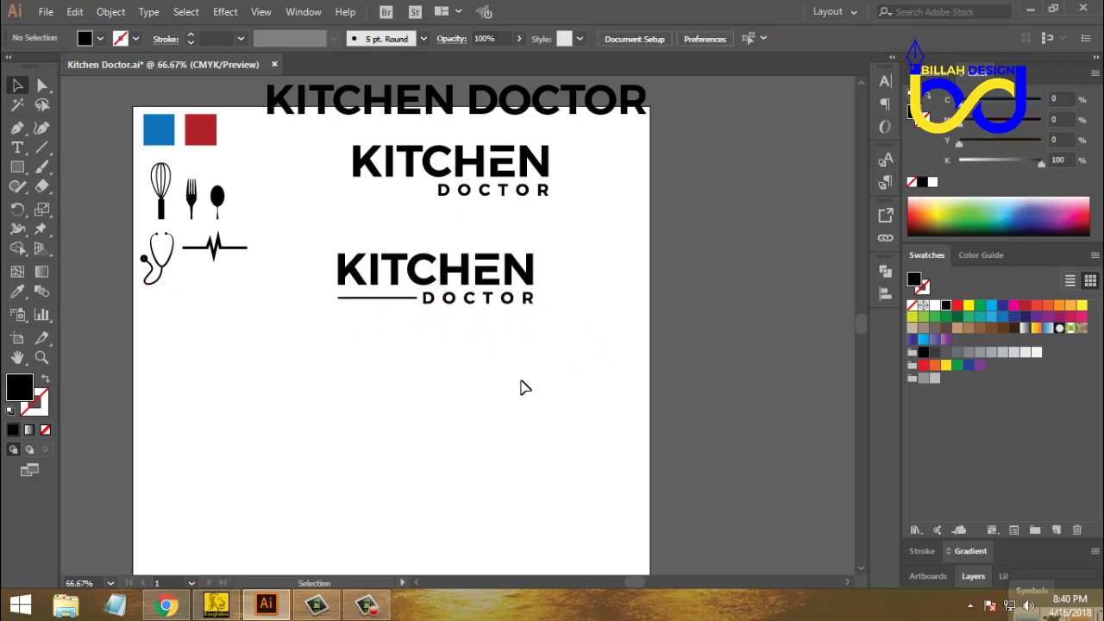
- Centre DOCTOR horizontally under KITCHEN on the logo copy
left_click(493, 191)
left_click(569, 242)
left_click_drag(517, 261, 521, 259)
left_click(569, 350)
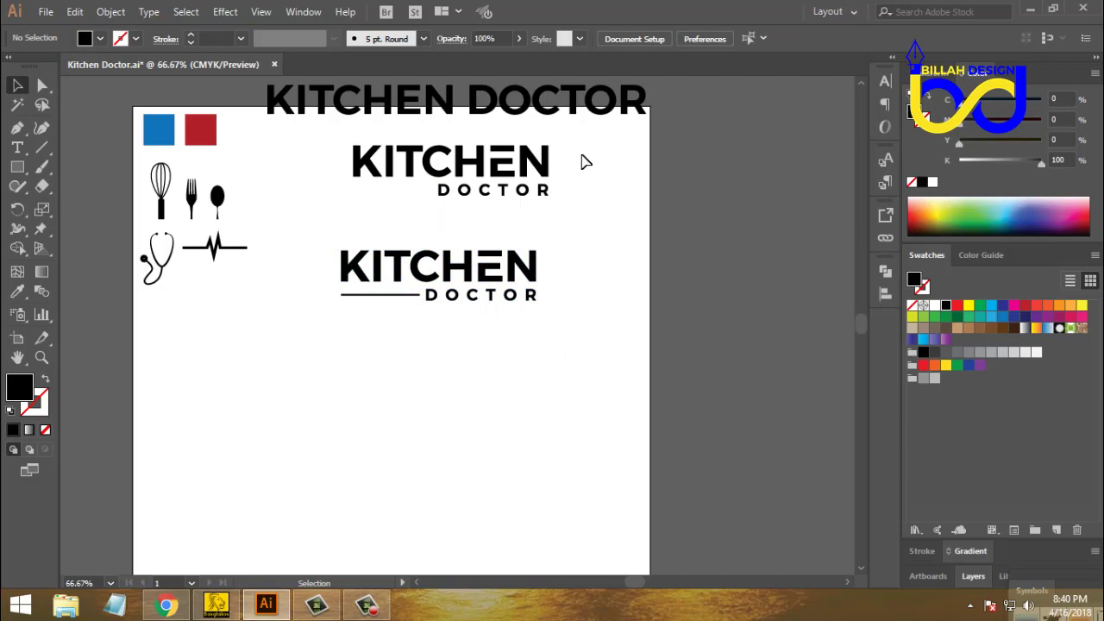
left_click_drag(582, 161, 448, 380)
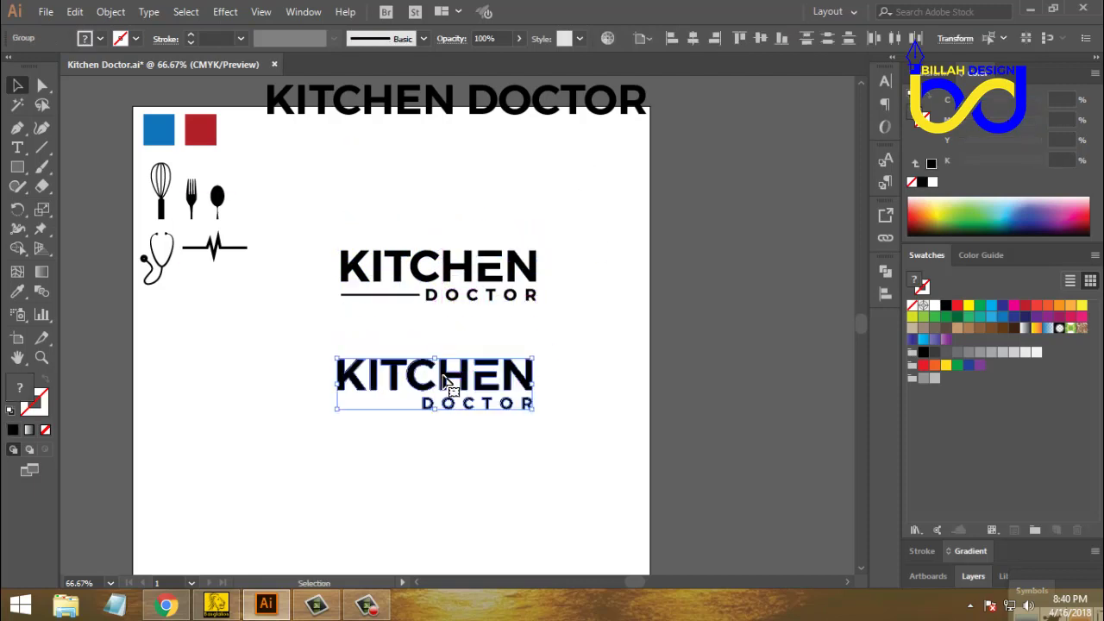
left_click(694, 39)
left_click(616, 414)
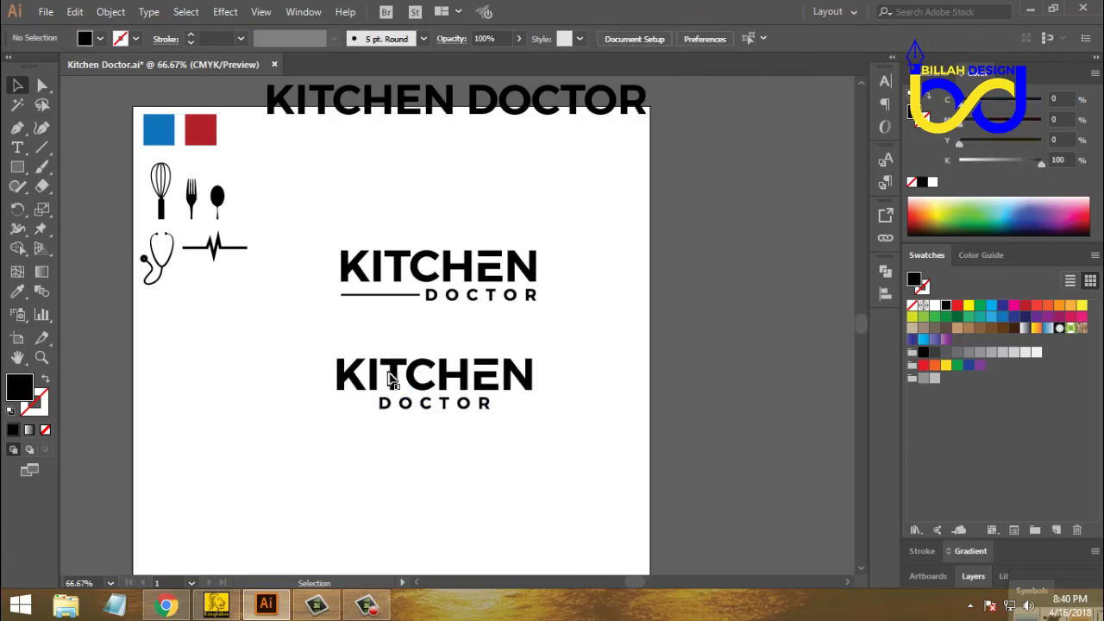
- Move the stacked logo above the underlined version
left_click(469, 402)
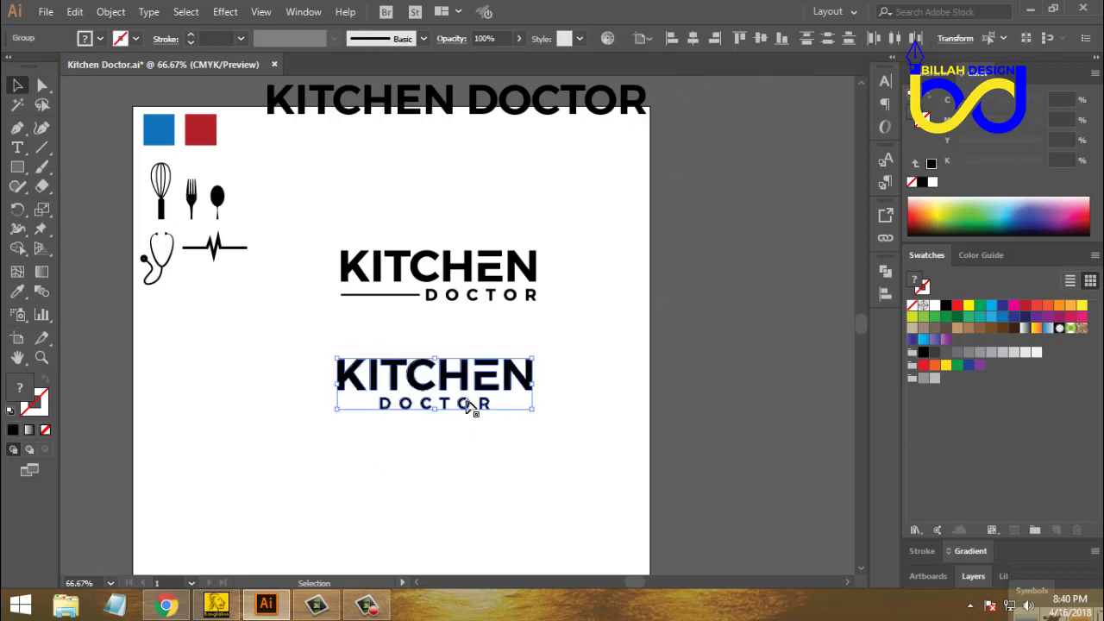
left_click_drag(470, 361, 476, 175)
left_click(635, 338)
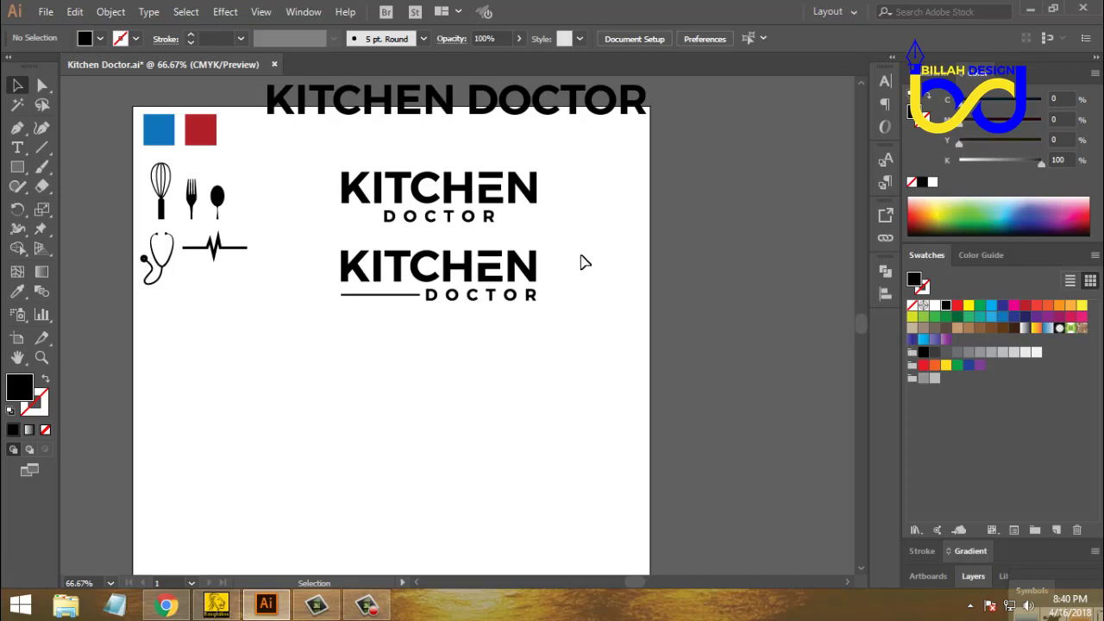
left_click_drag(574, 163, 447, 226)
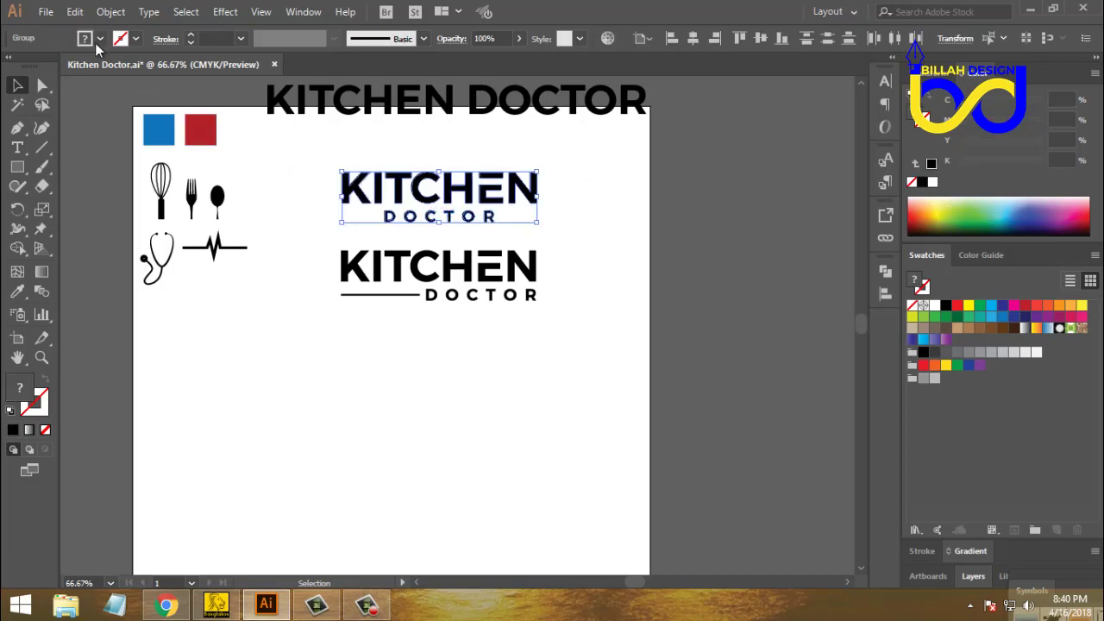
- Copy and paste the stacked logo, placing the duplicate below the underlined logo
left_click(75, 12)
left_click(100, 90)
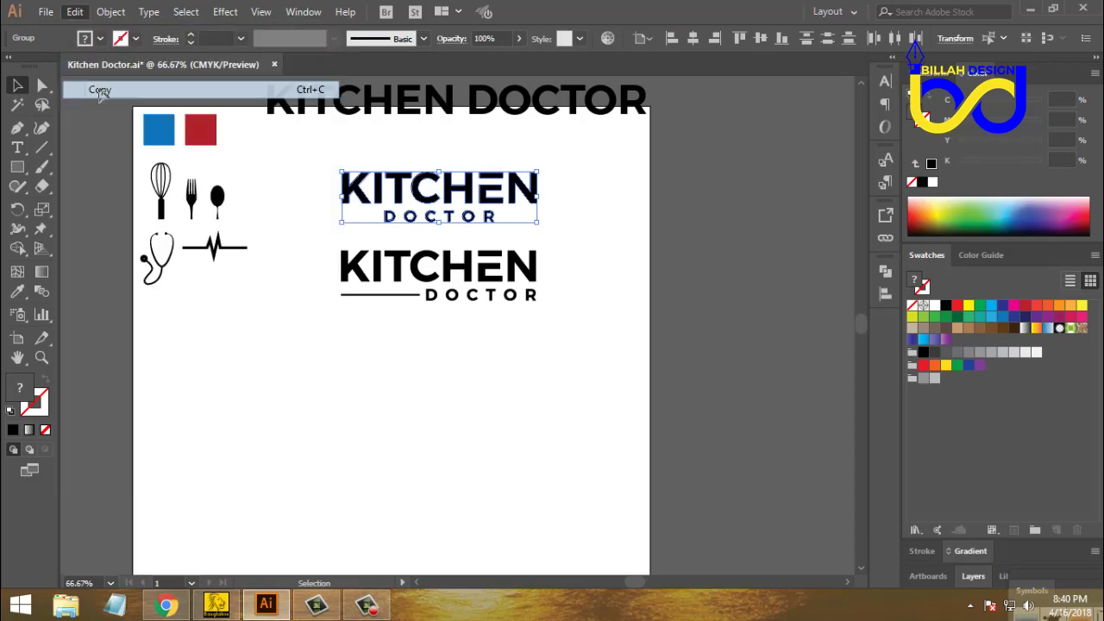
left_click(78, 12)
left_click(102, 107)
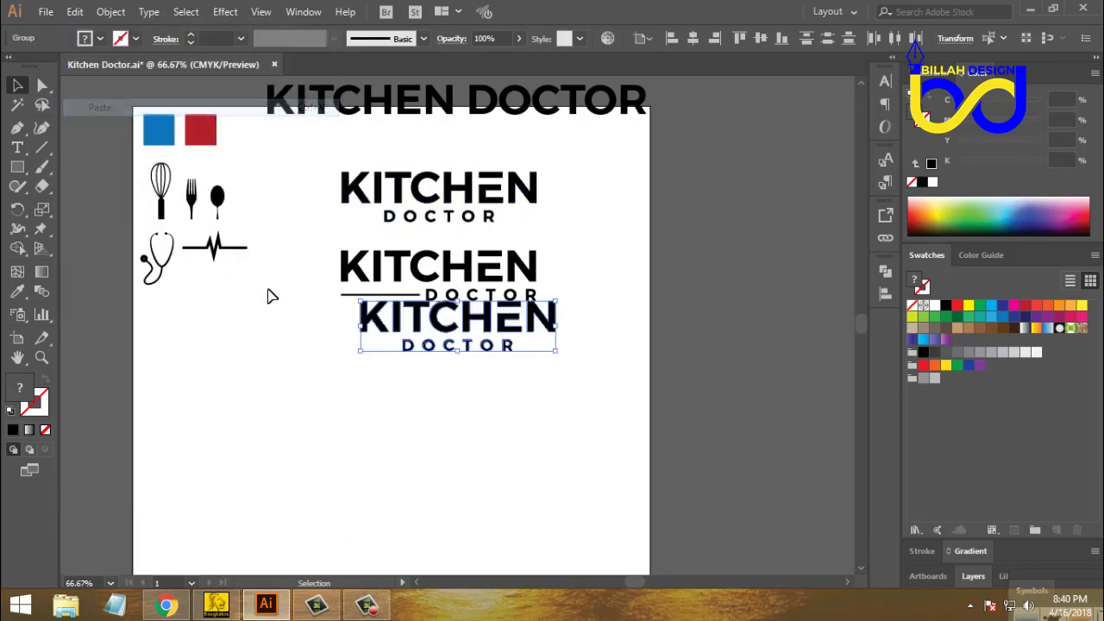
left_click_drag(434, 352, 411, 389)
left_click(387, 420)
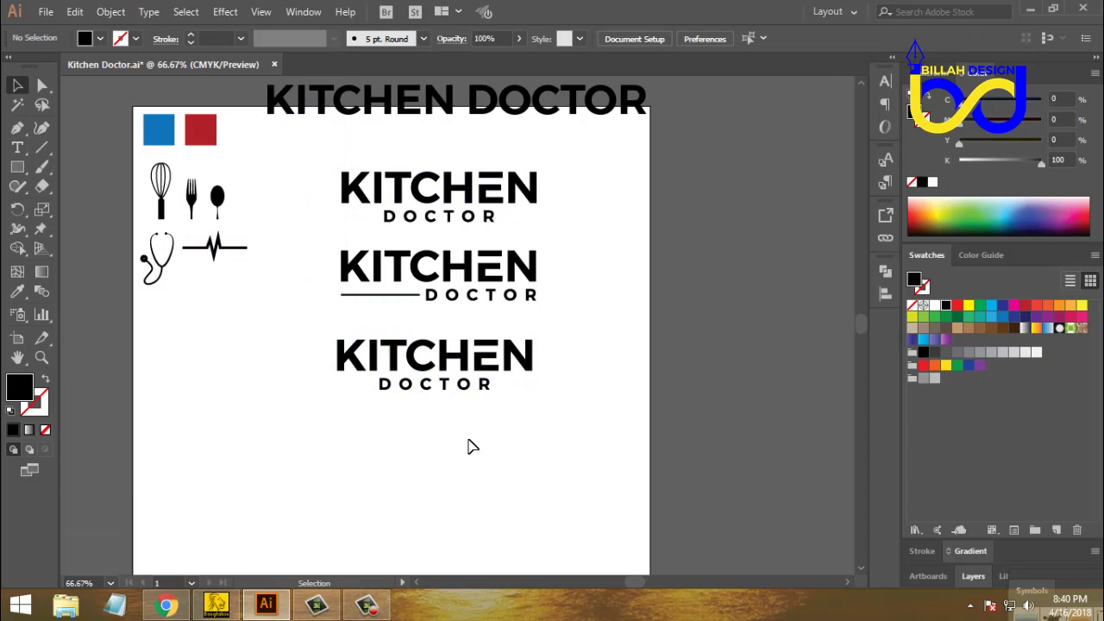
left_click(470, 367)
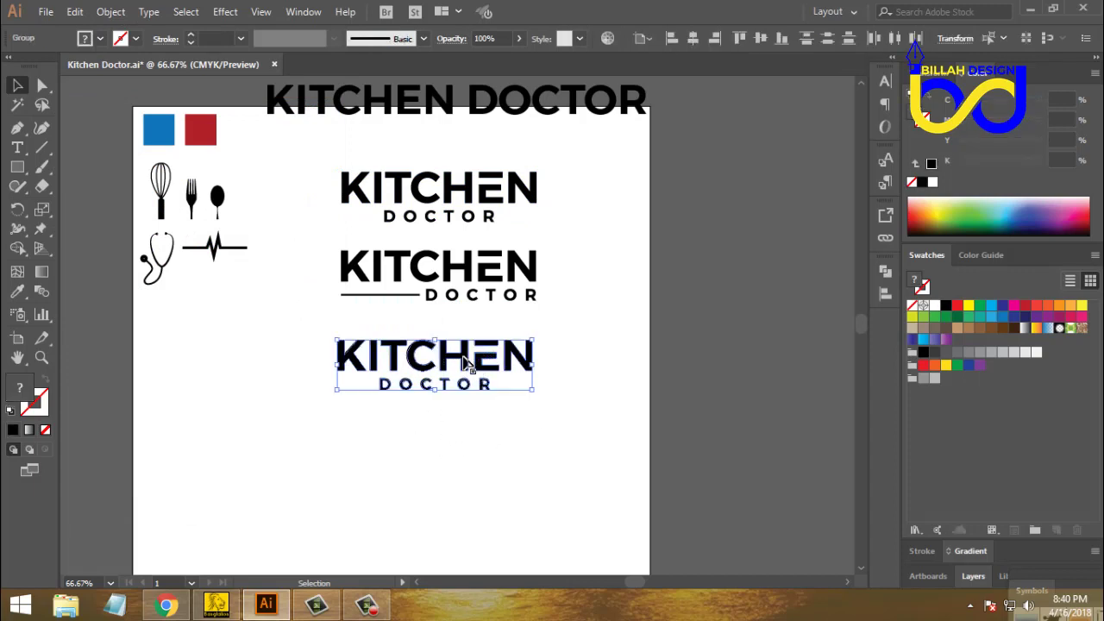
- Left-align DOCTOR on the third copy and stretch it to KITCHEN's width
left_click(672, 39)
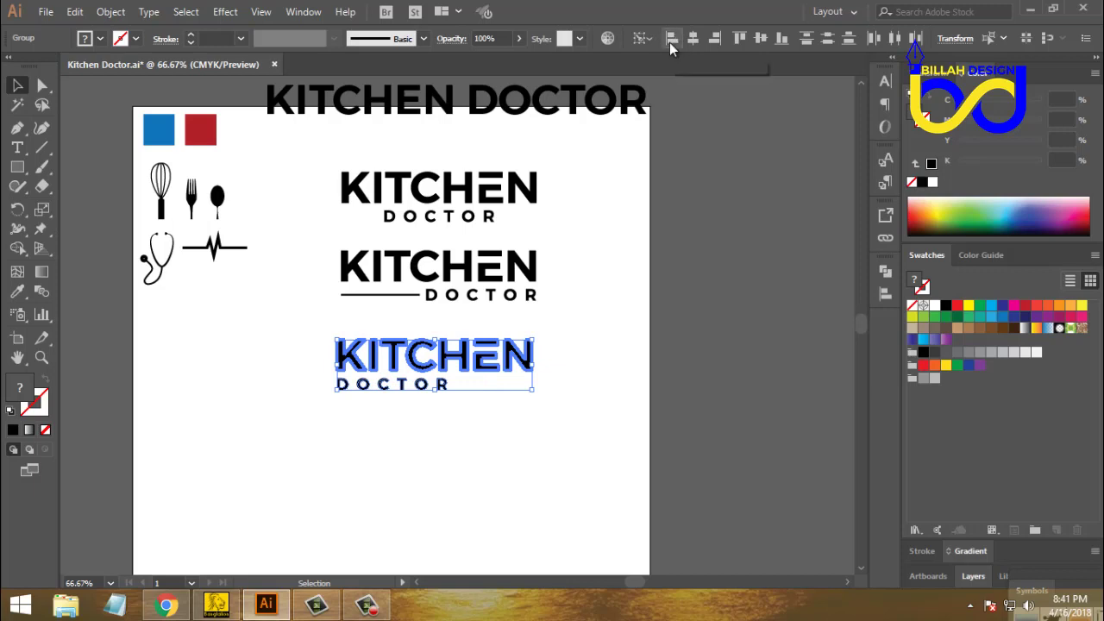
left_click(509, 477)
left_click(443, 388)
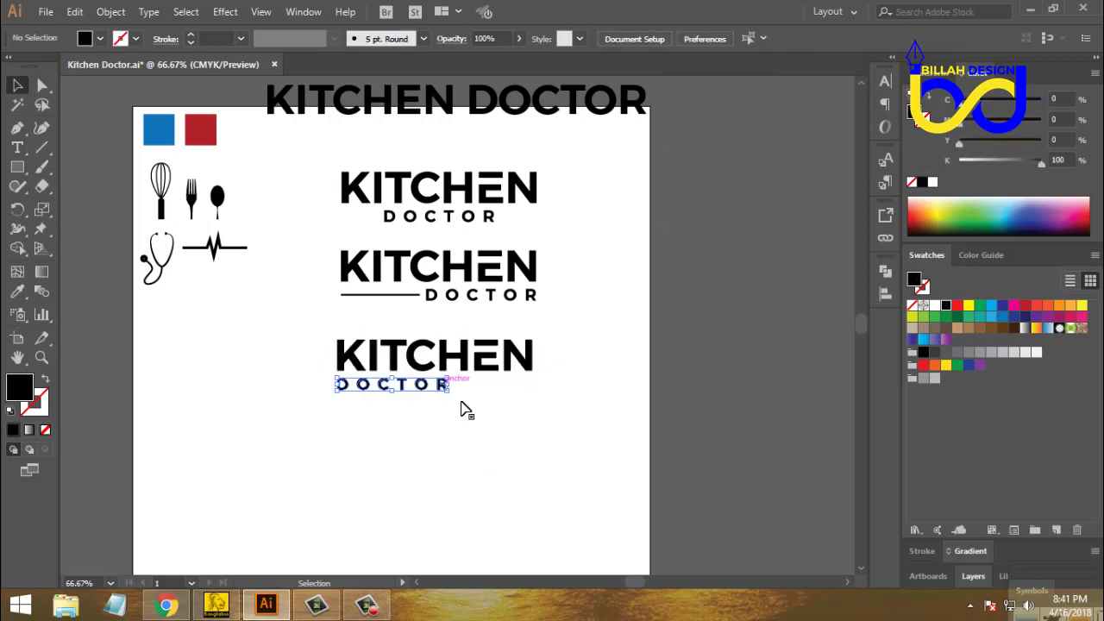
left_click(496, 441)
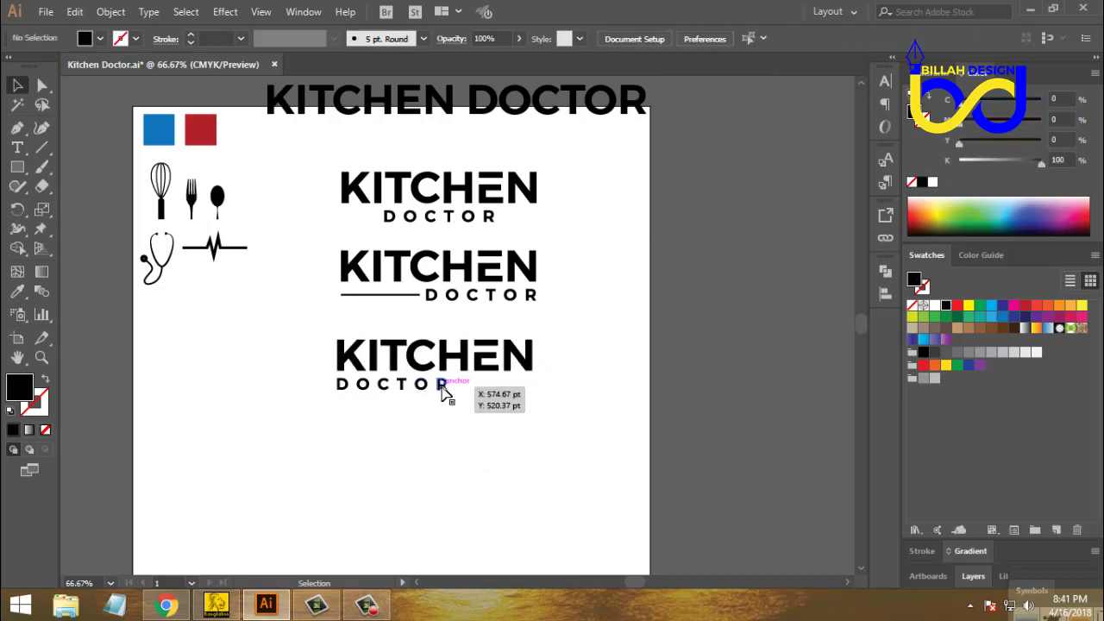
left_click(442, 386)
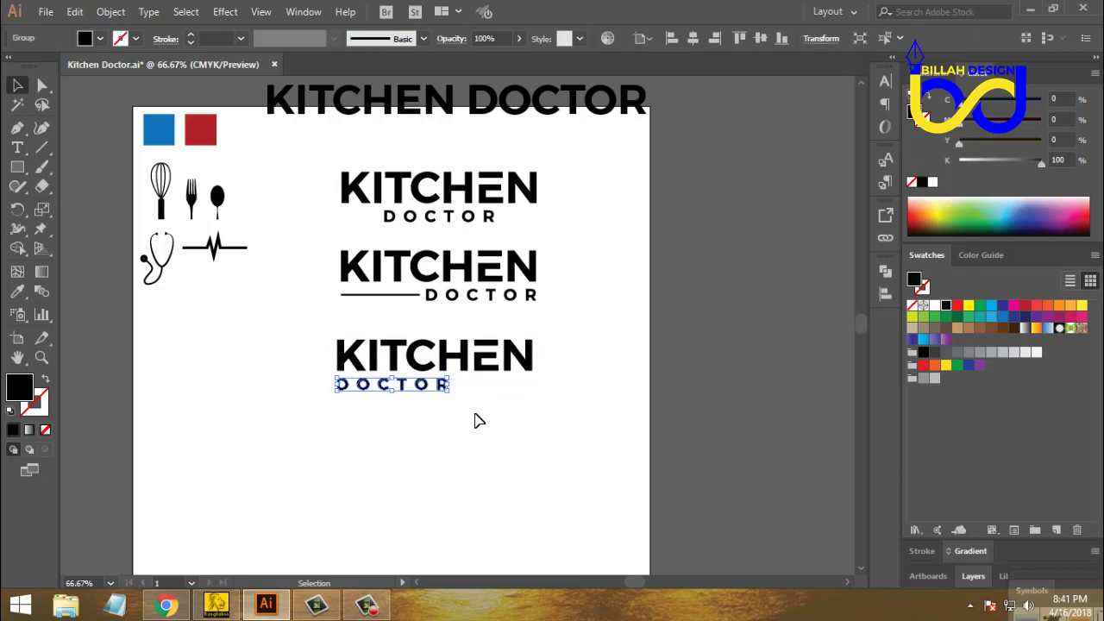
left_click_drag(448, 385, 532, 385)
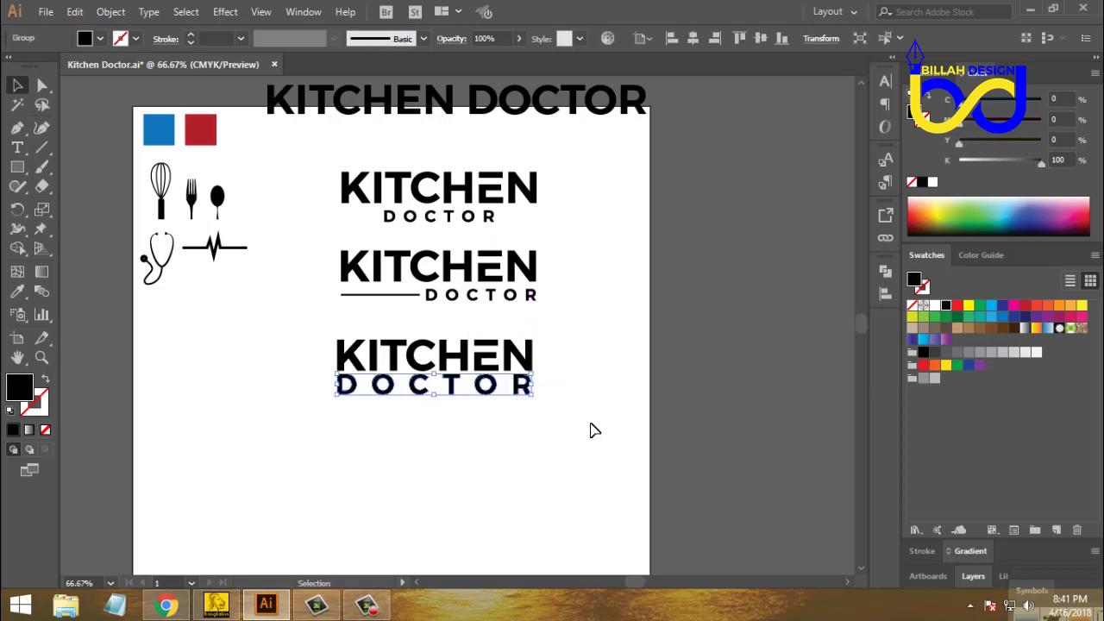
key("Down")
key("Down")
key("Down")
key("Down")
key("Down")
key("Down")
key("Down")
key("Down")
key("Down")
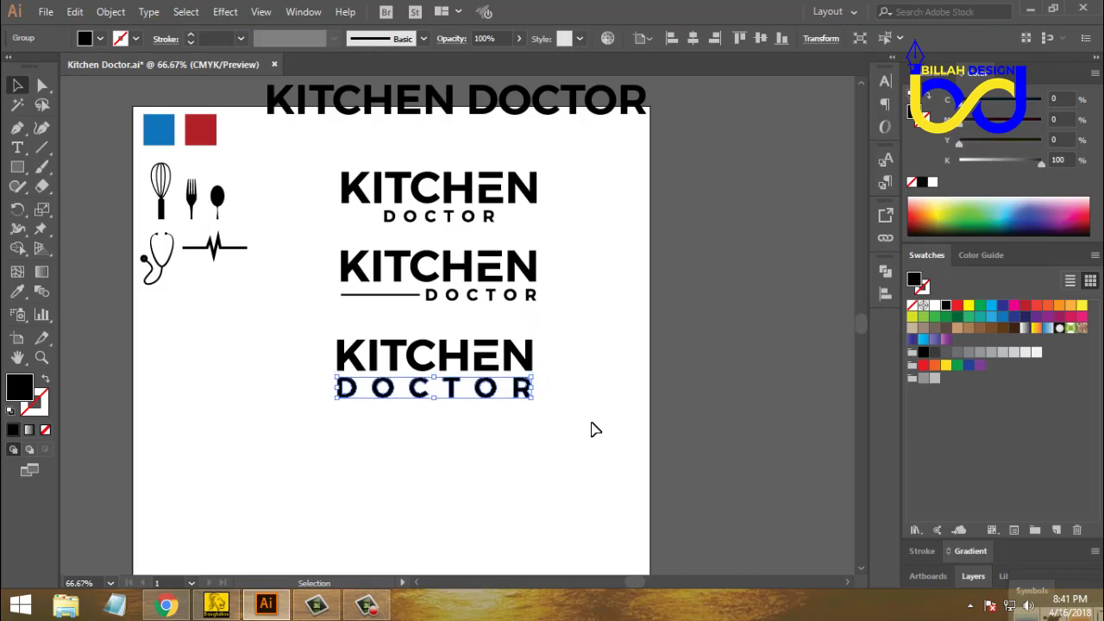
- Move the third logo copy slightly lower on the artboard
left_click(562, 477)
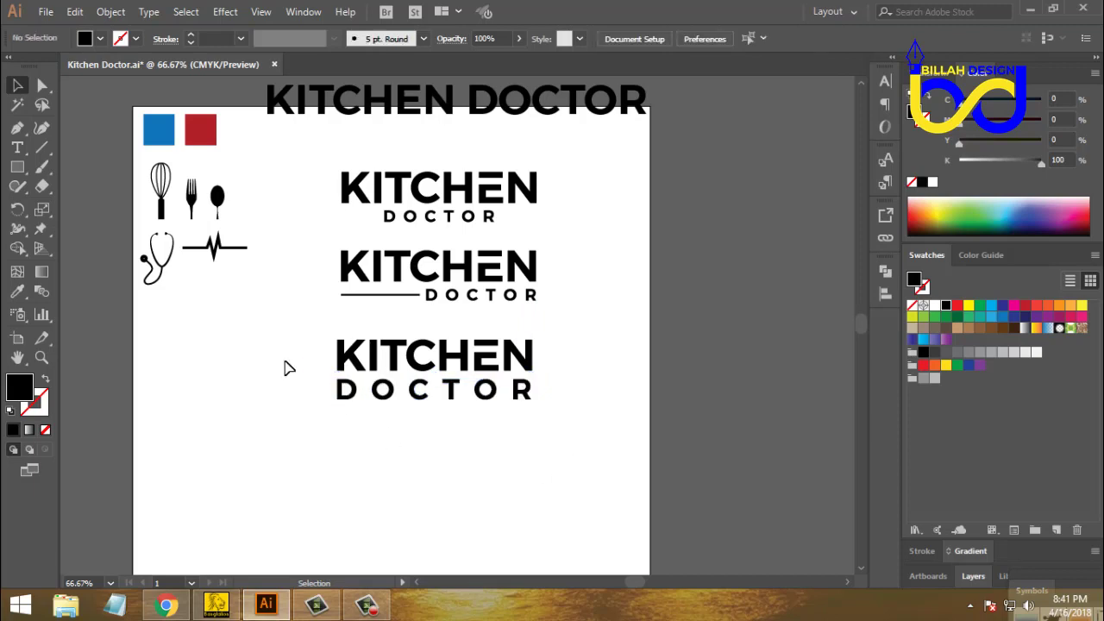
left_click_drag(291, 349, 553, 442)
left_click_drag(518, 357, 520, 397)
left_click(583, 491)
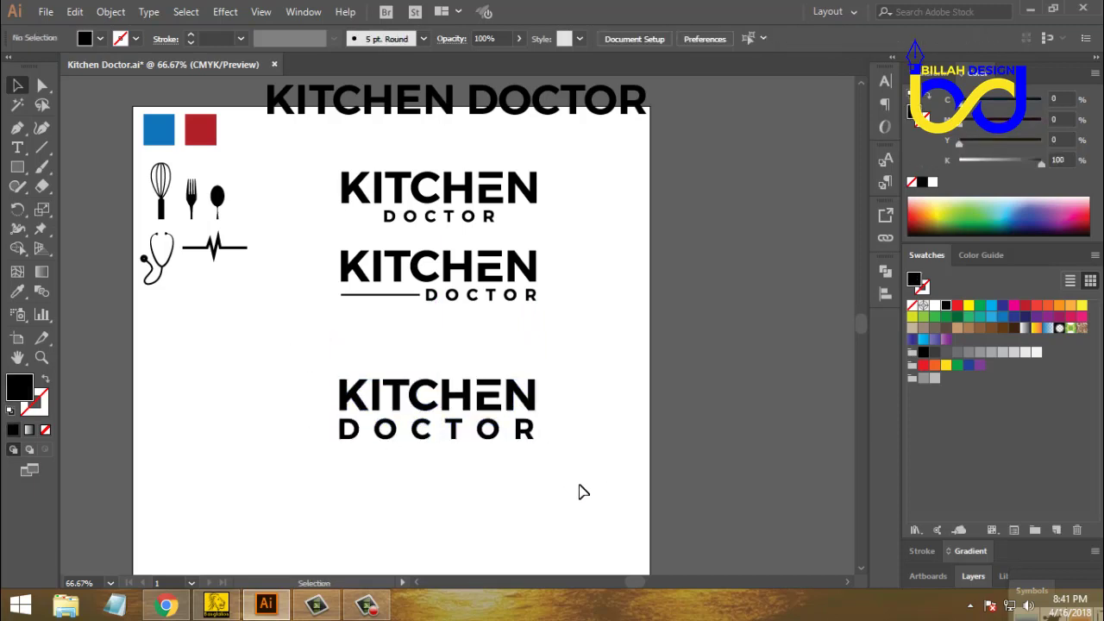
left_click_drag(492, 431, 552, 472)
left_click(572, 485)
left_click_drag(414, 454, 485, 373)
left_click(584, 402)
- Reposition the third logo copy and reselect it for removal
left_click_drag(602, 337, 291, 455)
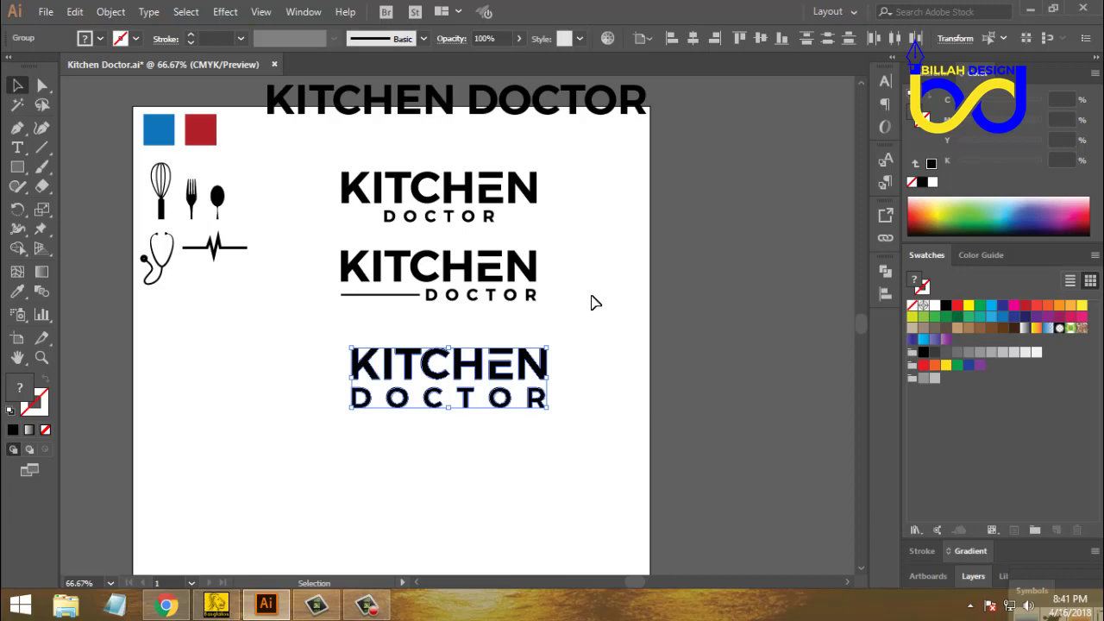
left_click(473, 235)
left_click_drag(472, 234, 465, 219)
left_click(593, 263)
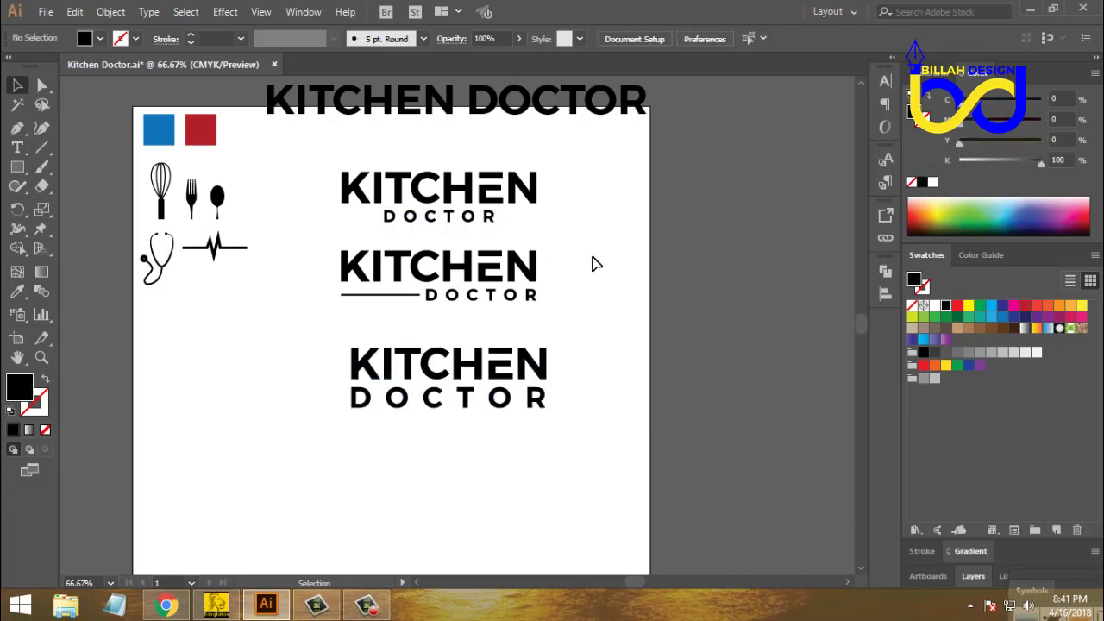
left_click_drag(566, 323, 518, 296)
left_click(607, 358)
left_click_drag(597, 341, 302, 445)
- Delete the third logo copy and the stacked logo
key("Delete")
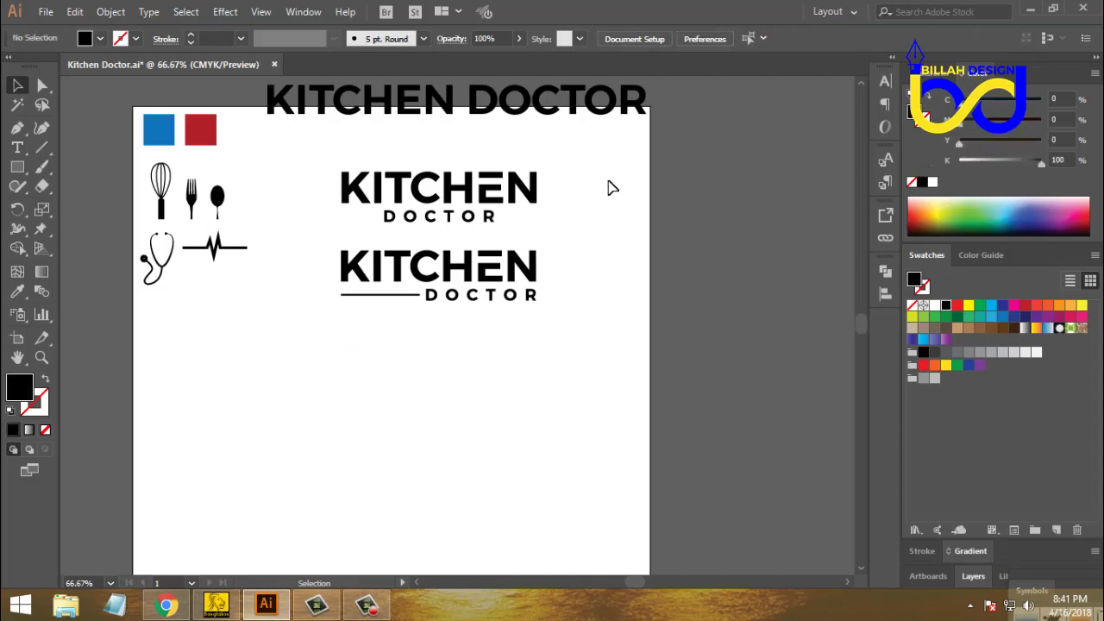
left_click_drag(609, 181, 338, 236)
key("Delete")
- Move the remaining underlined KITCHEN DOCTOR logo higher on the artboard
left_click(470, 269)
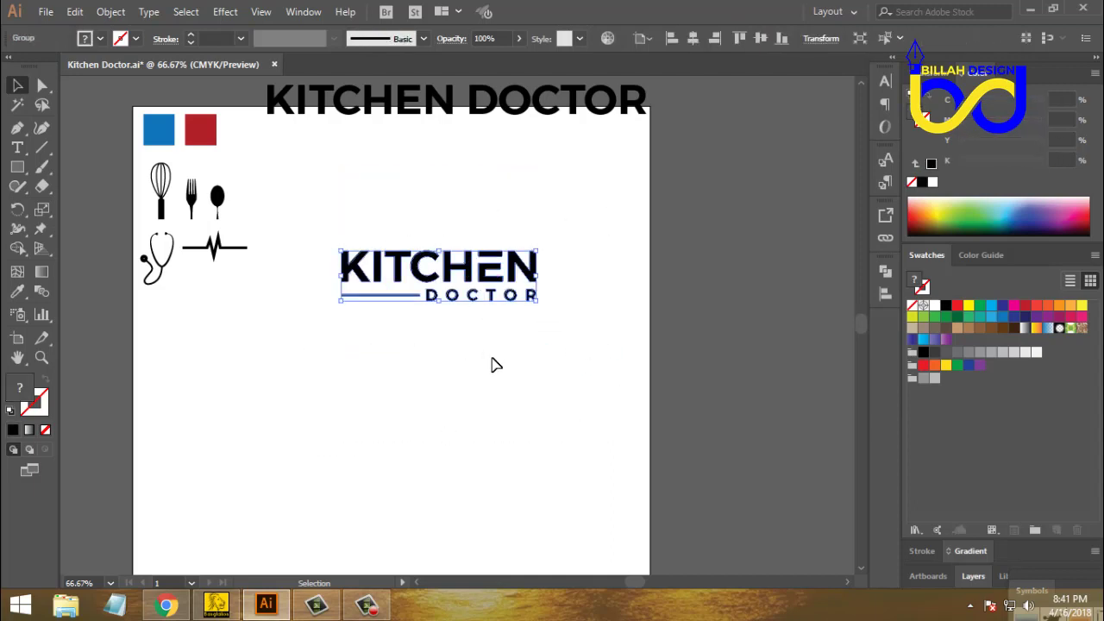
left_click(493, 362)
left_click_drag(468, 273, 471, 257)
left_click_drag(492, 359, 493, 359)
left_click(473, 362)
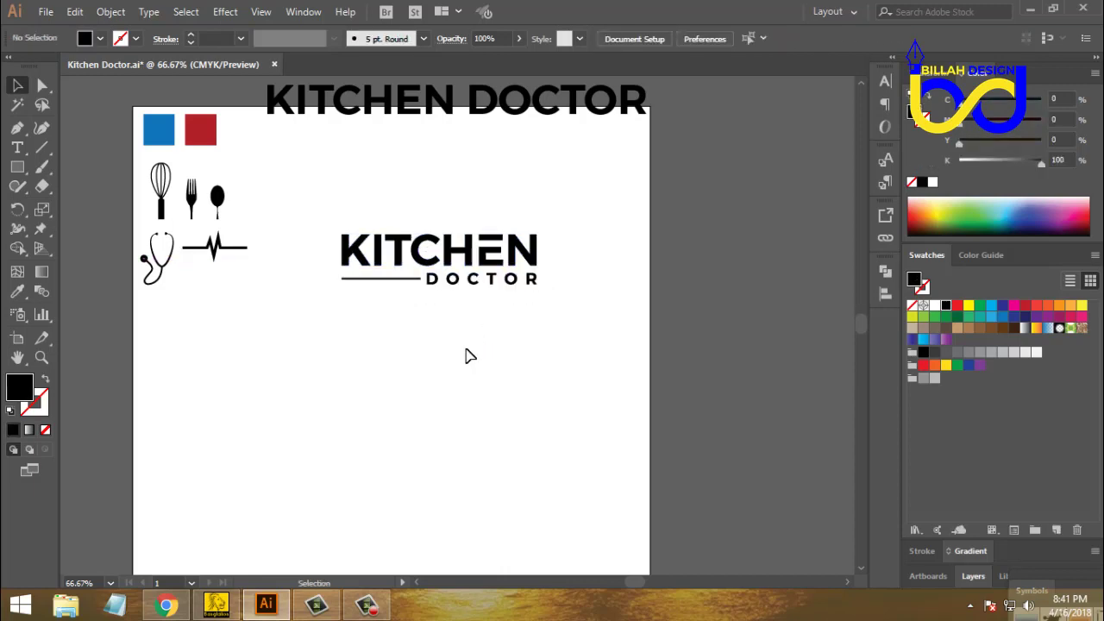
left_click(496, 237)
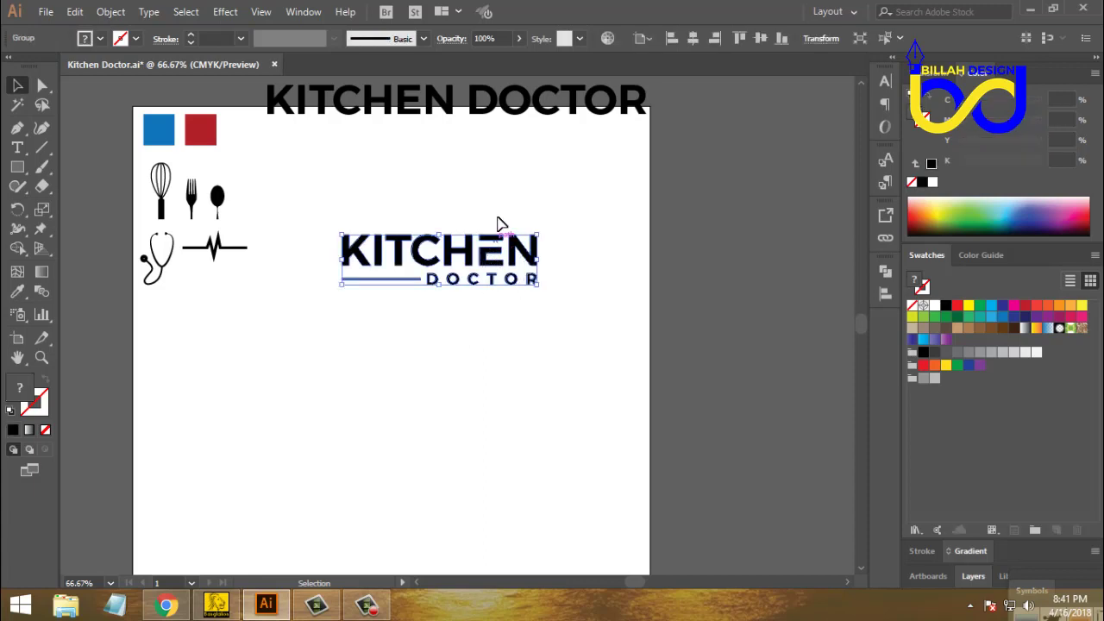
left_click(500, 353)
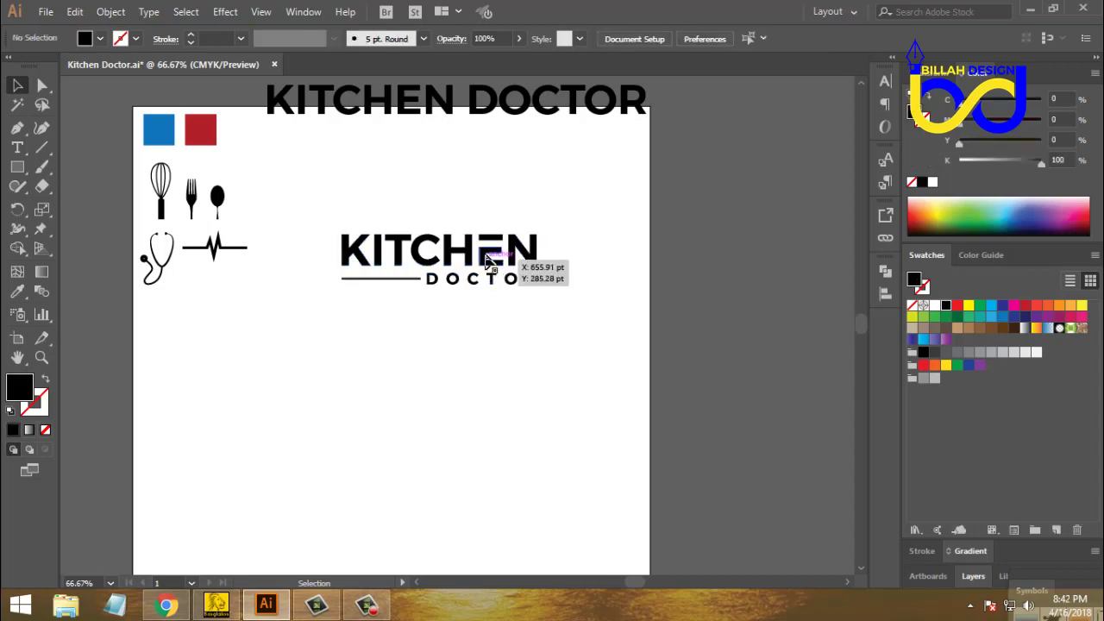
left_click_drag(490, 255, 486, 229)
left_click(242, 299)
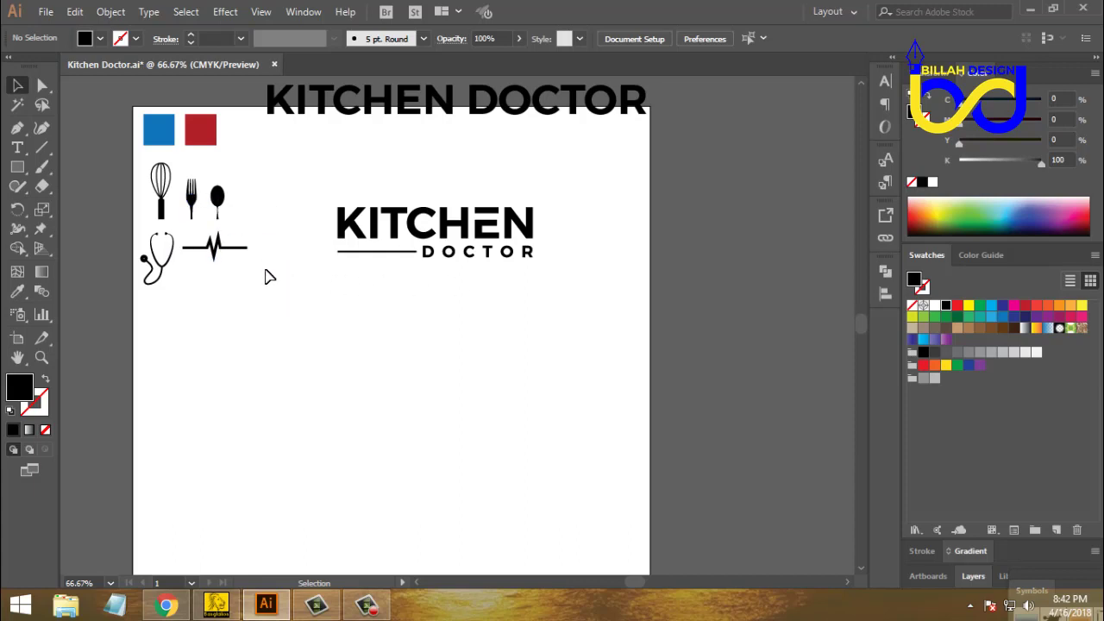
left_click_drag(357, 230, 358, 236)
left_click(274, 287)
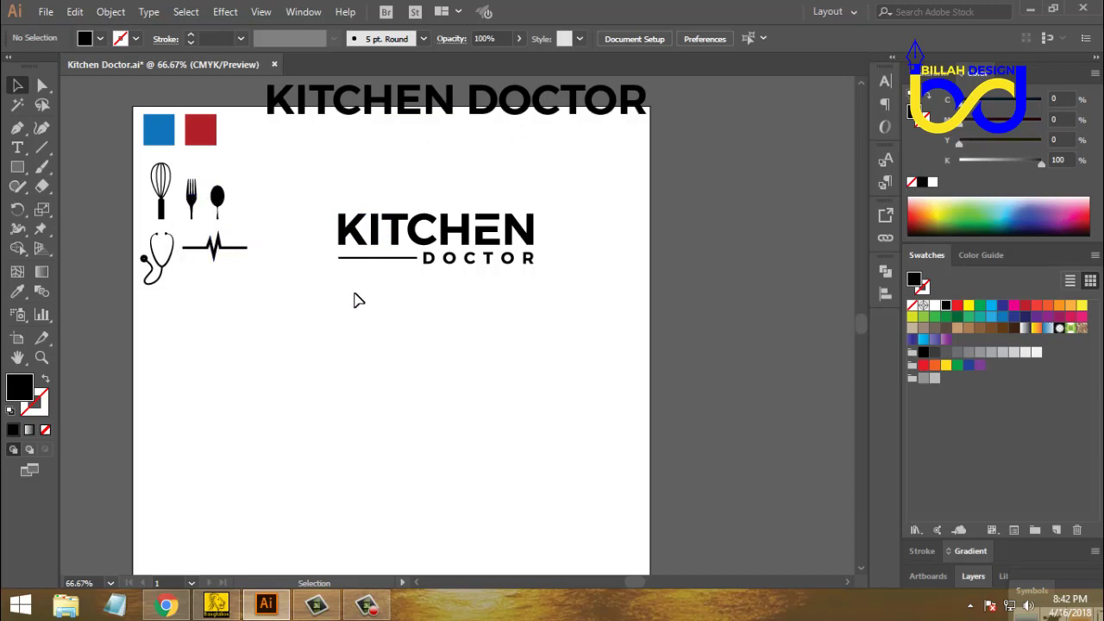
- Scroll and pan the view so the title is fully visible
scroll(367, 306, "down", 1)
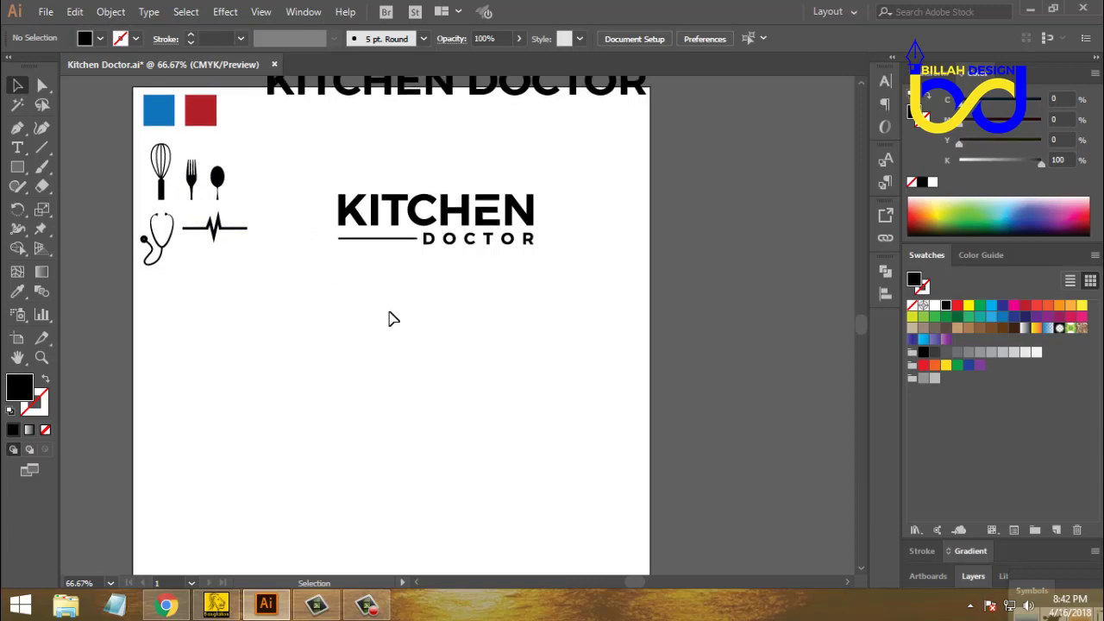
key("space")
mouse_move(430, 317)
left_mouse_down()
mouse_move(448, 328)
mouse_move(440, 315)
left_mouse_up()
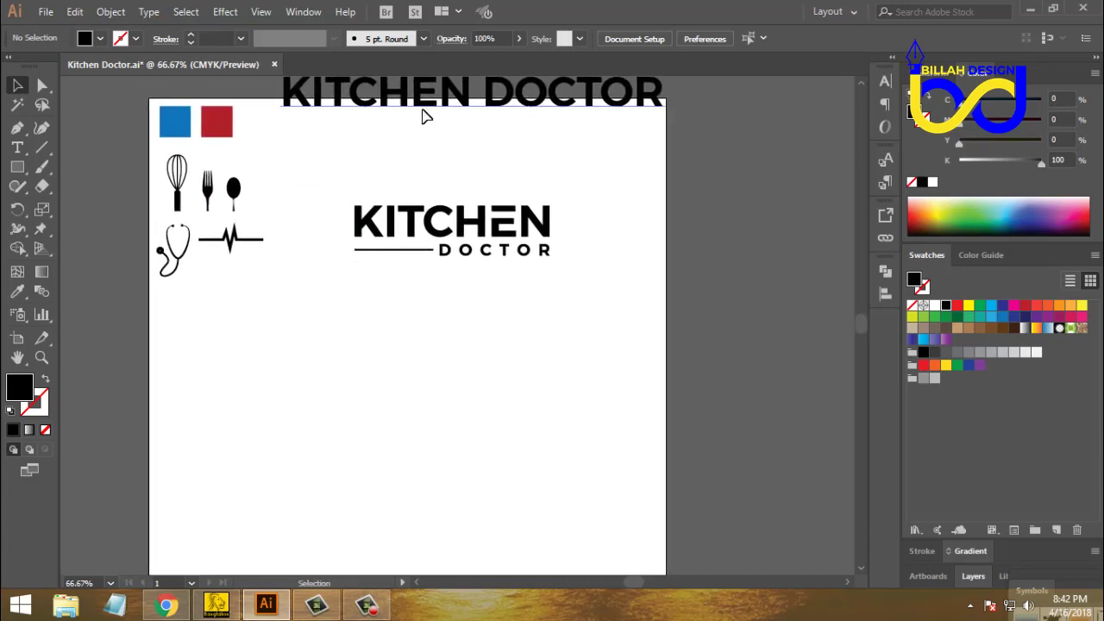
- Move the title text down and edit it to read just 'KD'
left_click_drag(424, 117, 413, 361)
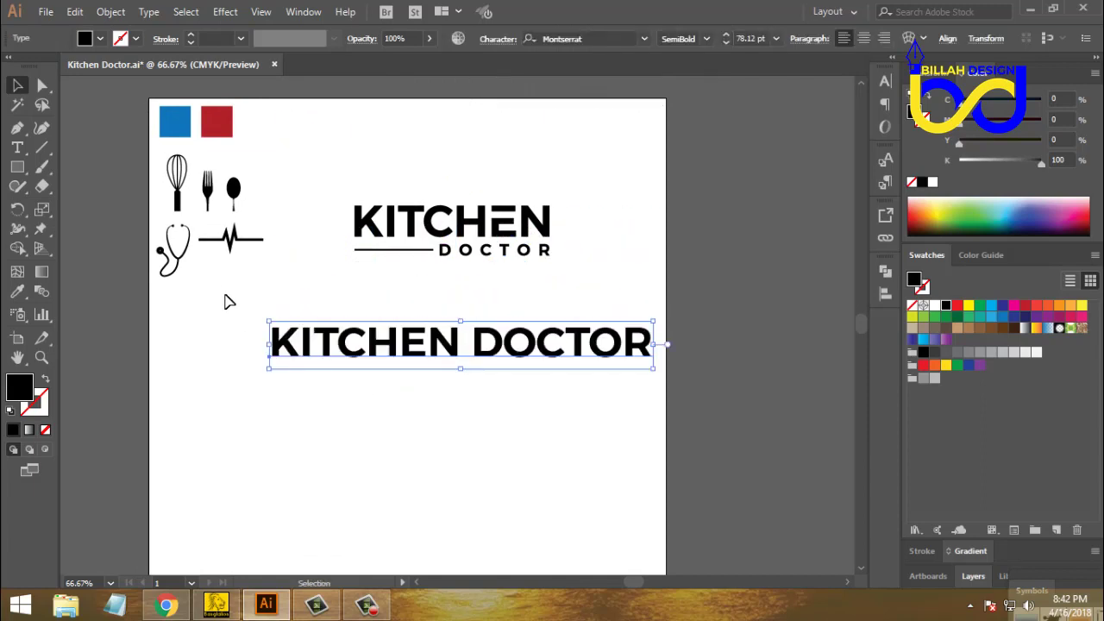
left_click(17, 147)
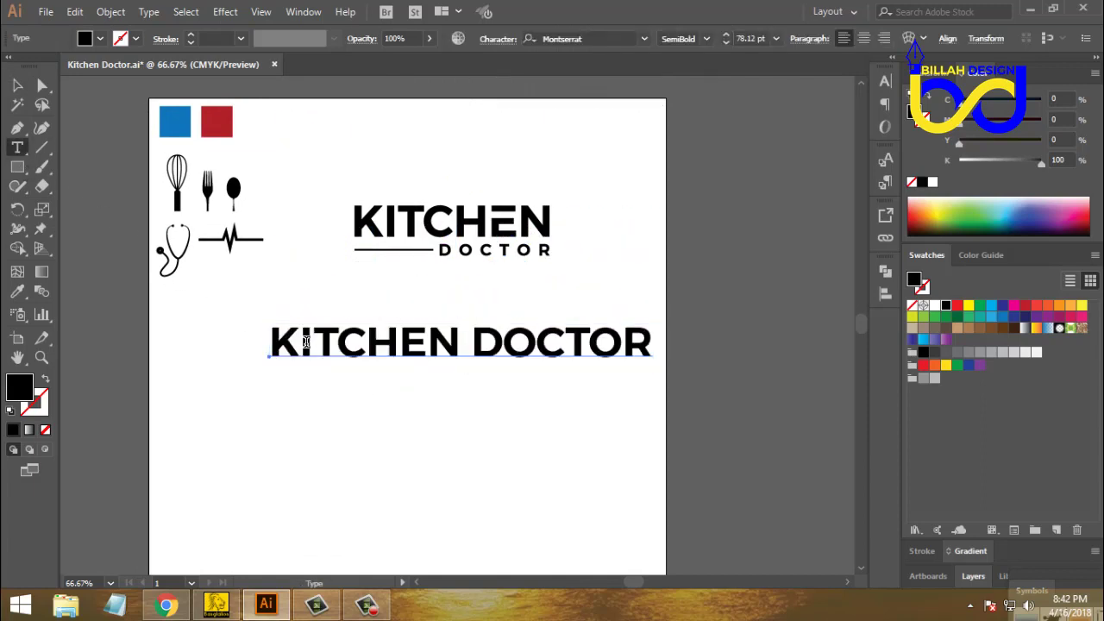
left_click_drag(306, 342, 473, 339)
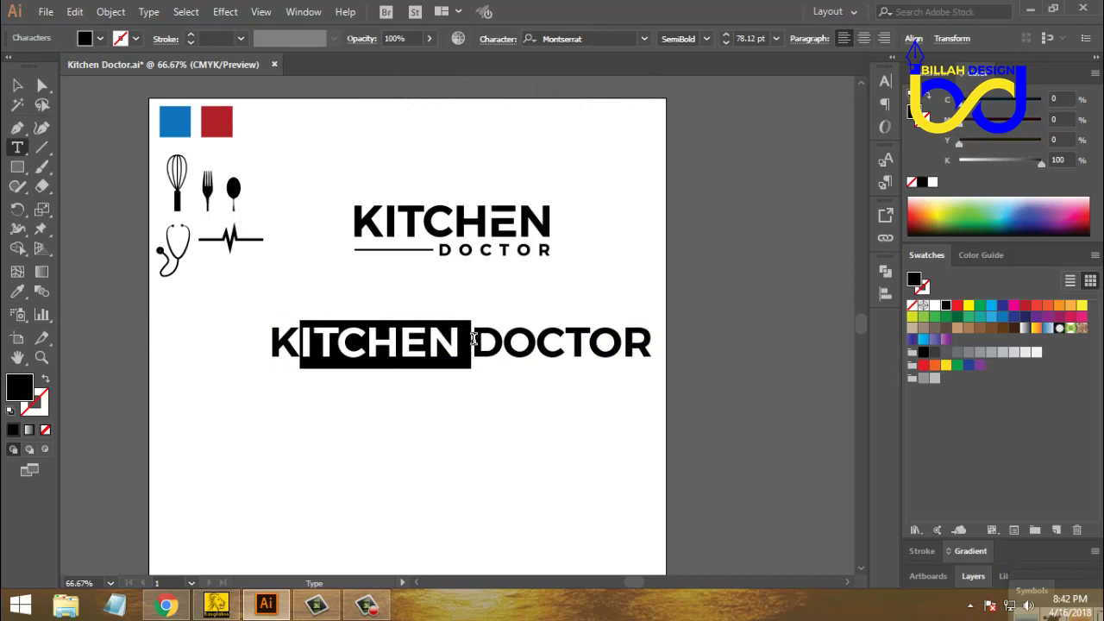
key("BackSpace")
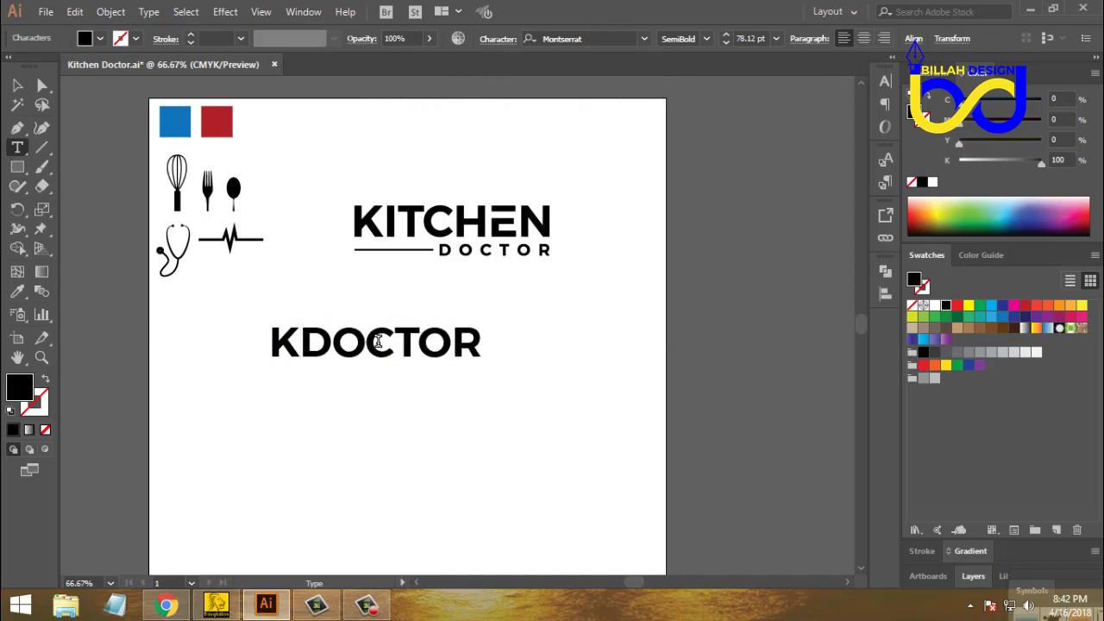
left_click_drag(333, 342, 545, 338)
key("BackSpace")
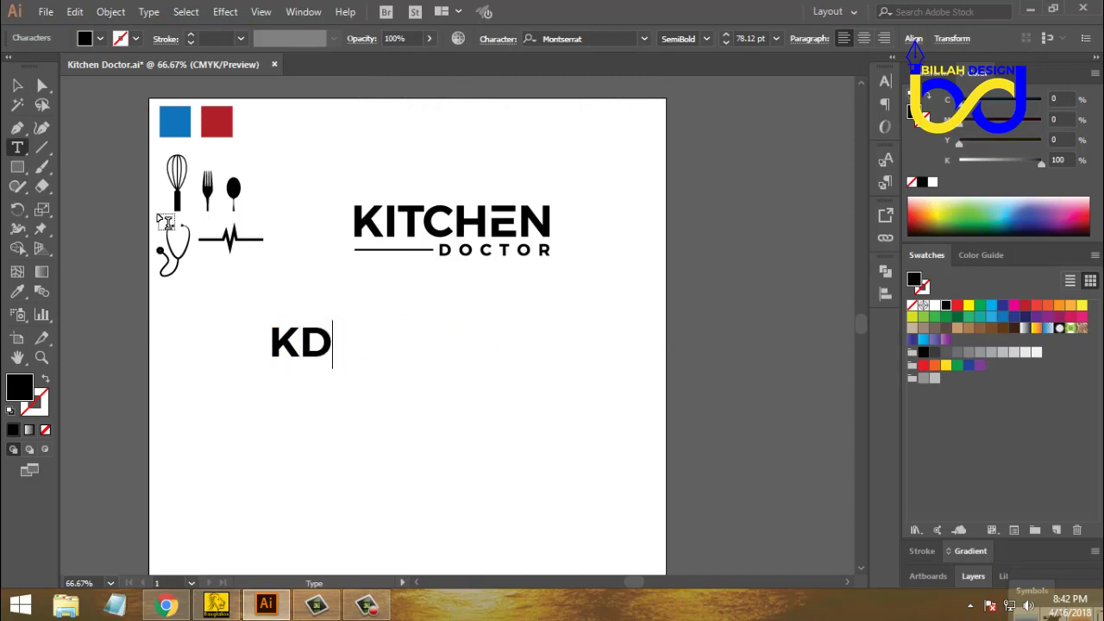
- Convert the KD text to outlines and enlarge the letters
left_click(16, 84)
left_click_drag(317, 344, 444, 319)
right_click(453, 318)
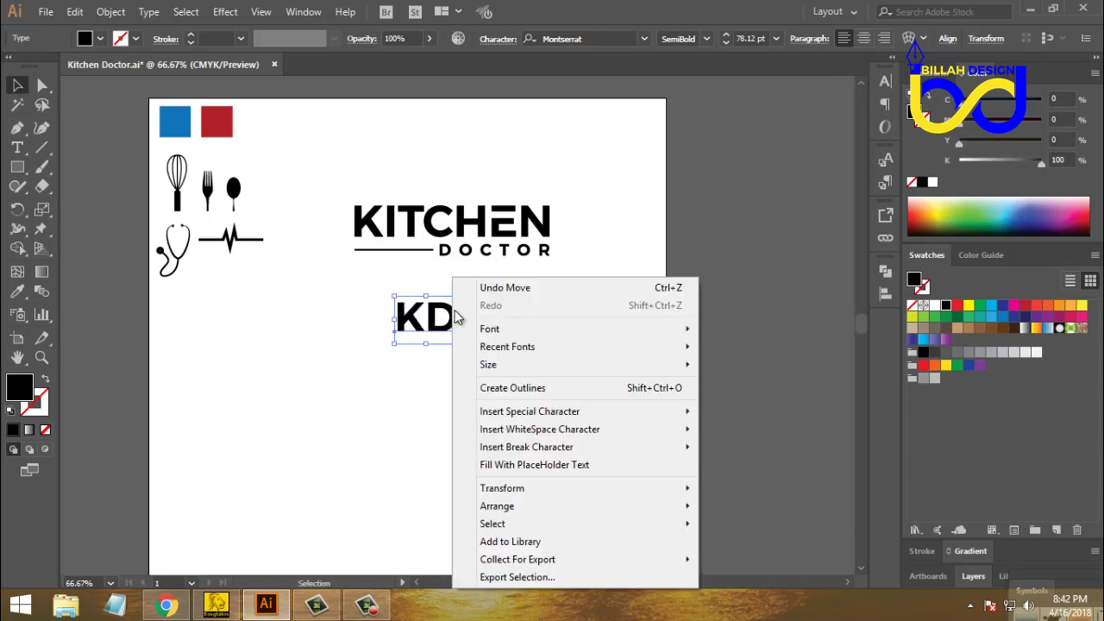
left_click(540, 390)
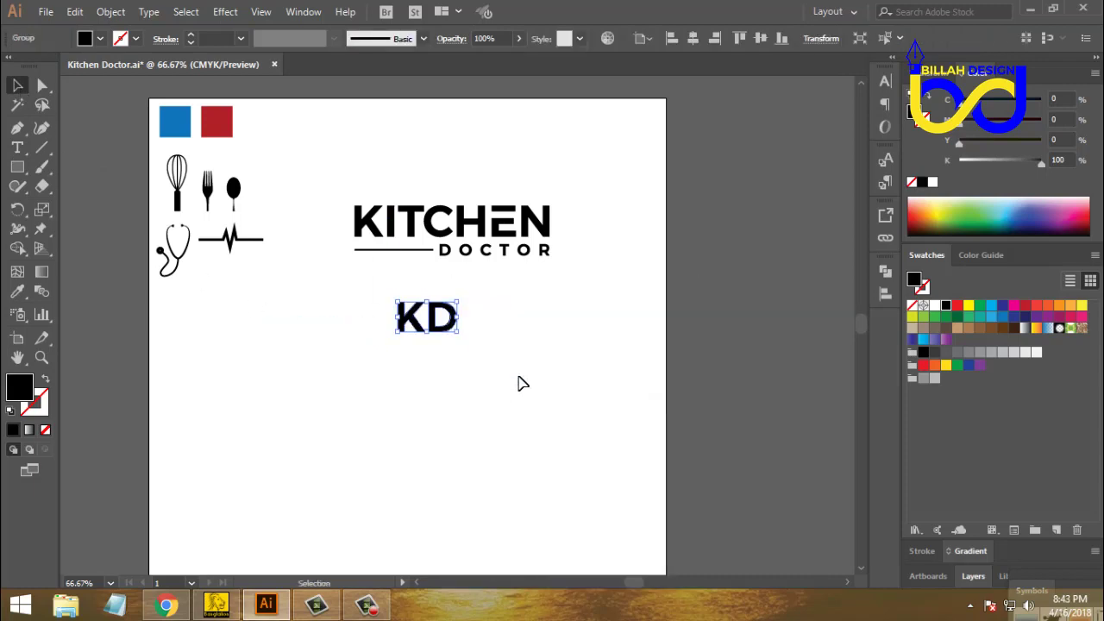
left_click_drag(458, 316, 485, 335)
- Move the KITCHEN DOCTOR wordmark higher above the KD monogram
left_click(451, 156)
left_click_drag(489, 226, 489, 153)
left_click(532, 253)
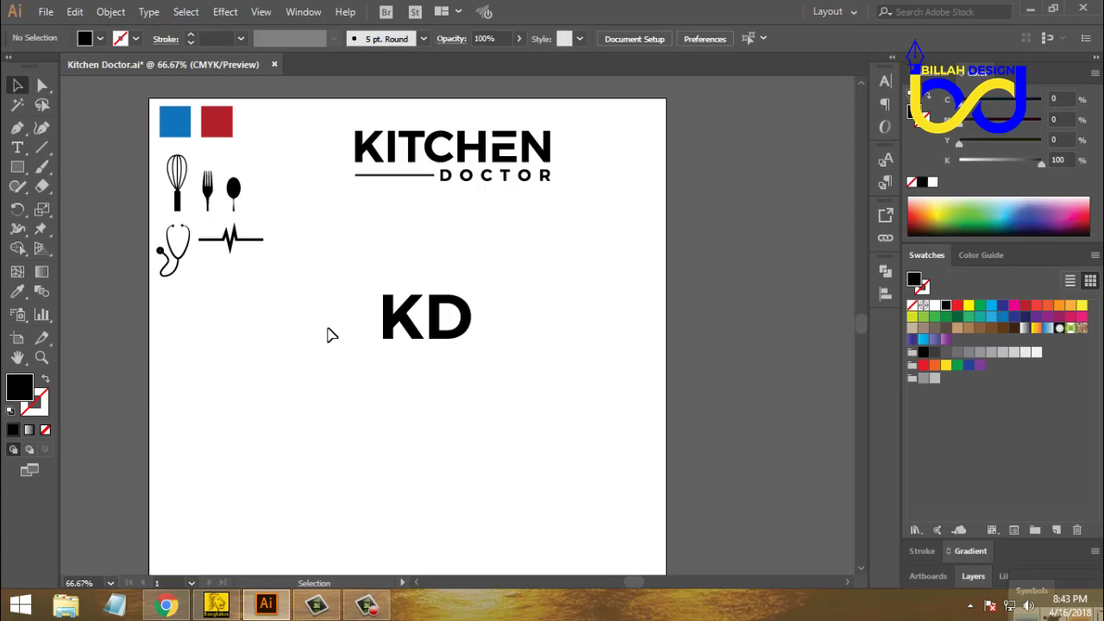
left_click_drag(328, 335, 394, 372)
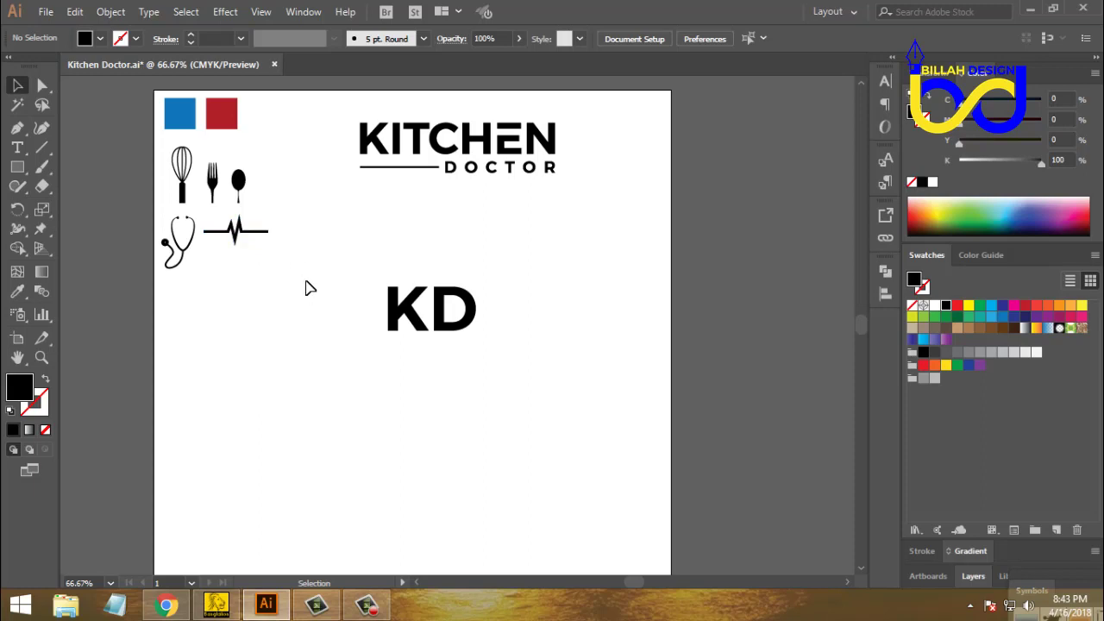
- Arrange the heartbeat line and the fork and spoon beside the KD letters, with KD shifted right
left_click_drag(261, 255, 325, 342)
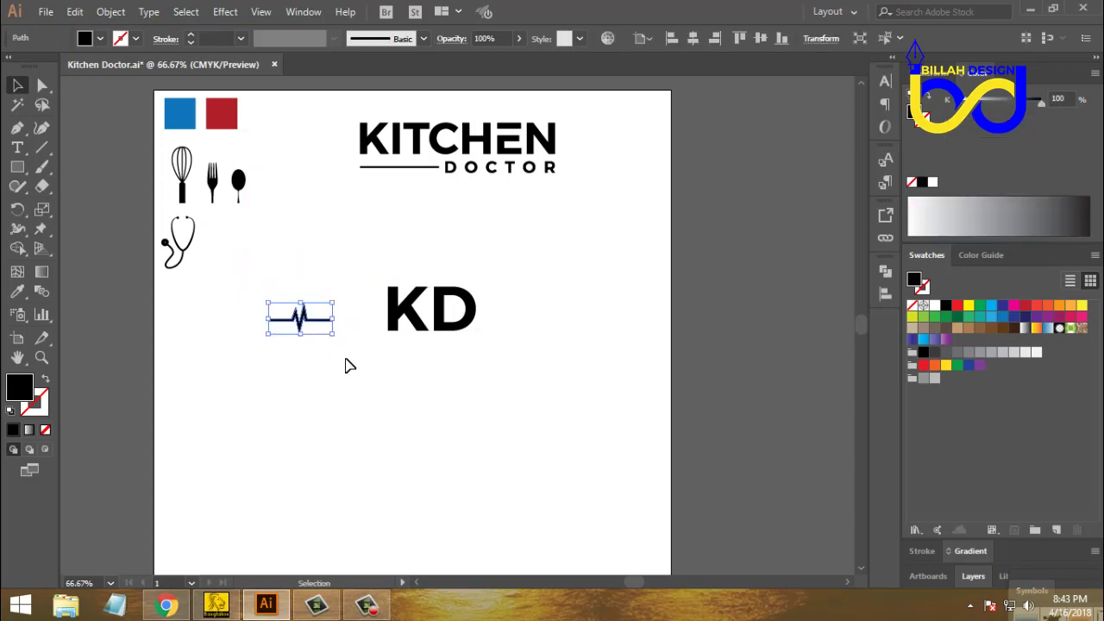
left_click_drag(264, 166, 209, 187)
left_click_drag(235, 181, 328, 259)
left_click_drag(398, 309, 443, 308)
left_click(419, 363)
left_click_drag(326, 326, 331, 308)
left_click(392, 333)
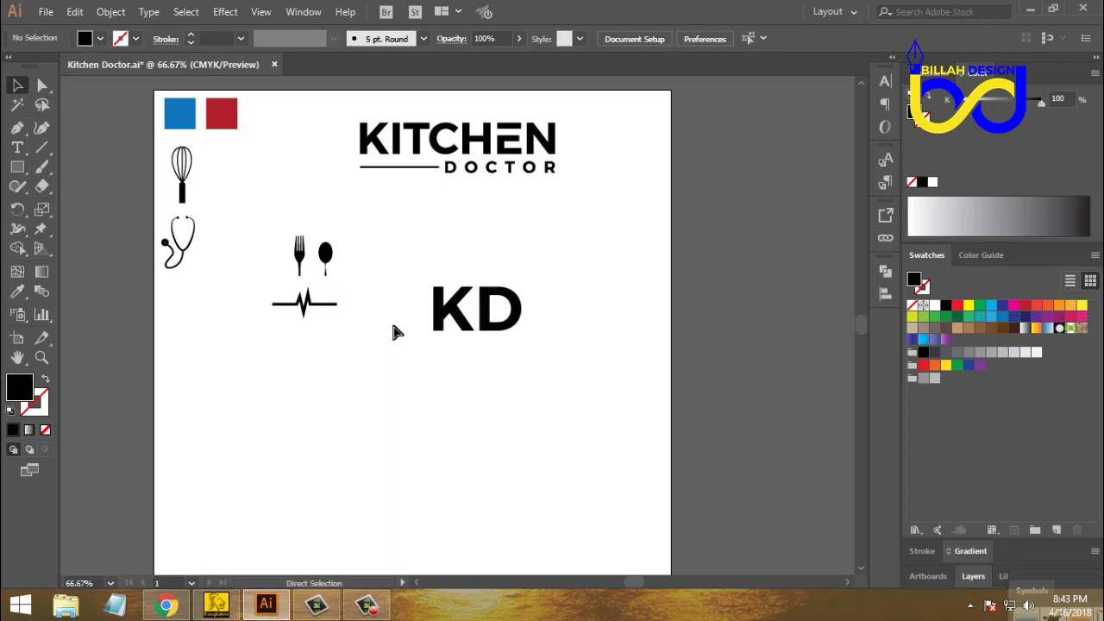
key("ctrl+plus")
key("ctrl+plus")
key("ctrl+plus")
left_click_drag(270, 296, 466, 326)
- Rotate the spoon and the fork 90° so both lie horizontal
left_click(312, 168)
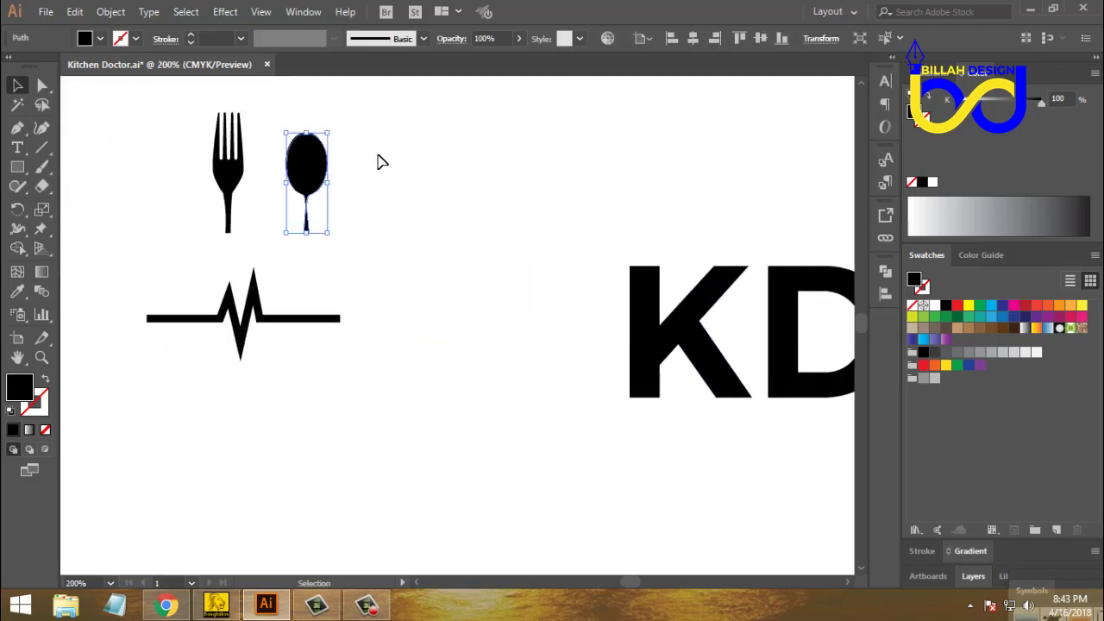
left_click_drag(334, 125, 387, 220)
left_click(414, 259)
left_click(244, 176)
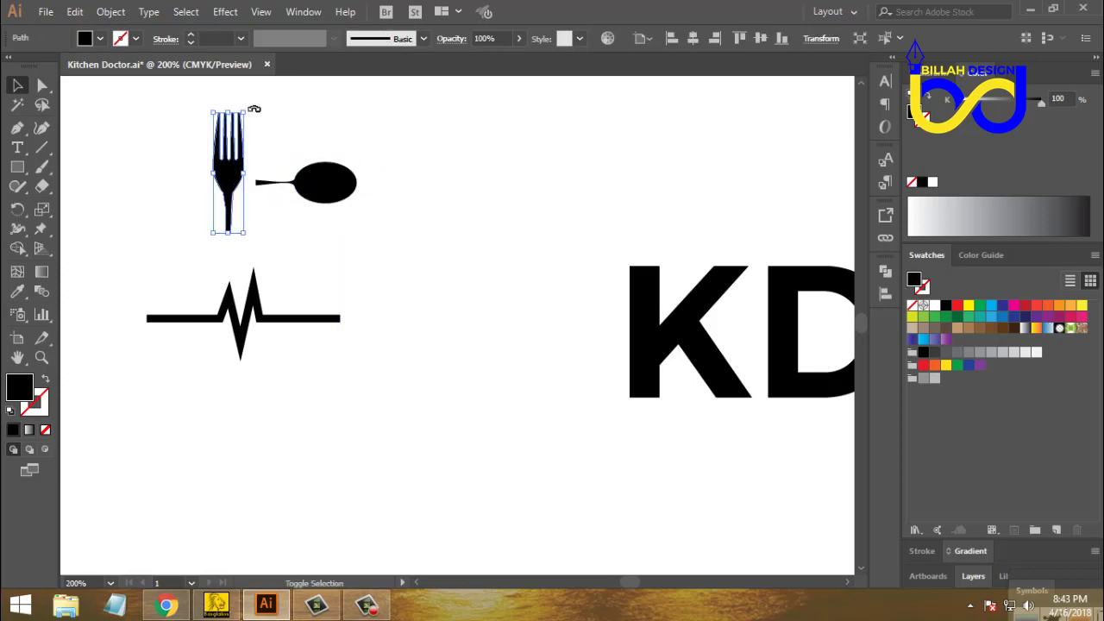
left_click_drag(251, 109, 161, 136)
- Attach the spoon to the heartbeat line's right end and the fork to its left end
left_click(389, 279)
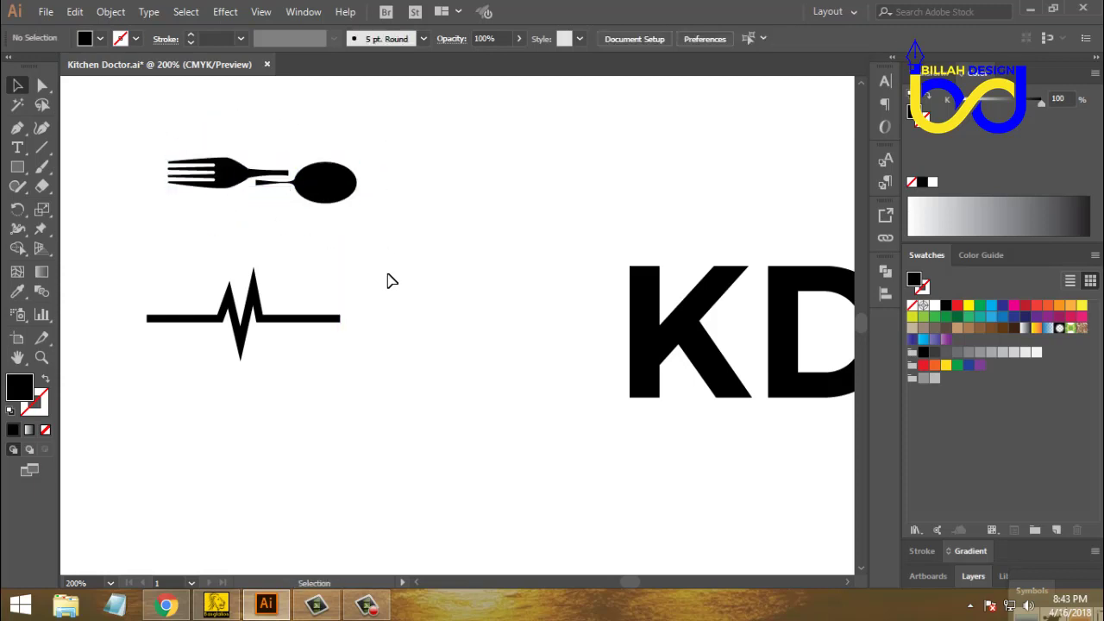
left_click_drag(323, 188, 377, 330)
left_click(477, 377)
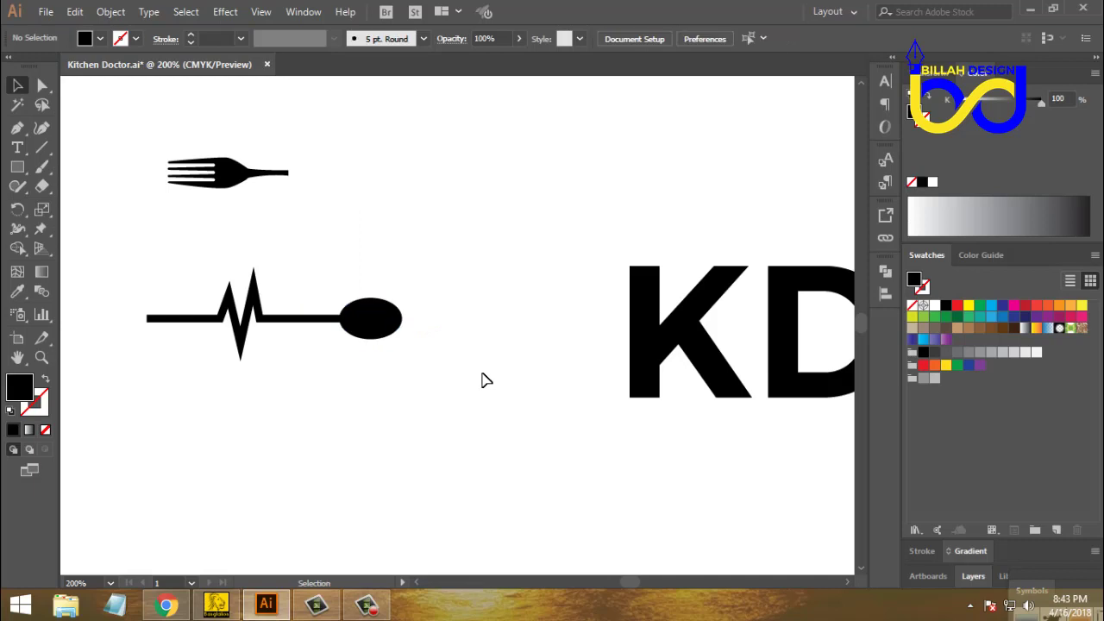
left_click_drag(267, 175, 166, 328)
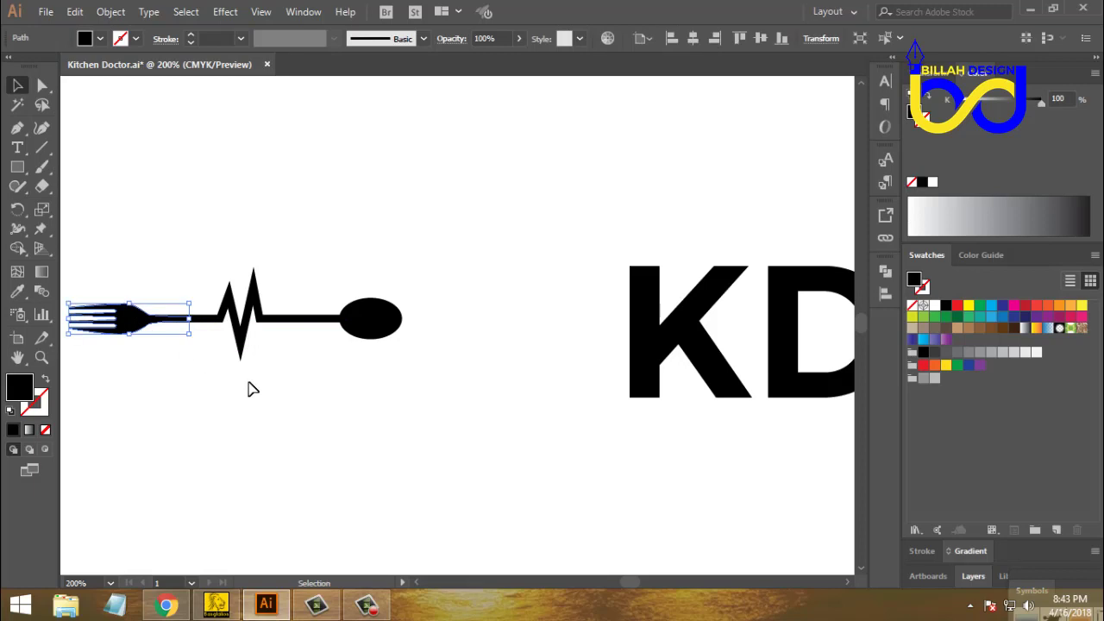
left_click(293, 411)
left_click_drag(348, 417, 469, 407)
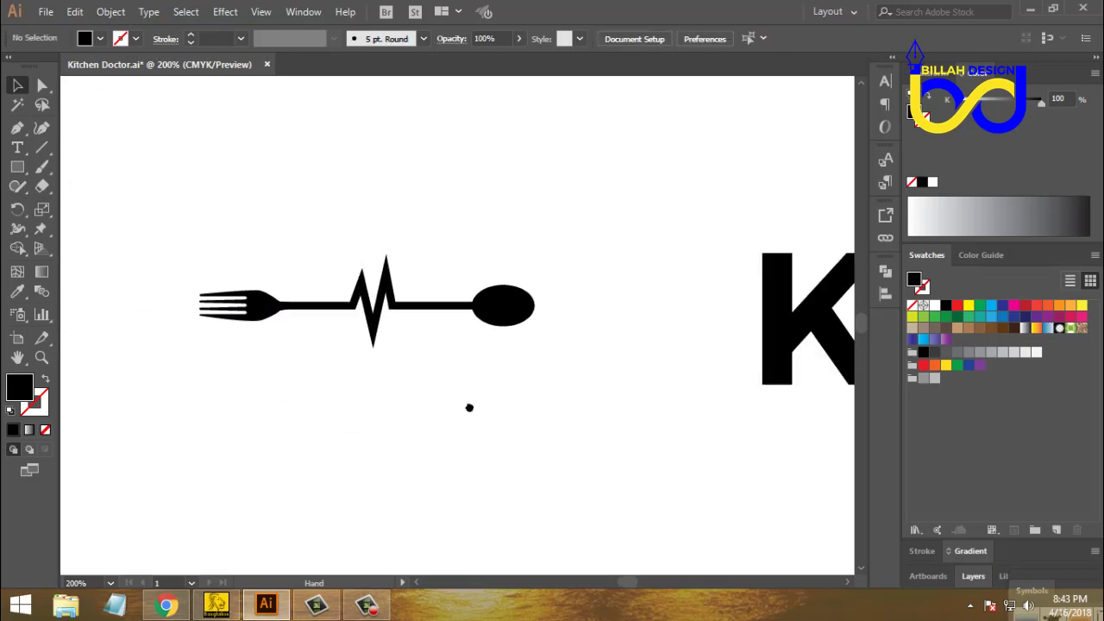
key("ctrl+minus")
key("ctrl+minus")
key("ctrl+minus")
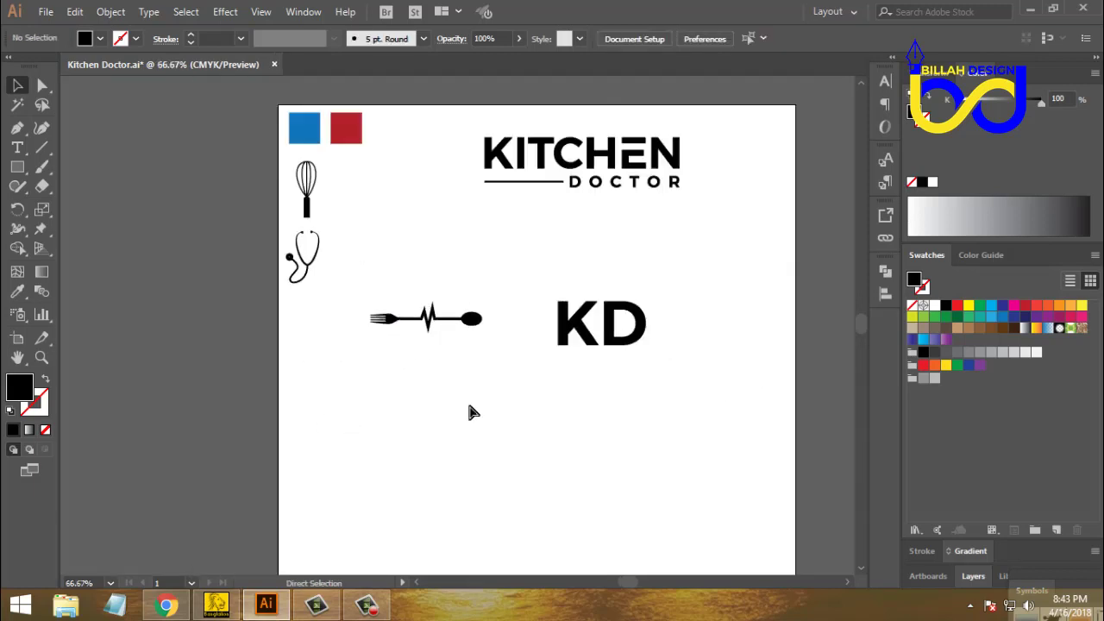
key("ctrl+plus")
key("ctrl+plus")
left_click_drag(535, 425, 517, 415)
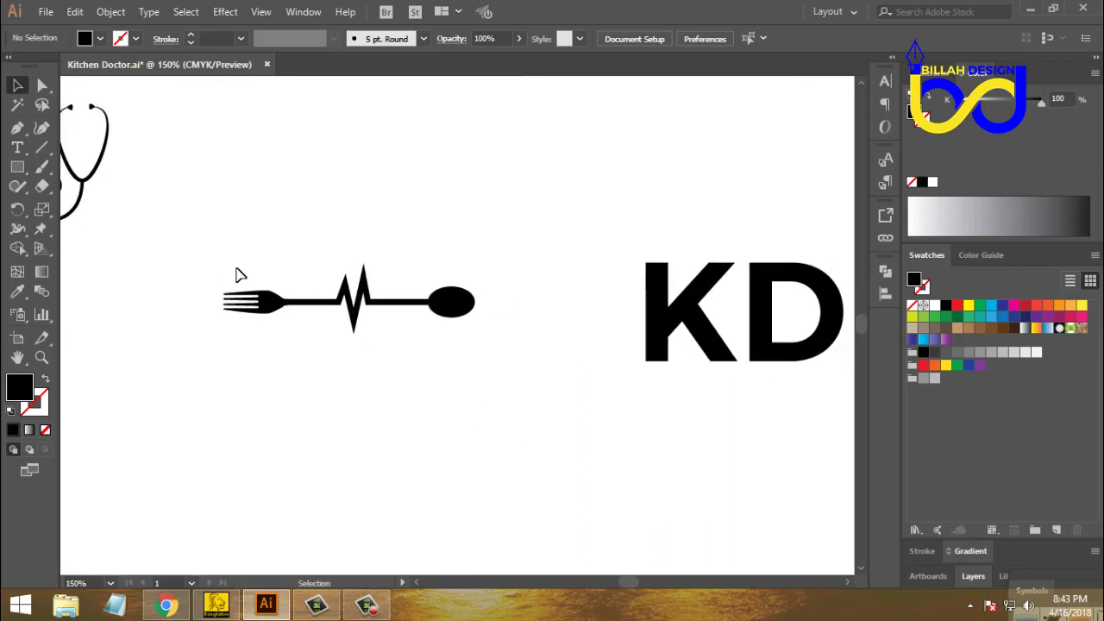
- Unite the fork, heartbeat and spoon into one shape with Pathfinder
left_click_drag(191, 244, 450, 363)
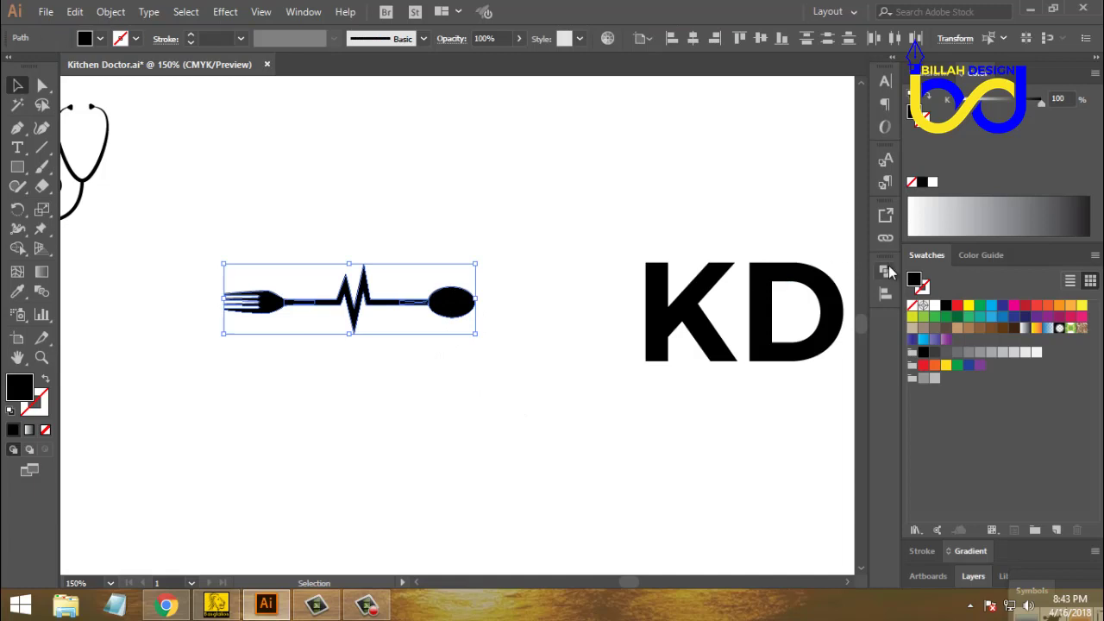
left_click(886, 270)
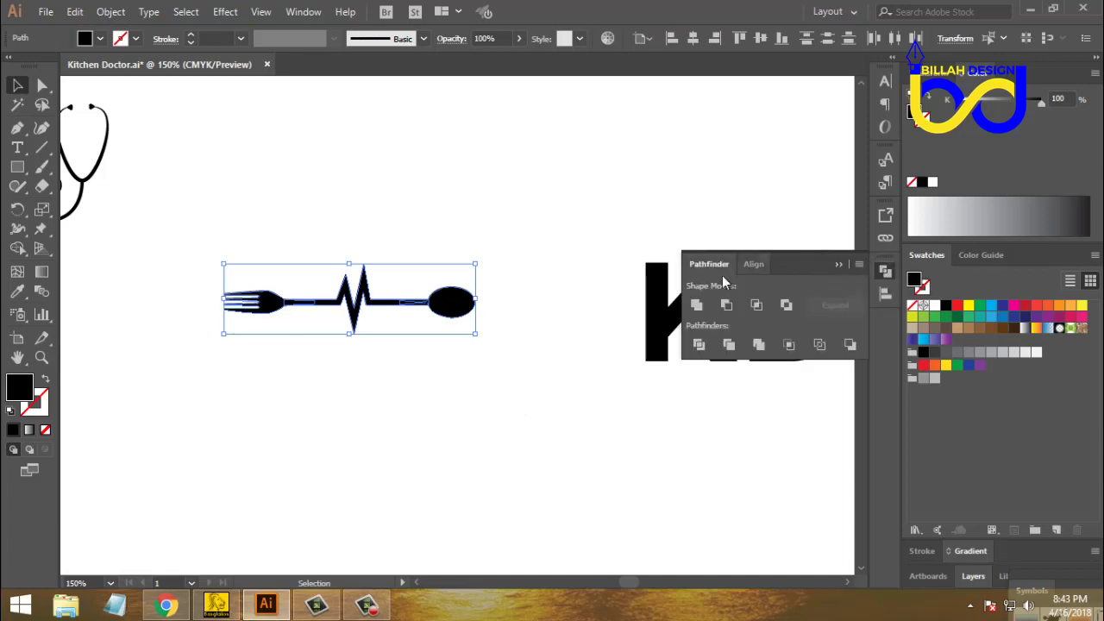
left_click(697, 309)
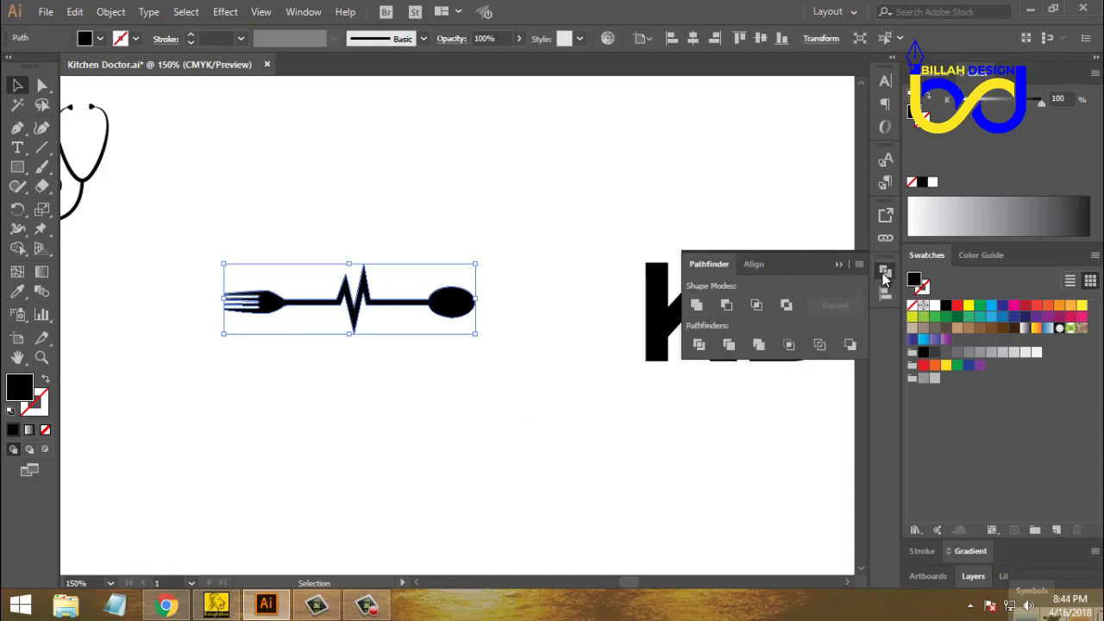
left_click(886, 272)
- Move the KD letters above the fork line and centre the line beneath them
left_click(604, 302)
left_click_drag(670, 315, 429, 192)
left_click_drag(449, 301, 616, 360)
left_click(614, 358)
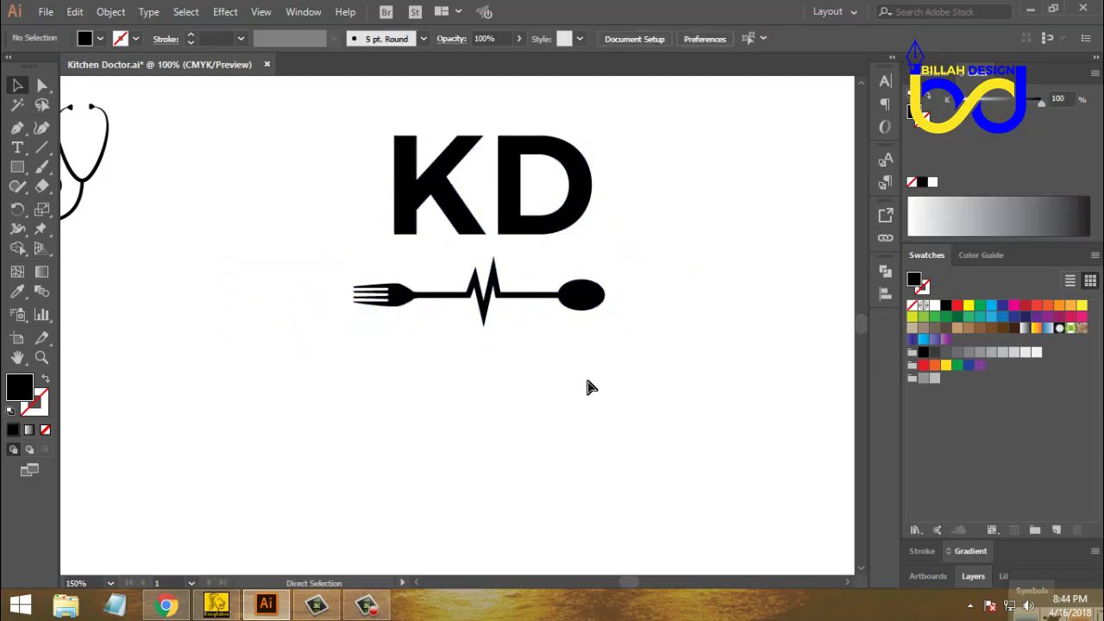
key("ctrl+0")
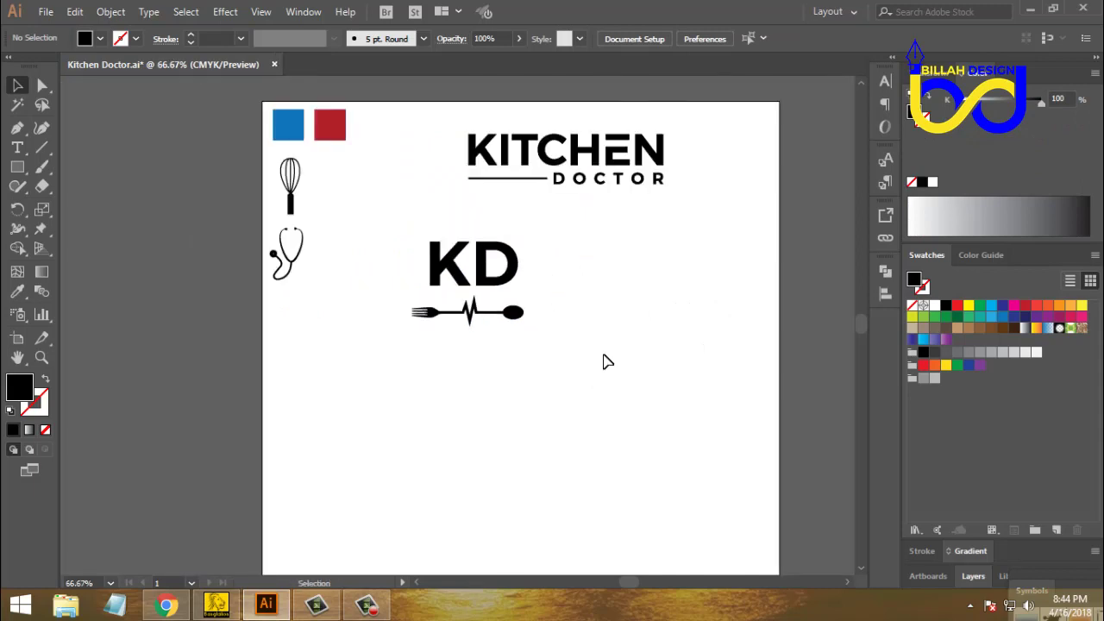
- Fill the KD letters with the dark red sampled from the red square using the Eyedropper
left_click(509, 272)
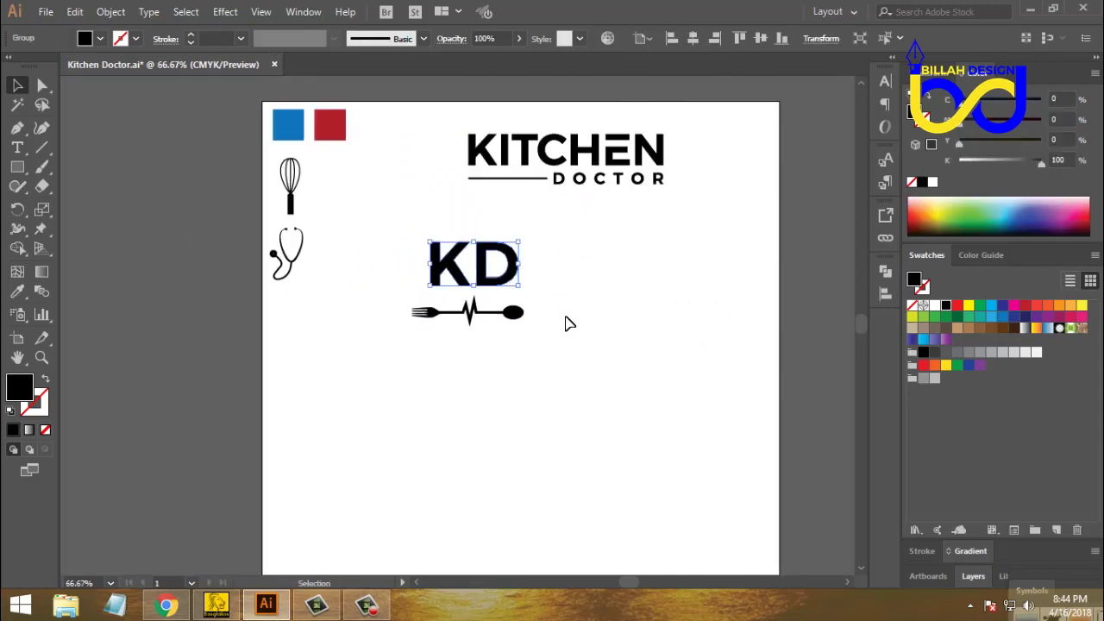
left_click(957, 305)
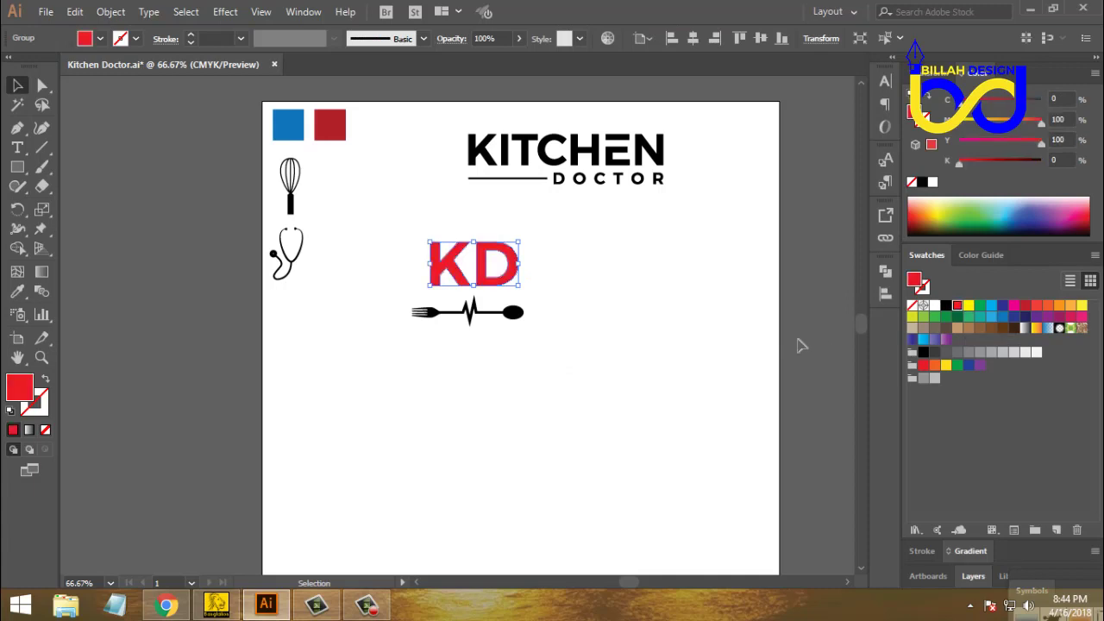
left_click(532, 286)
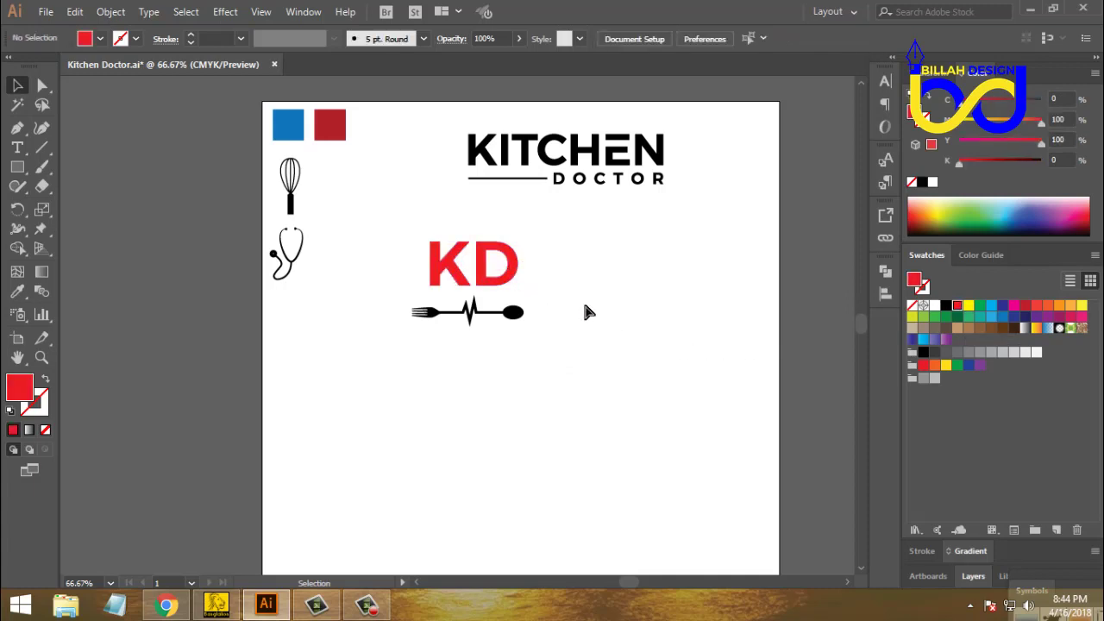
key("a")
left_click(510, 285)
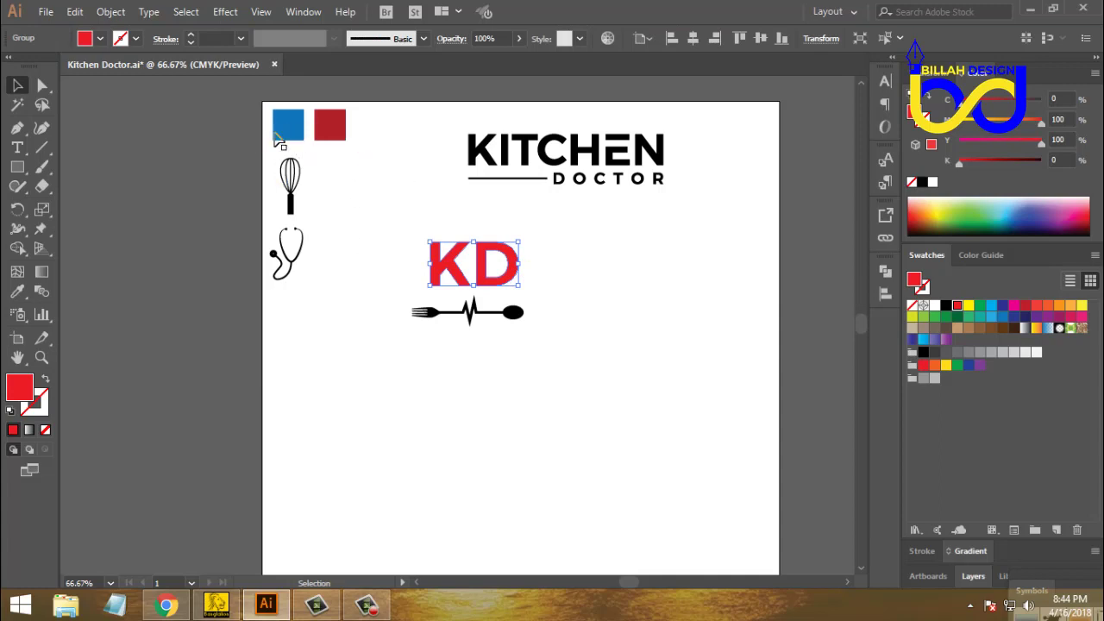
left_click(17, 291)
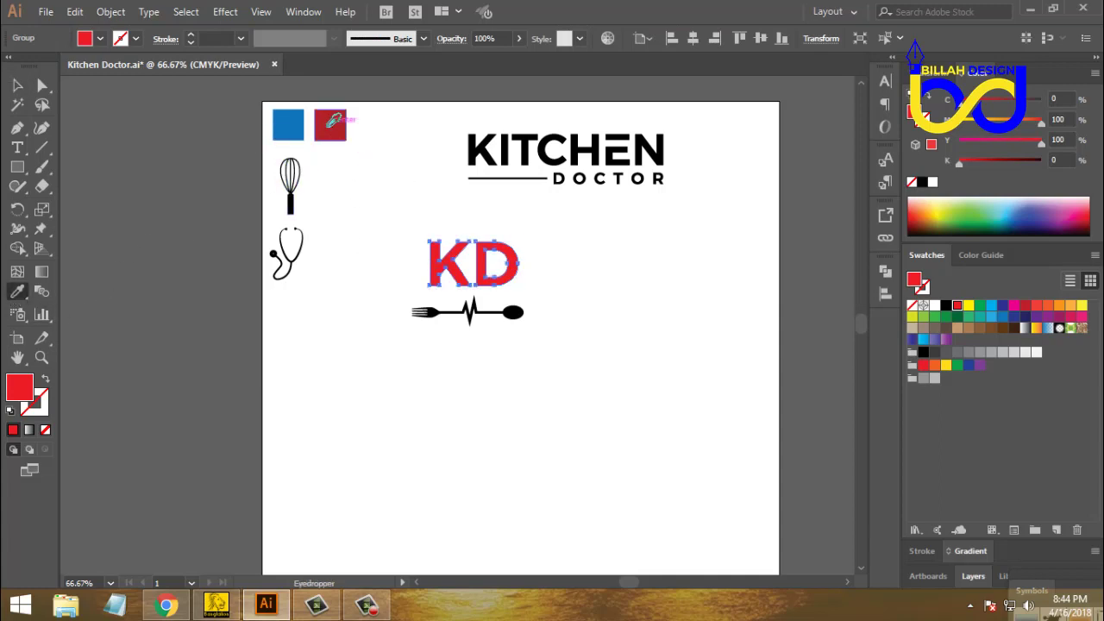
left_click(326, 125)
key("v")
left_click(420, 390)
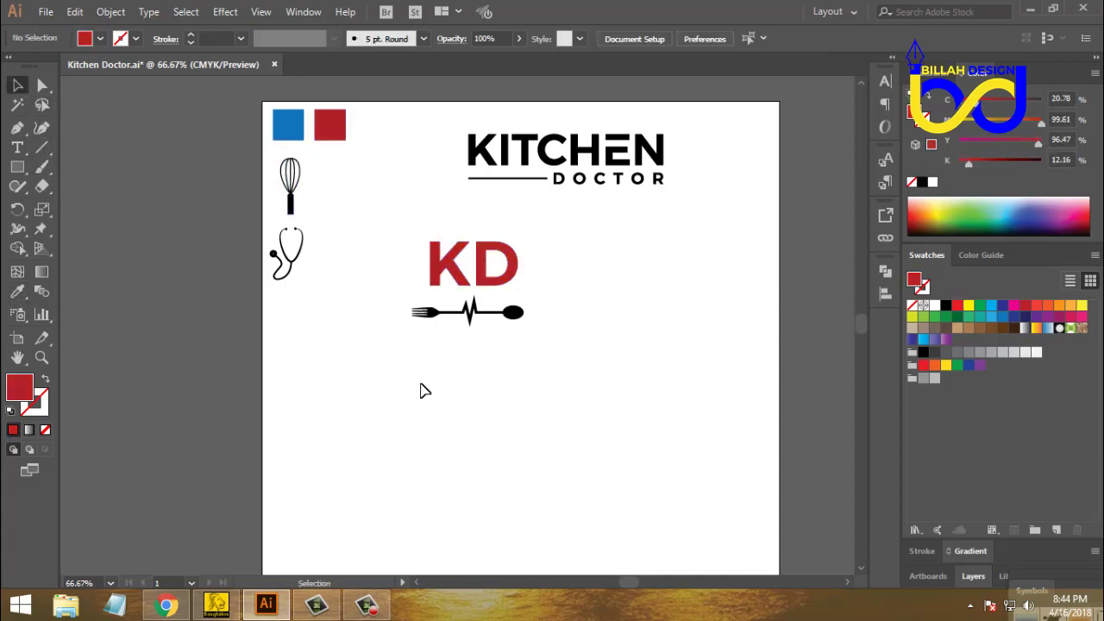
- Move the fork–heartbeat–spoon line up so it crosses the KD letters
key("ctrl+plus")
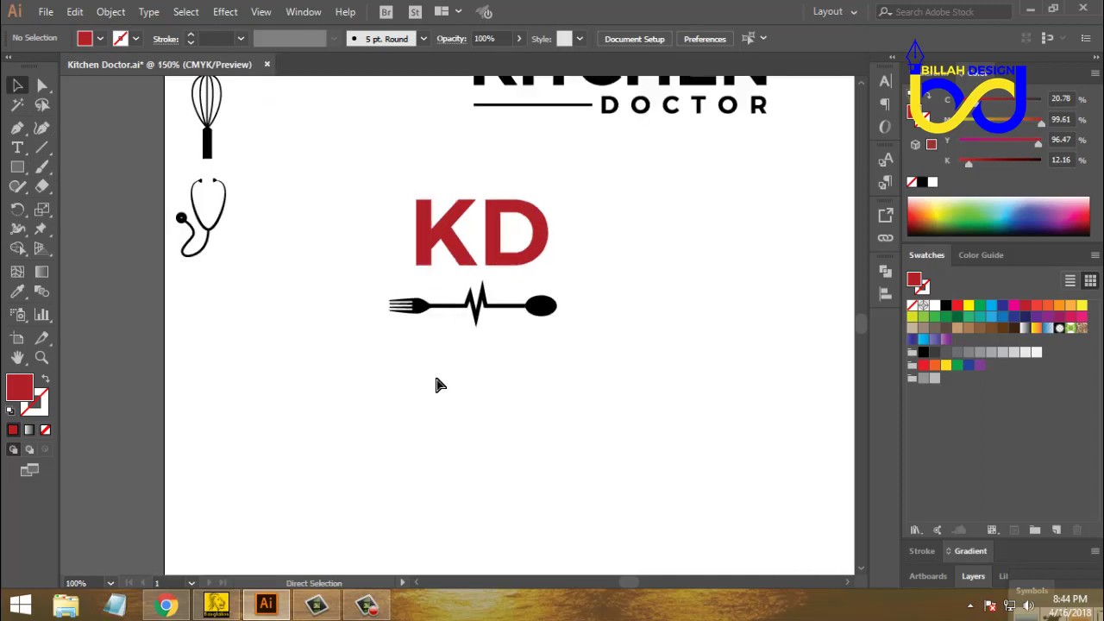
key("ctrl+plus")
left_click_drag(589, 372, 566, 415)
scroll(569, 393, "up", 1)
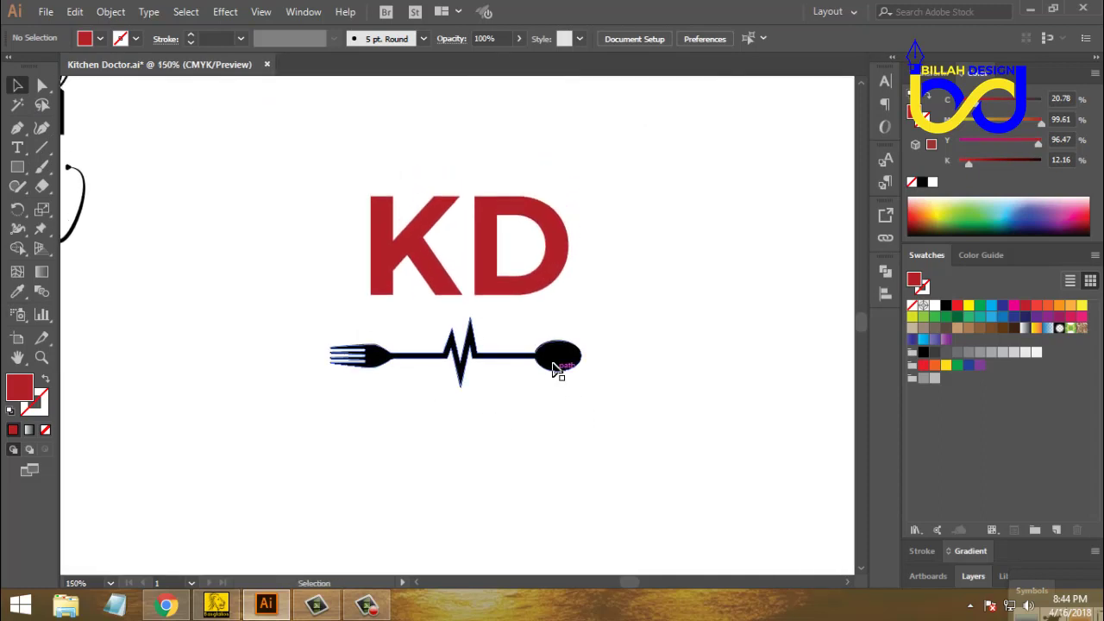
left_click_drag(553, 366, 550, 262)
left_click(584, 338)
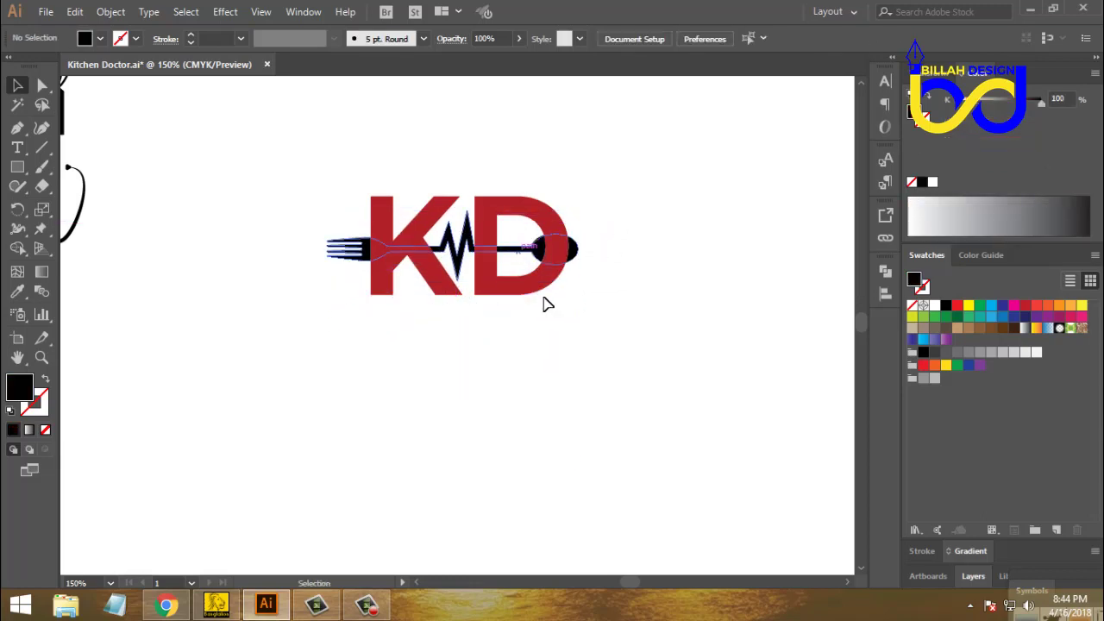
left_click(462, 251)
left_click(532, 345)
- Bring the fork–heartbeat–spoon line to the front with Arrange > Bring to Front
left_click(457, 244)
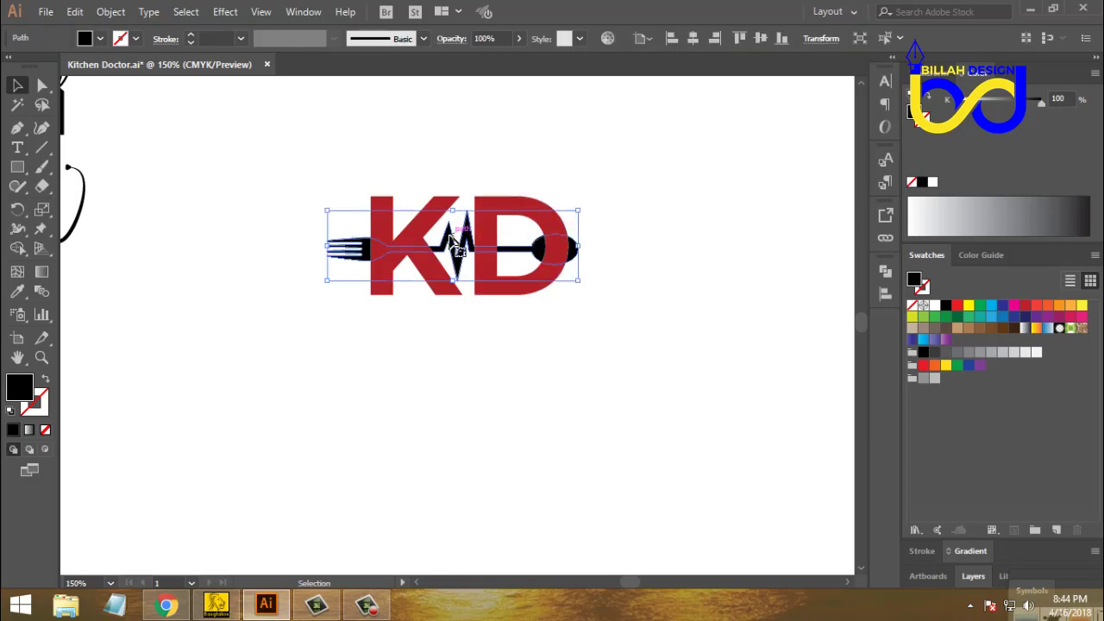
right_click(451, 238)
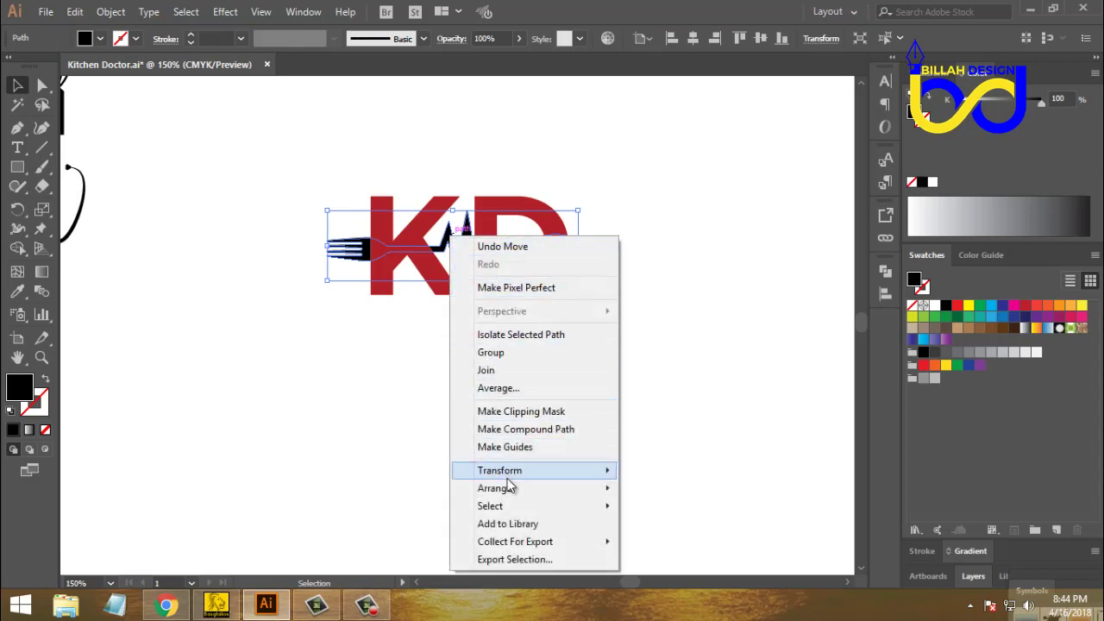
mouse_move(494, 491)
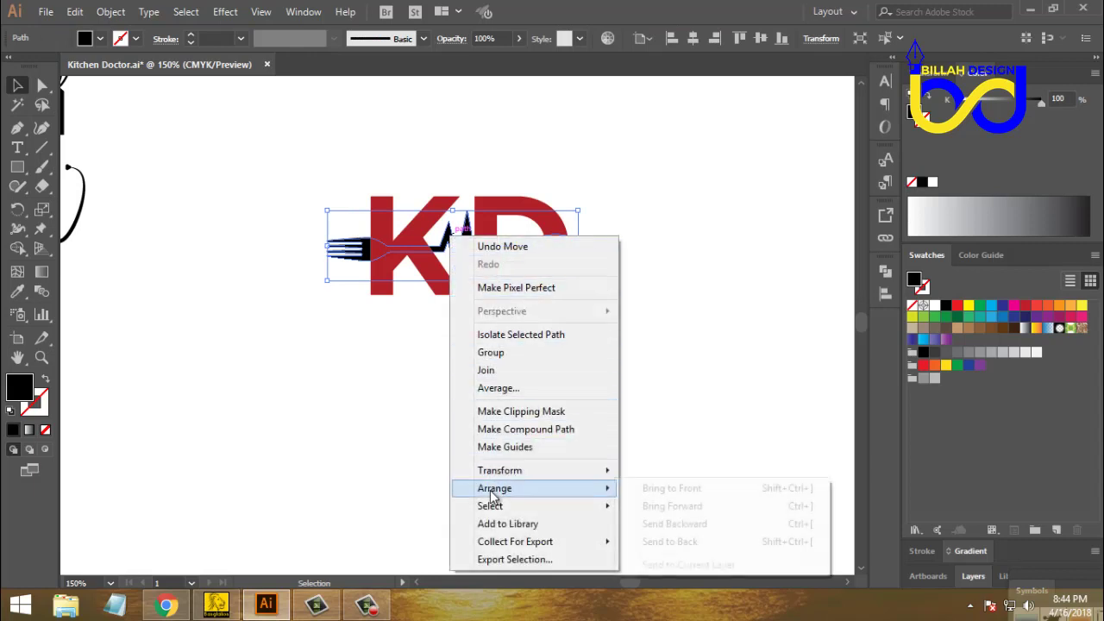
left_click(672, 489)
left_click(595, 345)
- Centre the fork line horizontally on the KD letters with Horizontal Align Center
left_click_drag(385, 176, 493, 301)
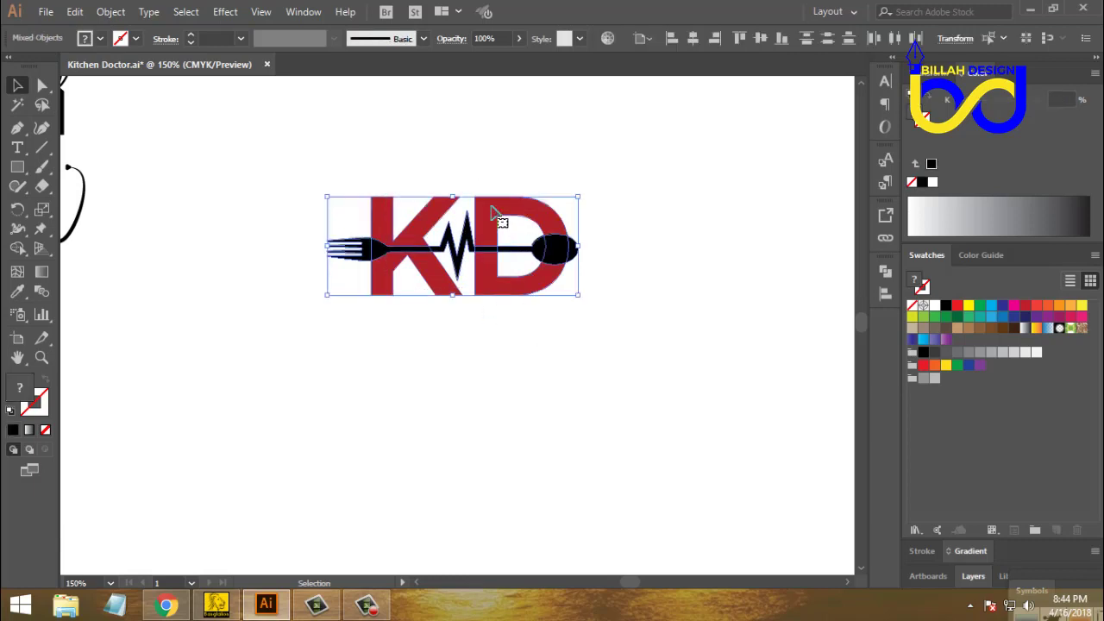
left_click(692, 39)
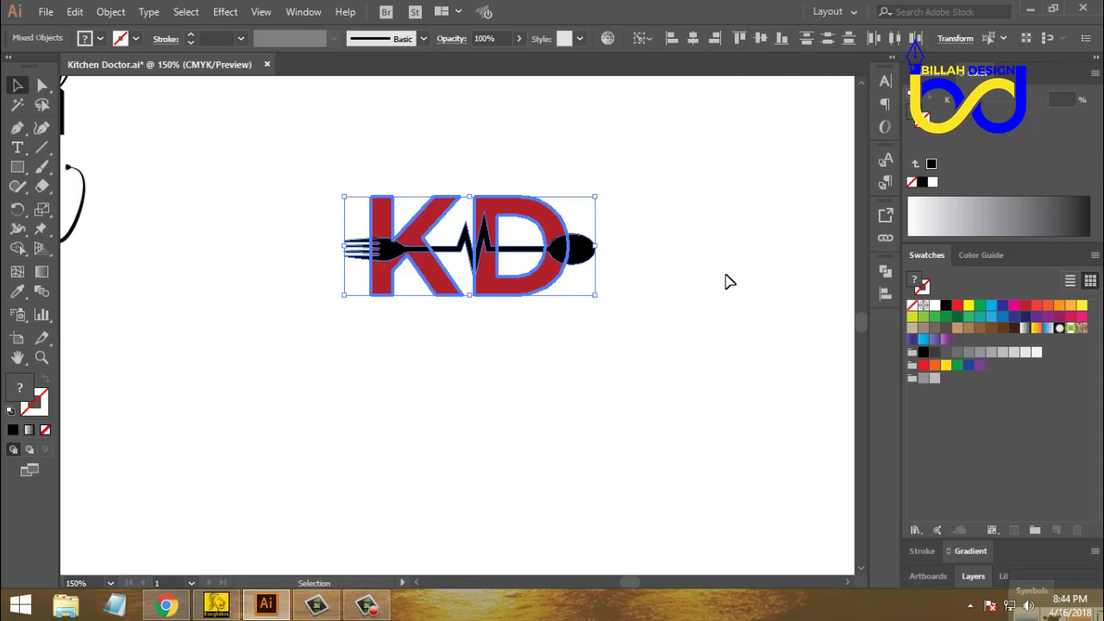
left_click(610, 347)
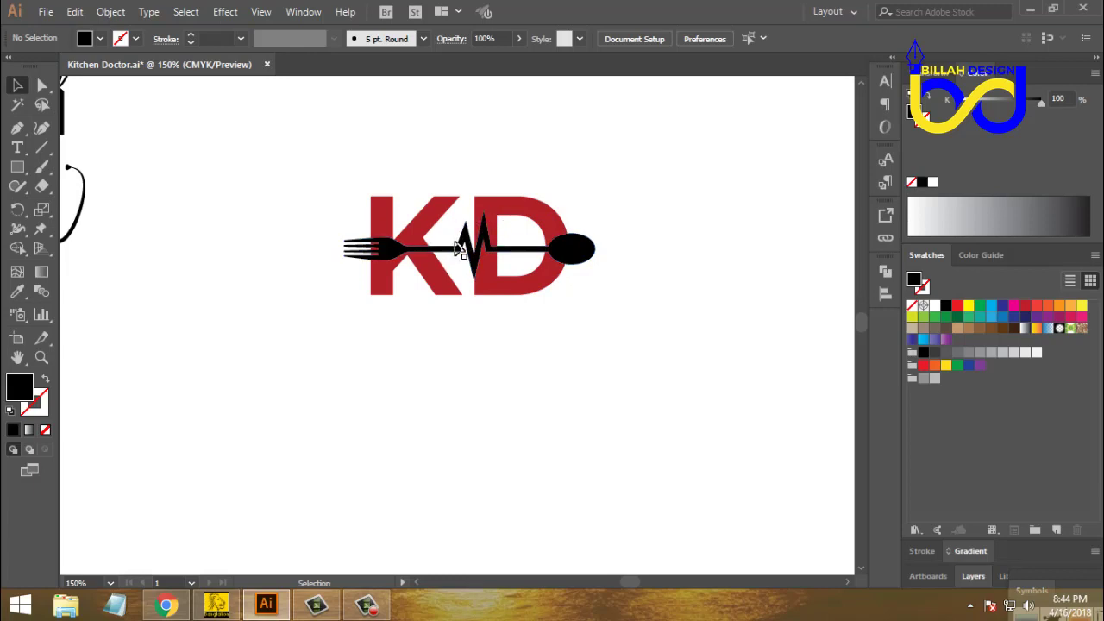
- Nudge the fork line two arrow-key steps left to fine-tune its position
left_click(571, 256)
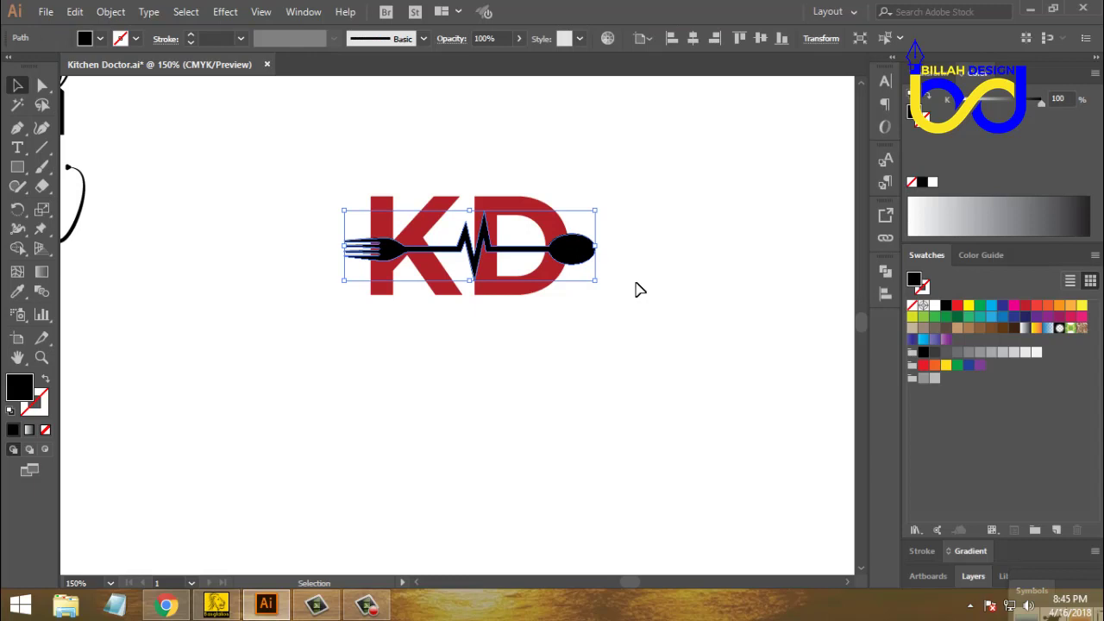
key("Left")
key("Left")
key("Left")
key("Left")
key("Left")
key("Left")
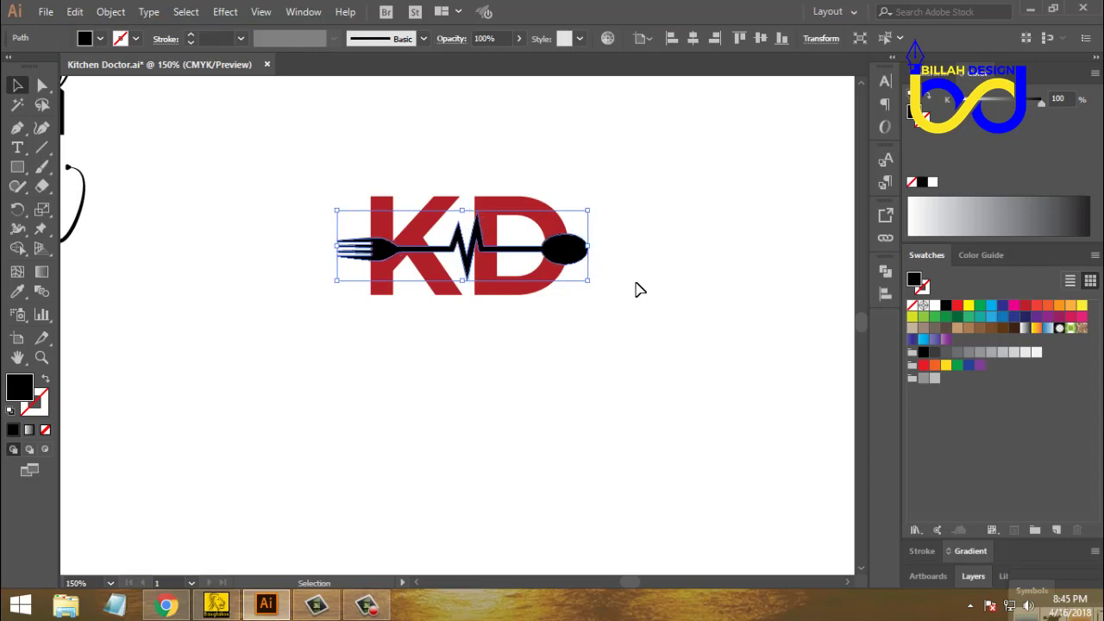
key("Left")
key("Left")
key("Left")
key("Left")
key("Left")
key("Left")
key("Left")
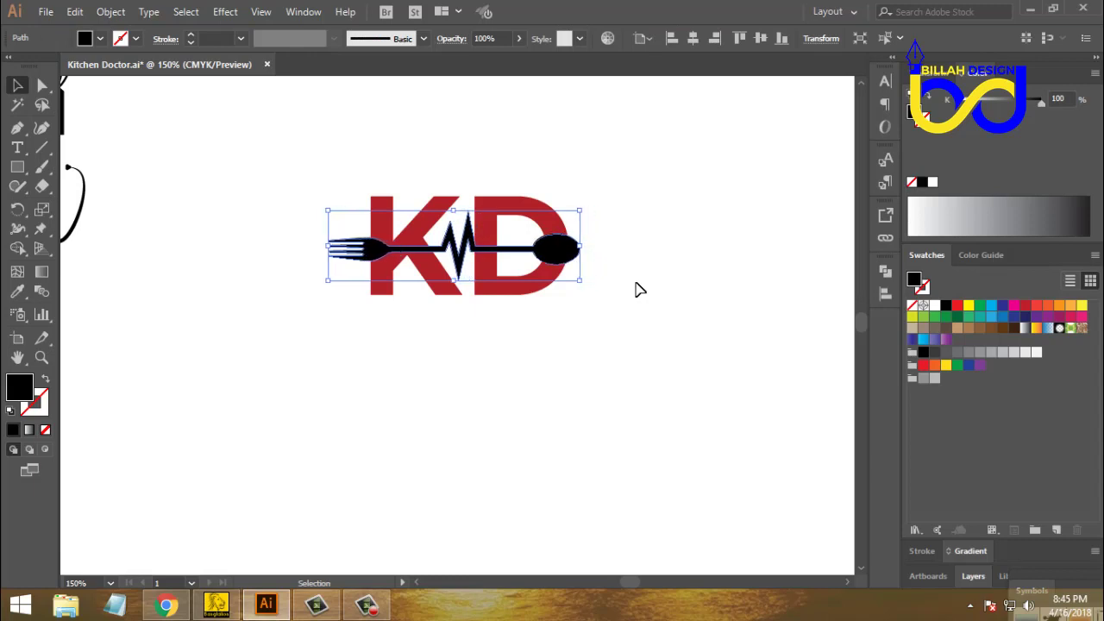
key("Left")
key("Left")
key("Left")
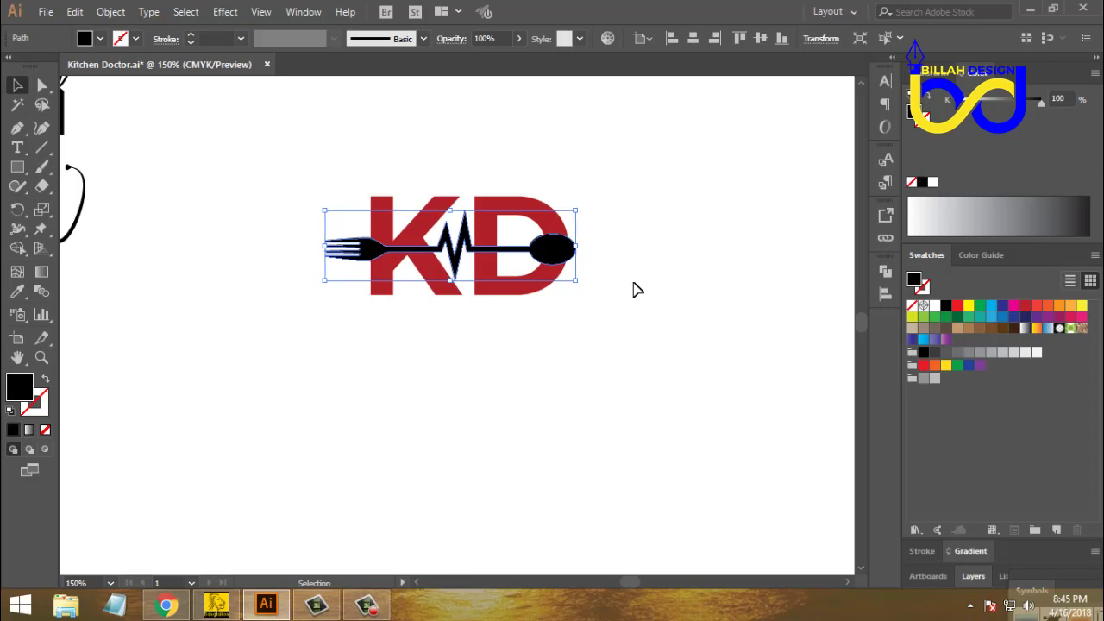
key("Right")
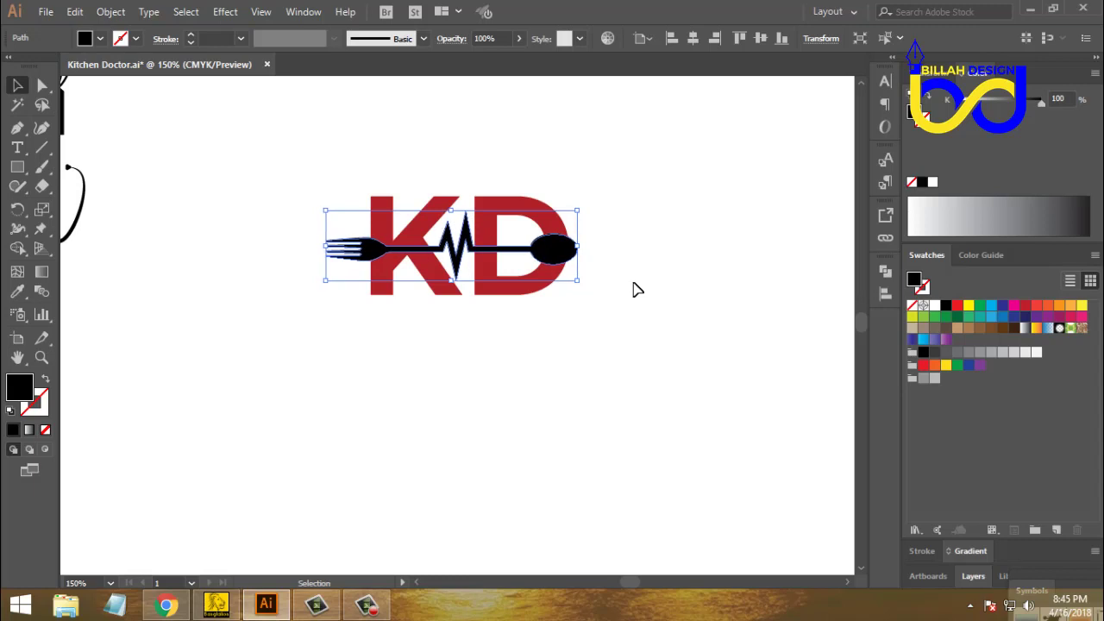
left_click(589, 386)
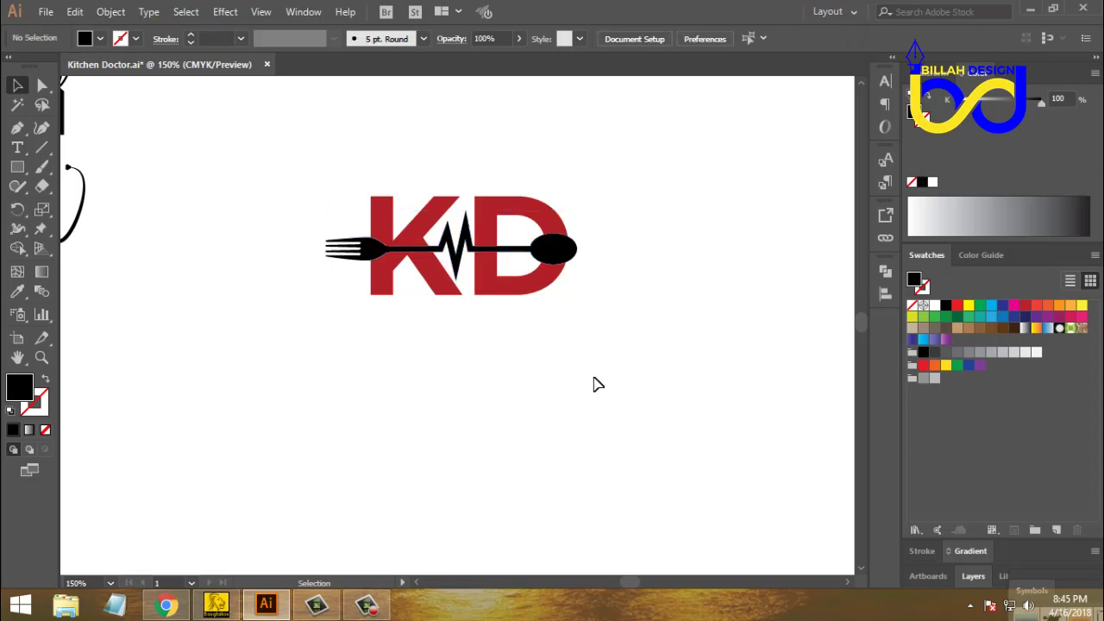
left_click(568, 252)
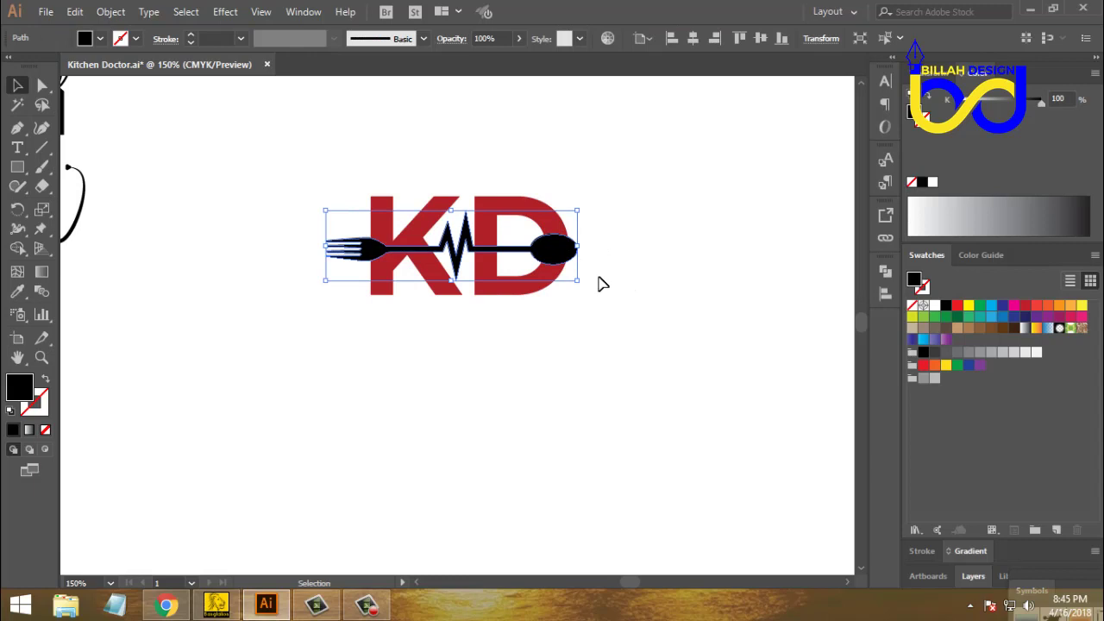
left_click(557, 369)
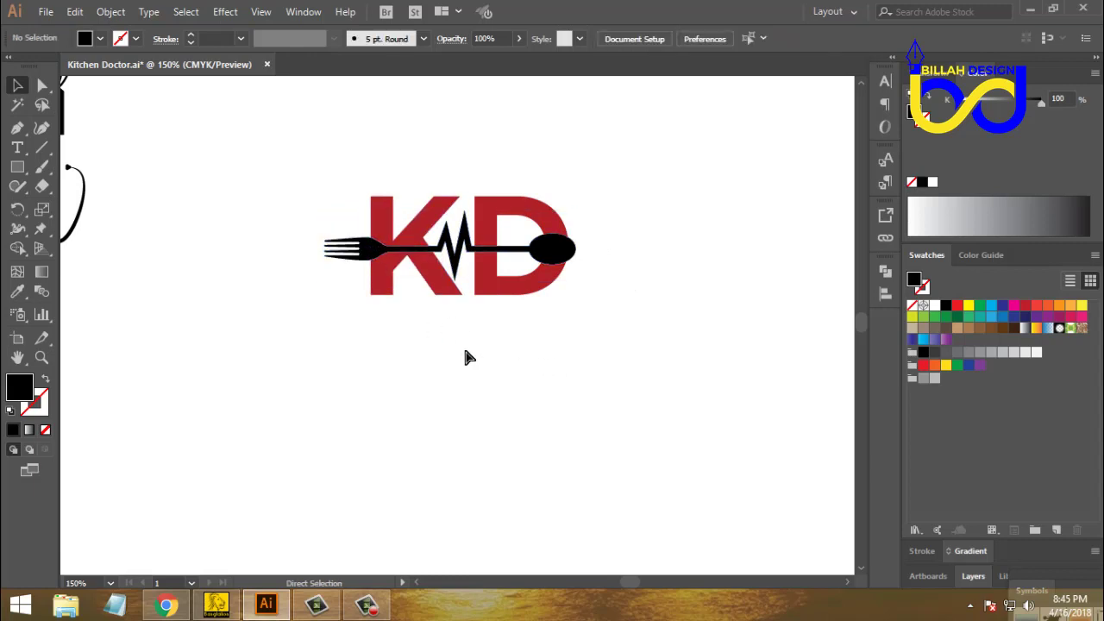
- Zoom in on the logo and select the red KD letter group
key("ctrl+plus")
key("ctrl+plus")
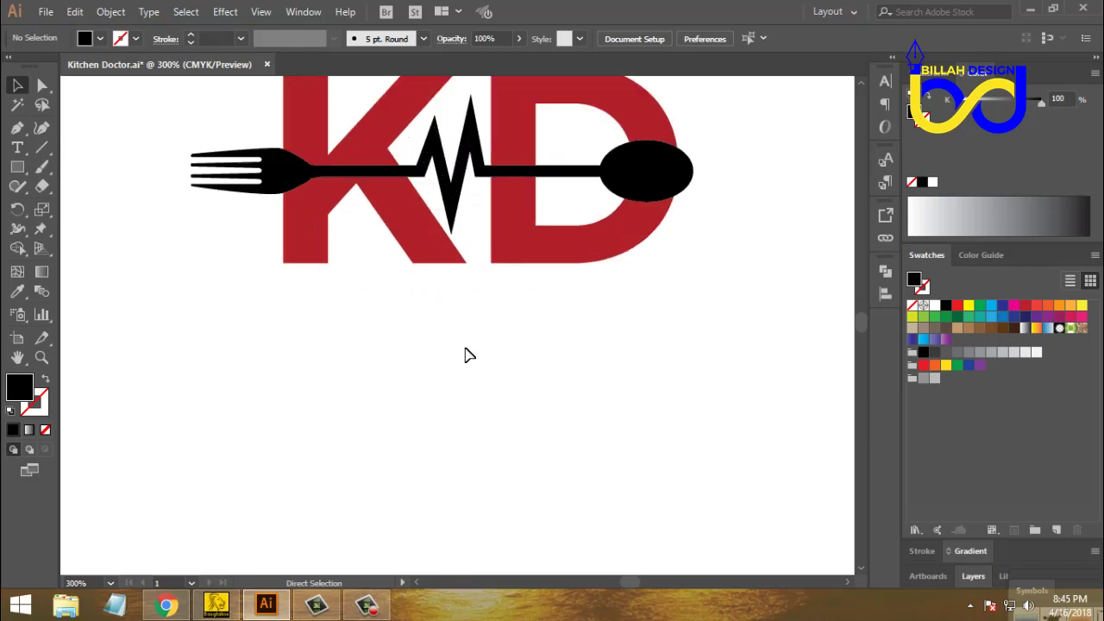
left_click_drag(480, 222, 508, 289)
left_click_drag(533, 389, 540, 399)
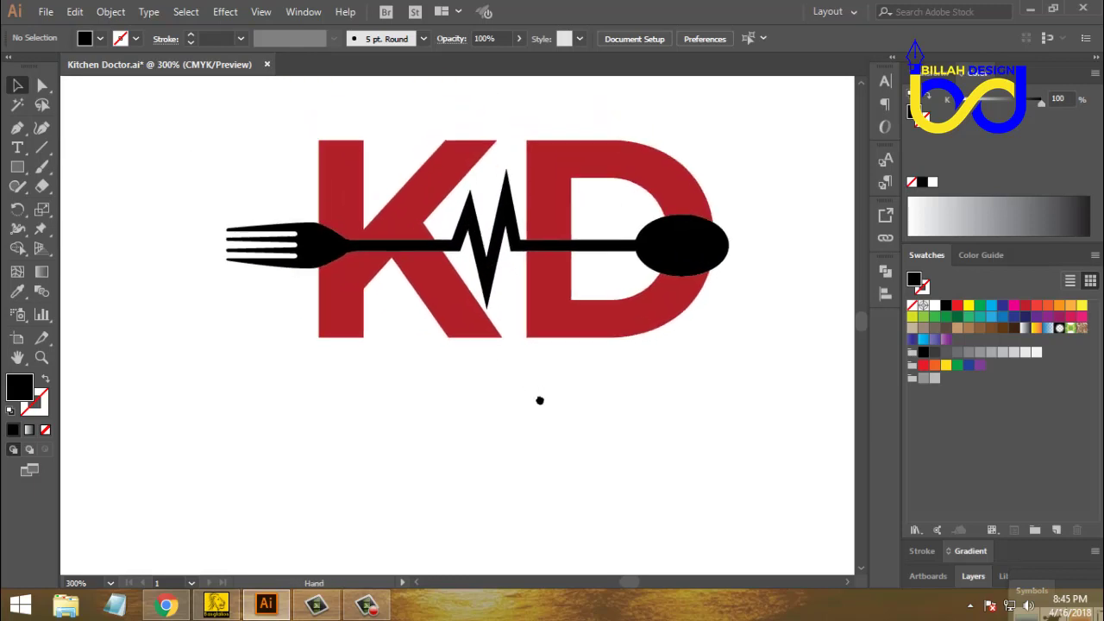
left_click(308, 248)
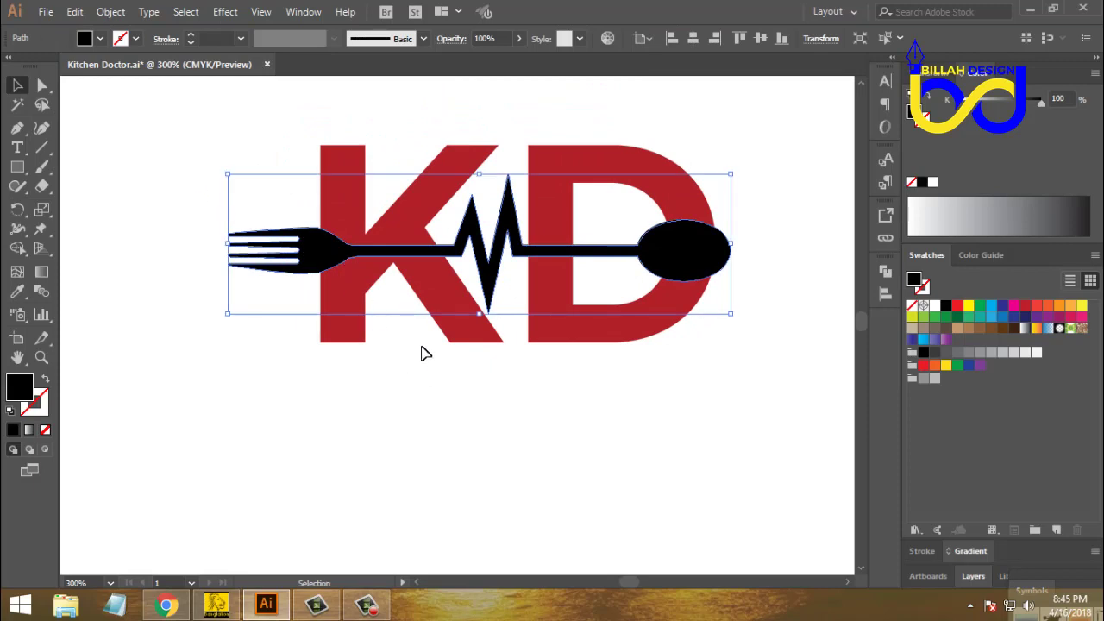
left_click(422, 352)
left_click(405, 226)
left_click(446, 409)
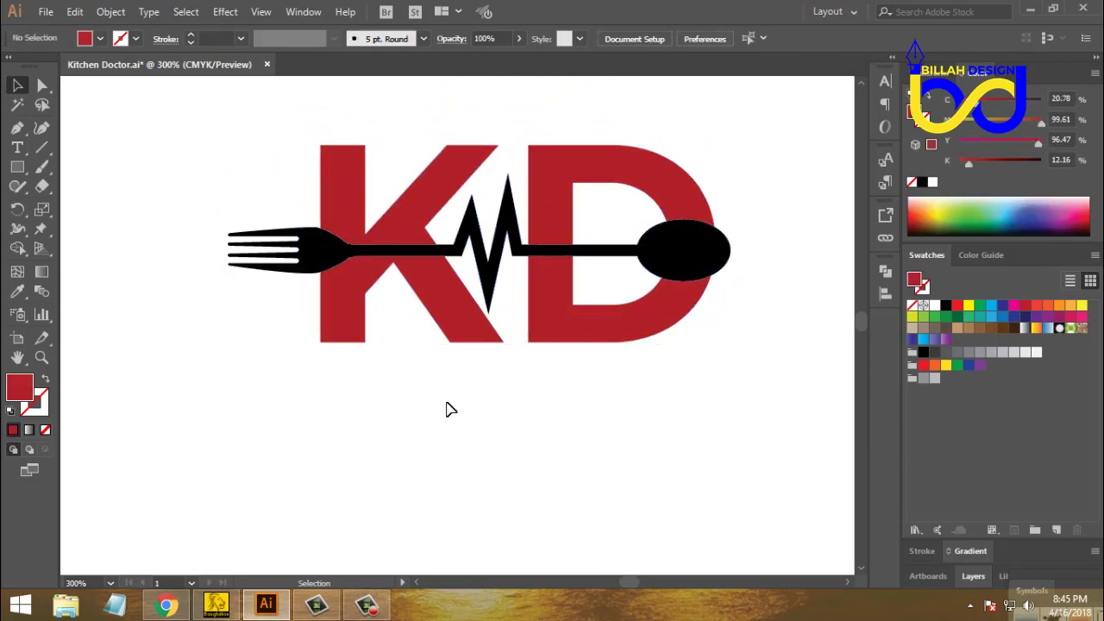
left_click(410, 226)
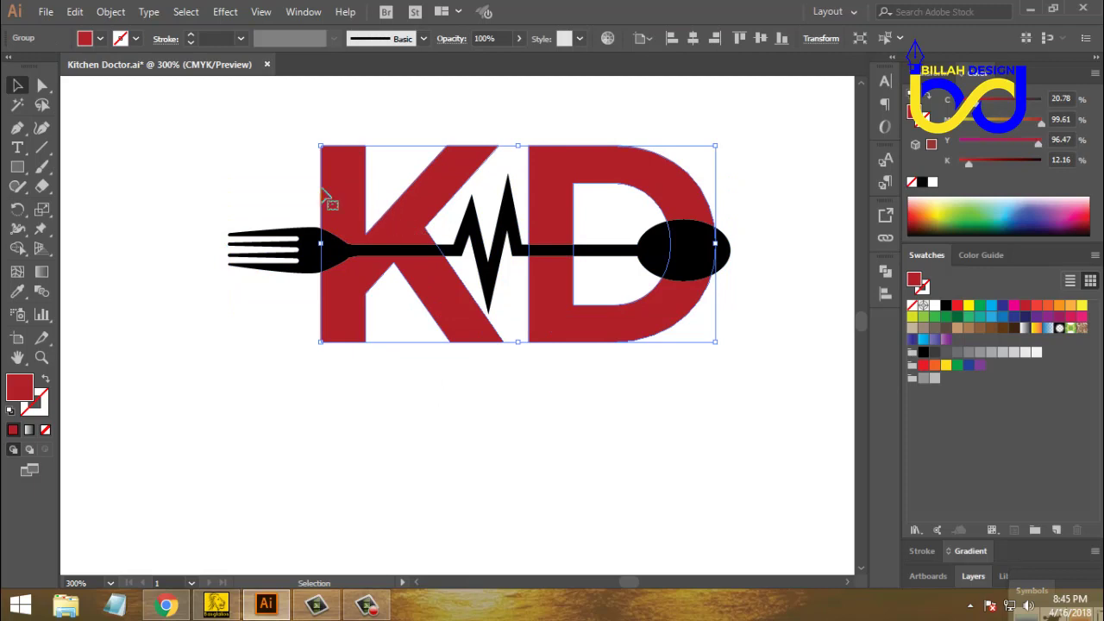
- Lock the KD letters so they can't move
left_click(116, 15)
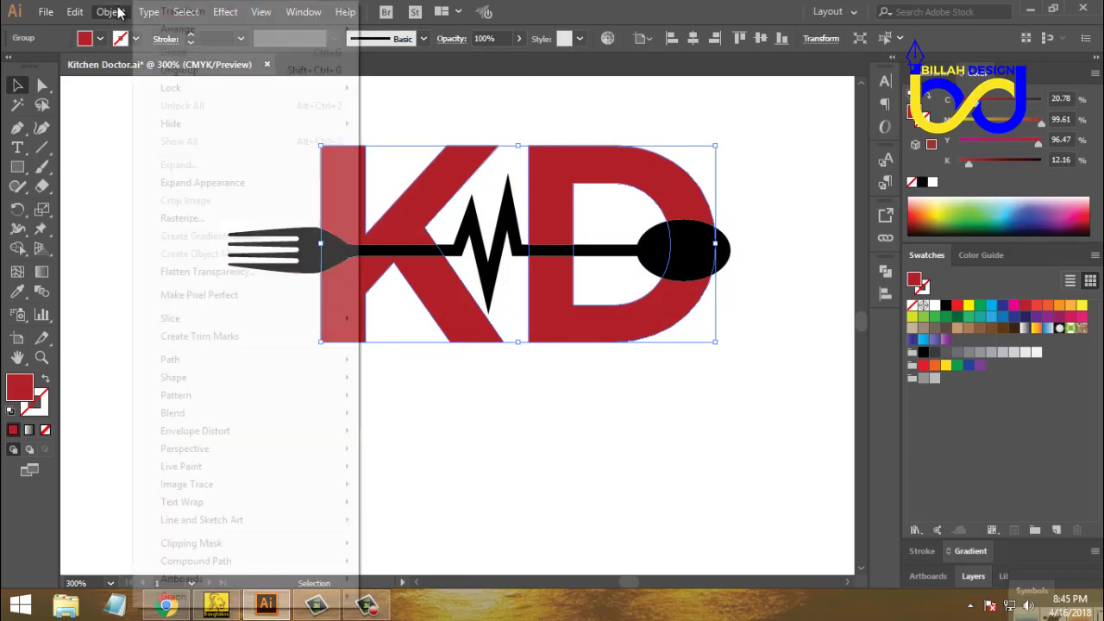
mouse_move(173, 91)
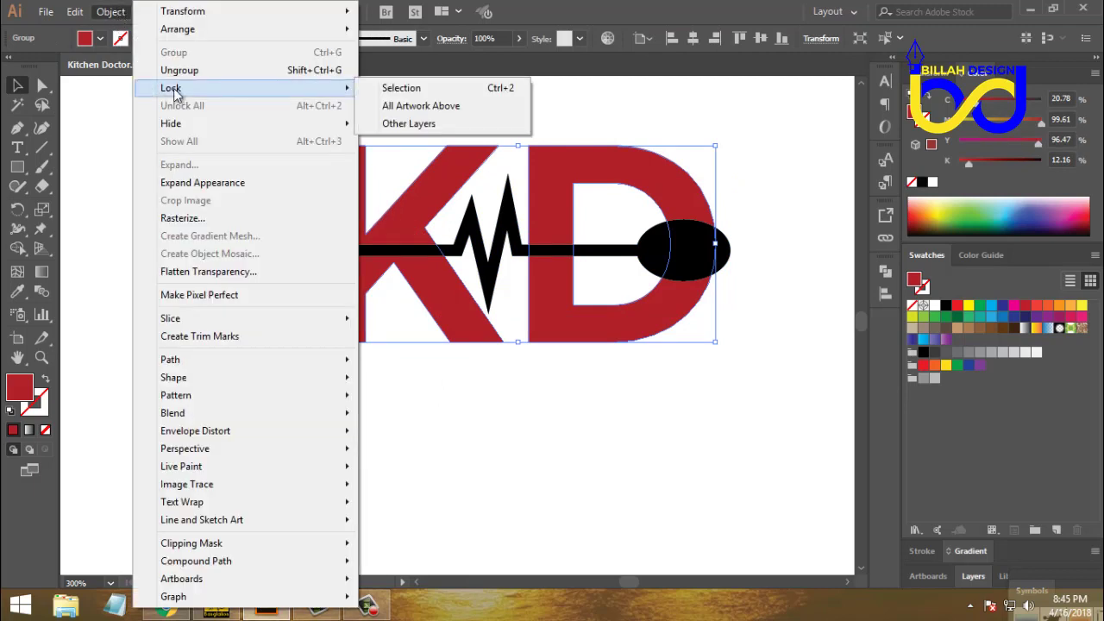
left_click(422, 89)
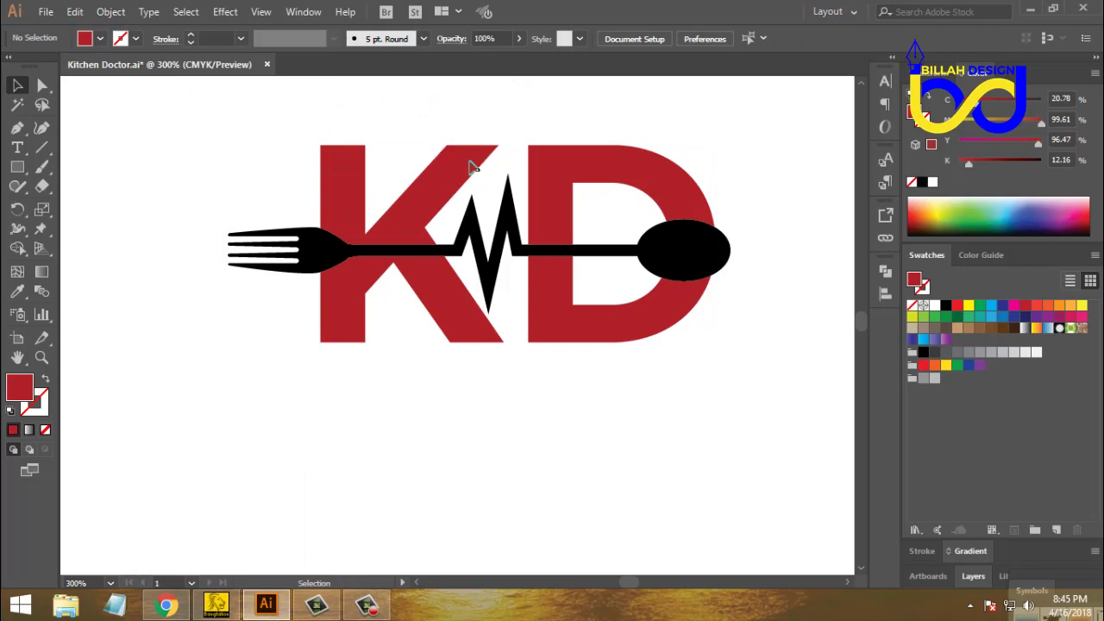
- Shift the fork tine anchor points three arrow-key steps right with Direct Selection
key("a")
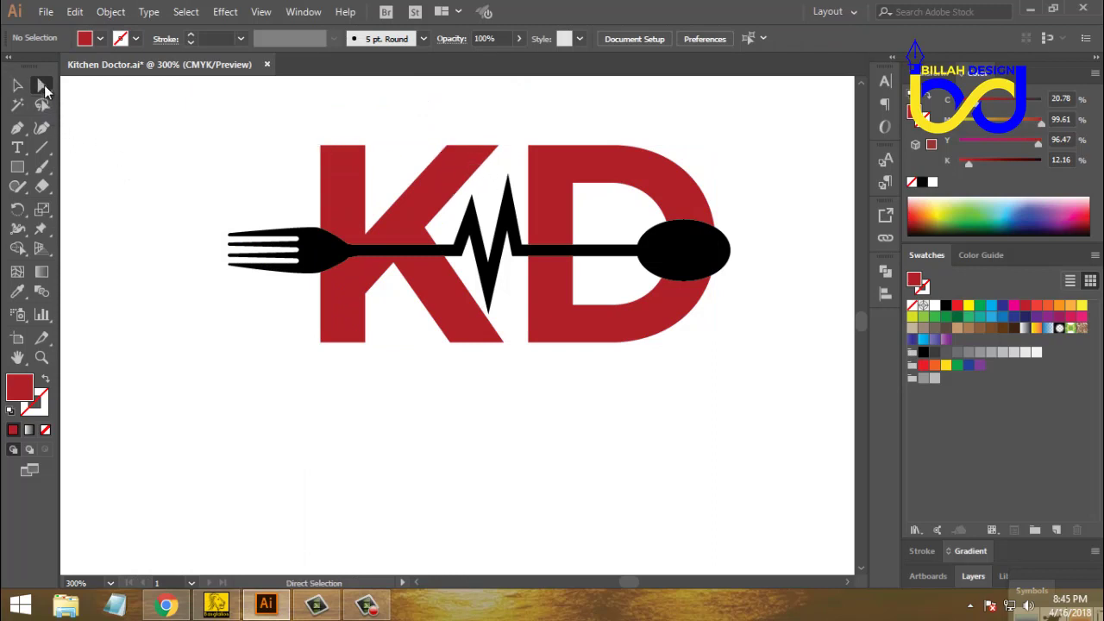
left_click_drag(164, 187, 375, 309)
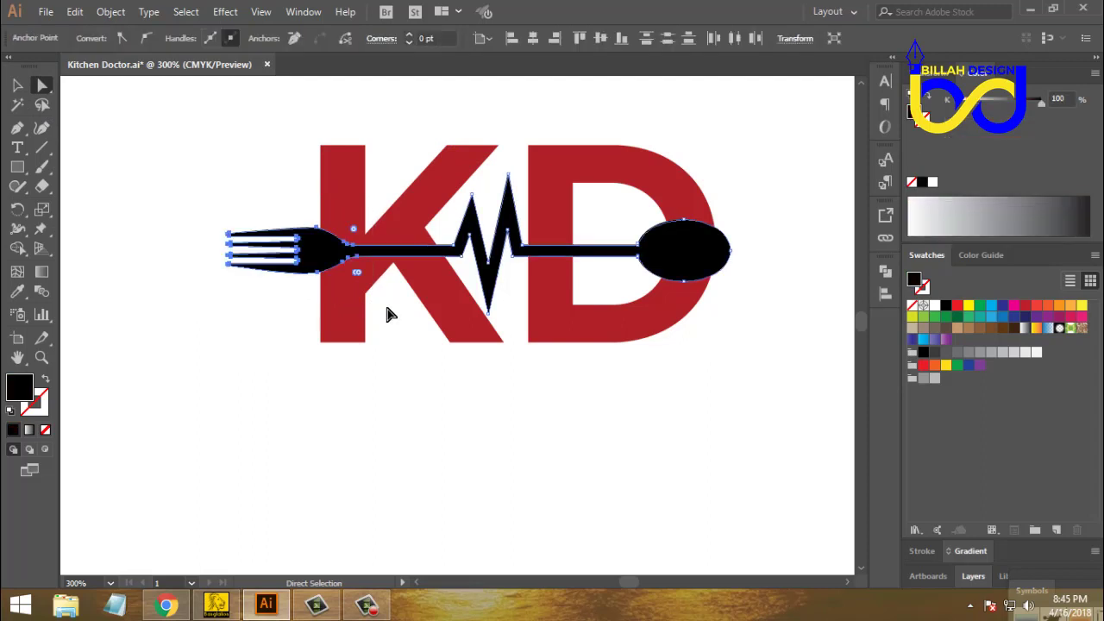
key("Right")
key("Right")
key("Right")
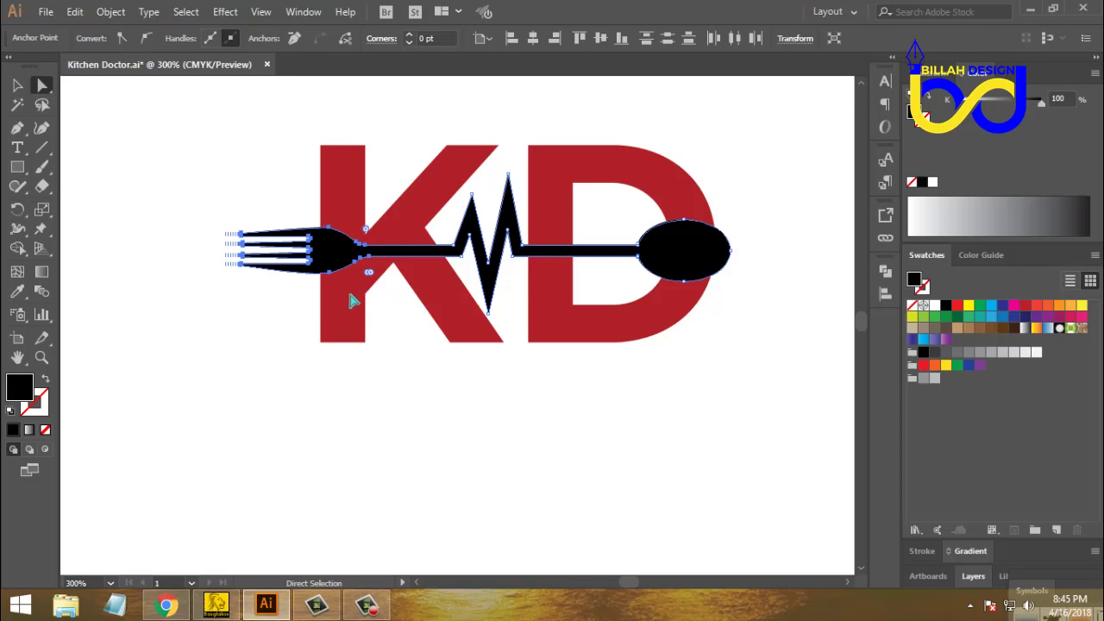
key("Right")
key("Right")
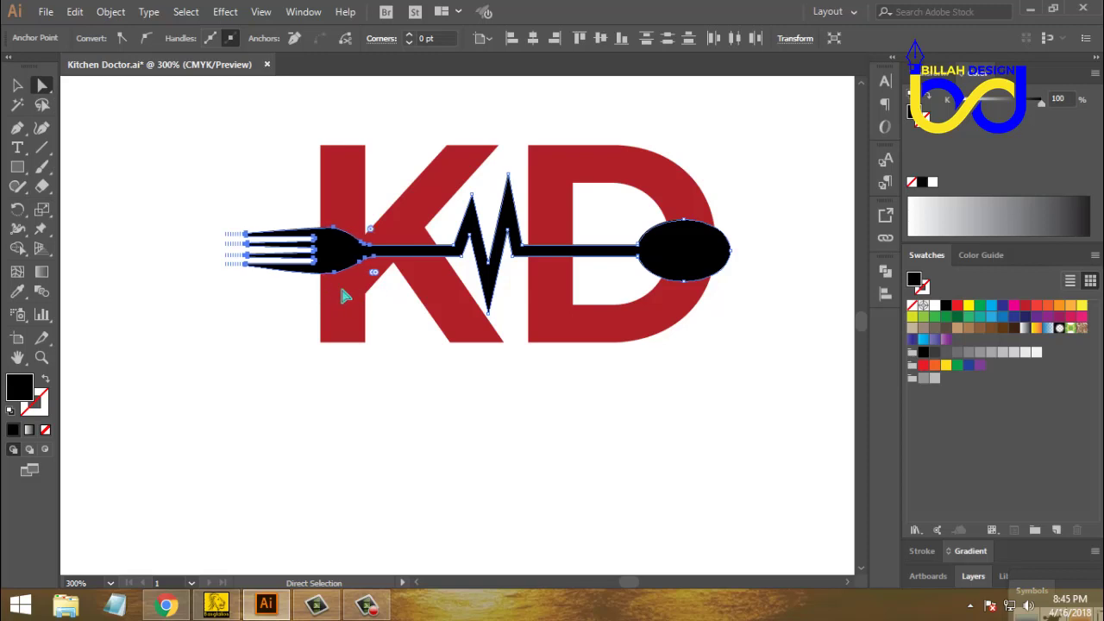
key("Right")
key("Right")
key("Right")
key("Right")
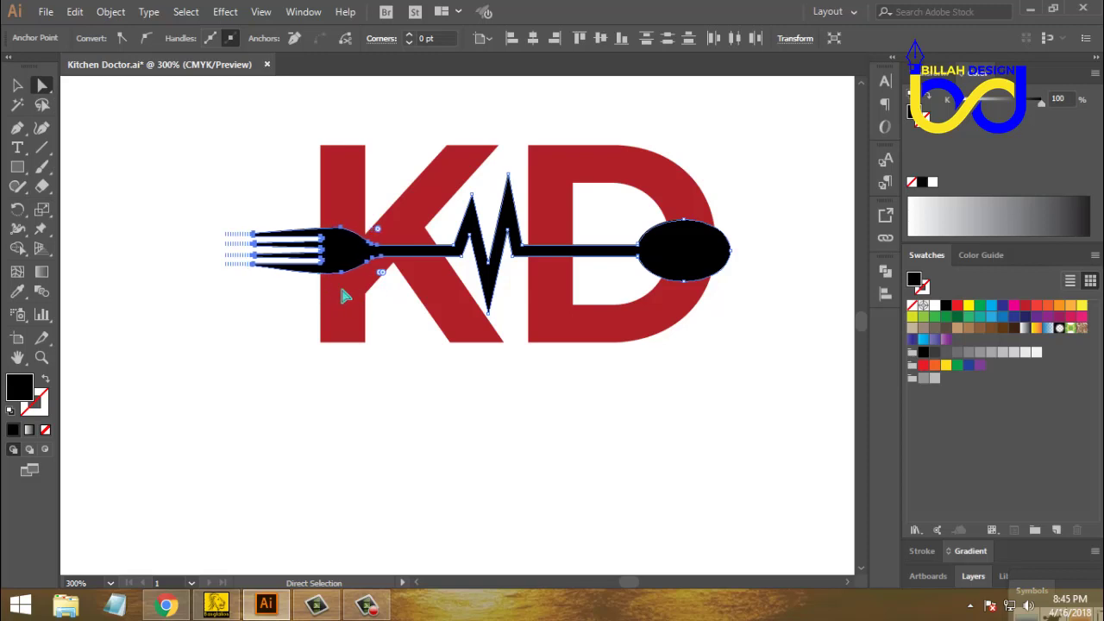
key("Right")
key("Right")
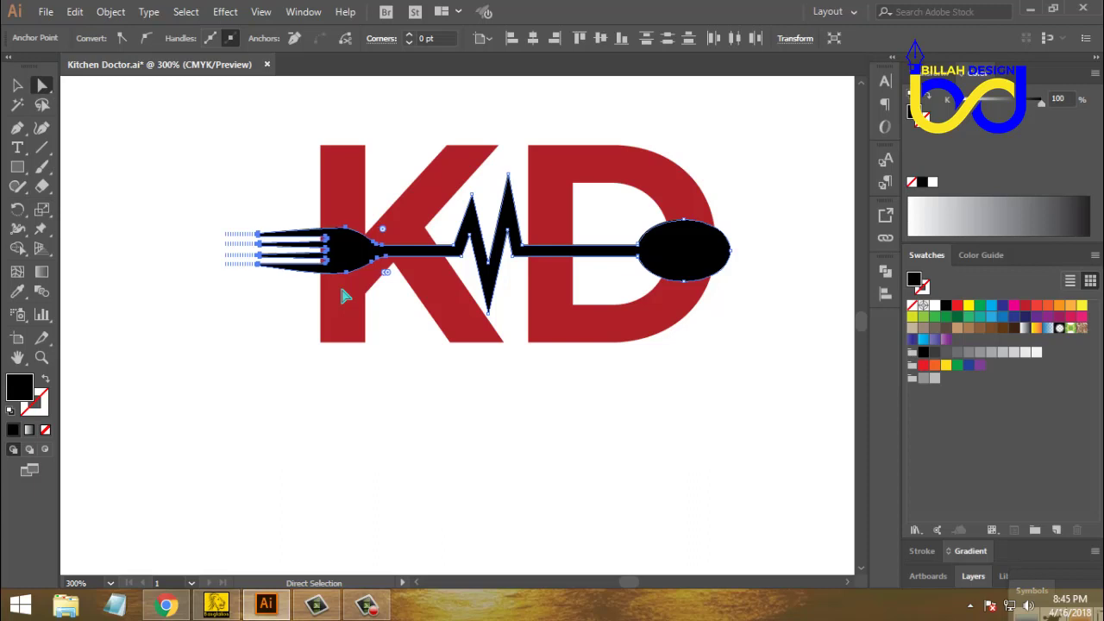
key("Left")
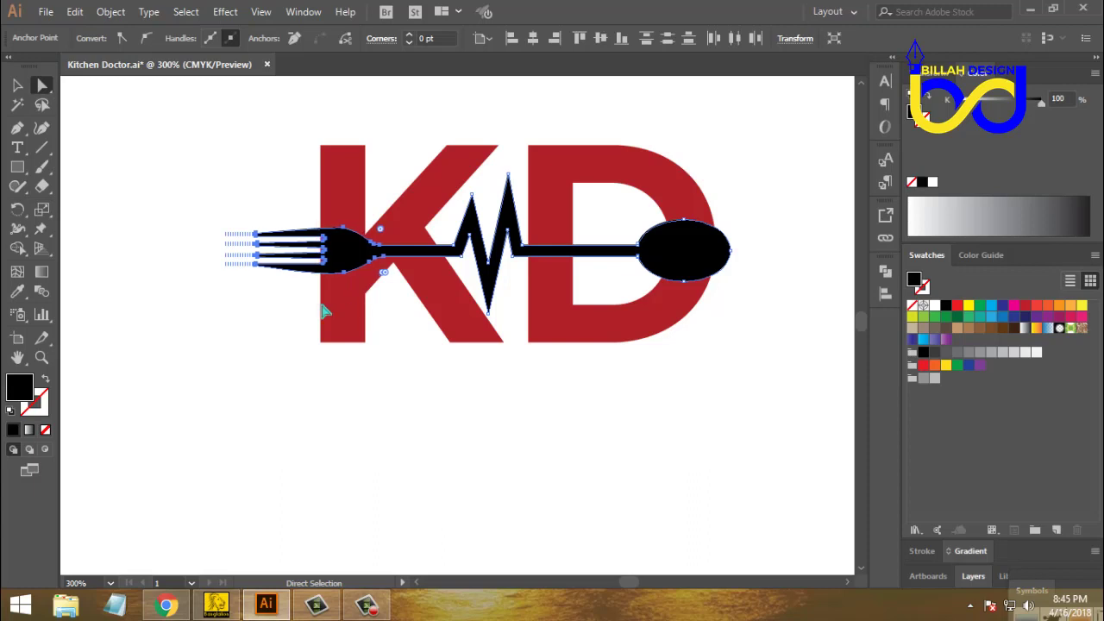
left_click(527, 382)
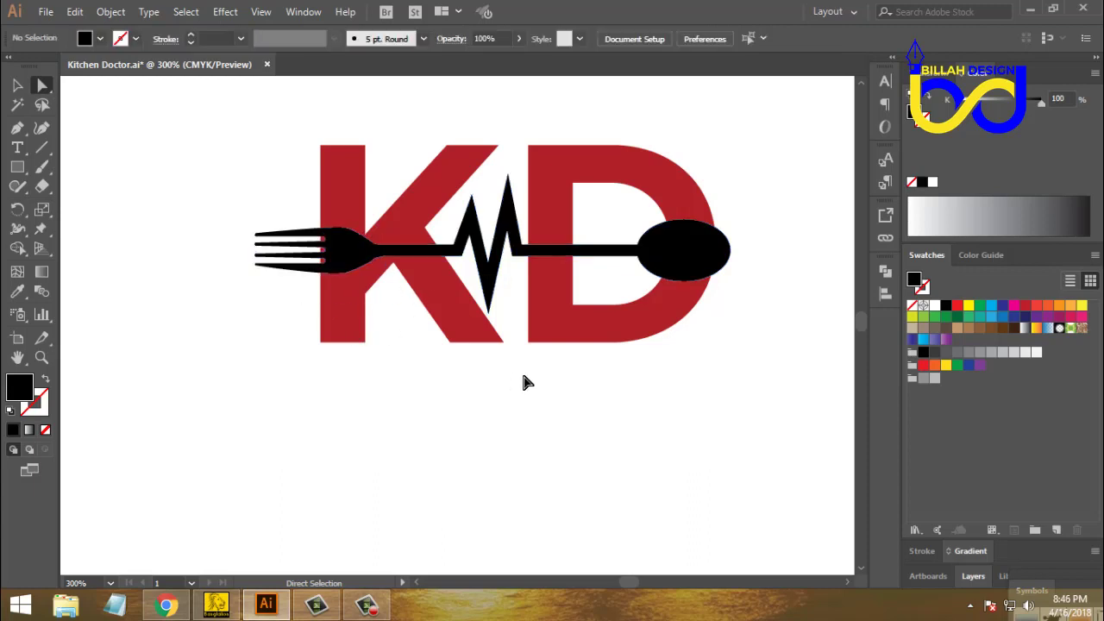
- Nudge the spoon oval three arrow-key steps right, then zoom out
scroll(675, 370, "right", 2)
left_click_drag(720, 215, 555, 302)
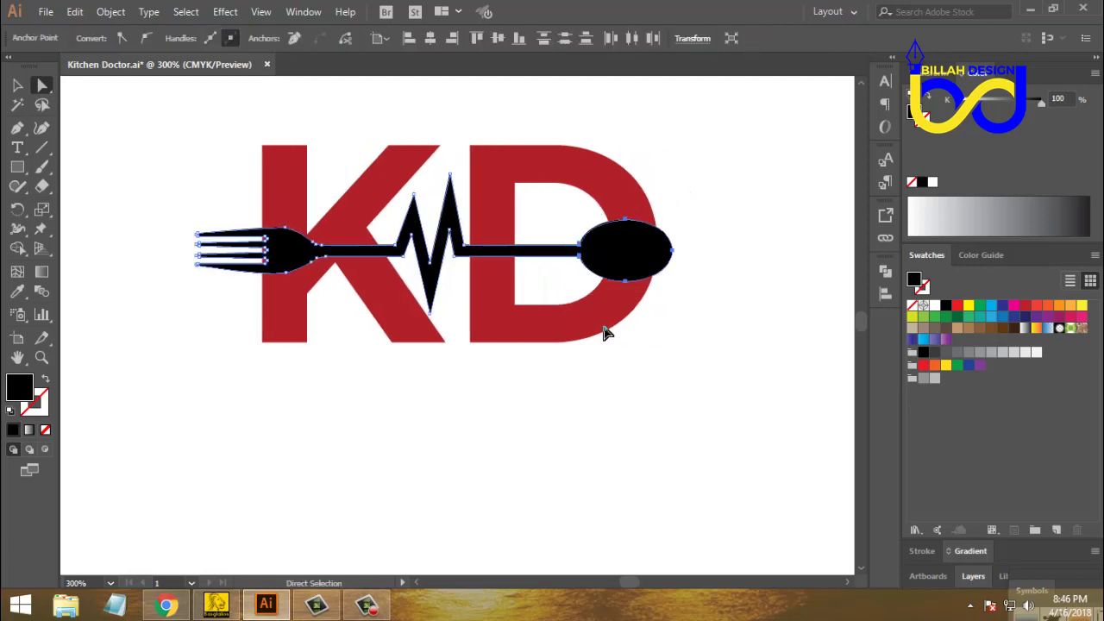
key("Right")
key("Right")
key("Right")
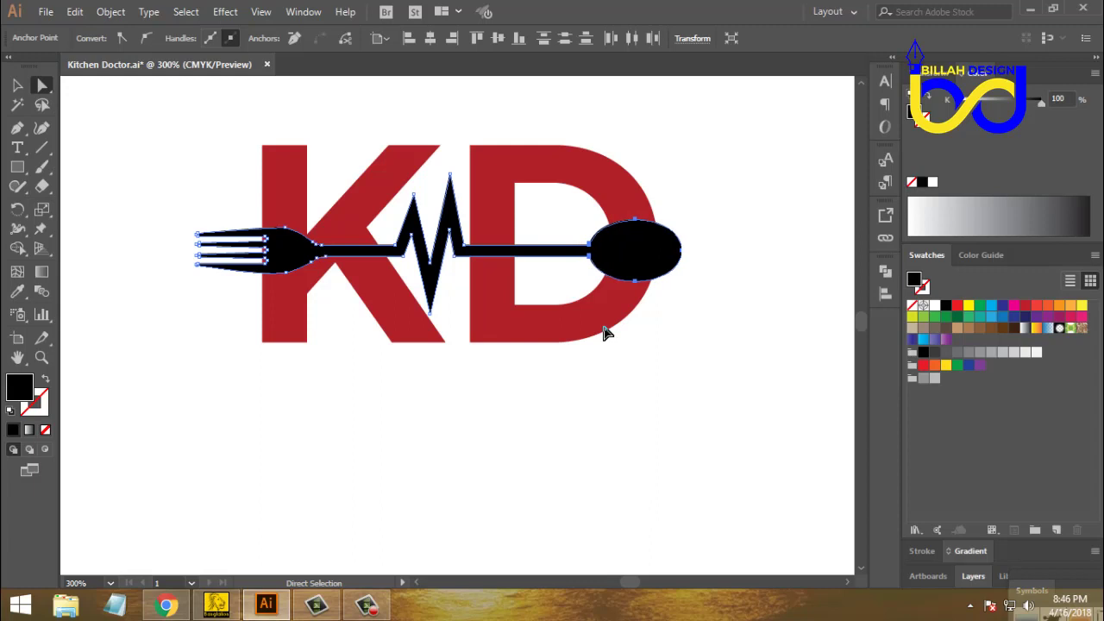
key("Right")
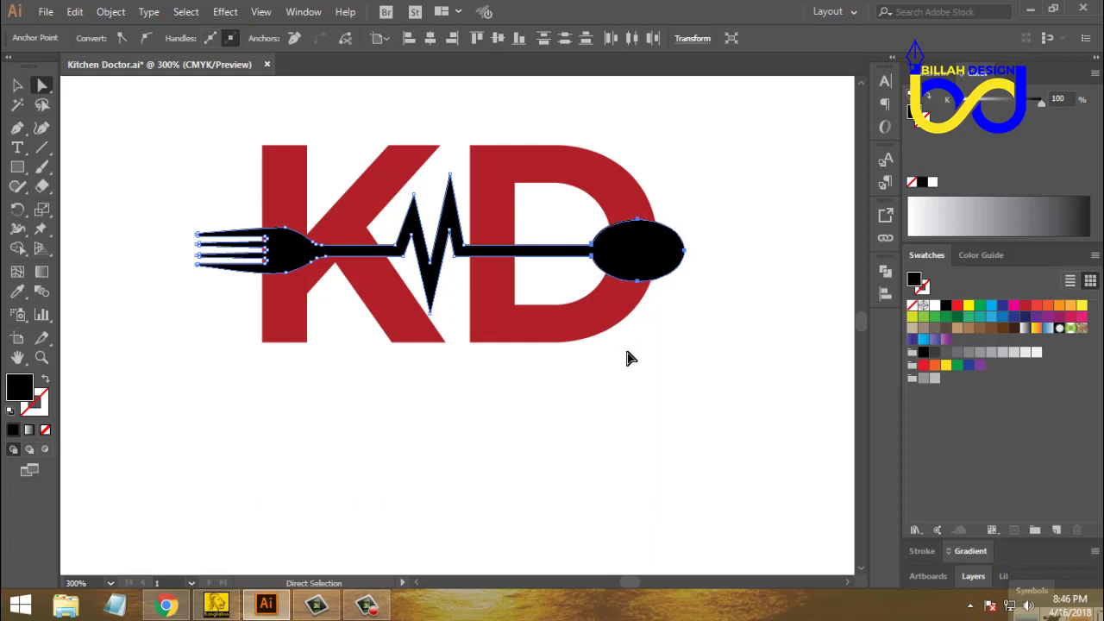
key("Right")
left_click(594, 381)
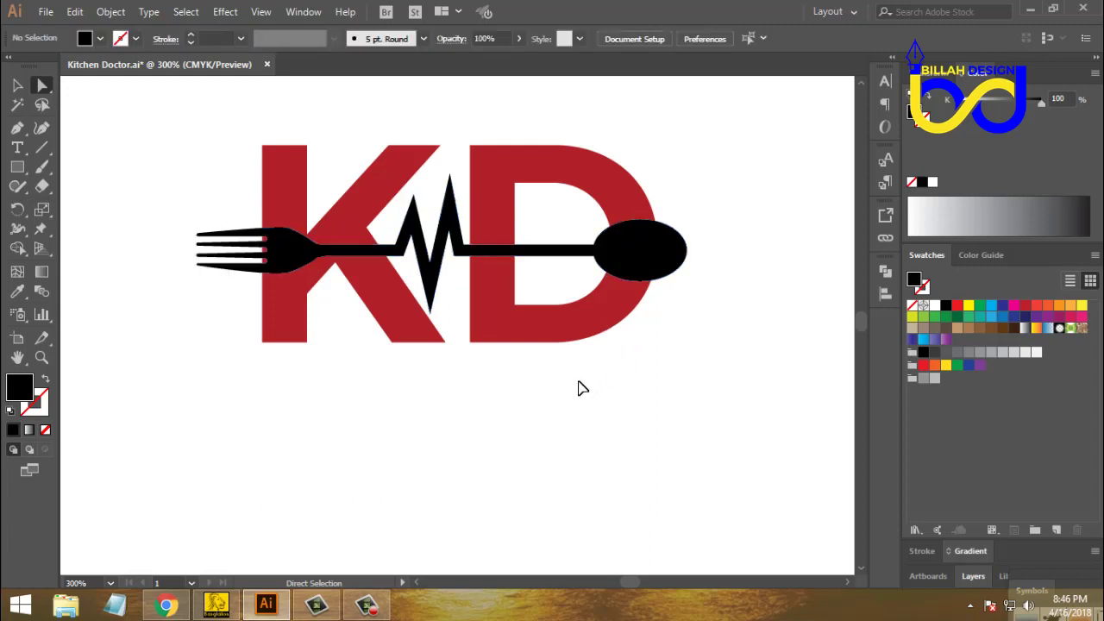
key("ctrl+minus")
key("ctrl+minus")
key("ctrl+minus")
key("ctrl+minus")
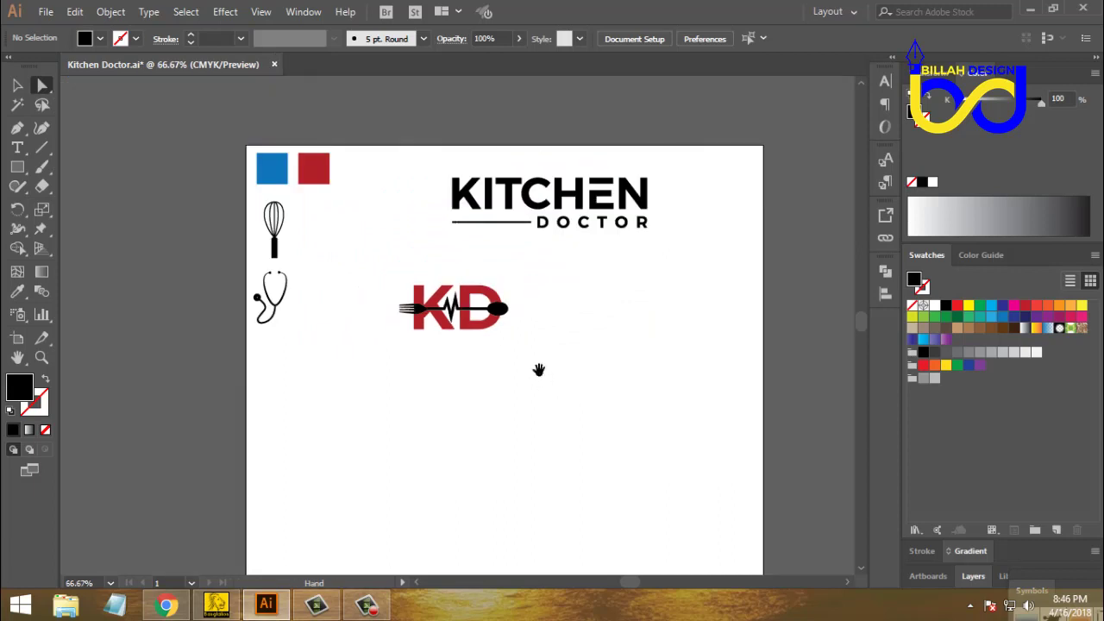
- Unlock all artwork with Object > Unlock All
key("ctrl+plus")
key("ctrl+plus")
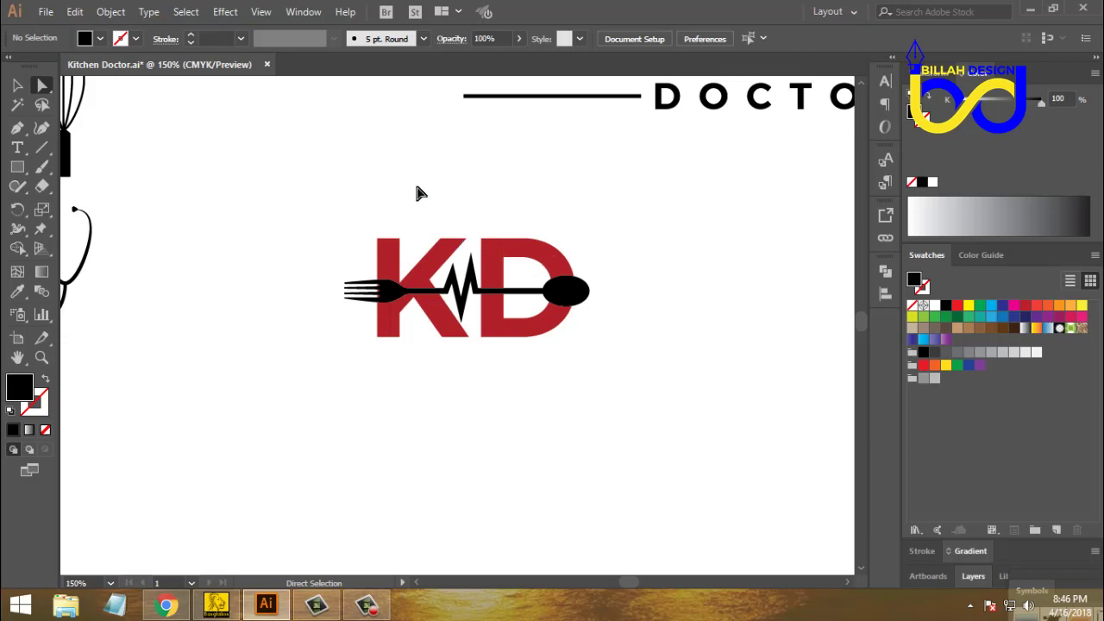
left_click(110, 12)
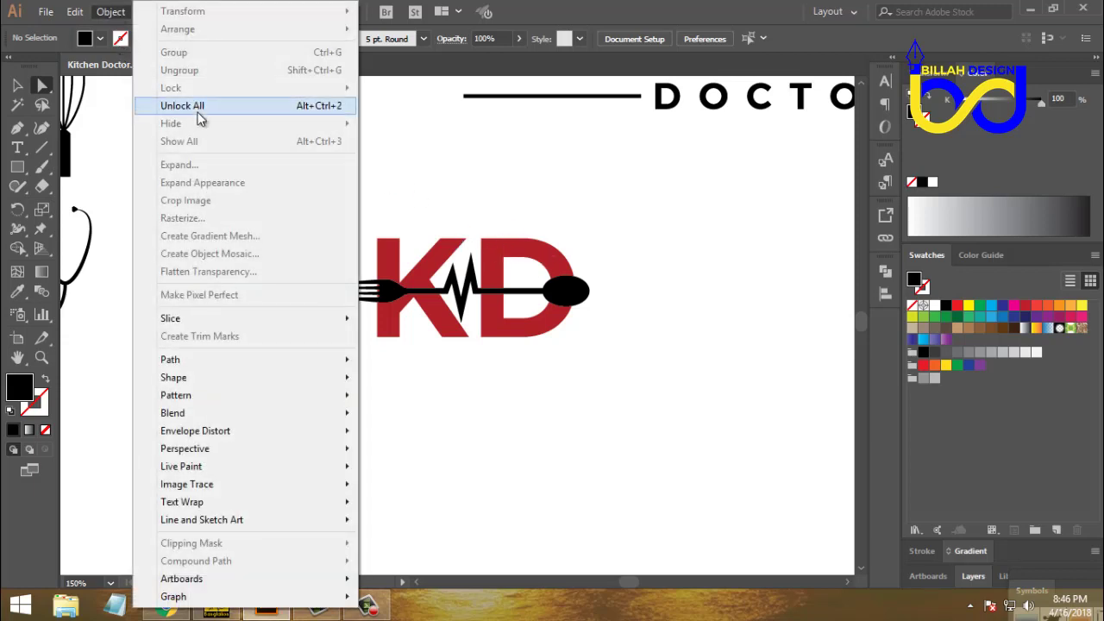
left_click(181, 105)
left_click(259, 307)
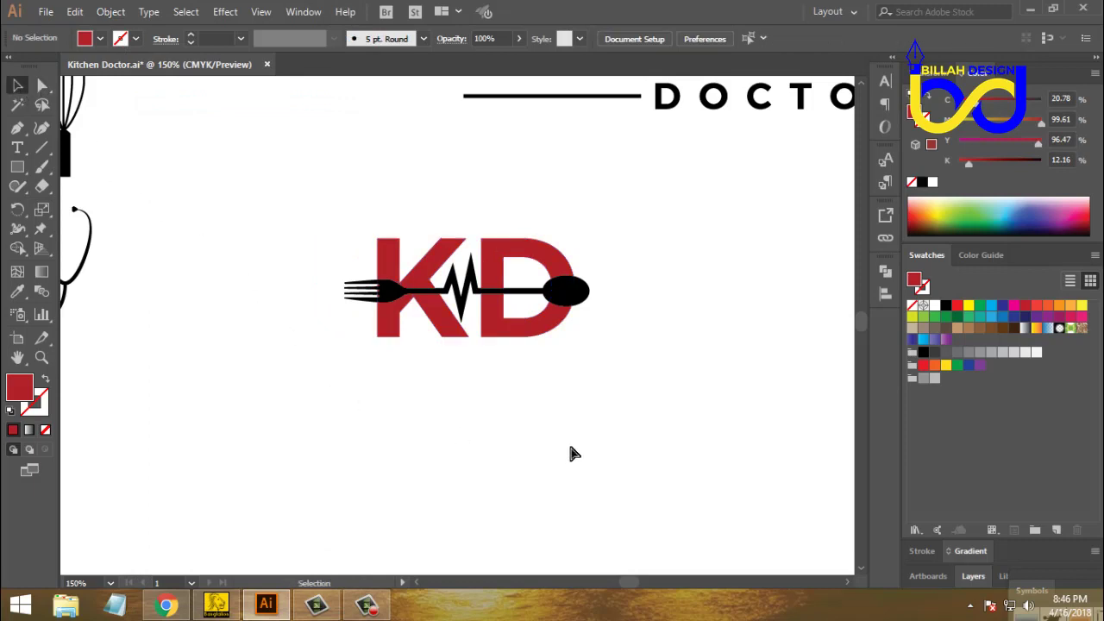
key("ctrl+minus")
key("ctrl+minus")
key("ctrl+plus")
key("ctrl+plus")
- Fill the fork–heartbeat–spoon line with the yellow swatch
left_click(567, 291)
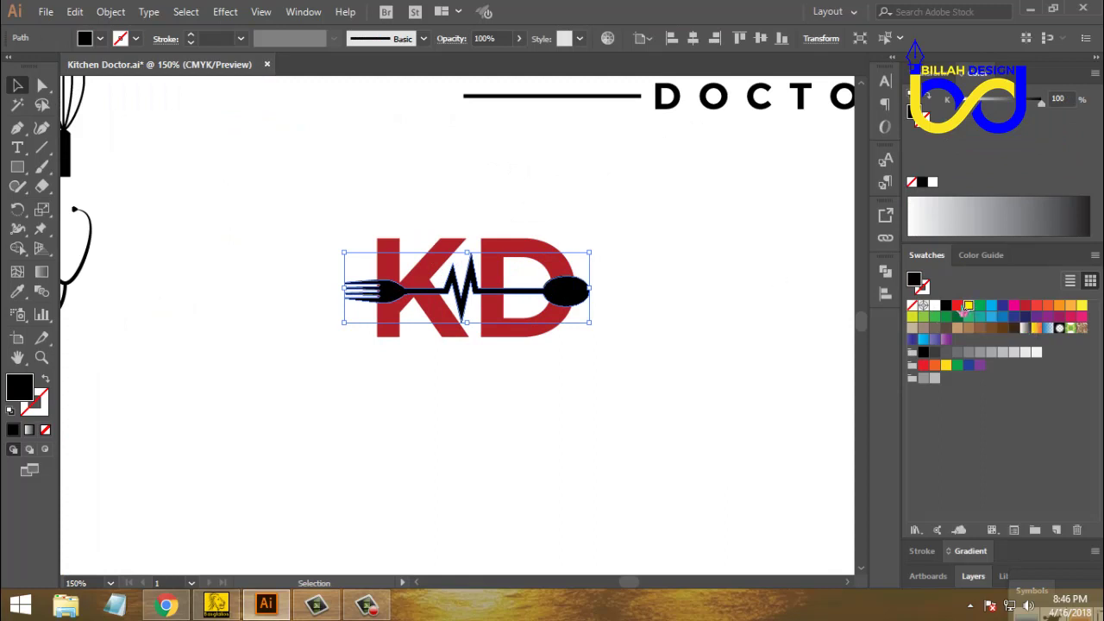
left_click(969, 308)
left_click(686, 388)
key("ctrl+1")
- Divide the whole KD logo where the shapes overlap using Pathfinder Divide
key("ctrl+minus")
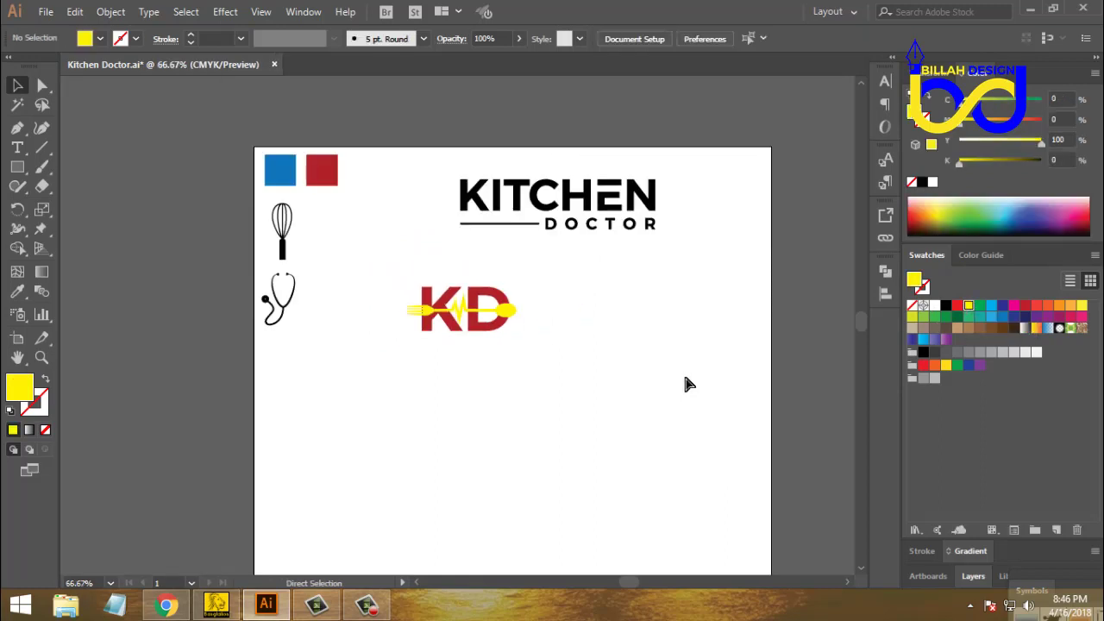
key("ctrl+equal")
key("ctrl+equal")
key("ctrl+equal")
key("space")
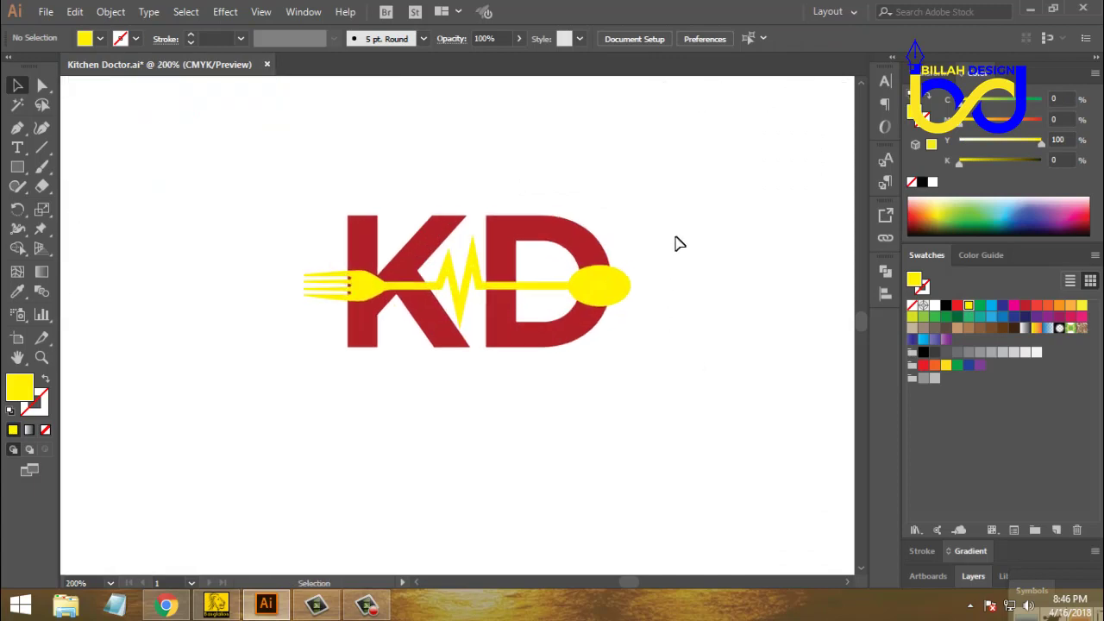
left_click_drag(680, 222, 354, 393)
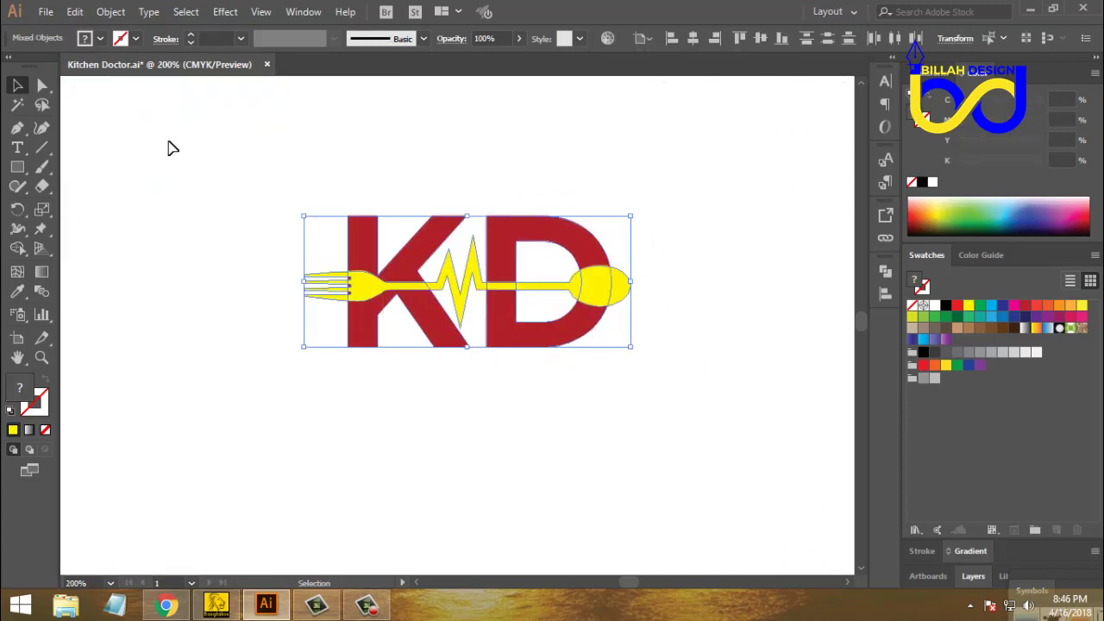
left_click(886, 271)
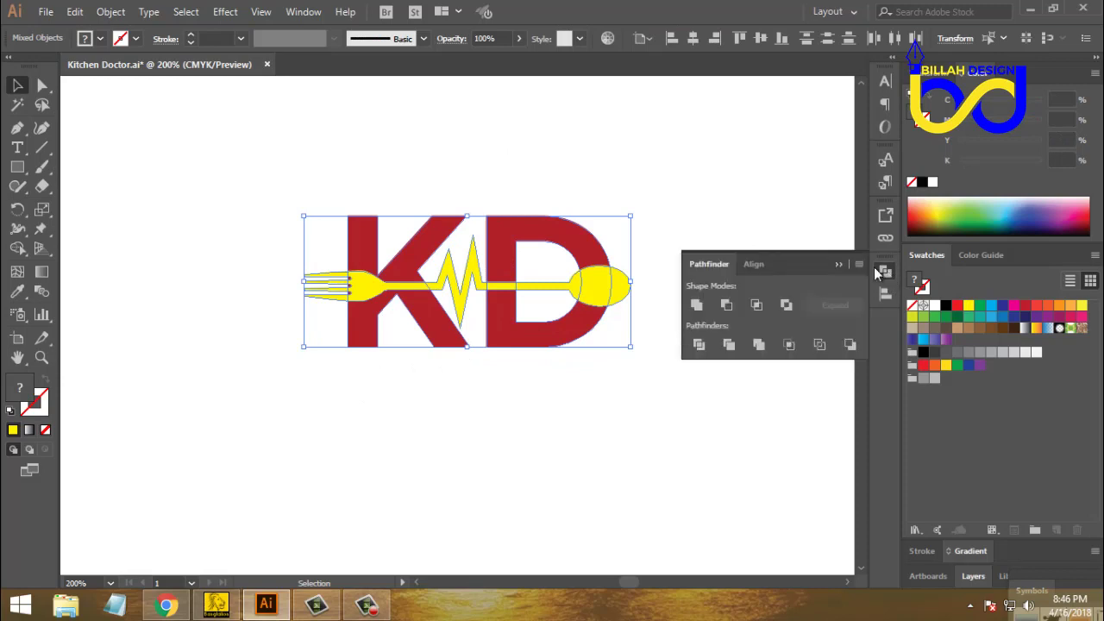
left_click(701, 344)
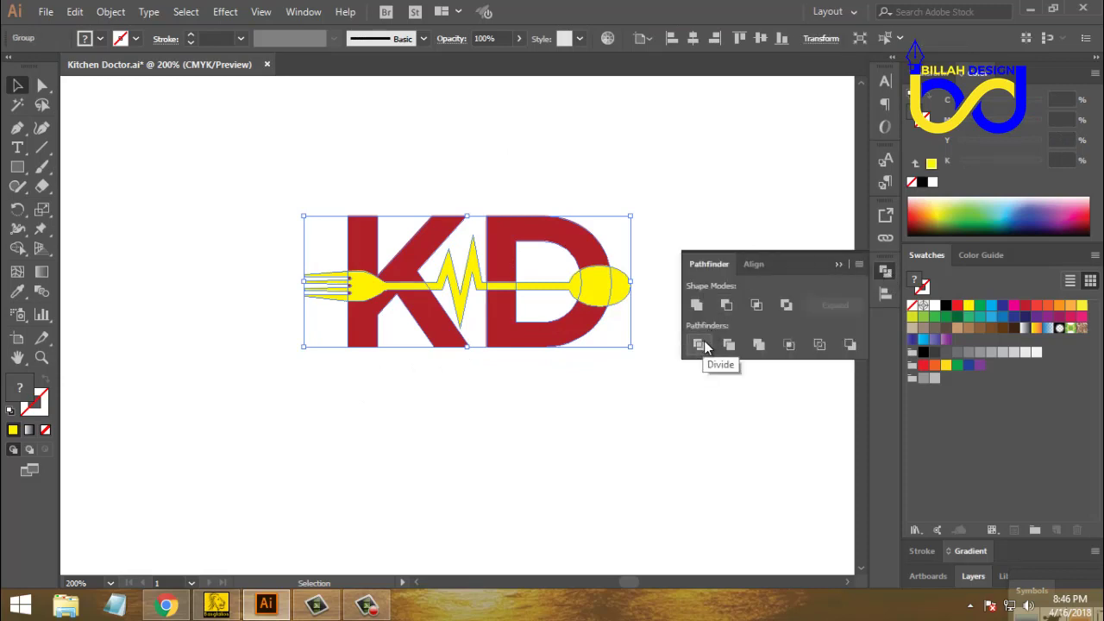
left_click(886, 271)
- Ungroup the divided logo pieces
right_click(729, 184)
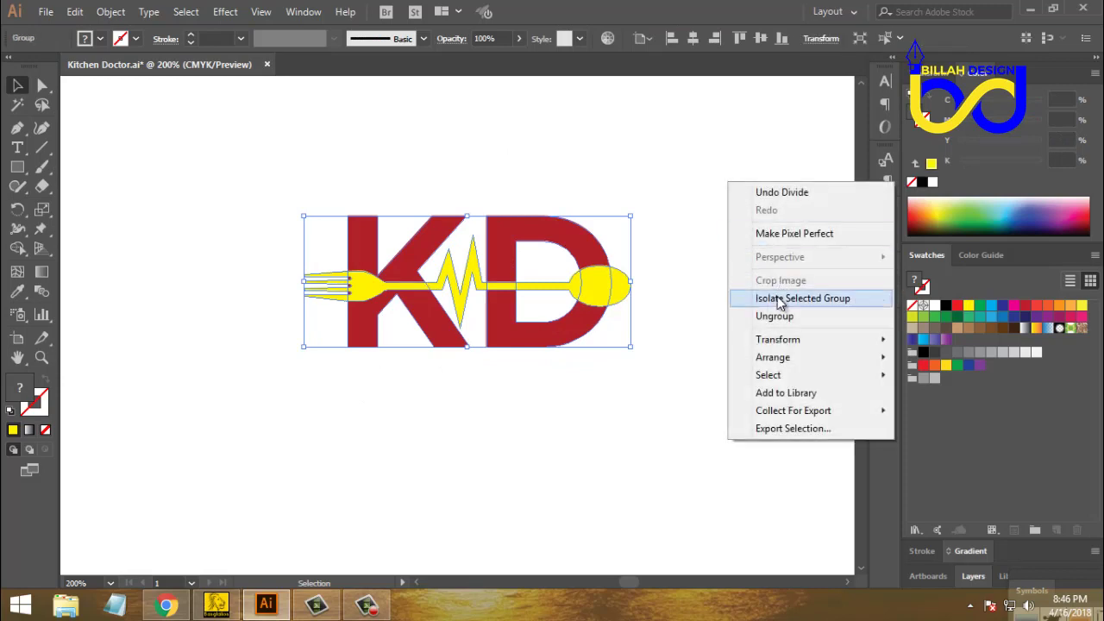
left_click(764, 319)
left_click(724, 308)
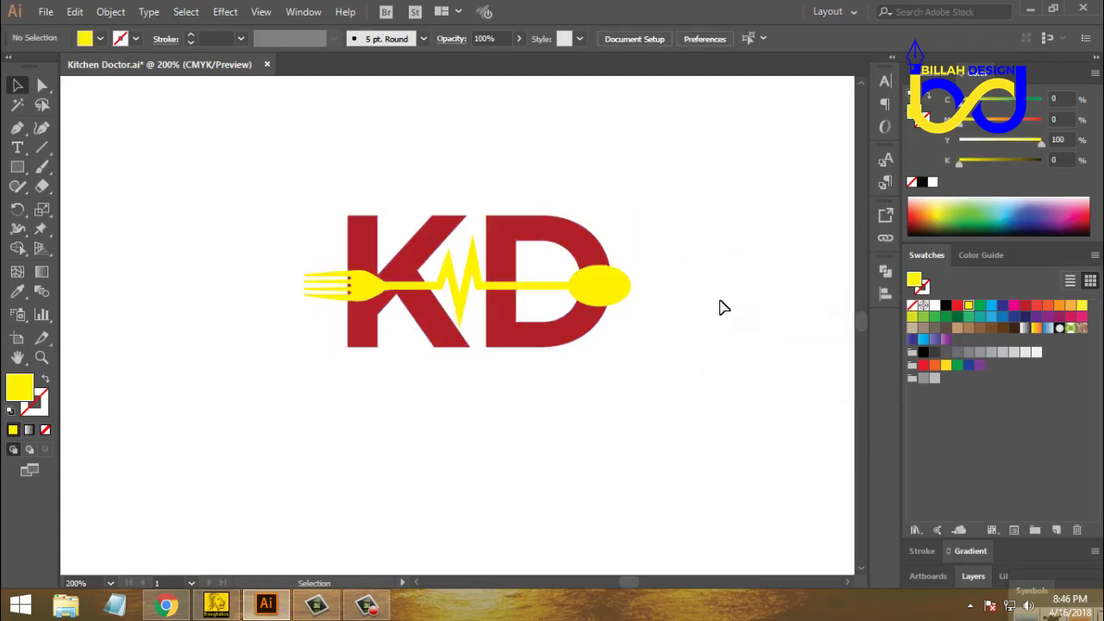
- Check the separate line, spoon ellipse and zigzag pieces one by one
left_click(604, 286)
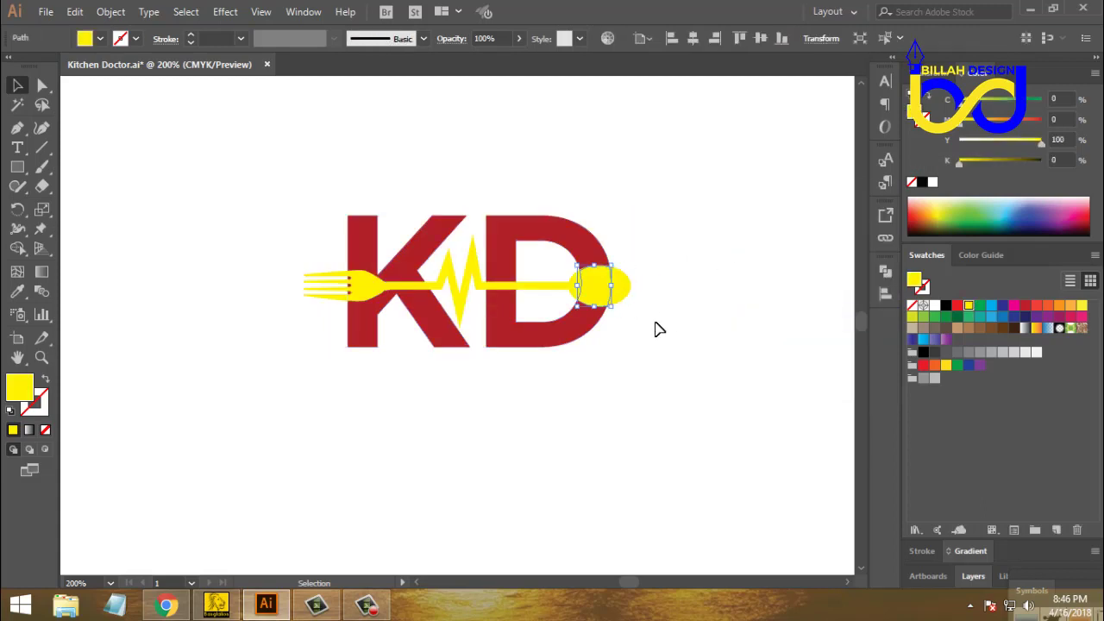
left_click(658, 328)
left_click(576, 283)
left_click(660, 338)
left_click(621, 291)
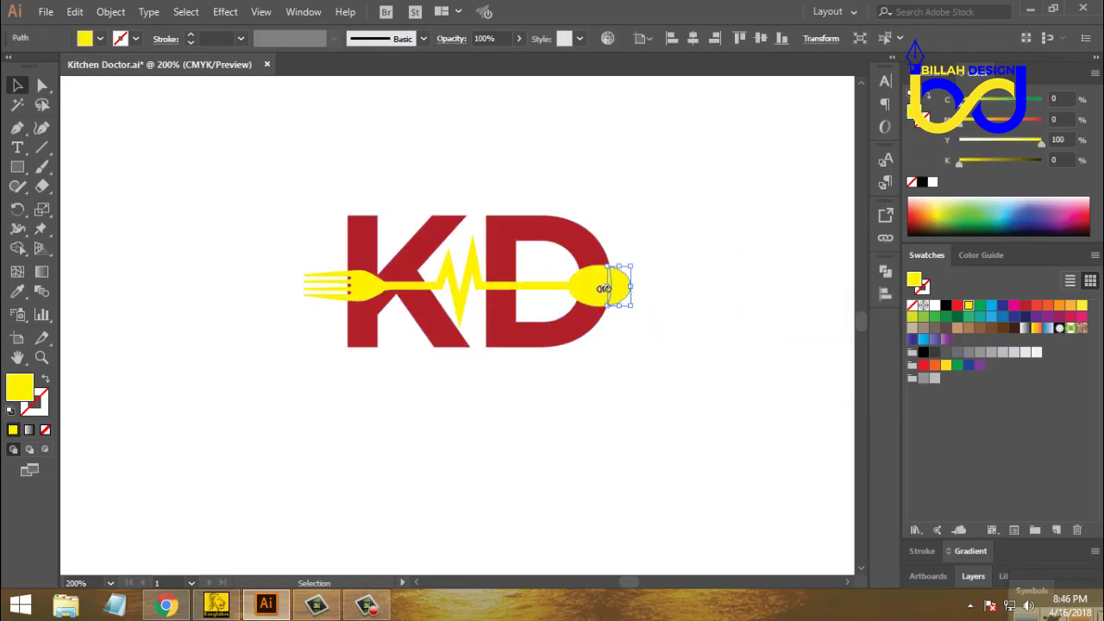
left_click(512, 397)
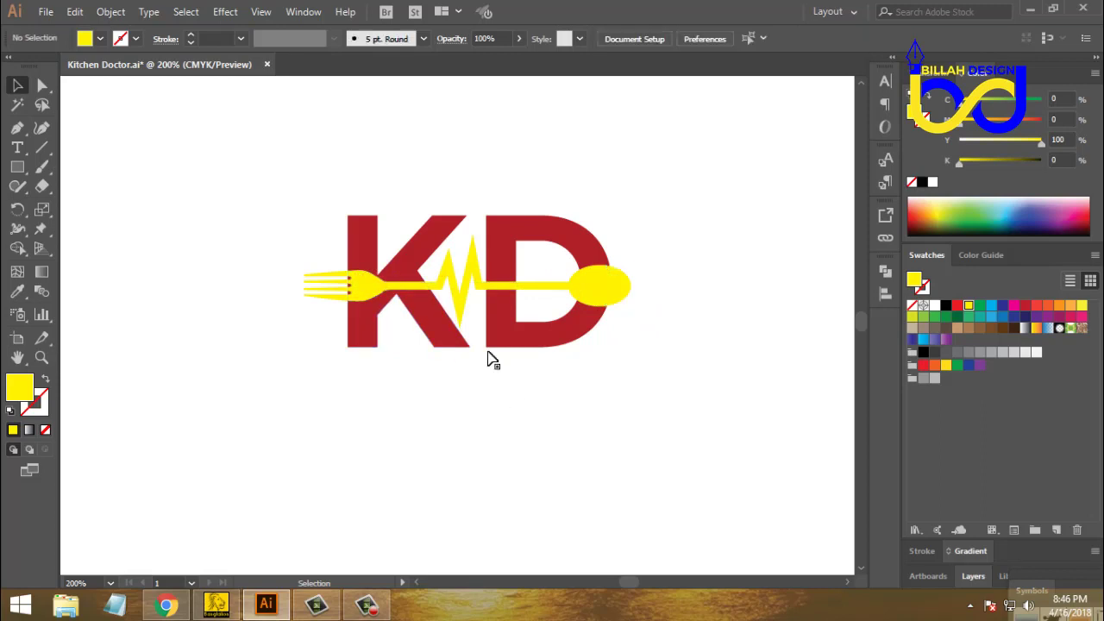
left_click(469, 313)
left_click(659, 371)
- Magic-wand select every yellow piece and unite them into a single shape
left_click(627, 303)
left_click(648, 363)
left_click(17, 104)
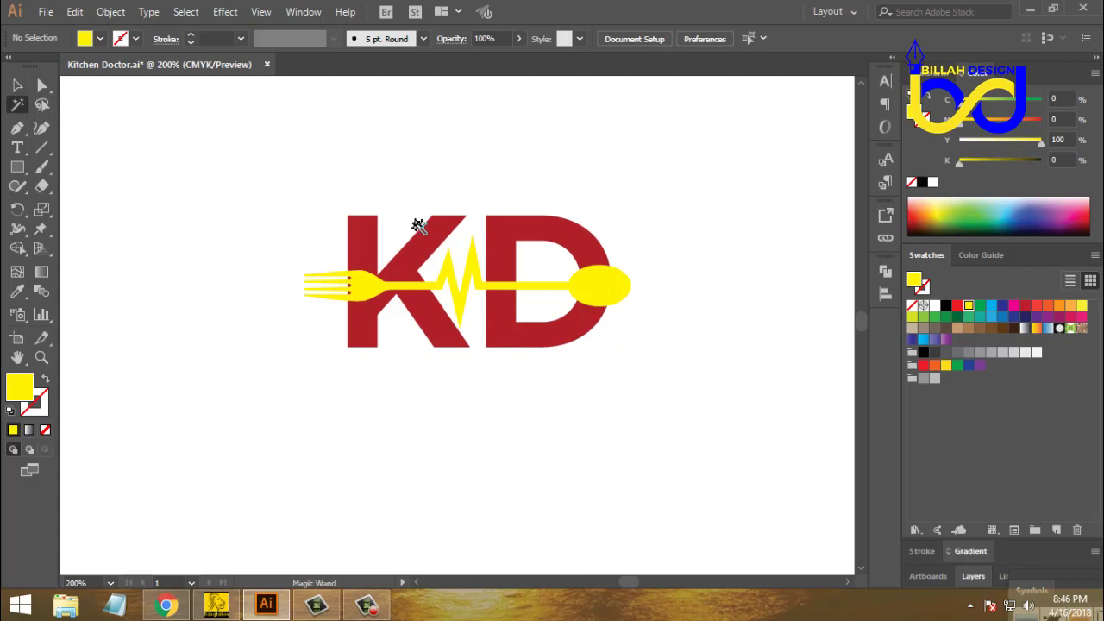
left_click(618, 283)
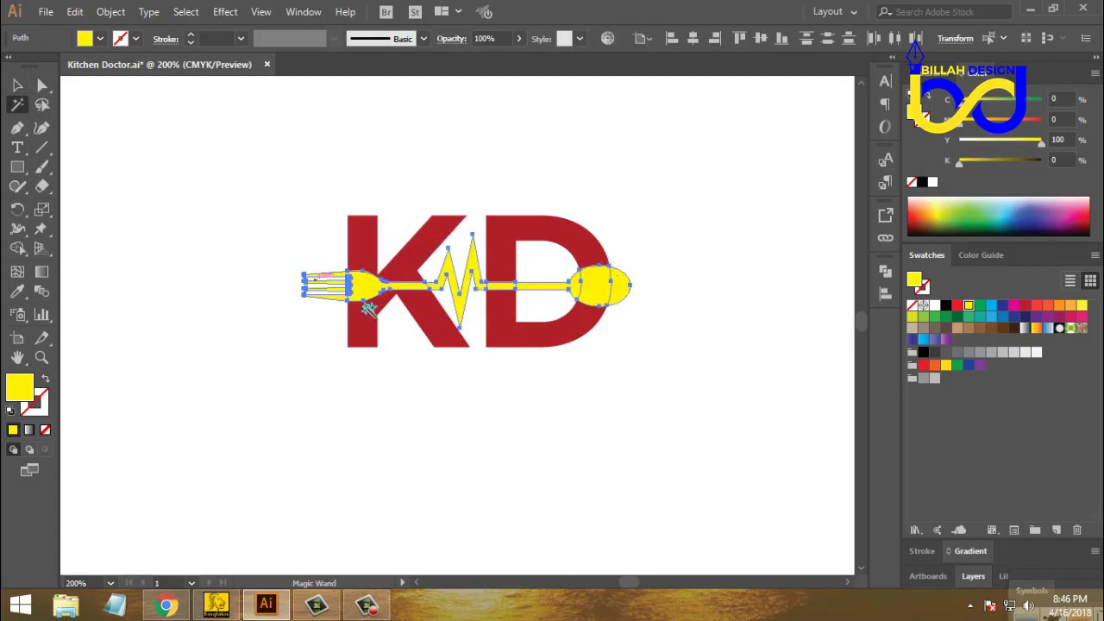
left_click(618, 378)
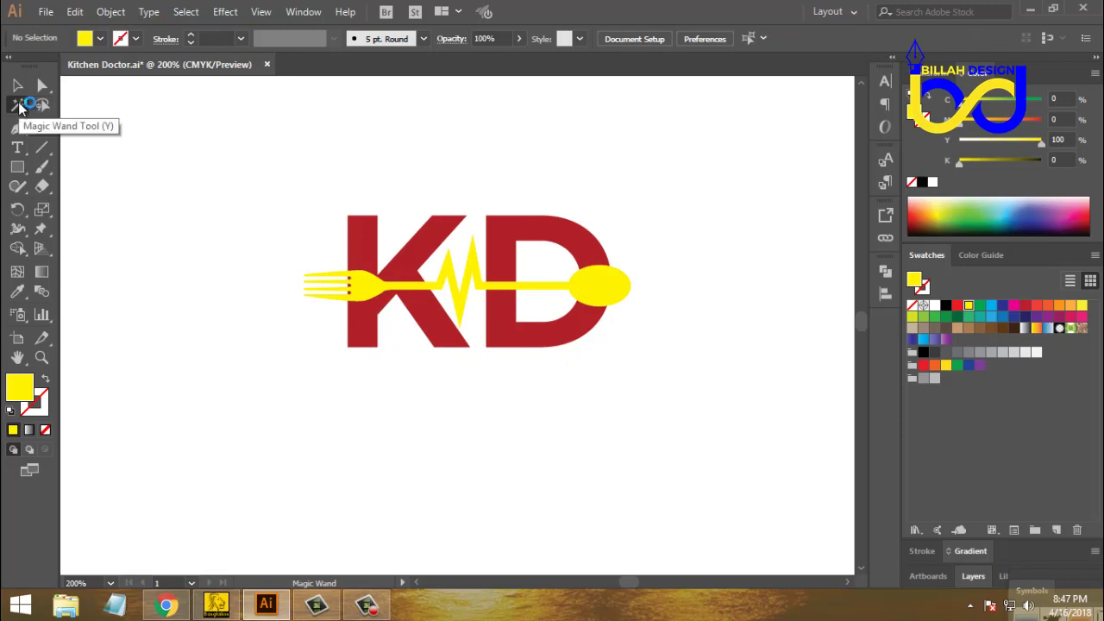
left_click(17, 104)
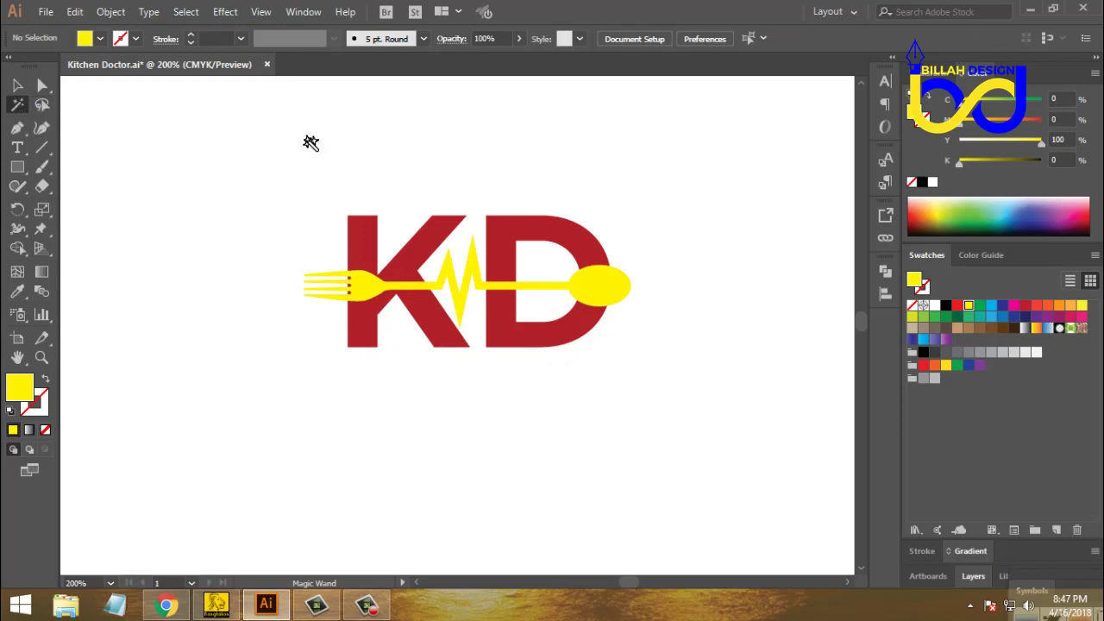
left_click(625, 286)
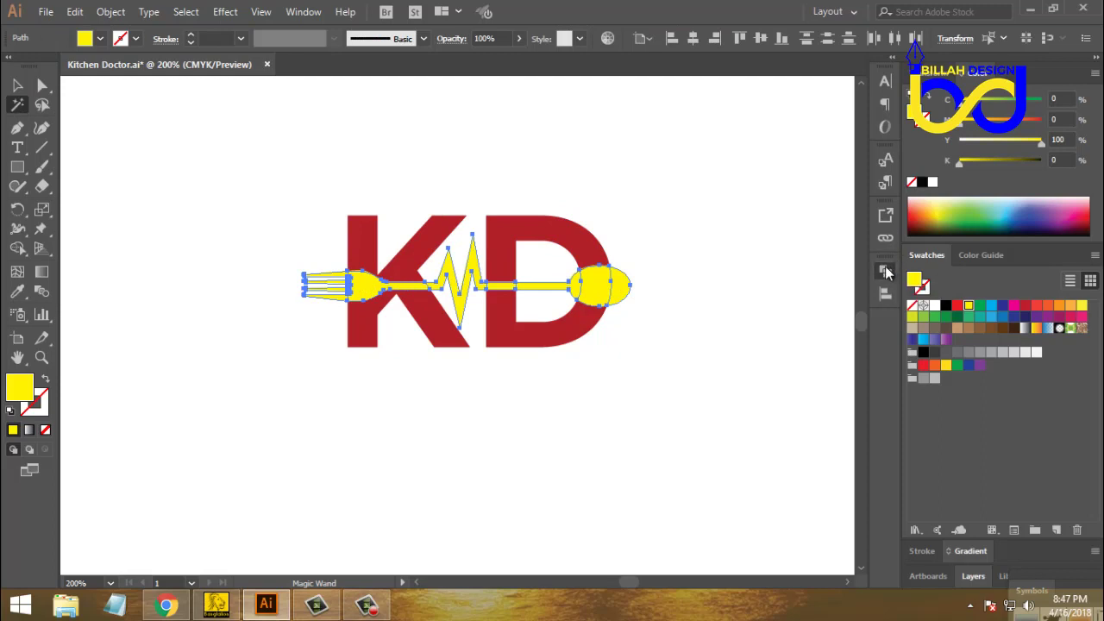
left_click(885, 271)
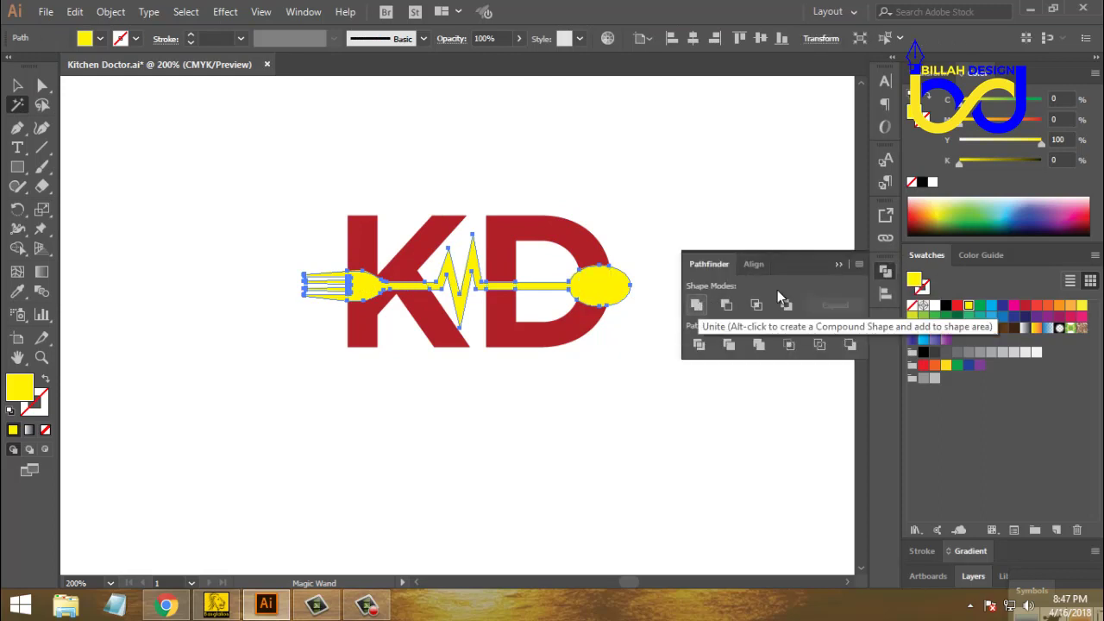
left_click(885, 271)
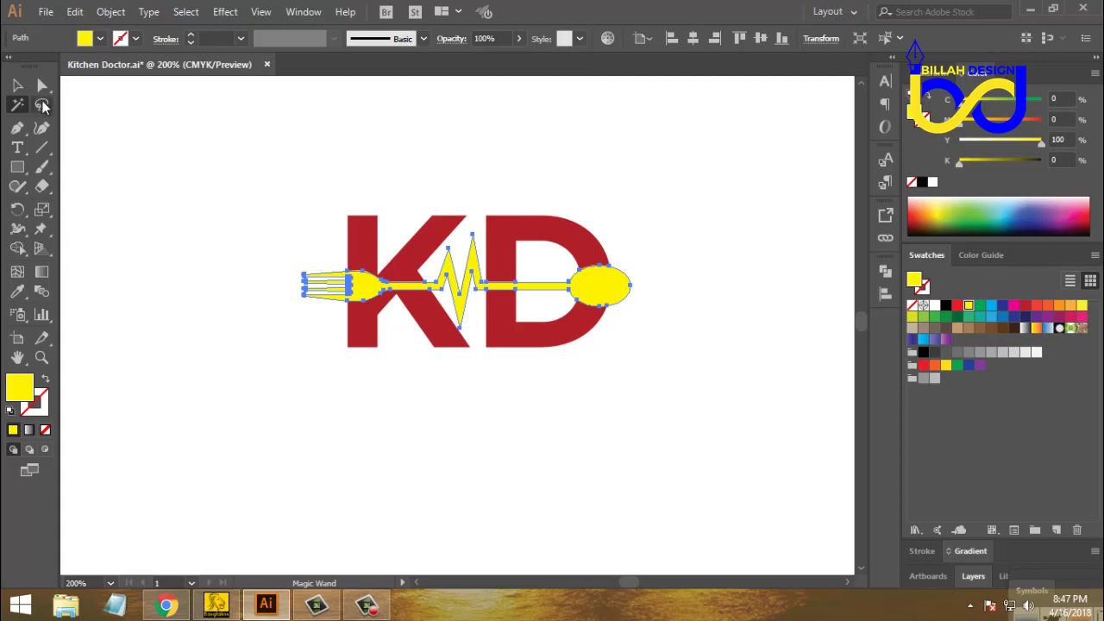
left_click(17, 85)
left_click(424, 442)
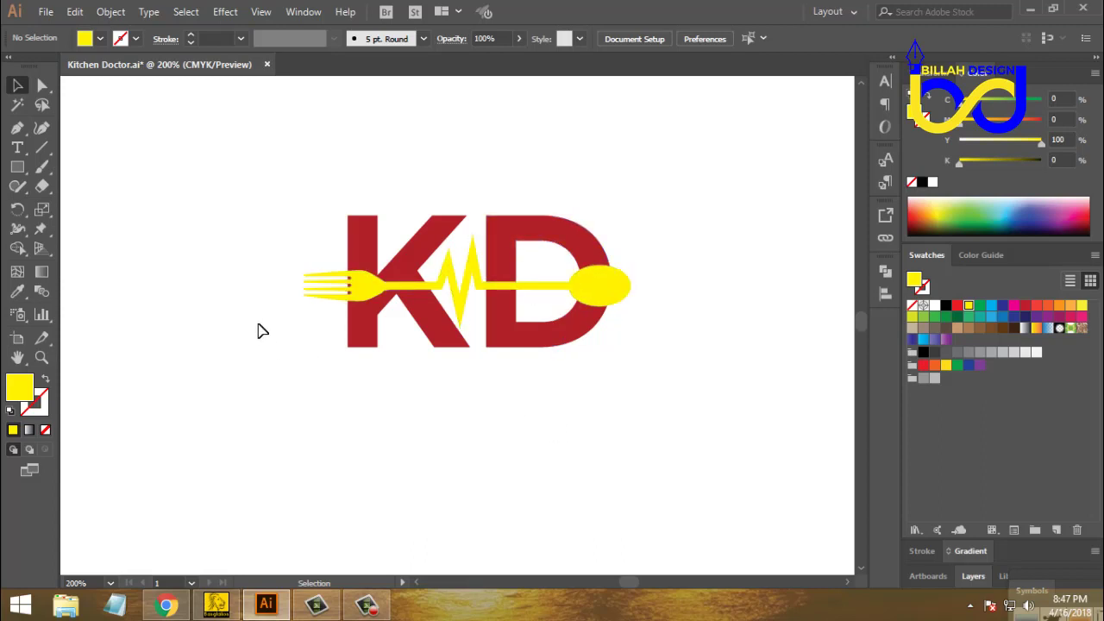
- Draw a short straight line at top left, move the line and shapes down-right, then deselect
left_click(42, 149)
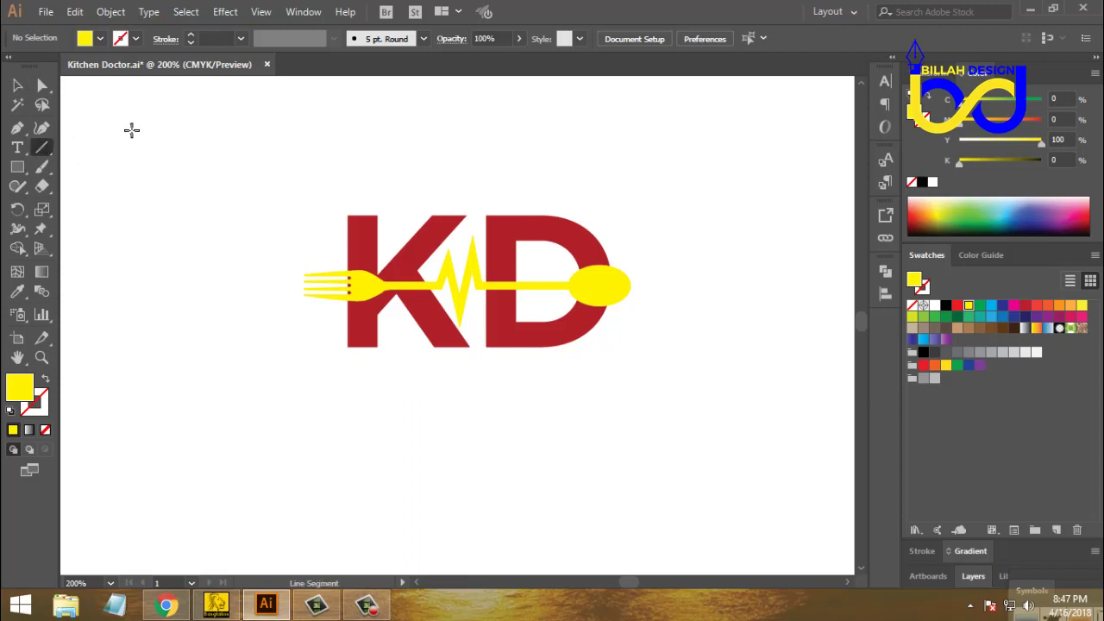
left_click_drag(131, 132, 218, 187)
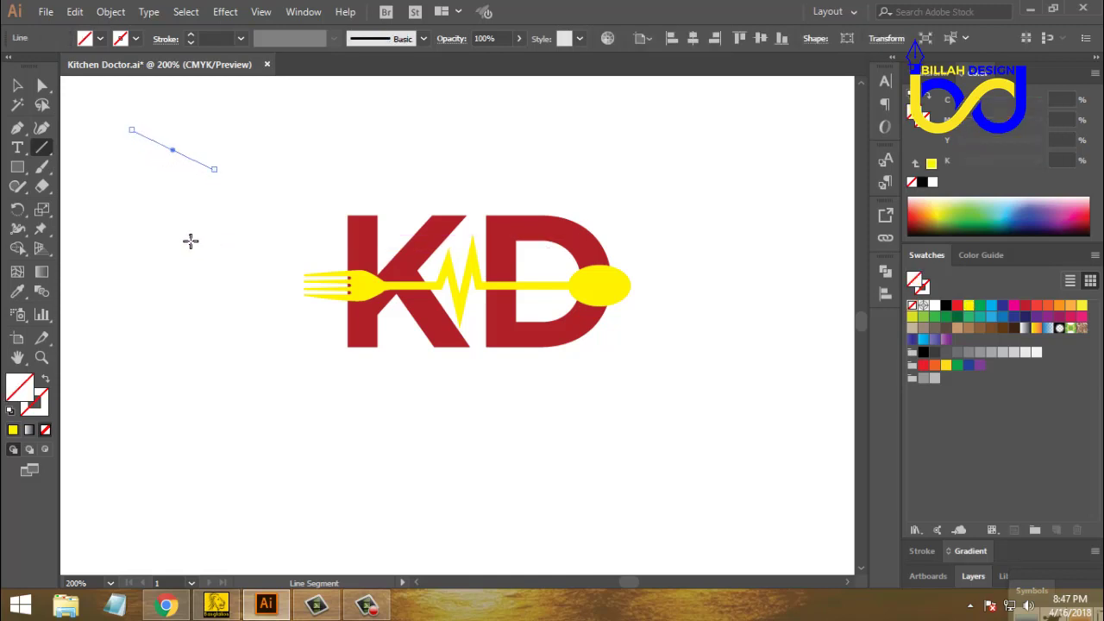
left_click(18, 105)
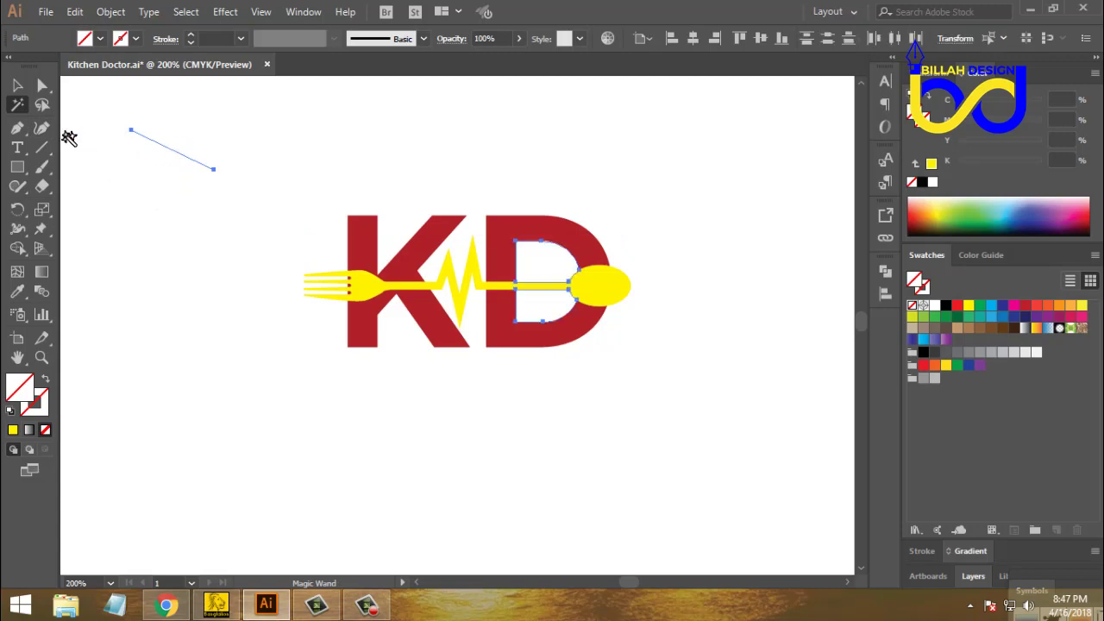
left_click(17, 85)
left_click_drag(244, 174, 365, 152)
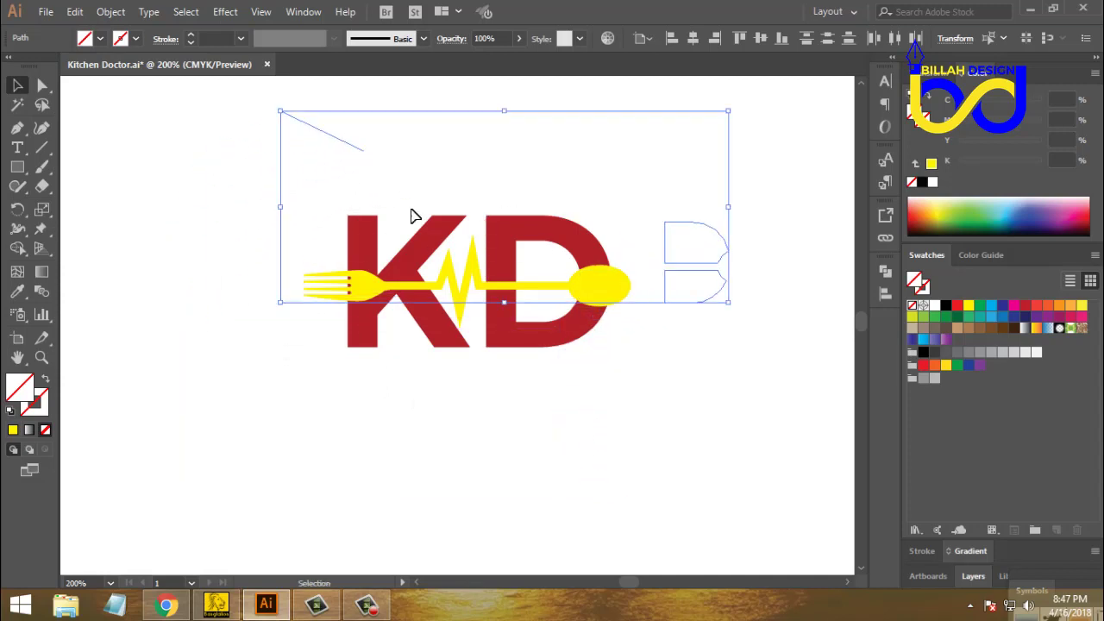
left_click(529, 251)
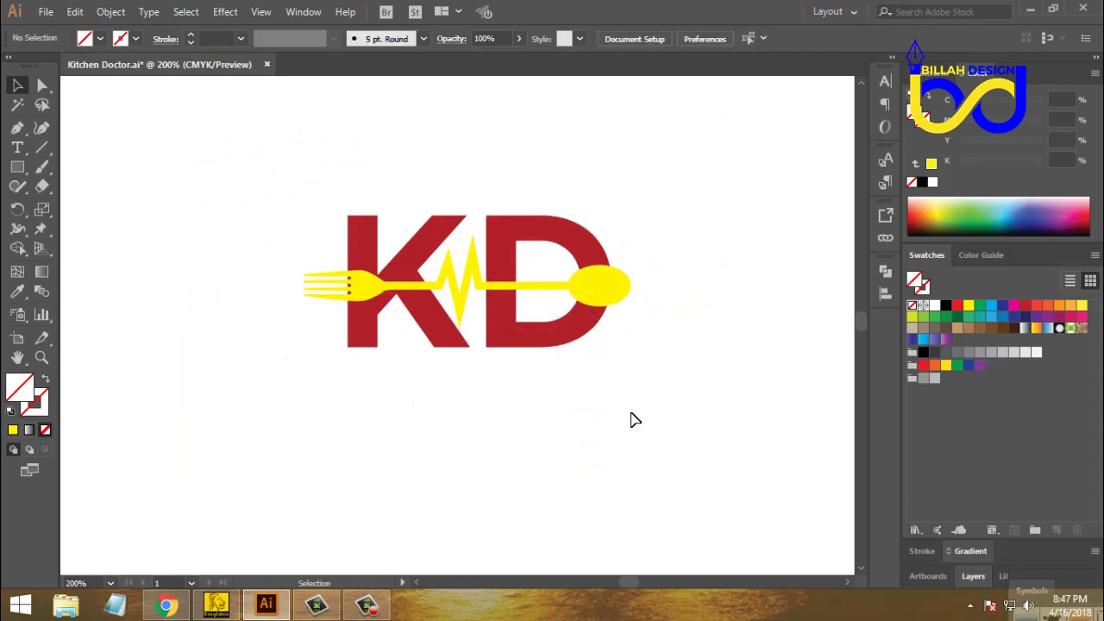
left_click(535, 285)
left_click(473, 413)
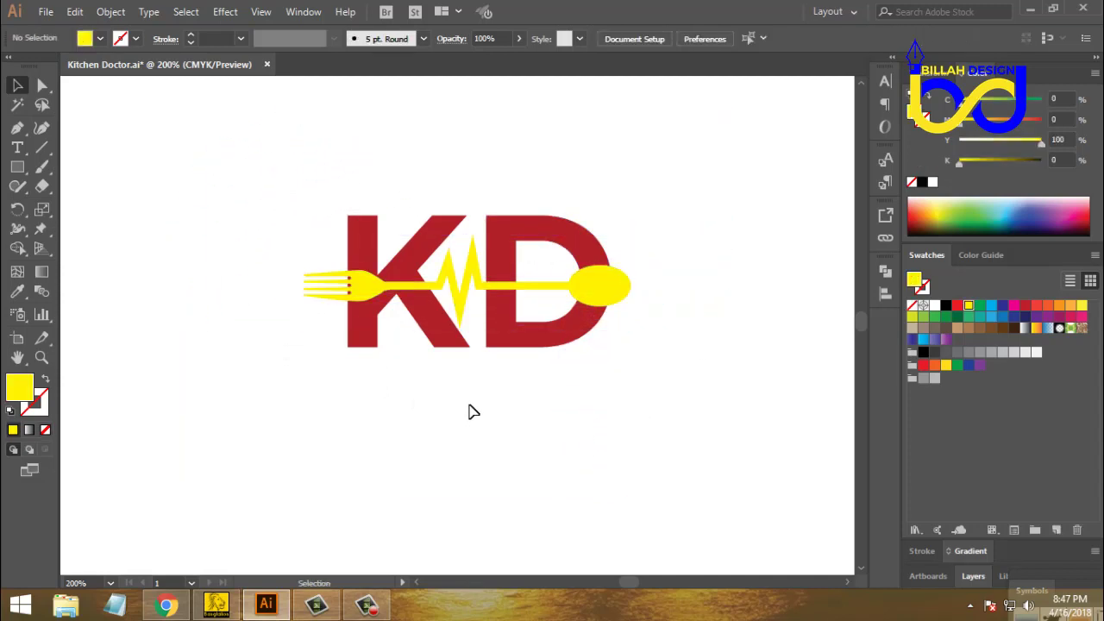
- Offset the yellow fork–heartbeat–spoon path by 3 pt with Miter joins, using live preview
left_click(469, 286)
left_click(111, 12)
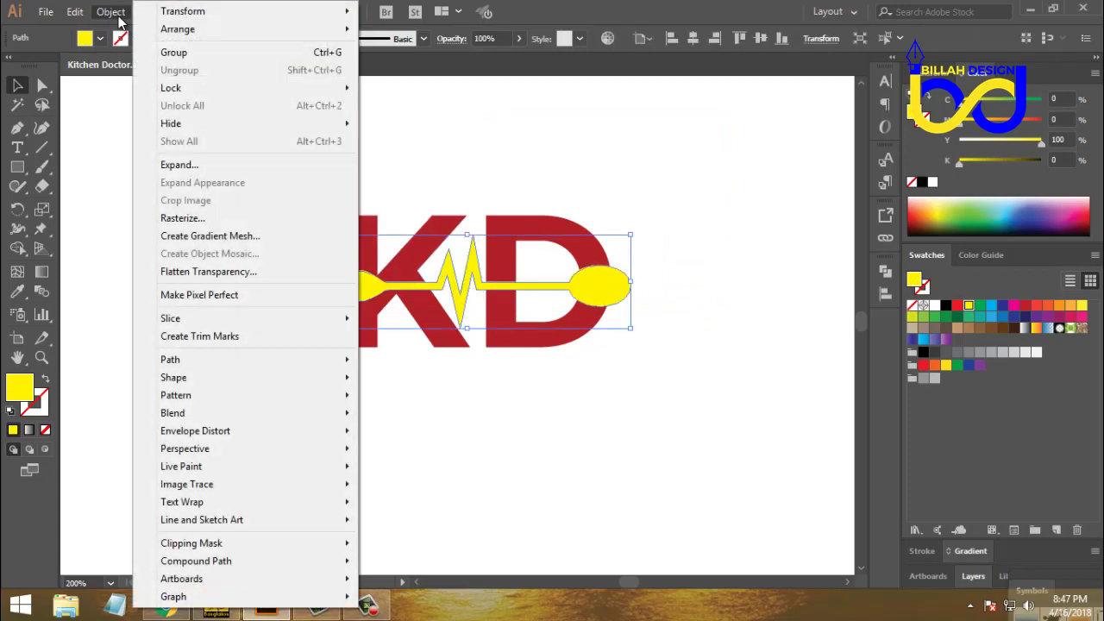
mouse_move(205, 355)
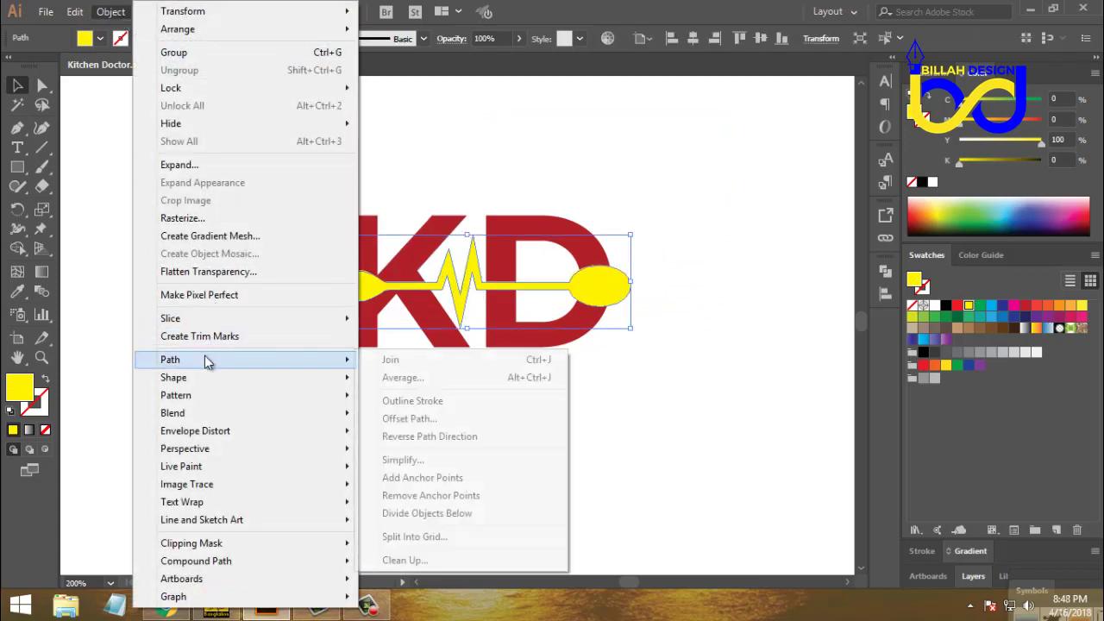
left_click(407, 418)
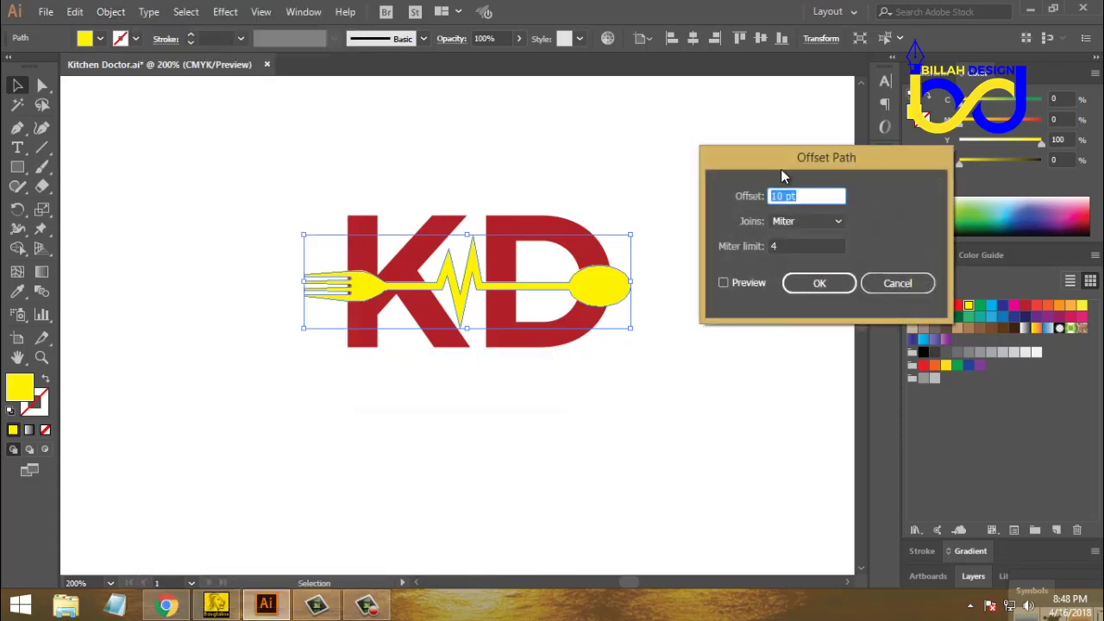
left_click_drag(782, 166, 793, 163)
left_click(733, 281)
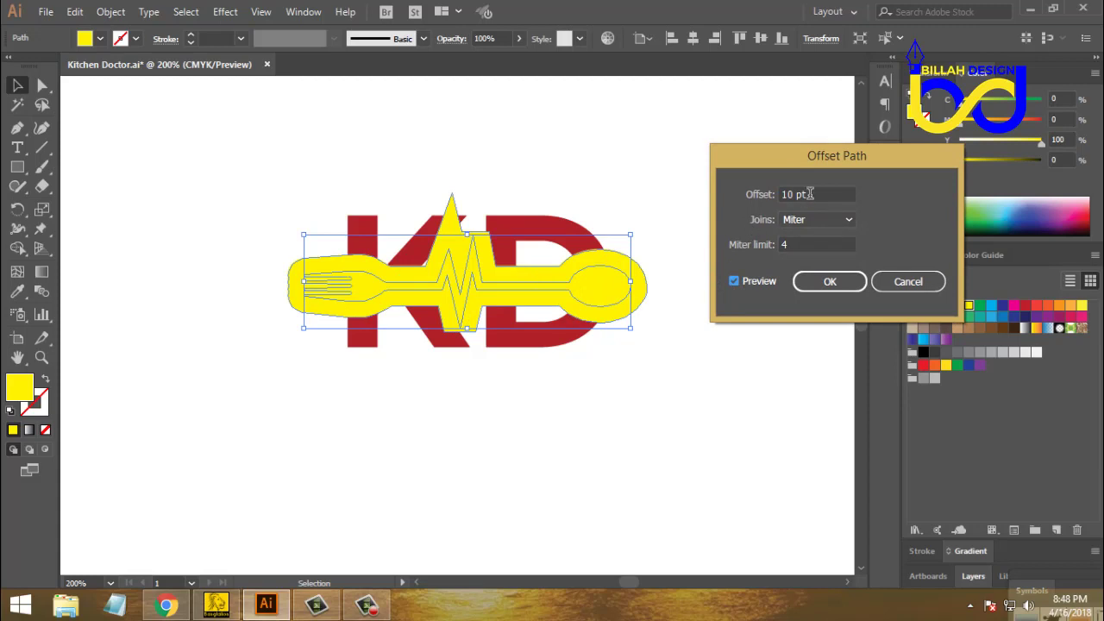
key("Down")
key("Down")
key("Down")
key("Down")
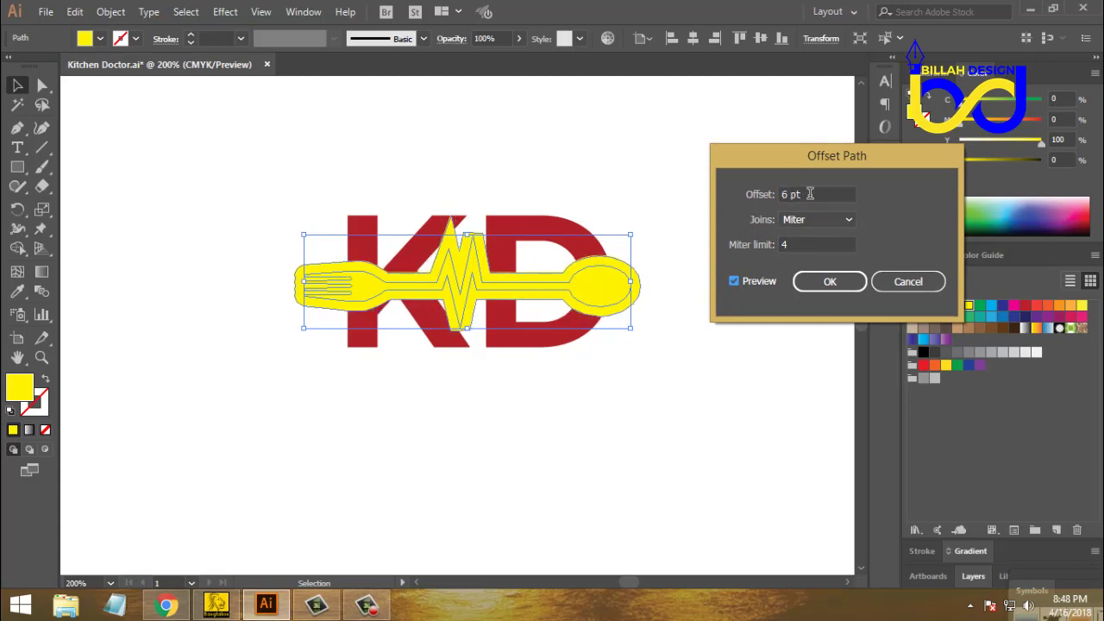
key("Down")
key("Down")
key("Down")
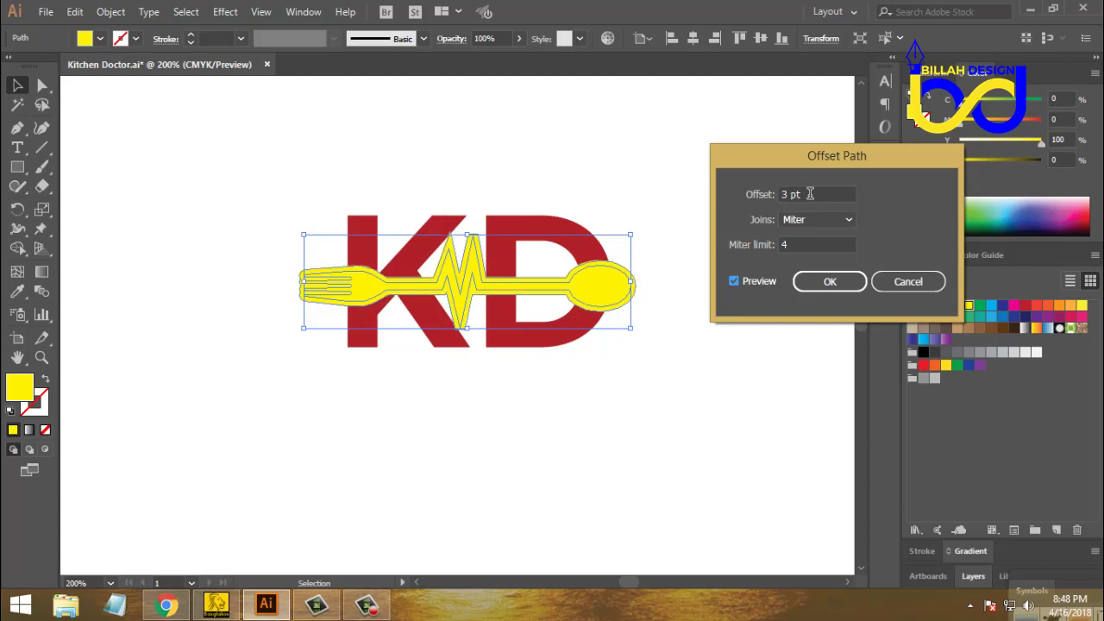
key("Down")
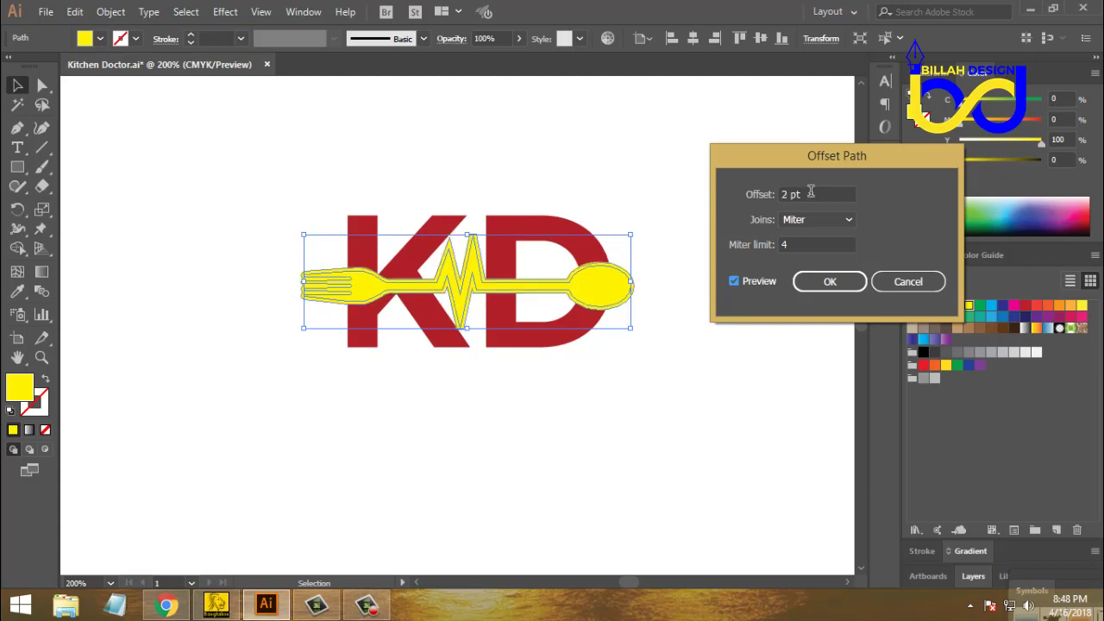
key("Up")
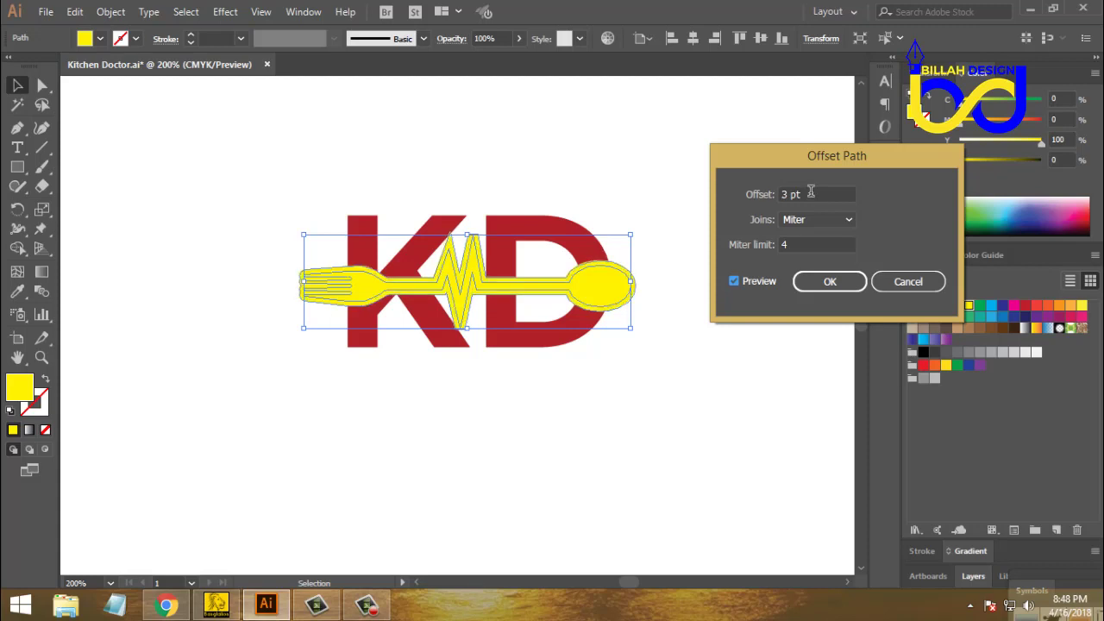
left_click(827, 282)
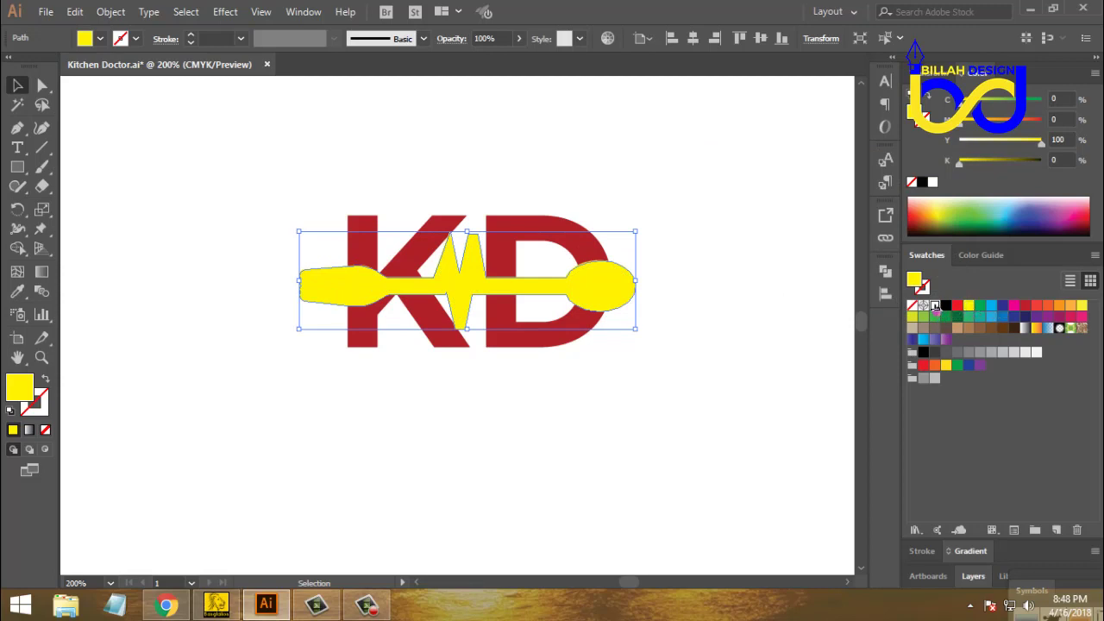
- Fill the offset shape white, zoom to 400% and adjust its top anchor point
left_click(935, 306)
left_click(224, 232)
key("a")
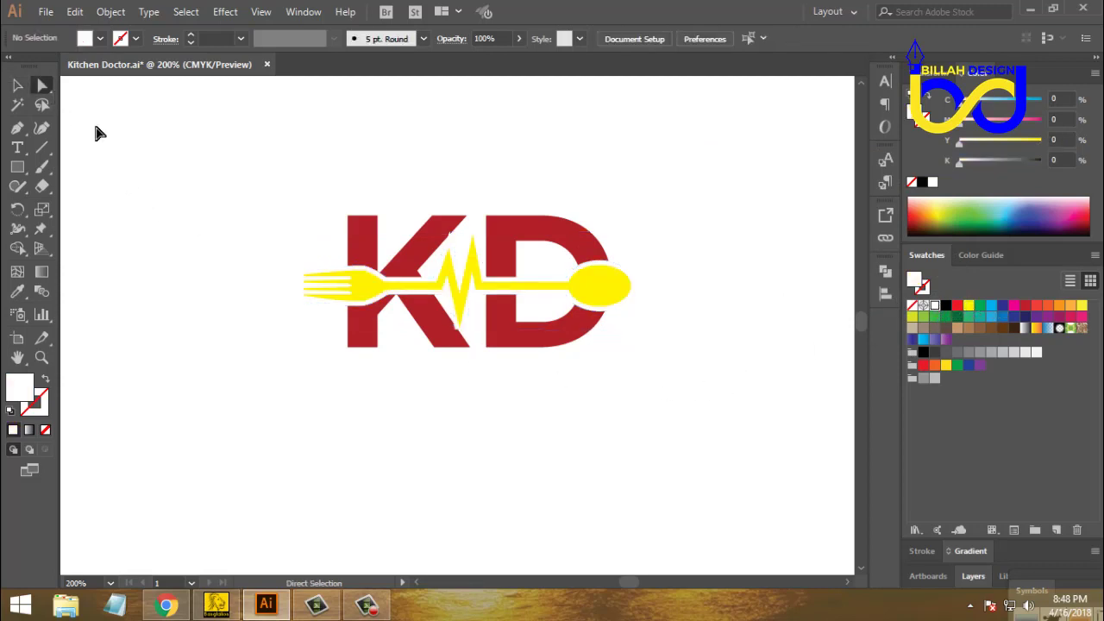
key("ctrl+plus")
key("ctrl+plus")
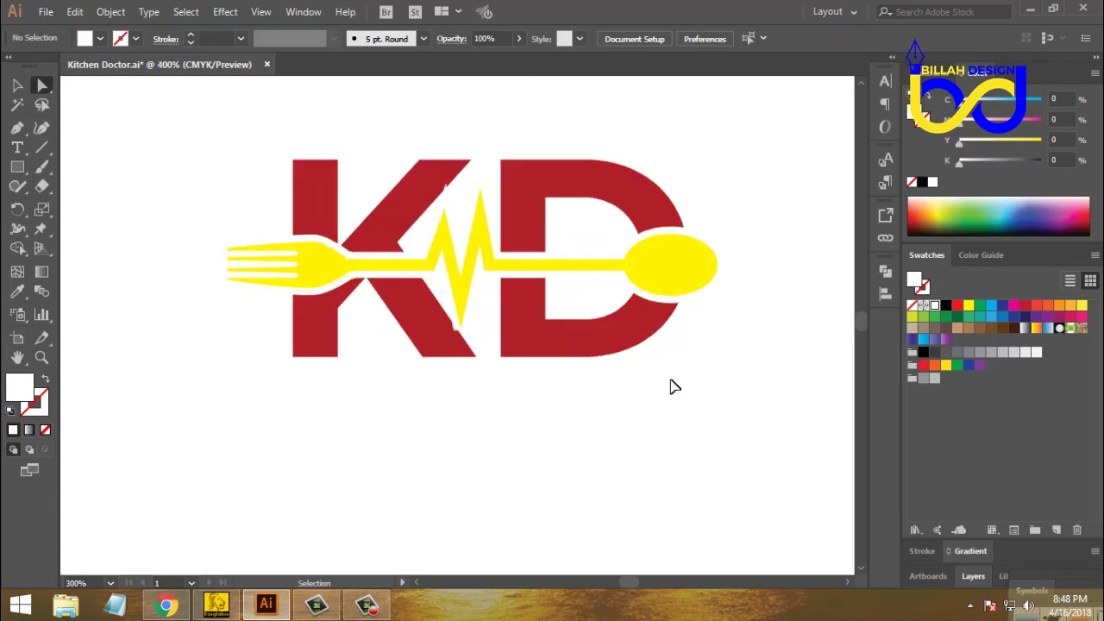
left_click_drag(740, 385, 698, 409)
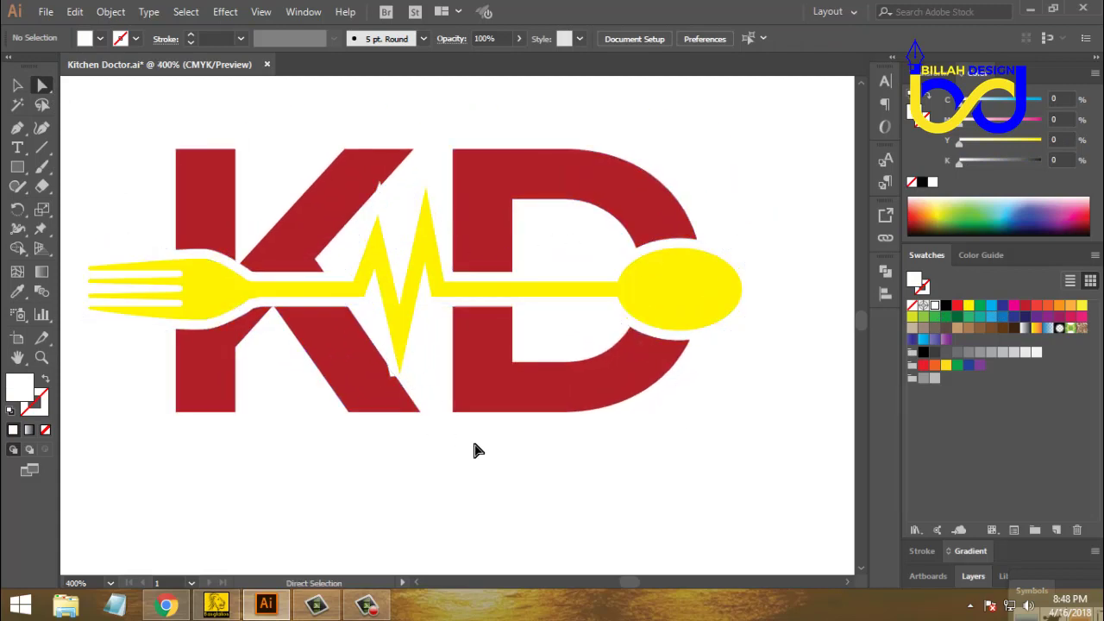
left_click(380, 185)
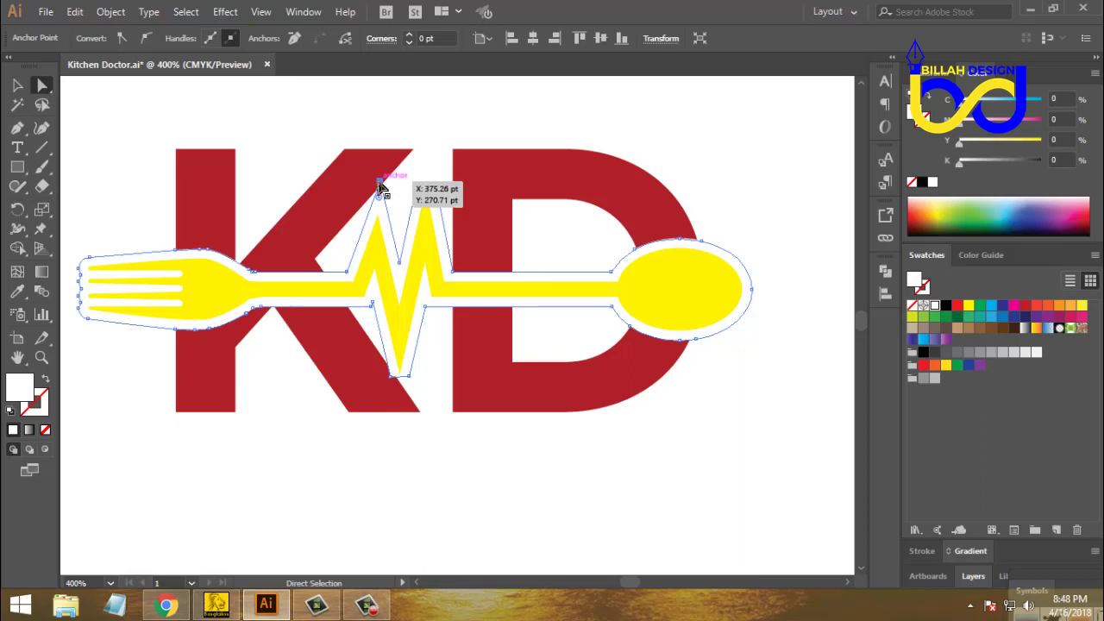
mouse_move(380, 186)
left_mouse_down()
mouse_move(395, 212)
mouse_move(377, 180)
mouse_move(393, 199)
left_mouse_up()
left_click(546, 477)
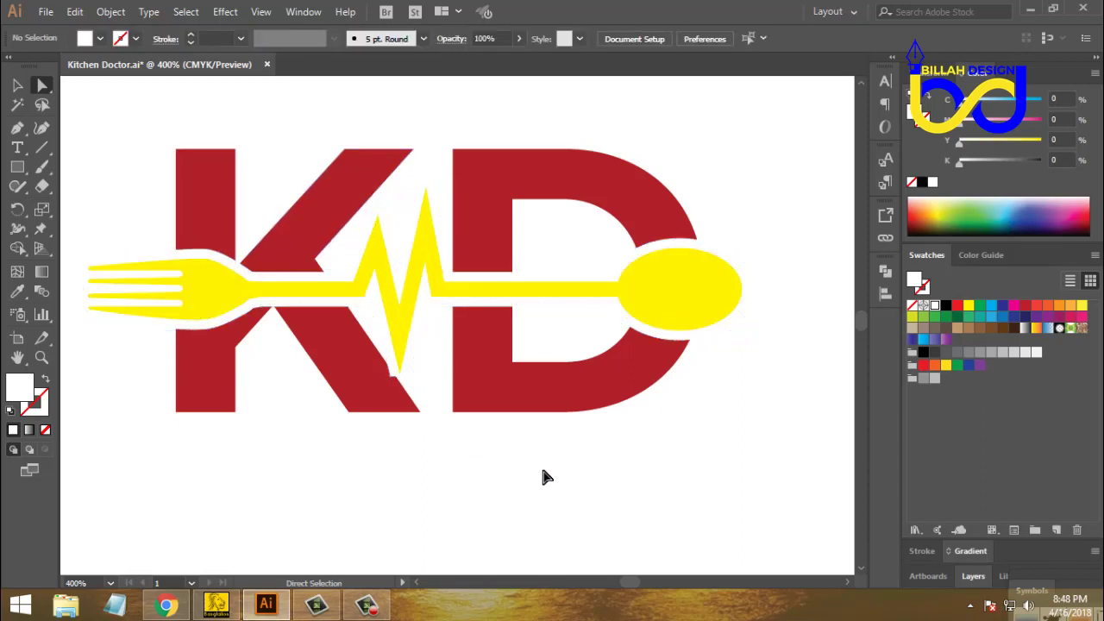
- Divide the K and D letters along the white outline with Pathfinder Divide
left_click(716, 336)
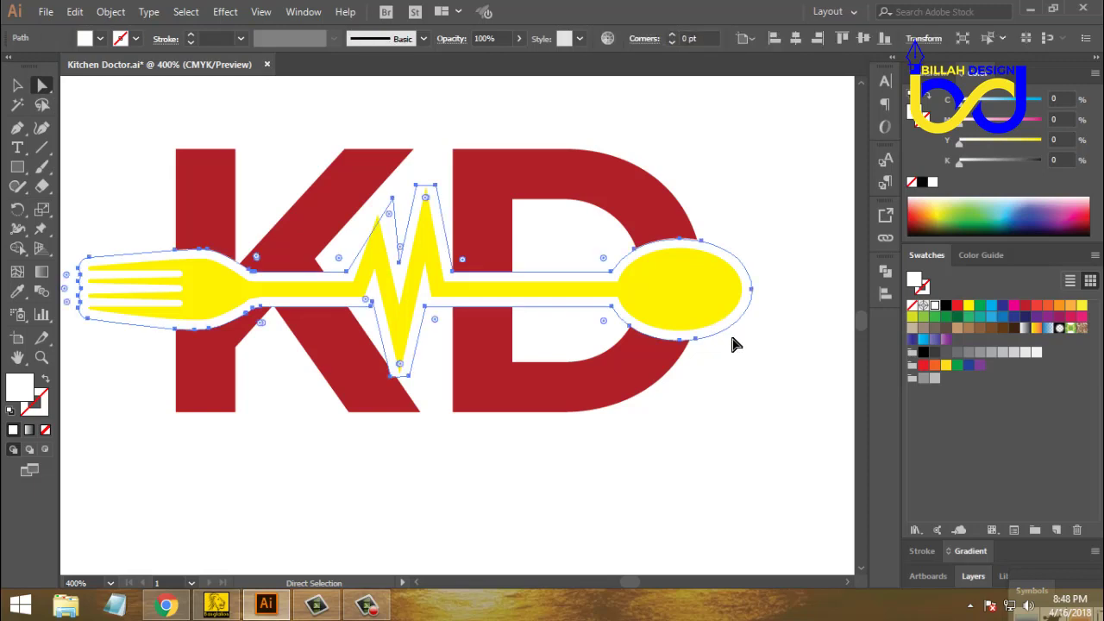
left_click(587, 188, "shift")
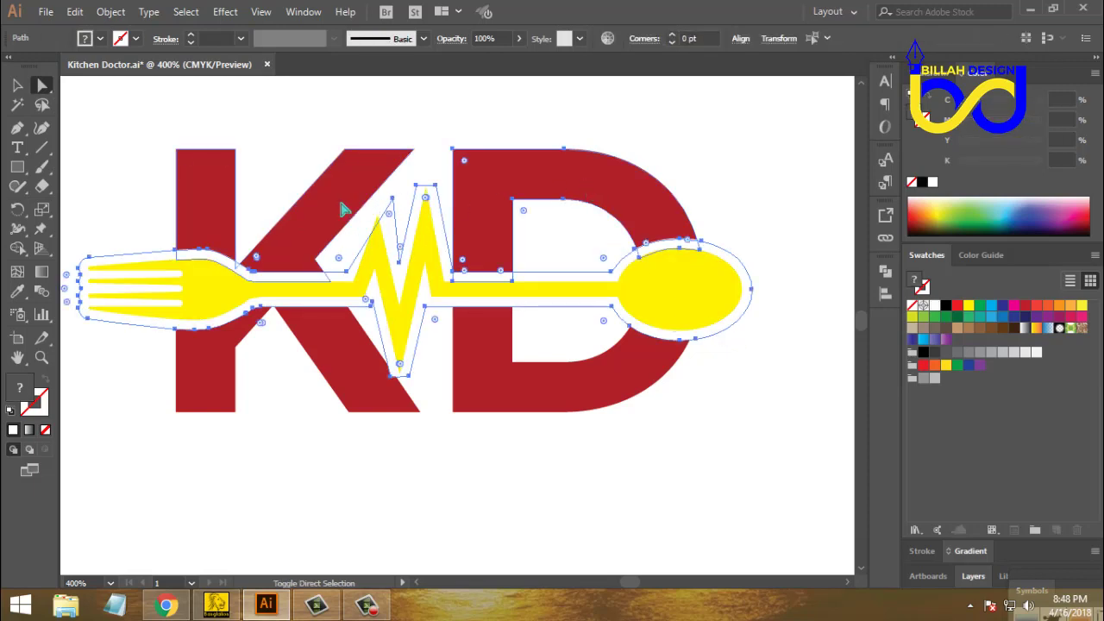
left_click(343, 210, "shift")
left_click(884, 271)
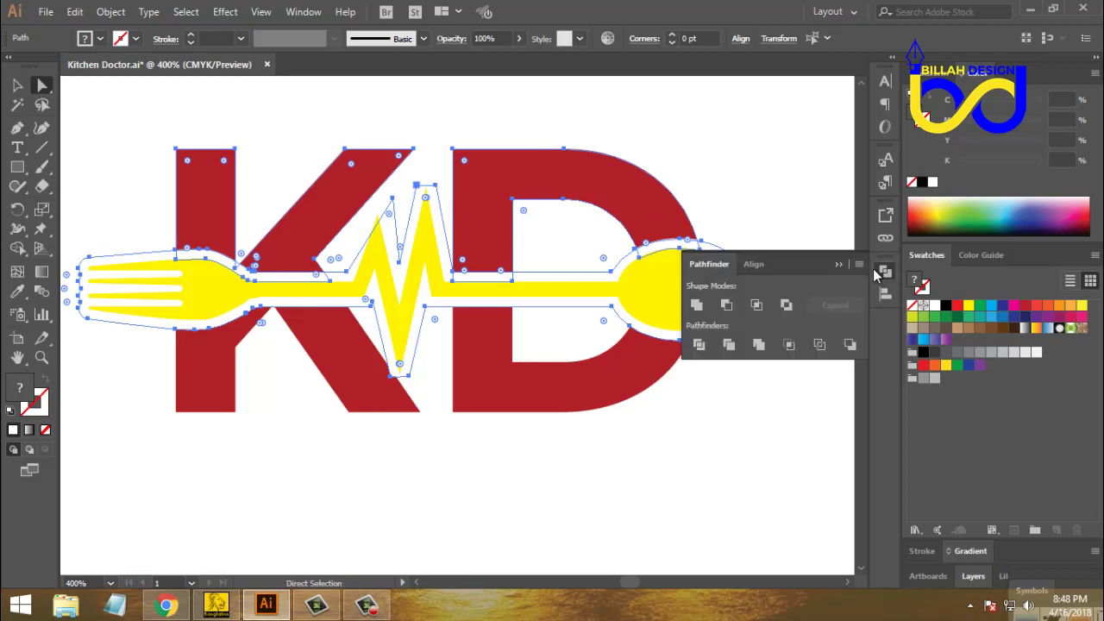
left_click(704, 344)
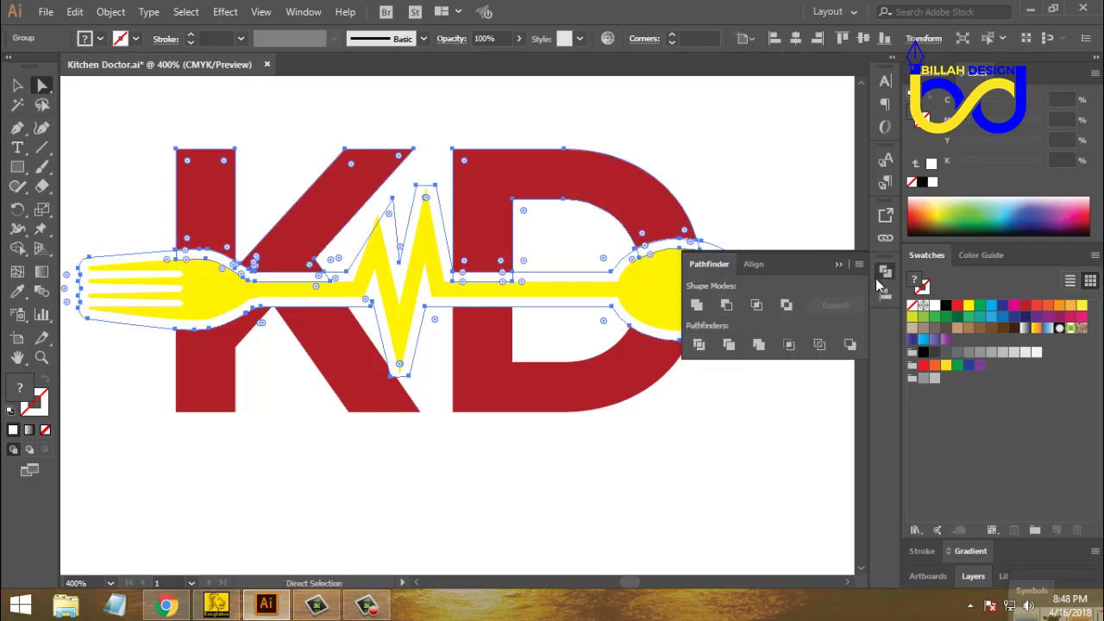
left_click(886, 273)
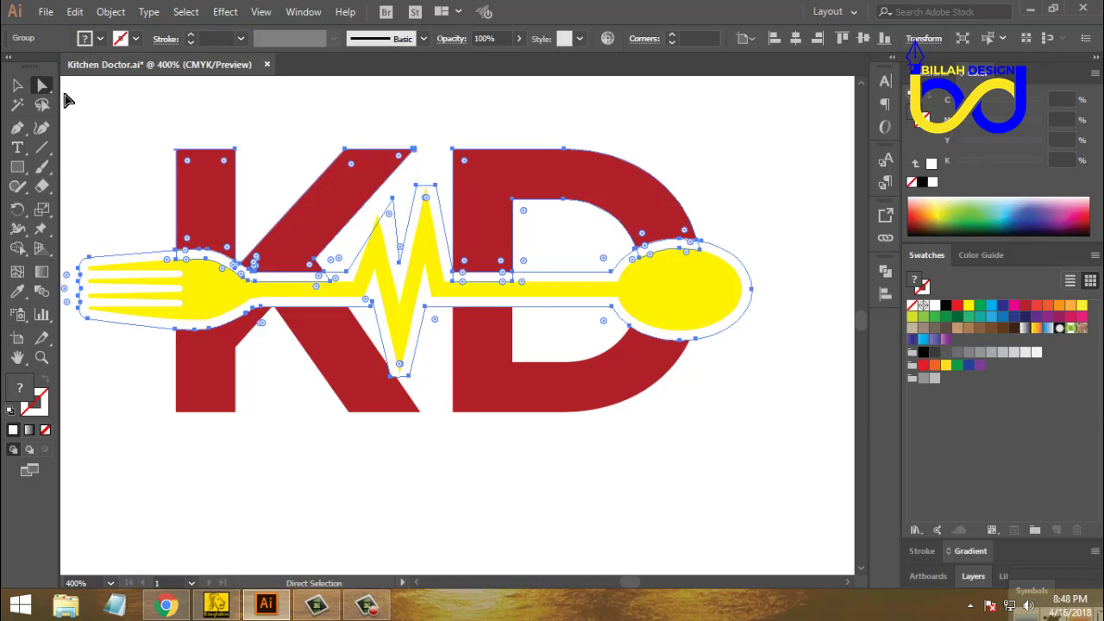
left_click(101, 108)
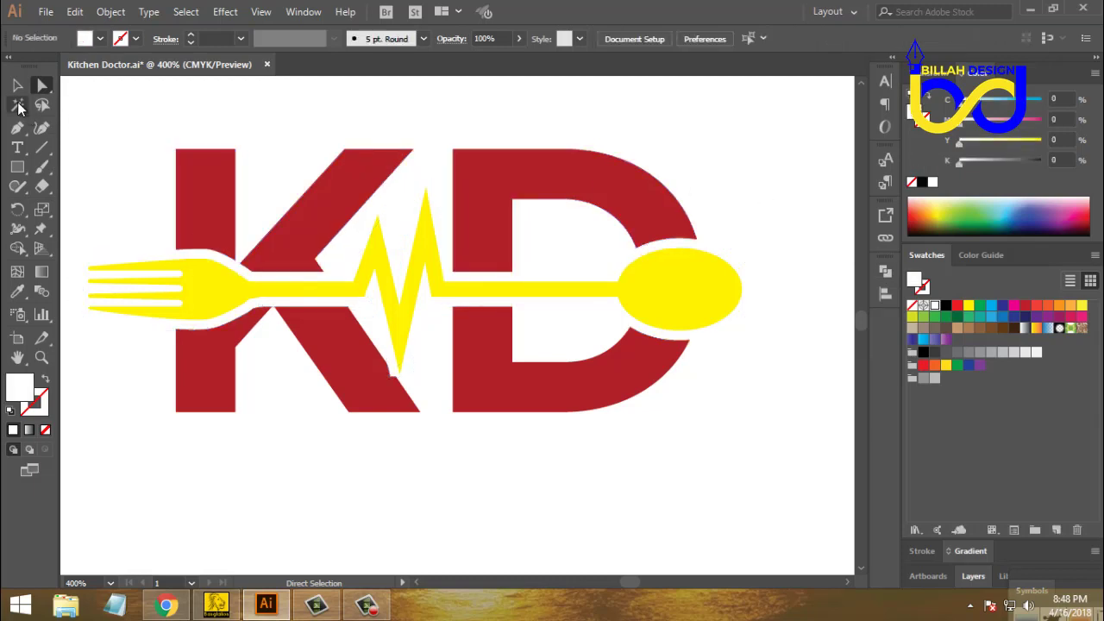
left_click(18, 105)
left_click(144, 255)
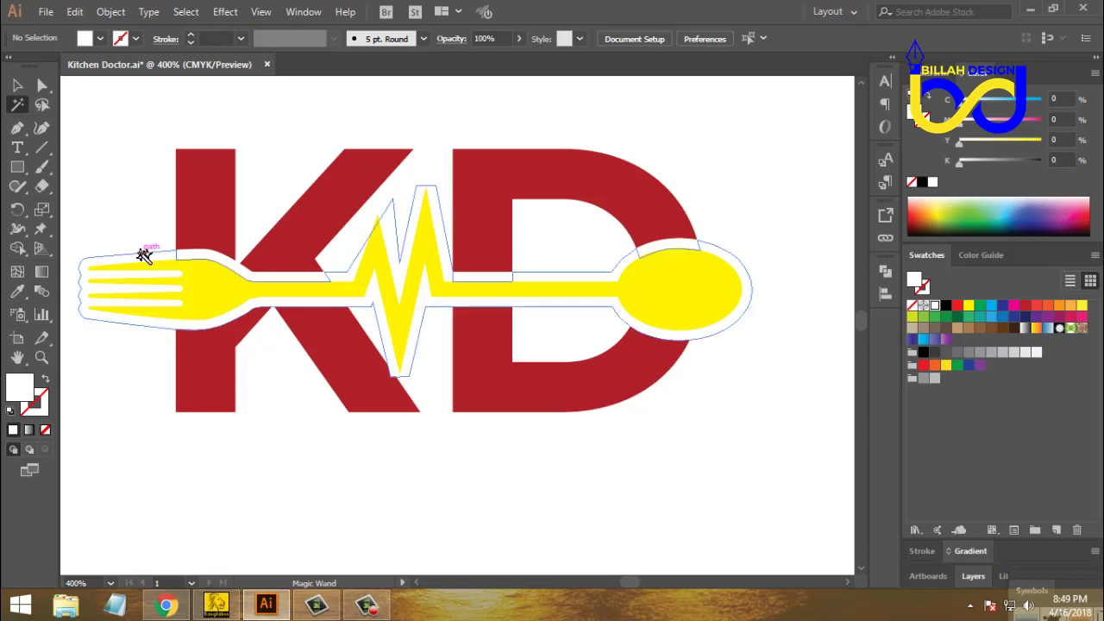
left_click(144, 255)
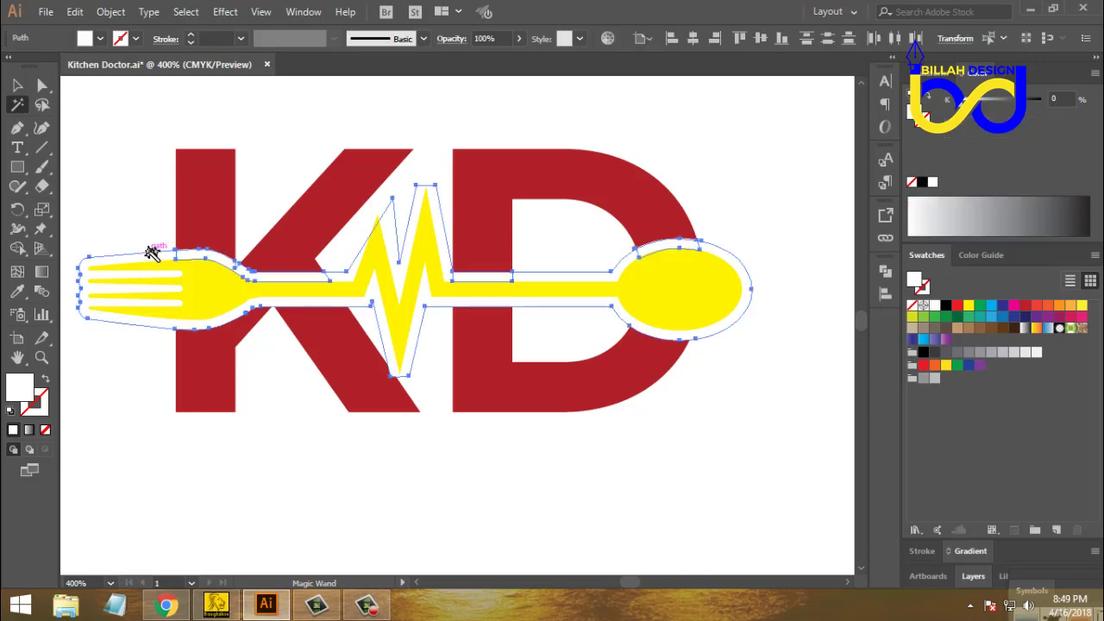
left_click(132, 206)
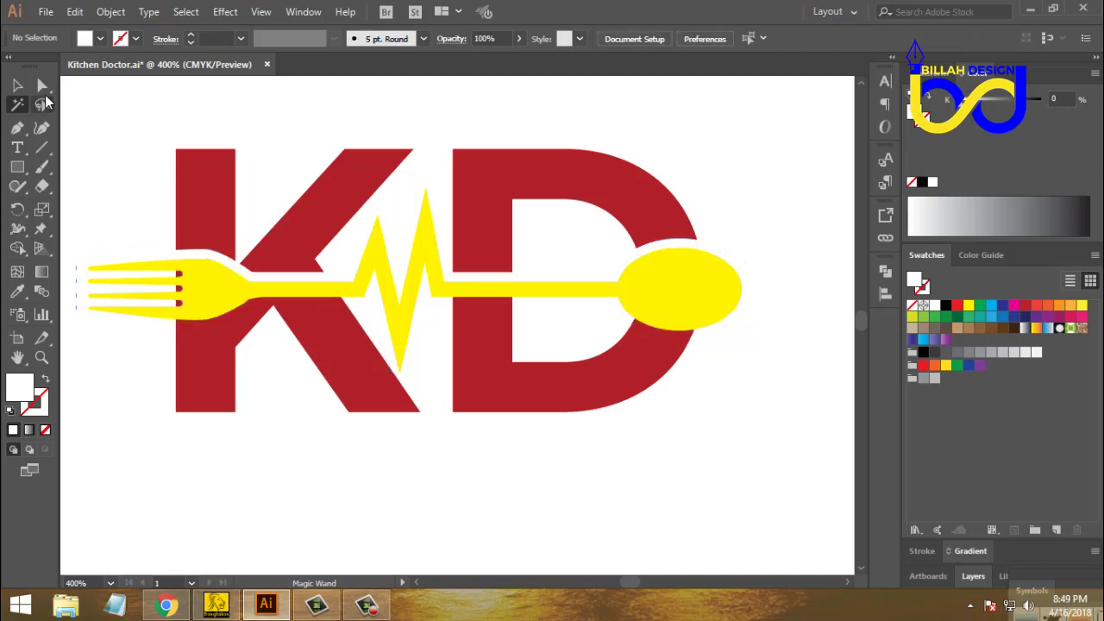
key("a")
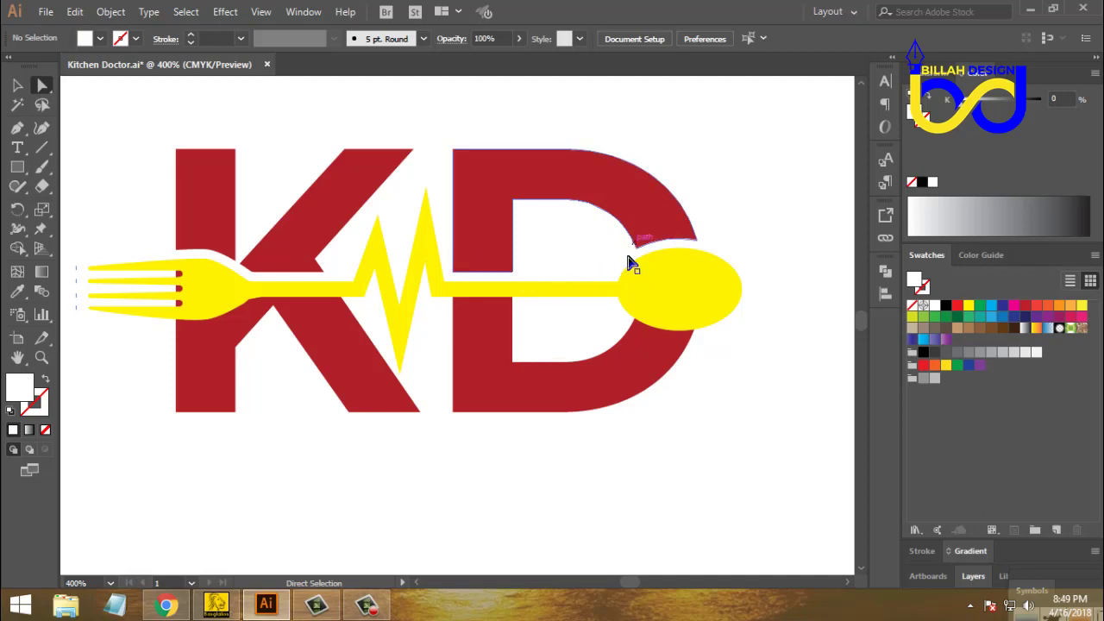
left_click(588, 276)
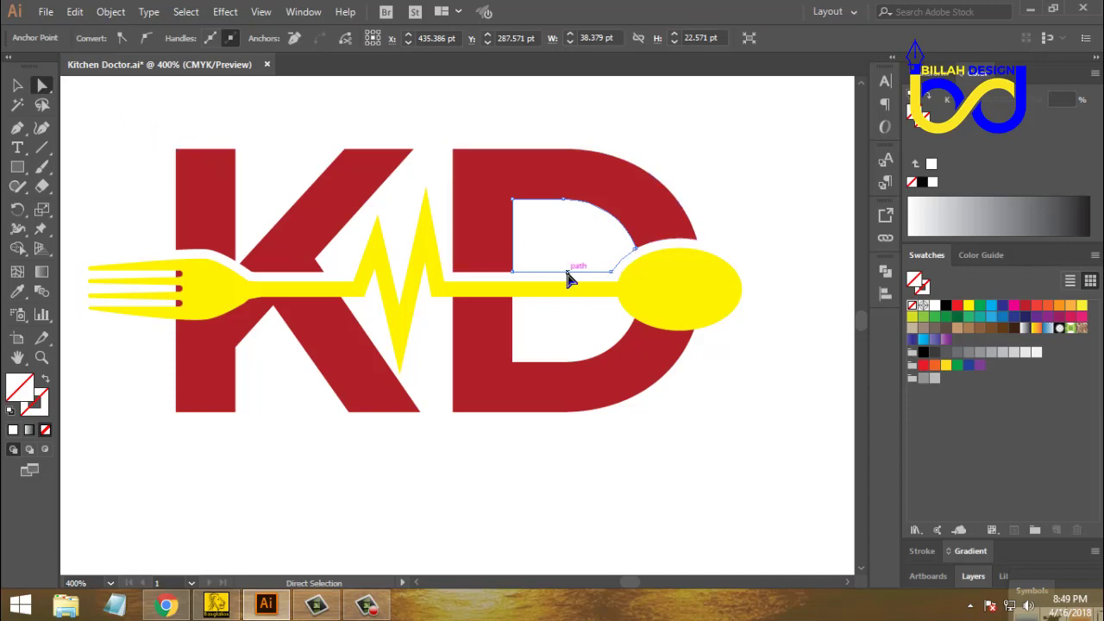
key("ctrl+shift+a")
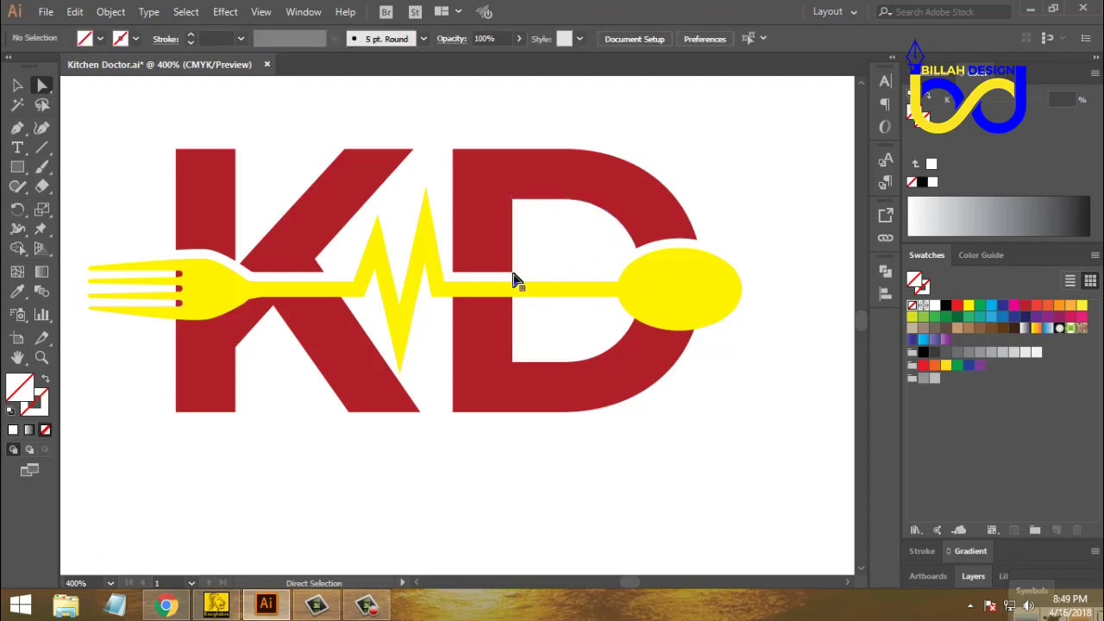
left_click_drag(653, 443, 688, 437)
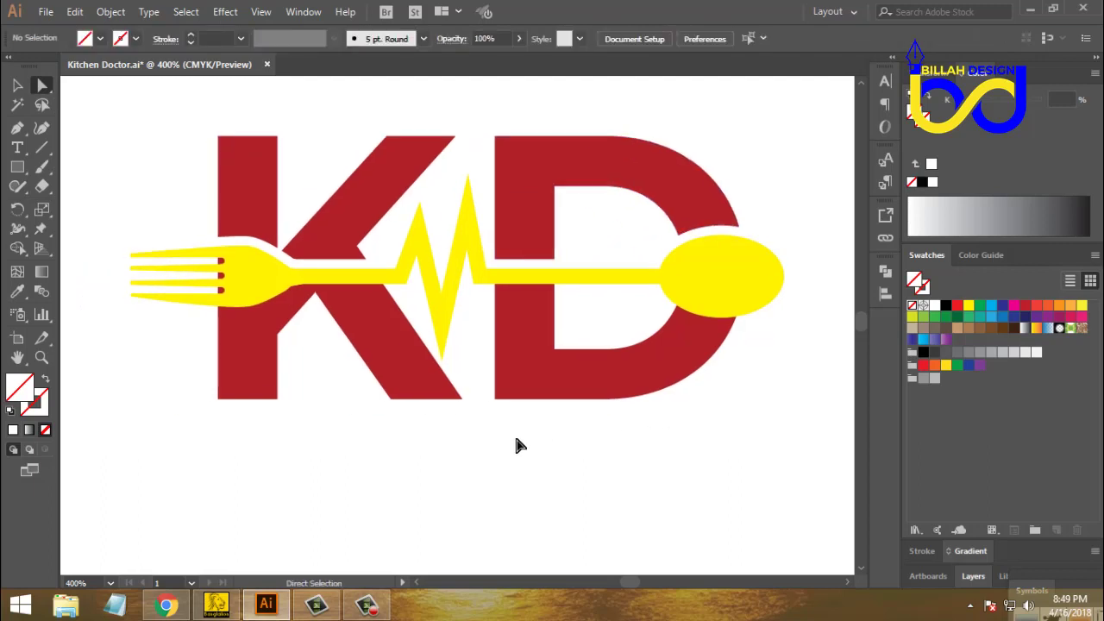
- Zoom in on the fork and delete the three red specks between its tines
scroll(426, 461, "left", 3)
key("ctrl+plus")
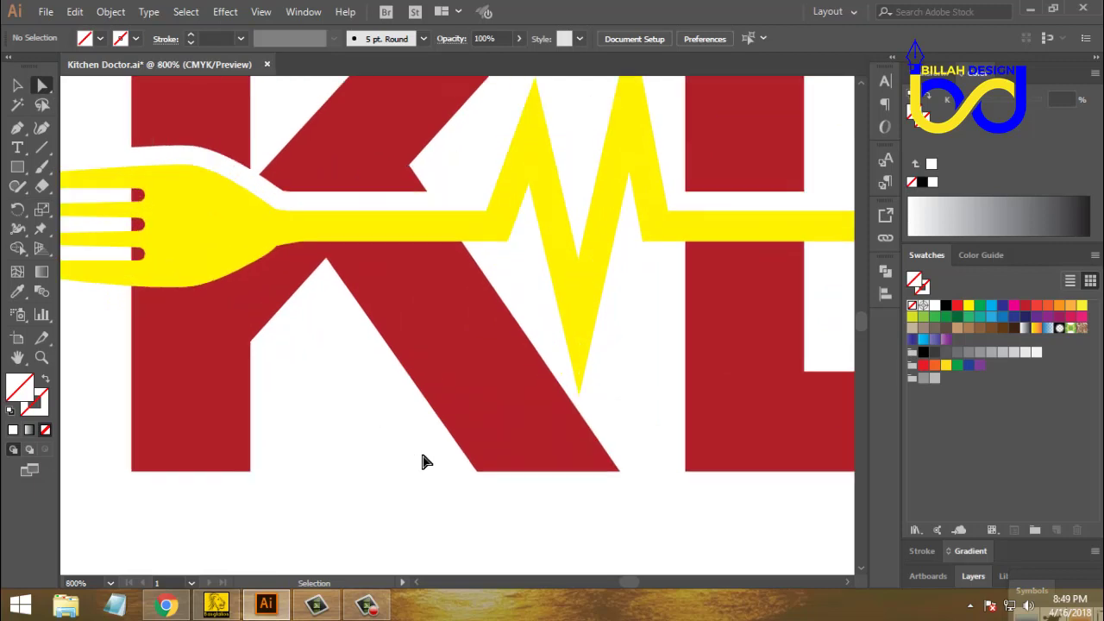
left_click_drag(346, 370, 483, 387)
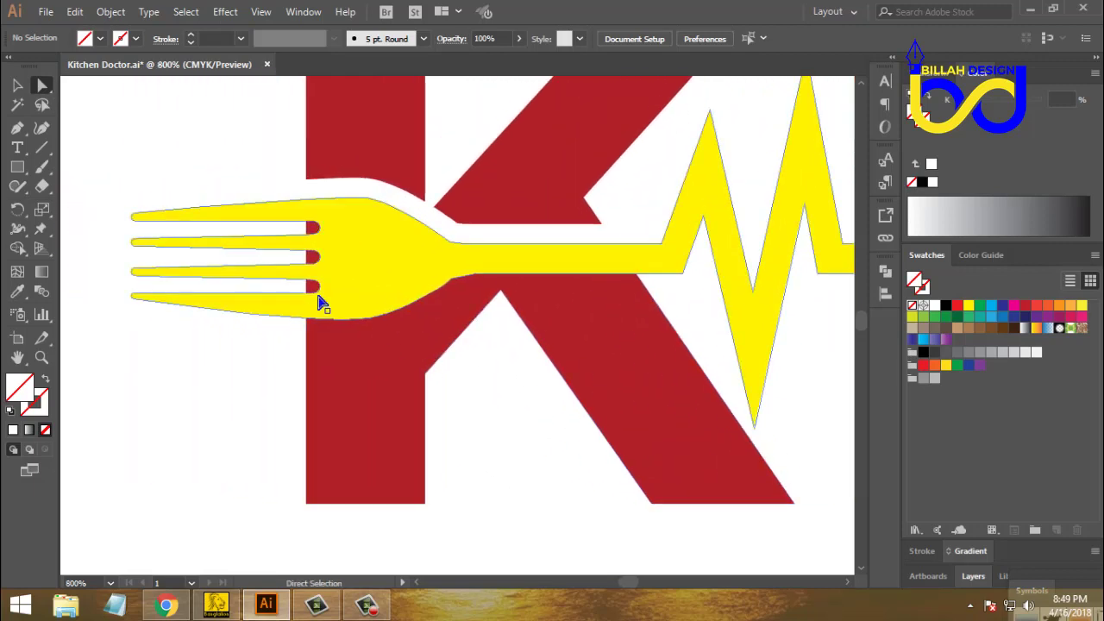
left_click_drag(312, 291, 312, 256)
key("Delete")
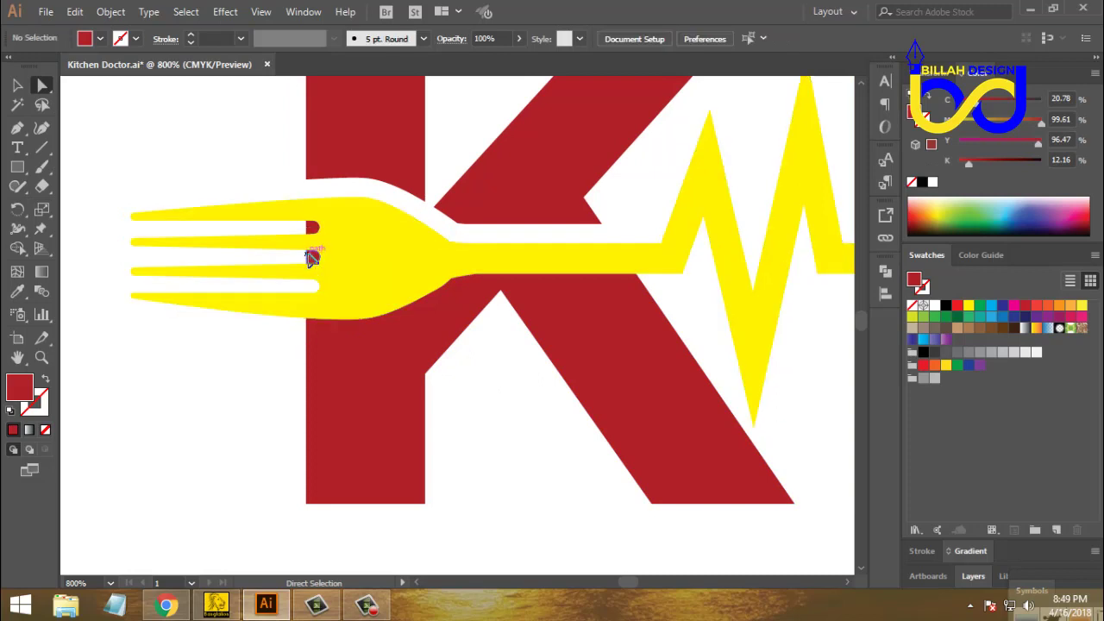
left_click(312, 261)
key("Delete")
left_click(312, 228)
key("Delete")
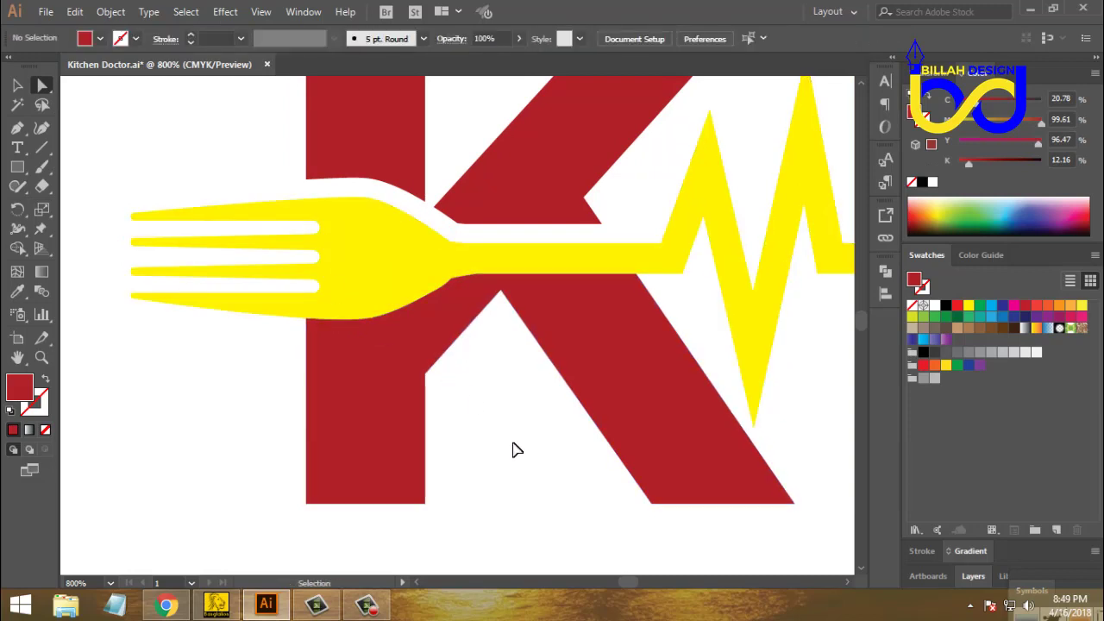
key("ctrl+minus")
key("ctrl+minus")
key("ctrl+minus")
key("ctrl+minus")
key("ctrl+minus")
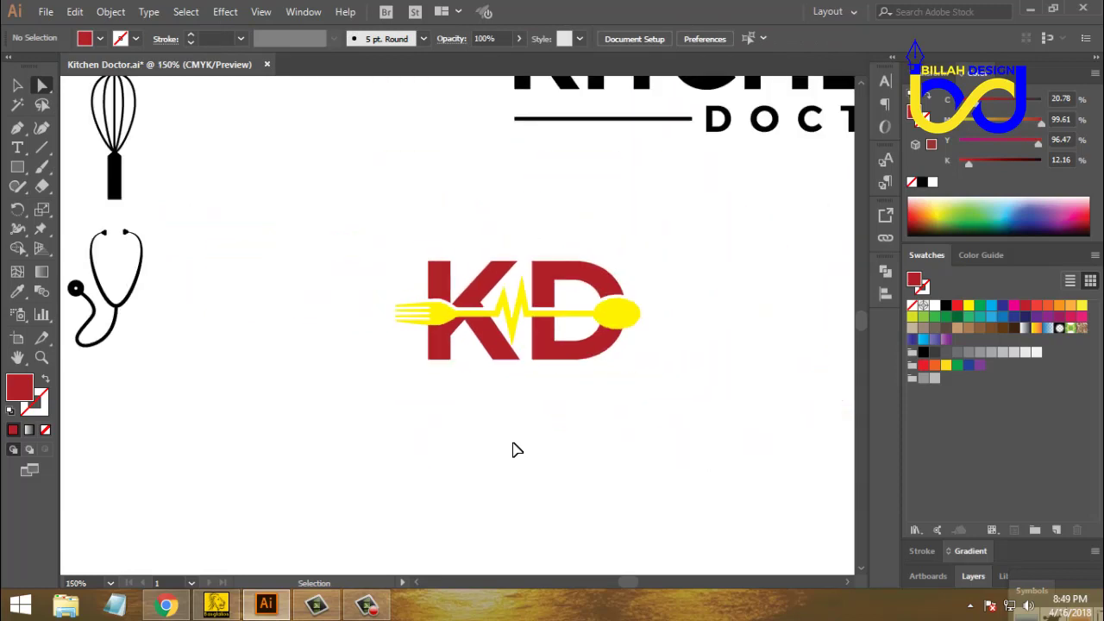
- Unite every KD letter piece and the fork–heartbeat–spoon line with Pathfinder Unite
left_click_drag(630, 406, 603, 402)
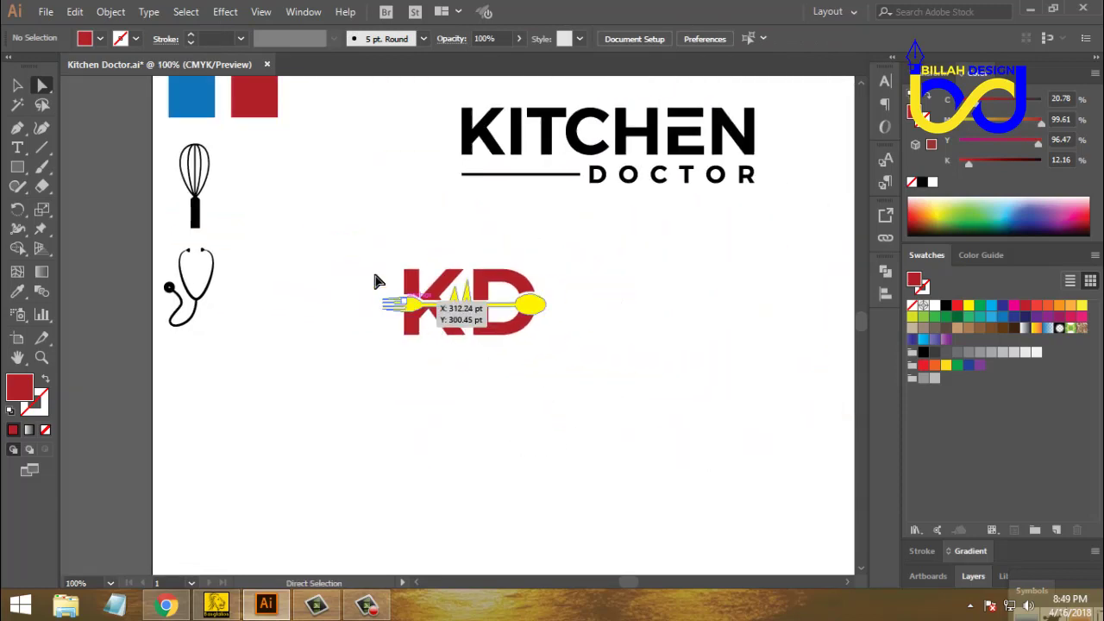
left_click_drag(347, 242, 526, 343)
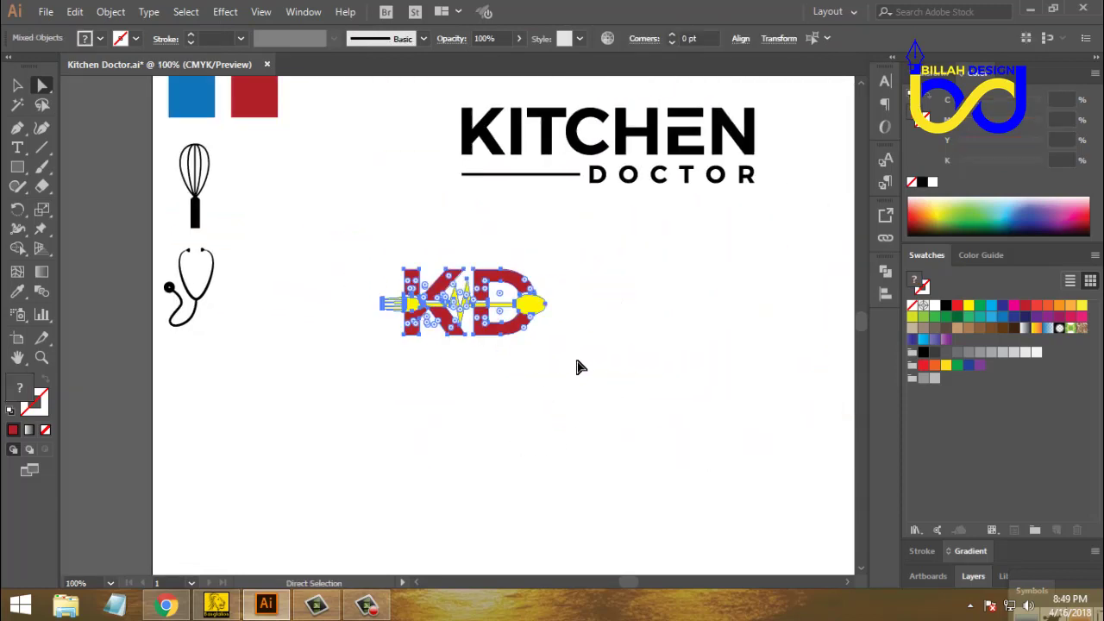
left_click(886, 271)
left_click(697, 306)
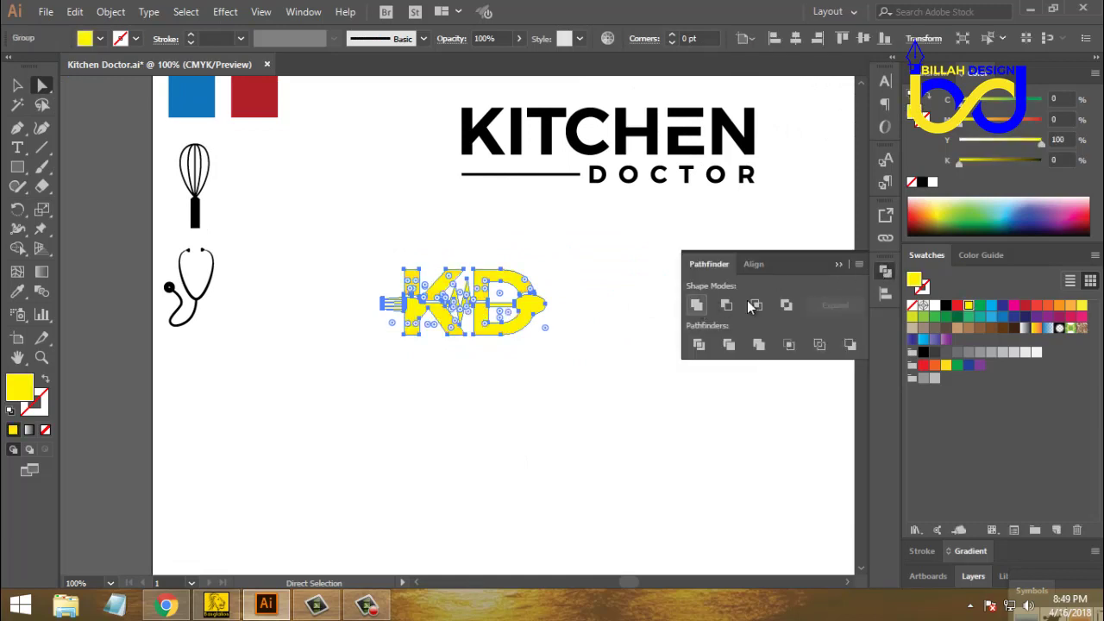
left_click(683, 362)
left_click_drag(682, 371, 658, 411)
left_click(463, 385)
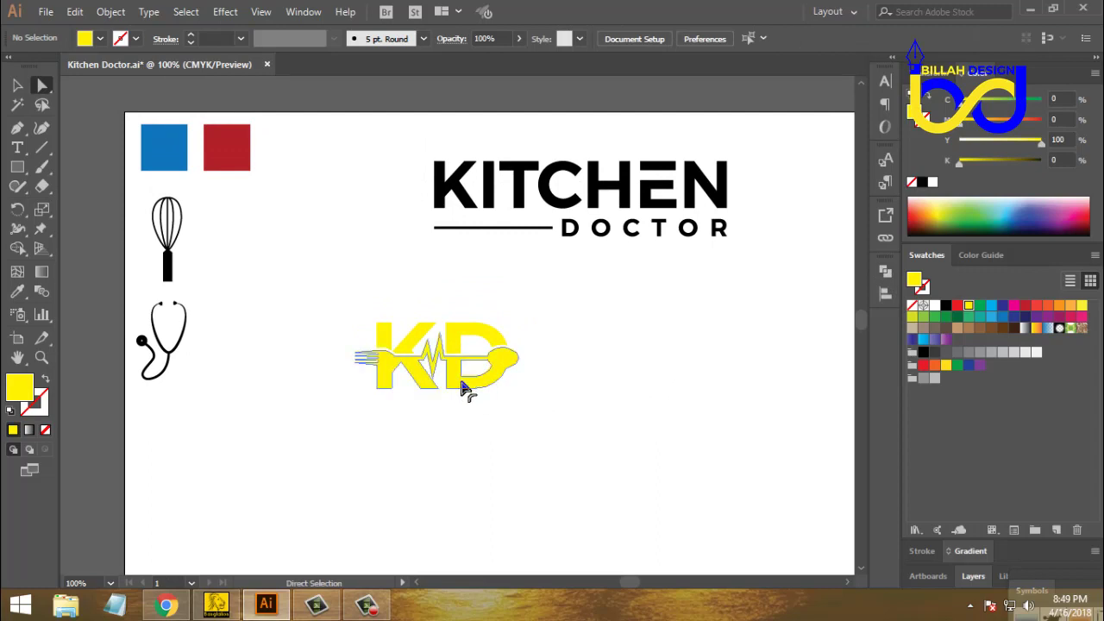
- Fill the whole KD shape with the red square's colour using the Eyedropper
left_click(473, 411)
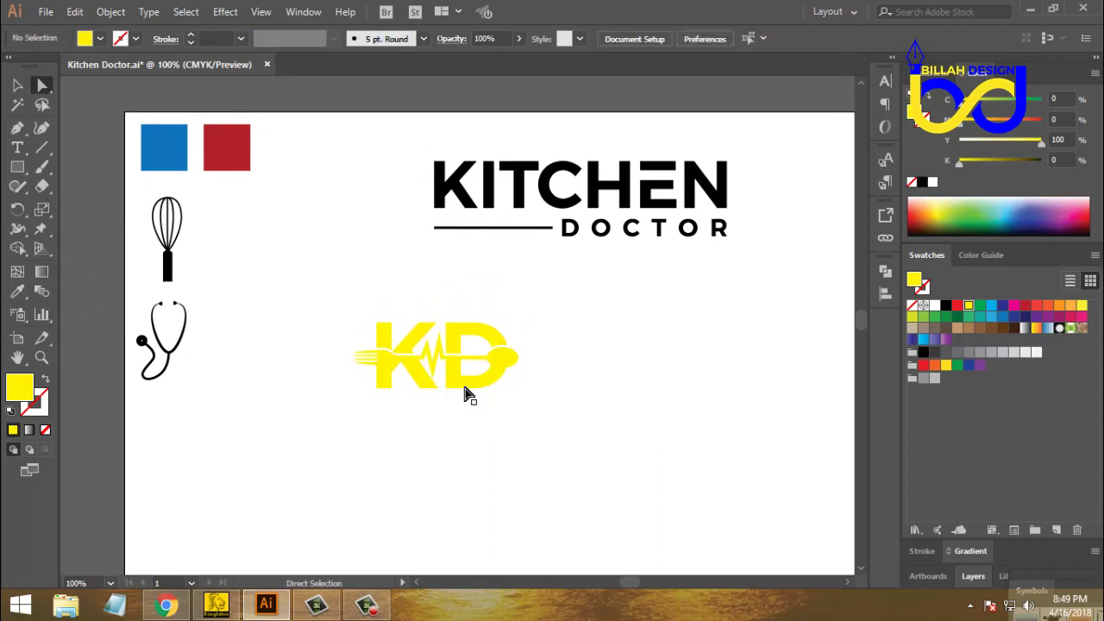
left_click(458, 385)
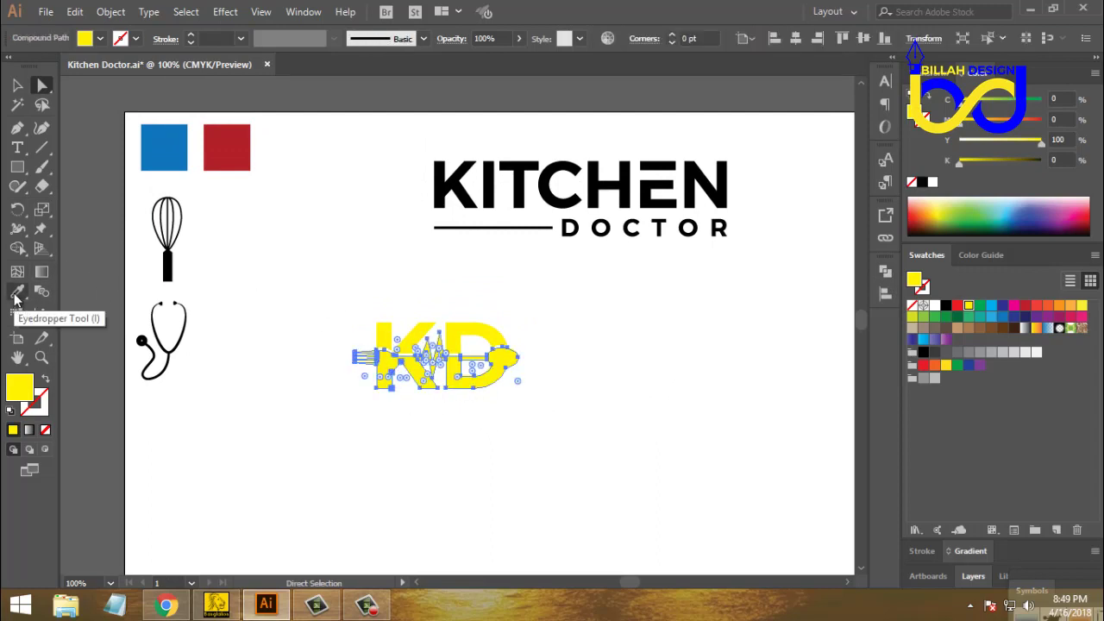
left_click(17, 292)
left_click(218, 149)
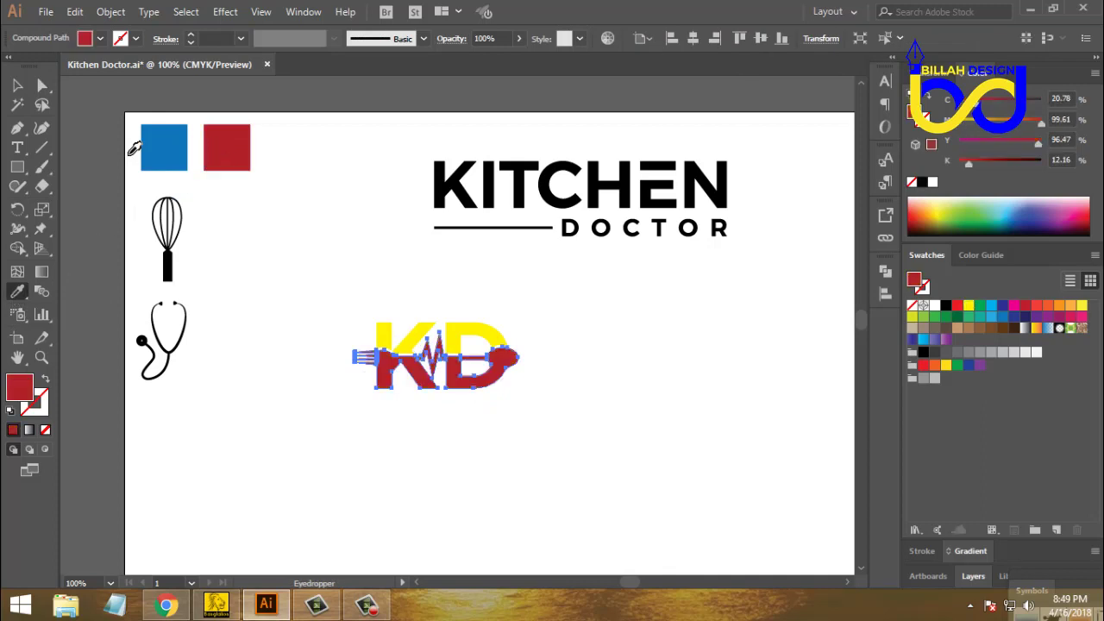
- Colour the KD's upper anchor points with the blue square's colour
left_click(42, 85)
left_click(367, 305)
left_click_drag(356, 294, 462, 334)
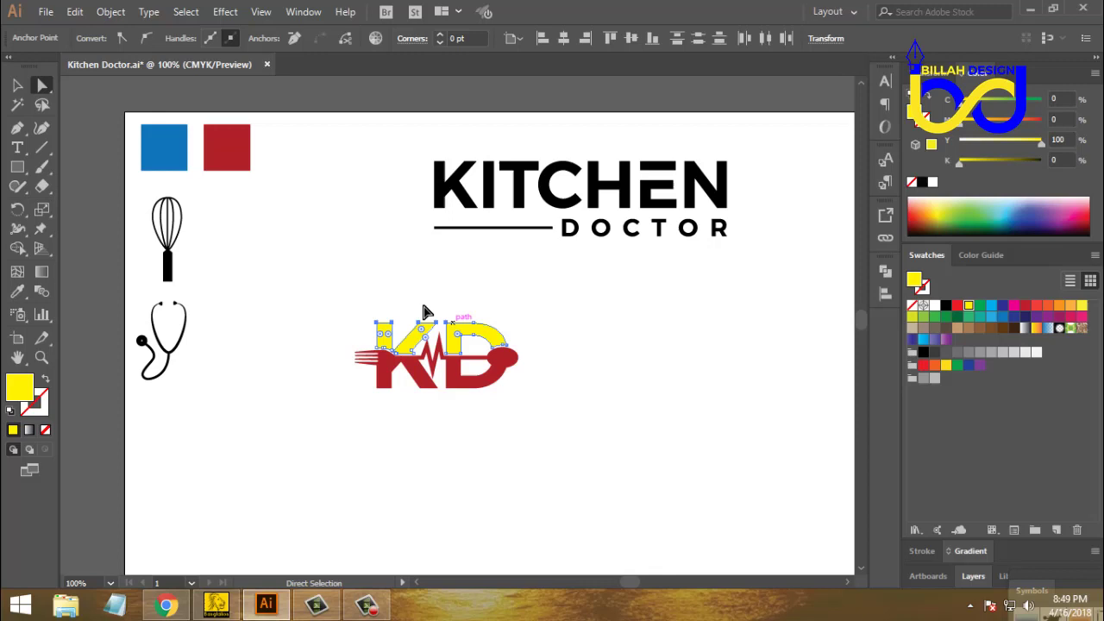
left_click(16, 292)
left_click(163, 124)
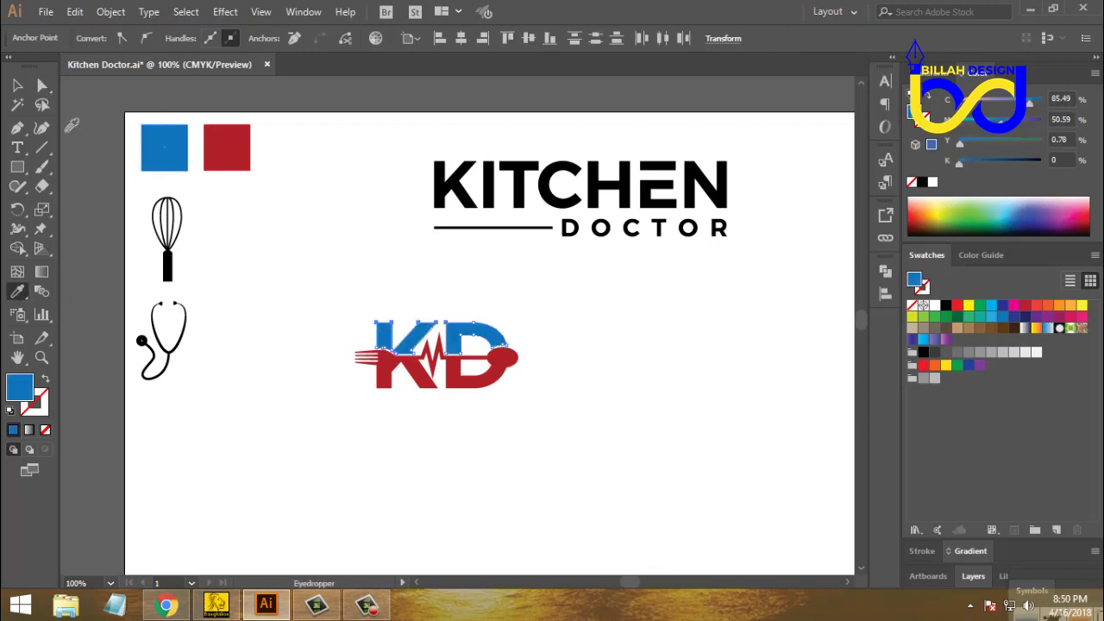
key("v")
left_click(514, 359)
left_click_drag(649, 395, 614, 391)
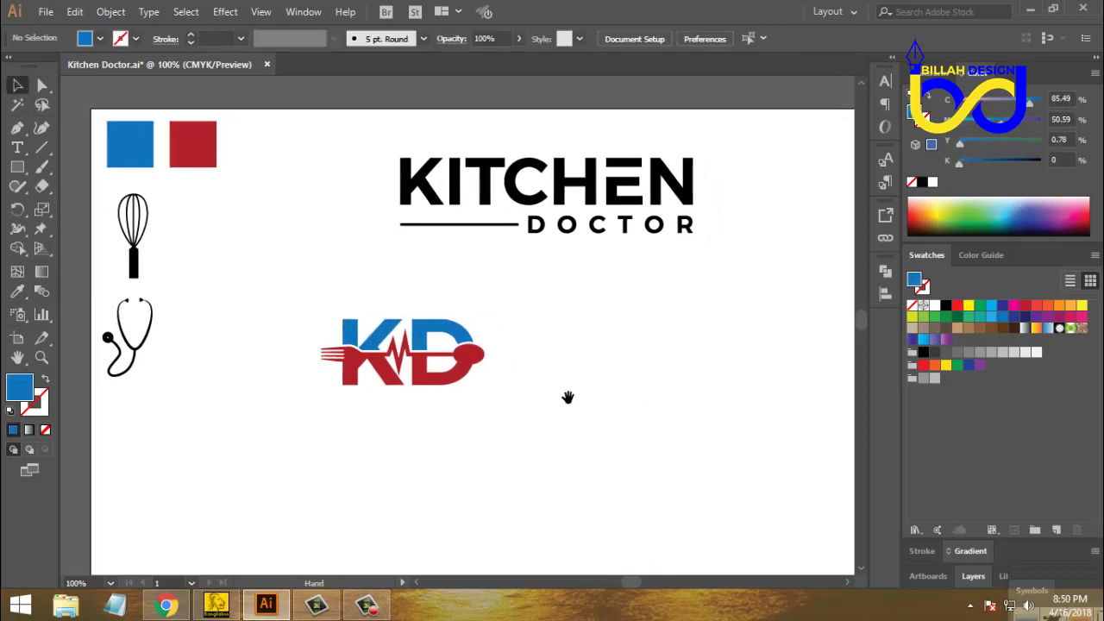
left_click_drag(459, 329, 507, 297)
left_click(615, 373)
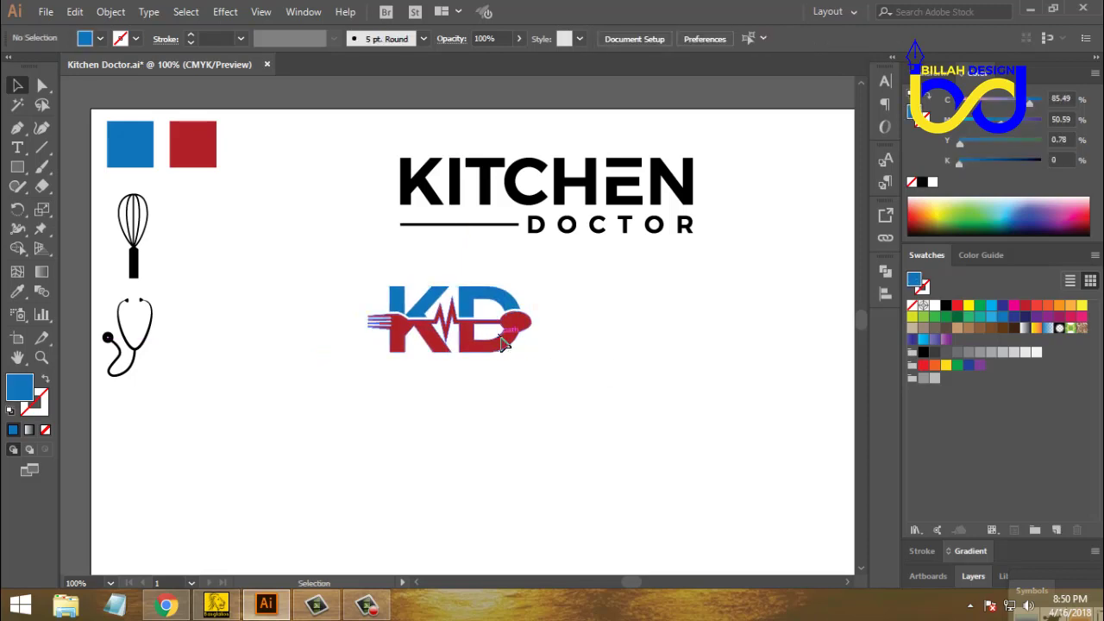
left_click_drag(516, 343, 530, 309)
left_click(599, 369)
left_click(653, 377)
left_click_drag(592, 200, 536, 394)
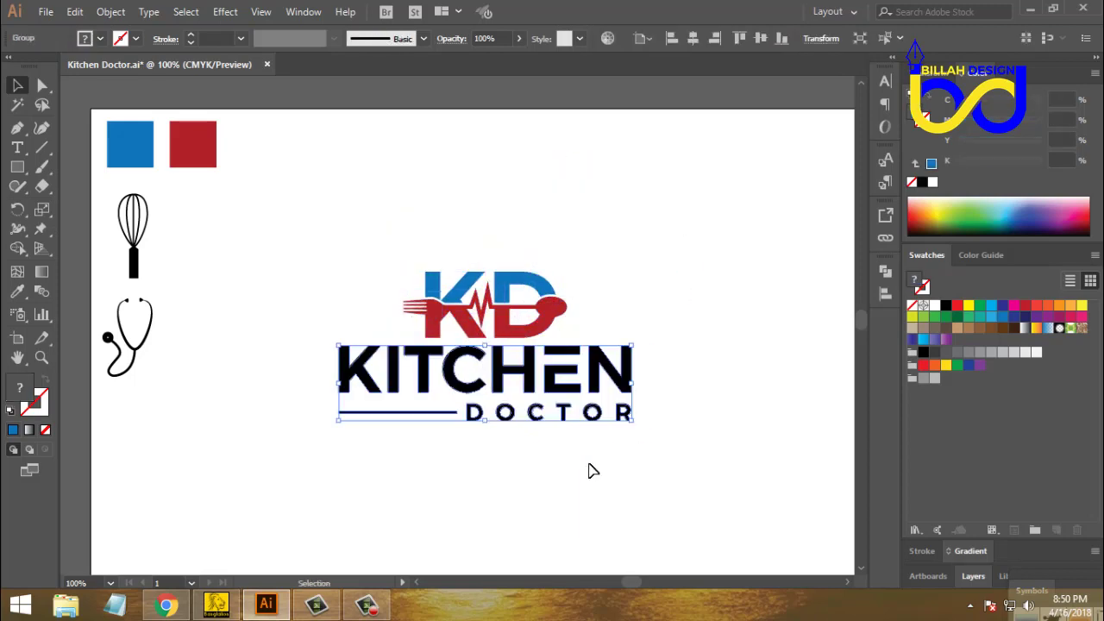
left_click(592, 471)
key("ctrl+minus")
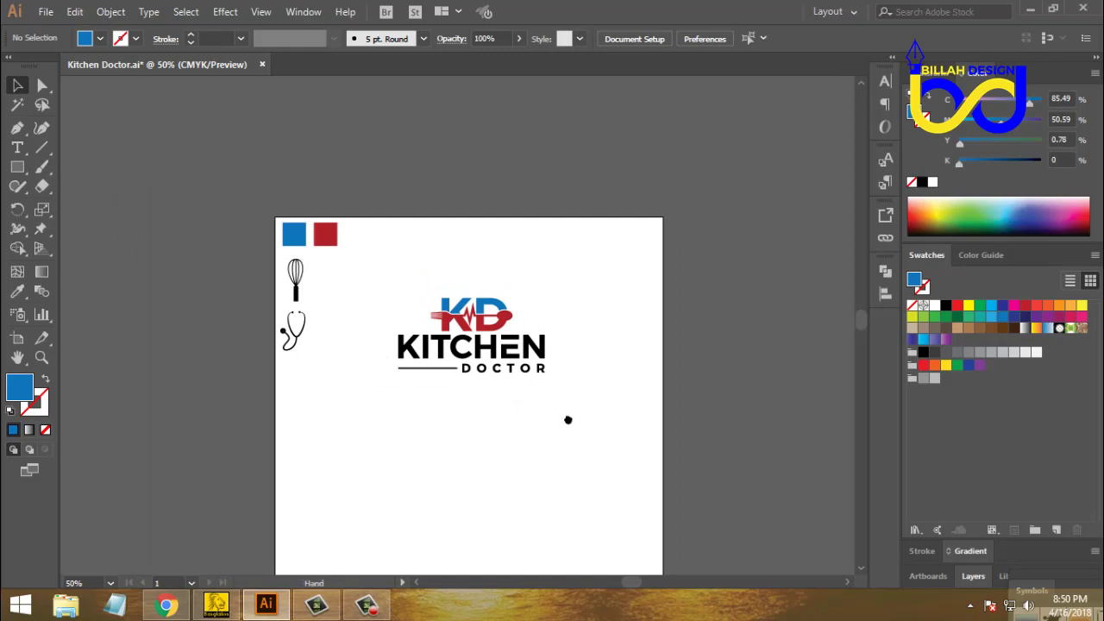
scroll(570, 419, "down", 1)
left_click(549, 334)
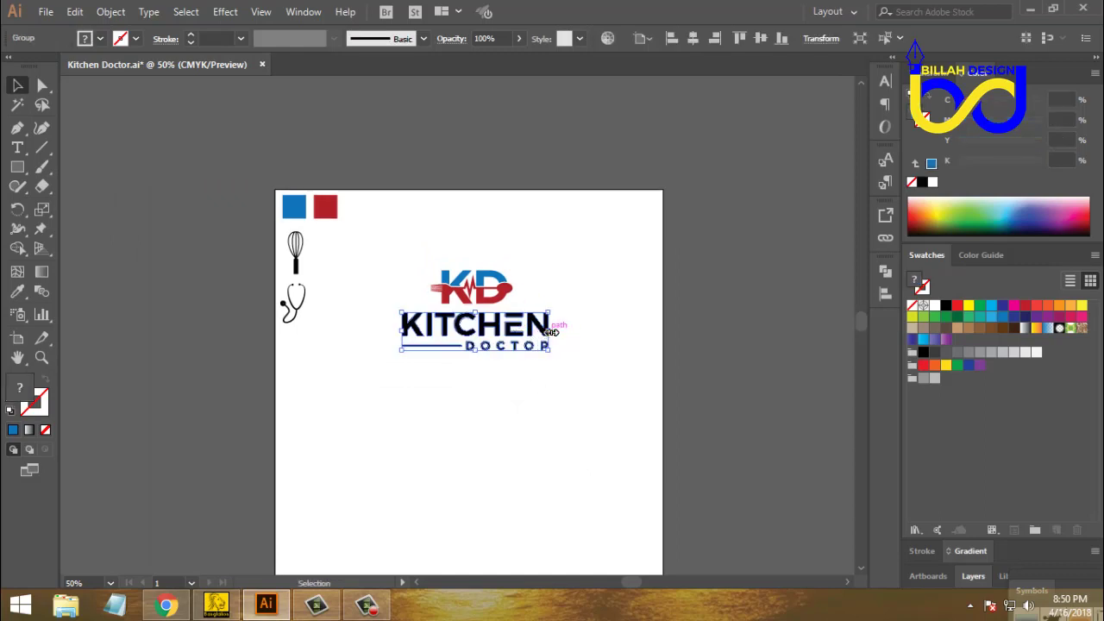
left_click_drag(550, 334, 556, 331)
left_click(589, 427)
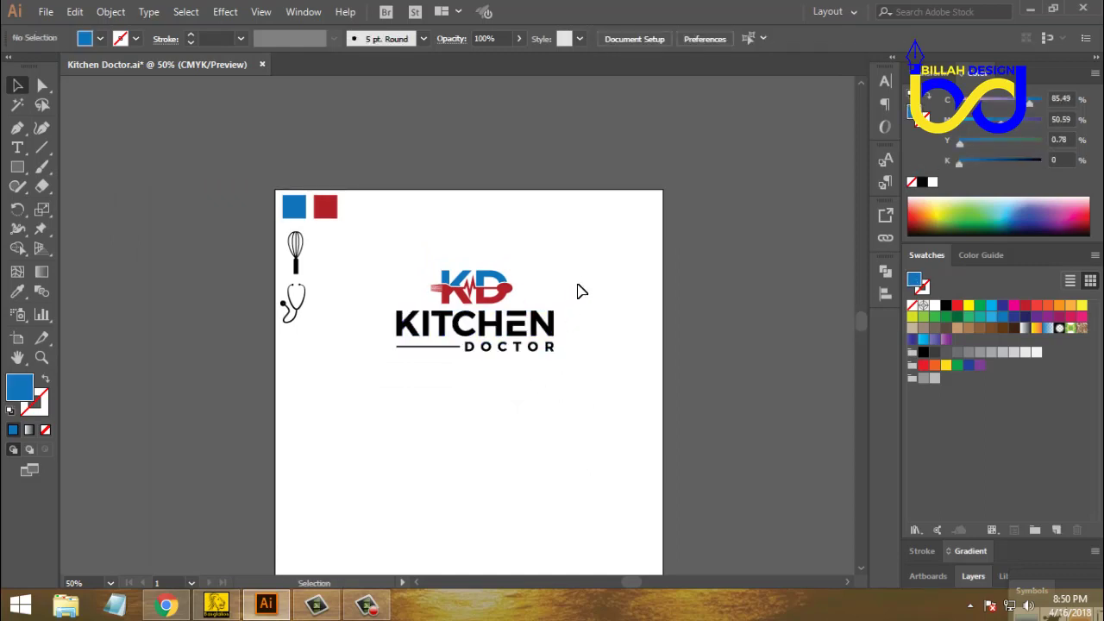
left_click_drag(580, 270, 451, 373)
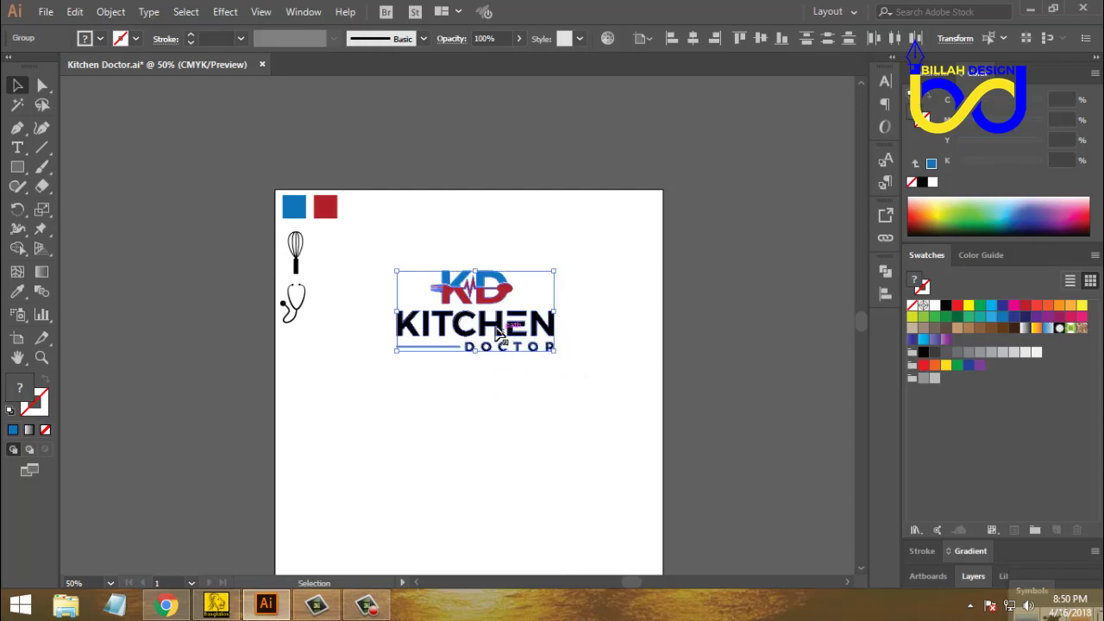
left_click_drag(498, 320, 509, 316)
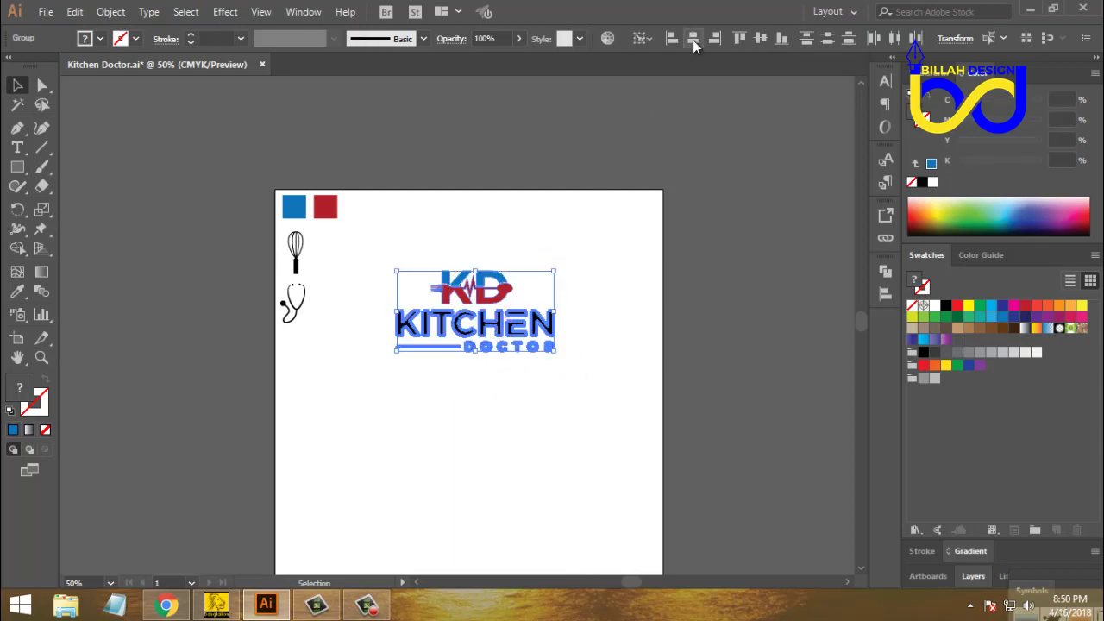
left_click(692, 40)
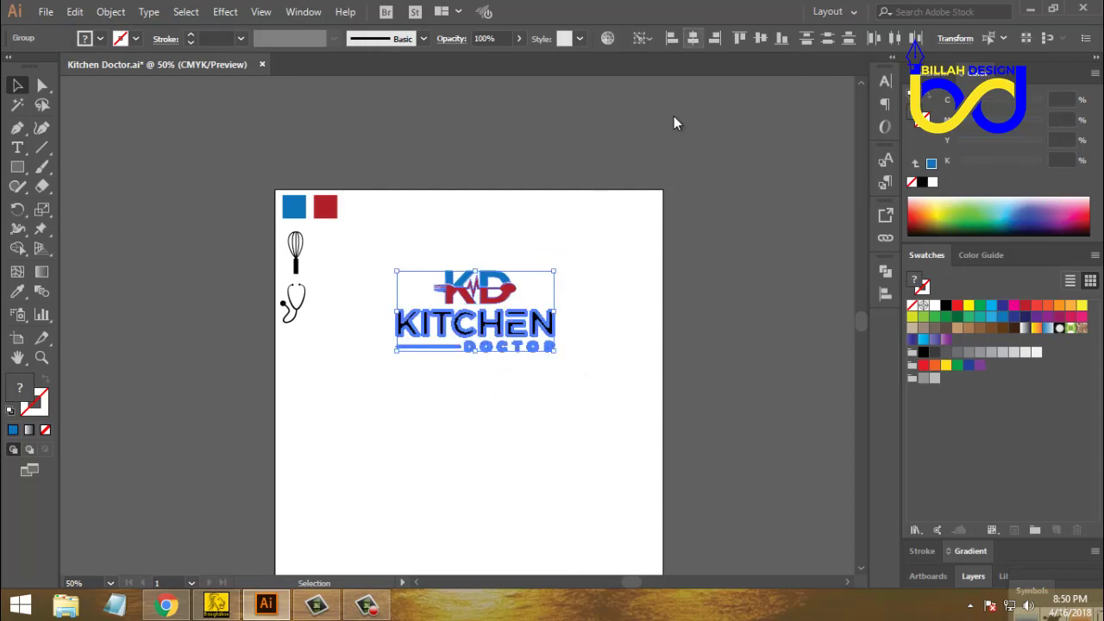
left_click(583, 423)
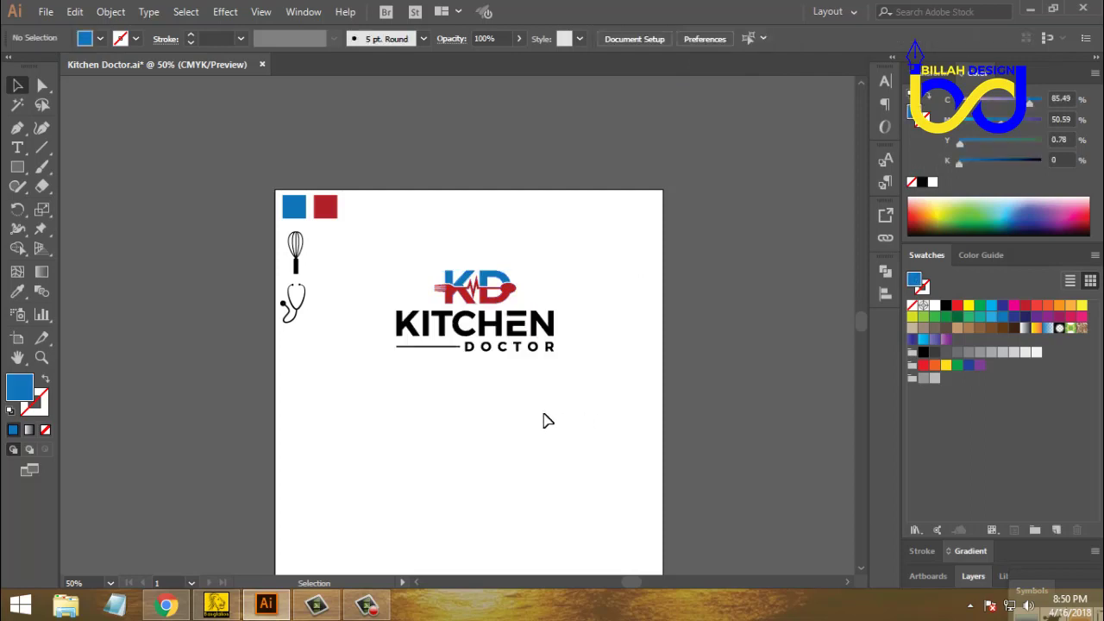
left_click(457, 319)
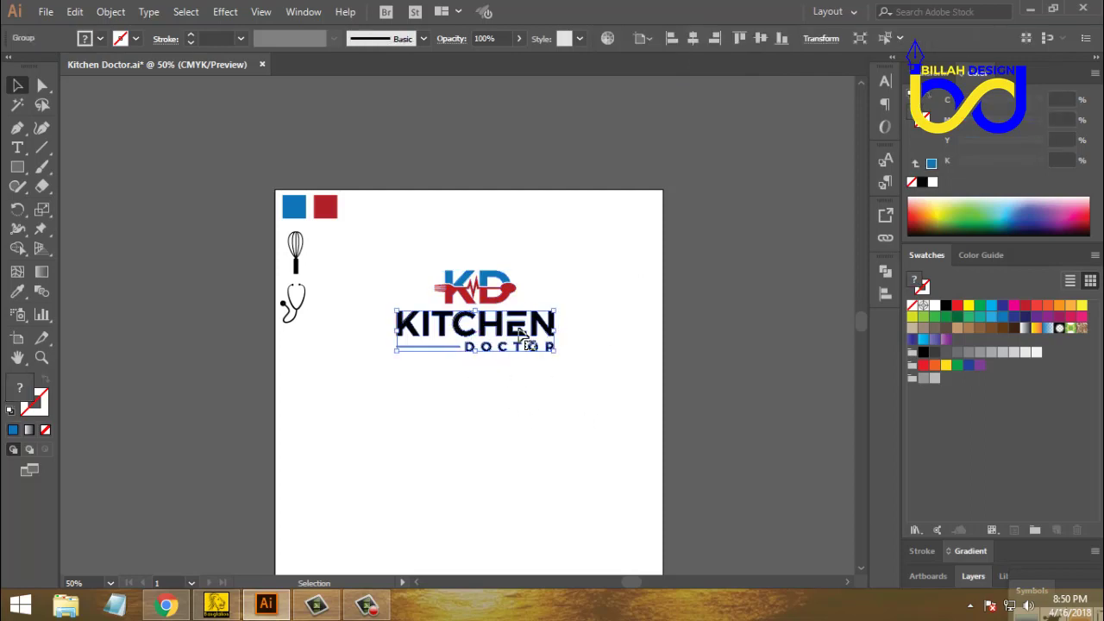
left_click(501, 390)
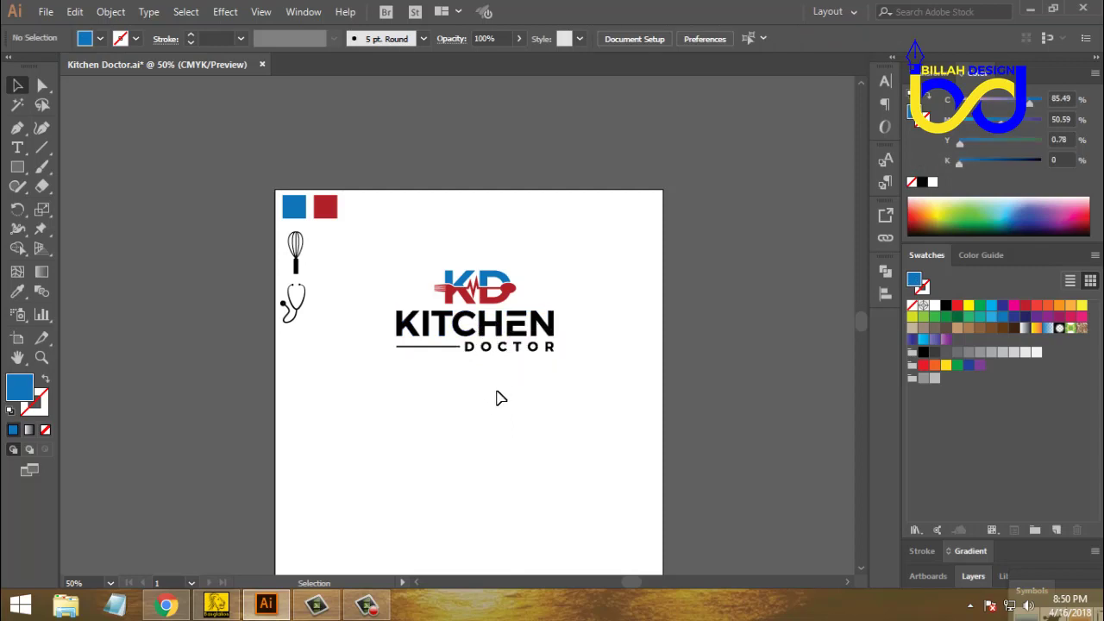
left_click(504, 330)
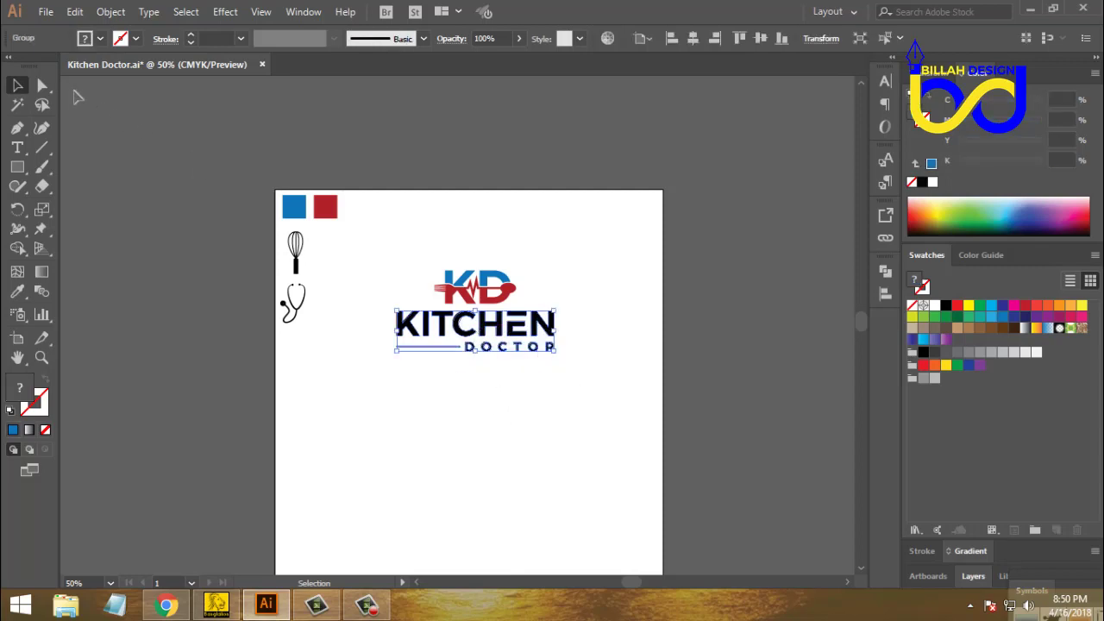
left_click(43, 85)
left_click(380, 421)
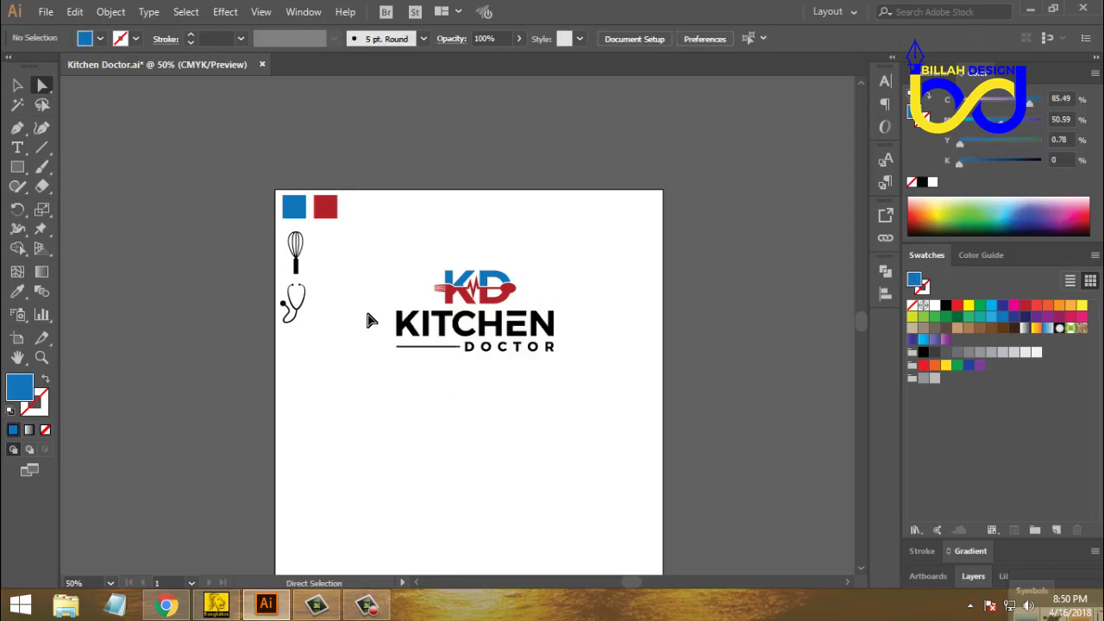
- Colour the KITCHEN letters with the blue swatch
left_click_drag(368, 315, 568, 332)
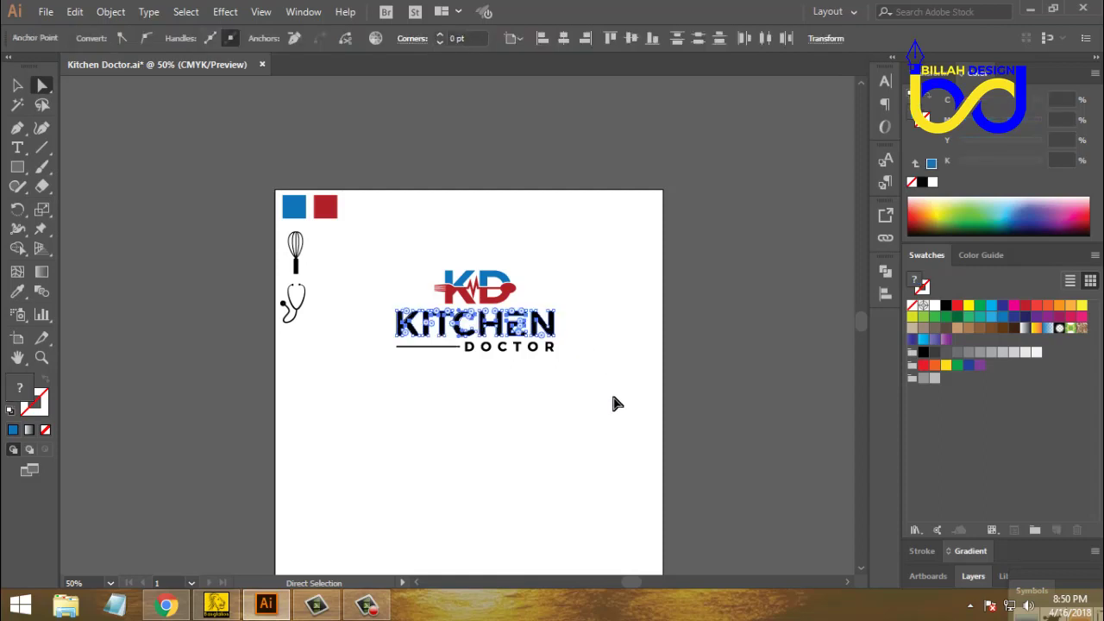
left_click(18, 293)
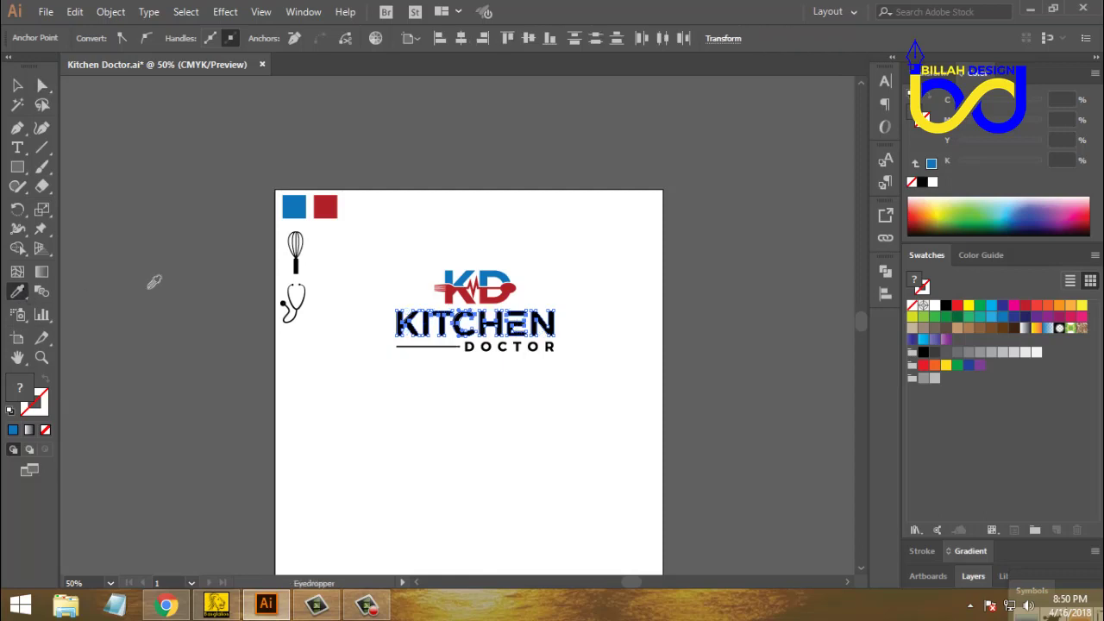
left_click(290, 210)
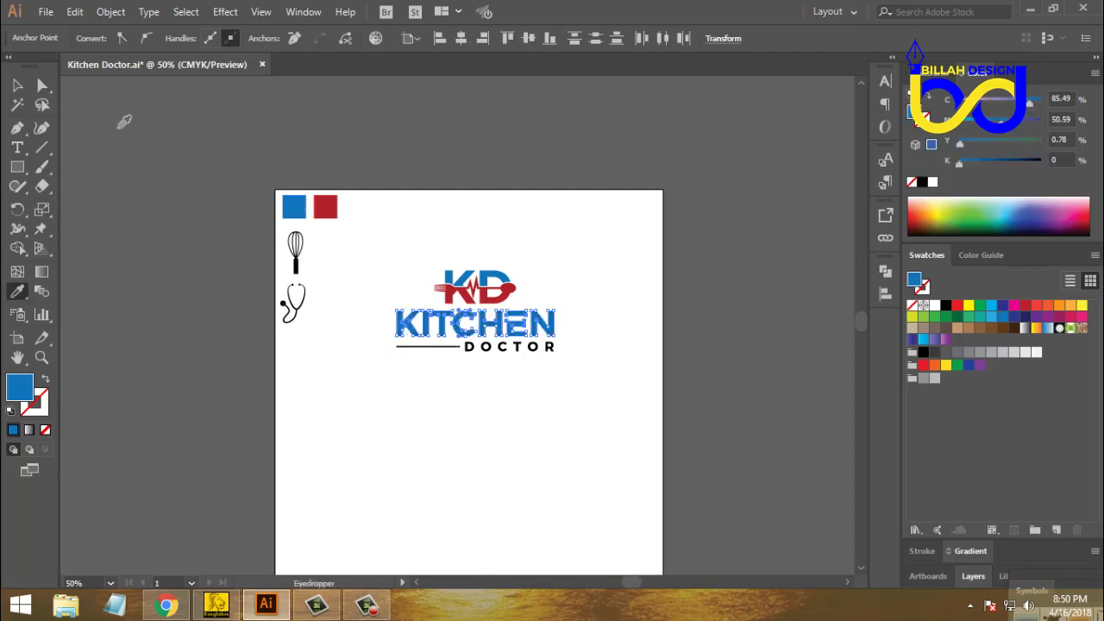
left_click(41, 84)
left_click(398, 416)
- Colour DOCTOR and its underline with the monogram's red
left_click_drag(356, 373, 545, 377)
left_click(29, 291)
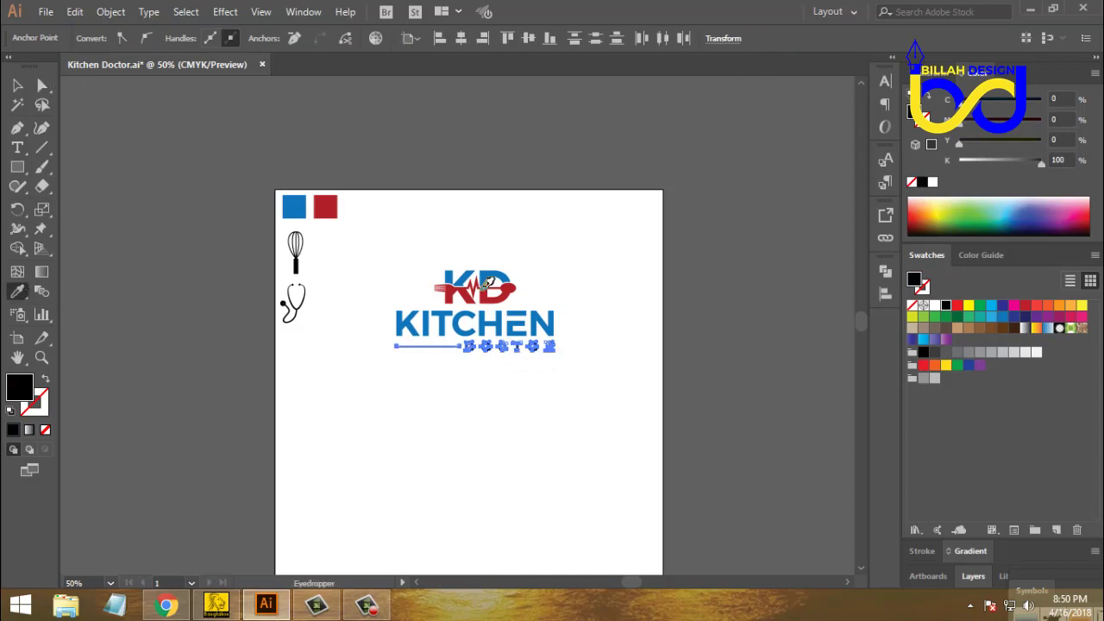
left_click(466, 288)
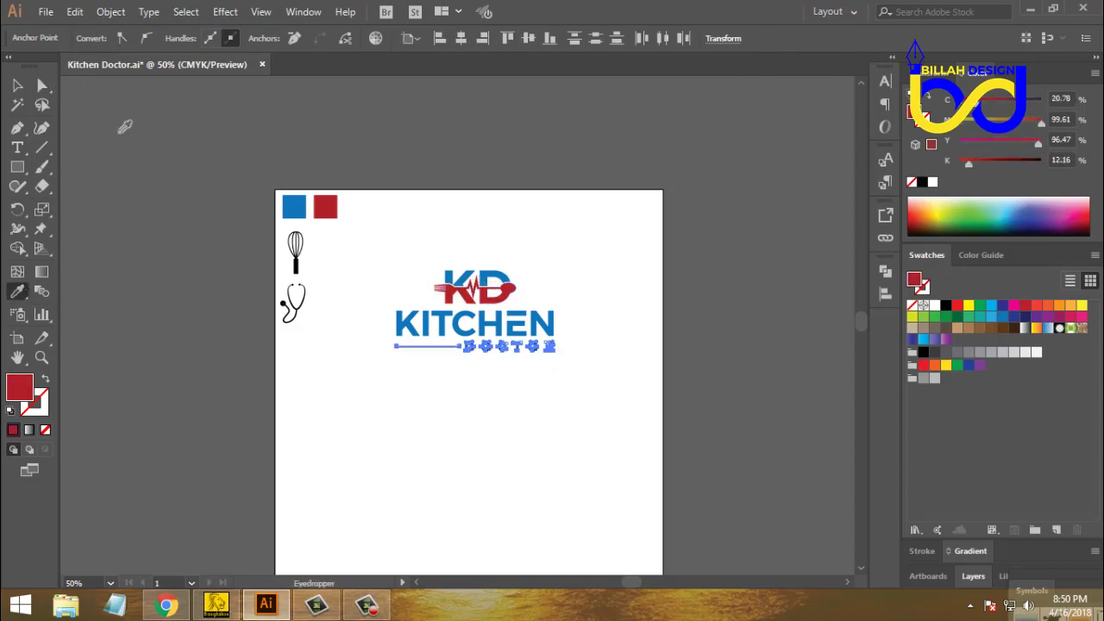
left_click(41, 85)
left_click(418, 394)
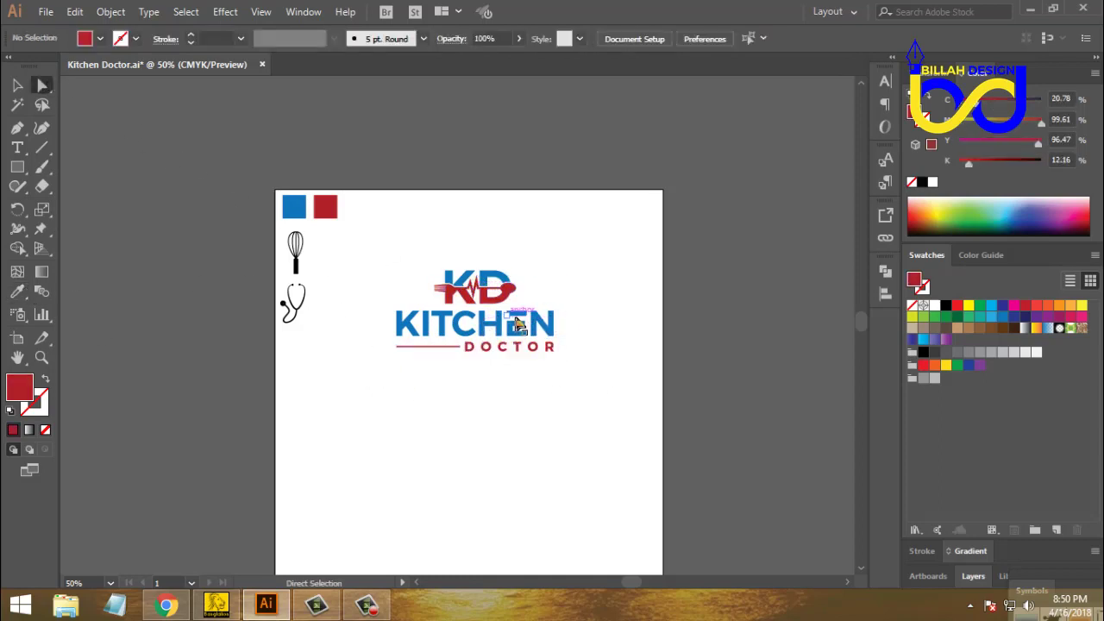
- Colour the small bar on KITCHEN's H with the monogram's red
left_click(521, 314)
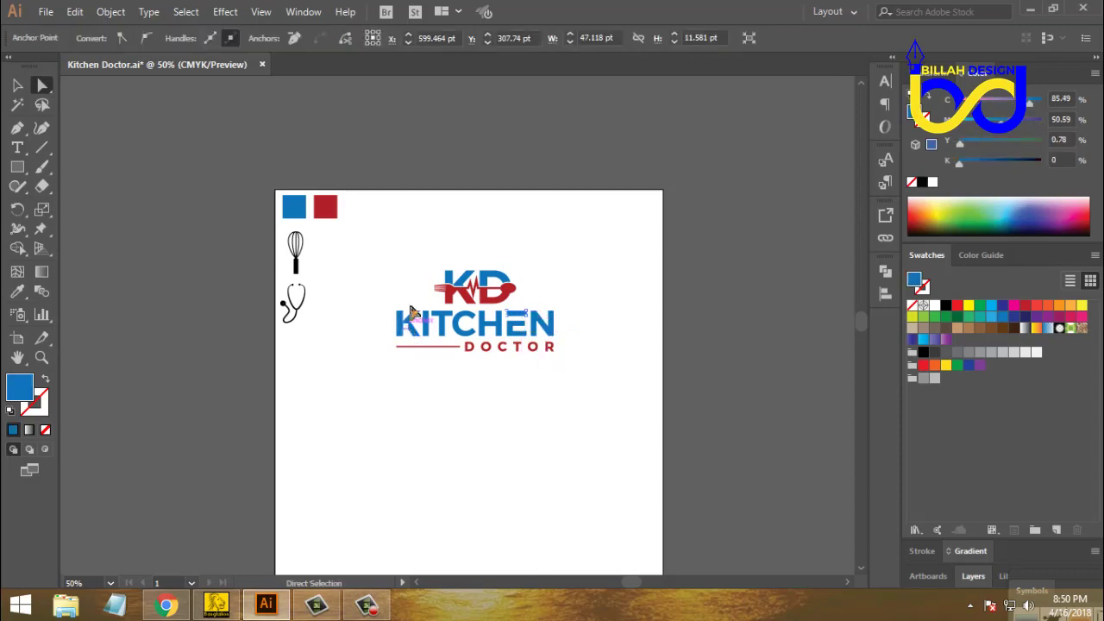
left_click(21, 293)
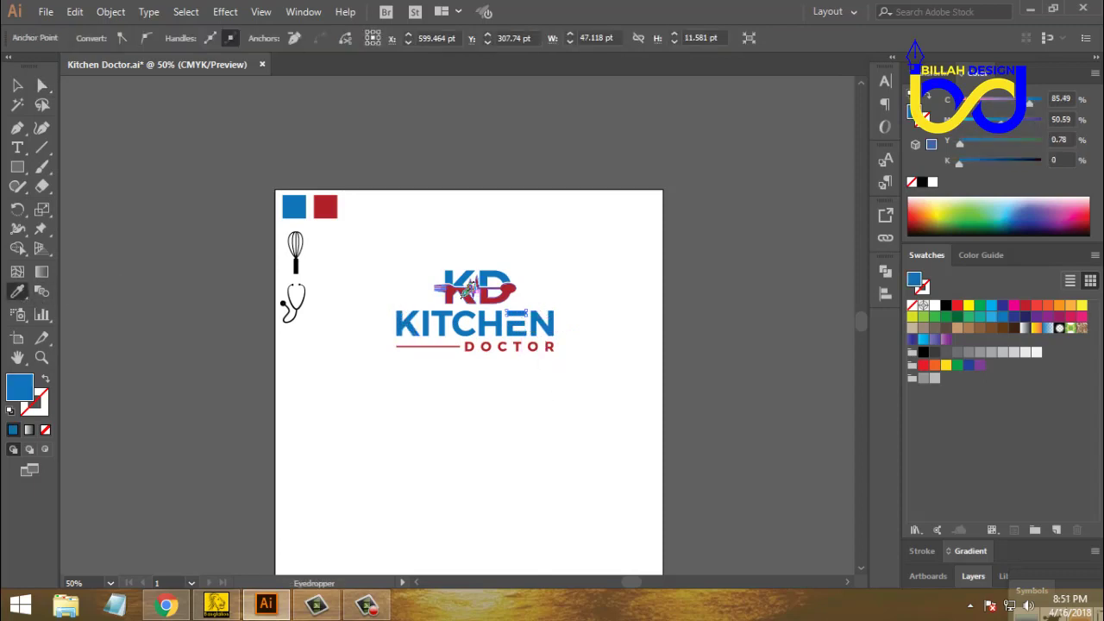
left_click(469, 286)
left_click(17, 85)
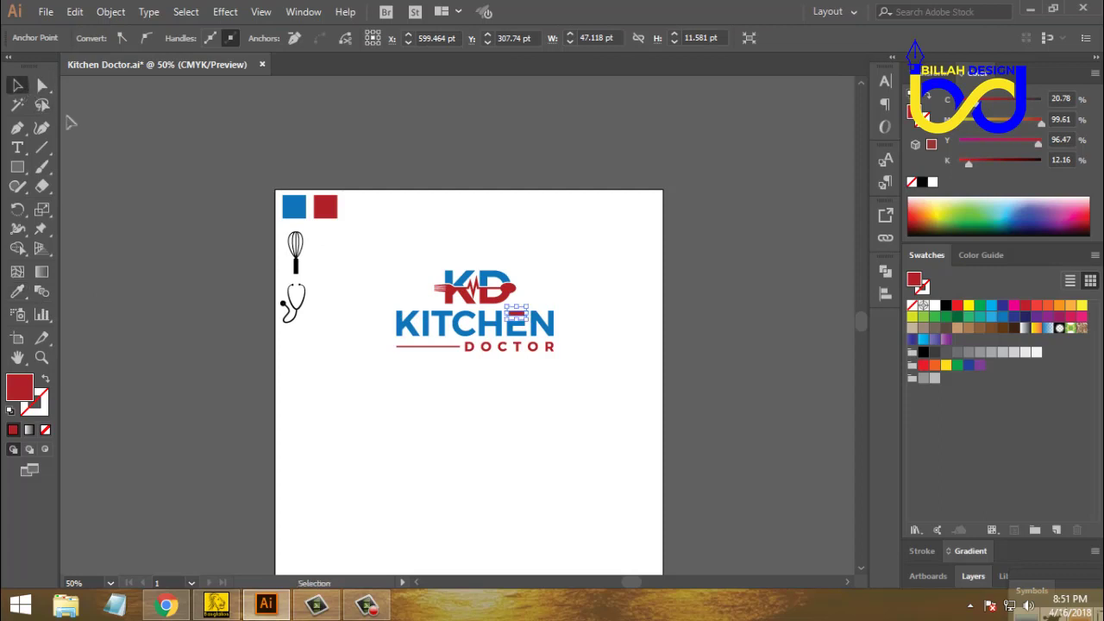
left_click(505, 347)
left_click(505, 347)
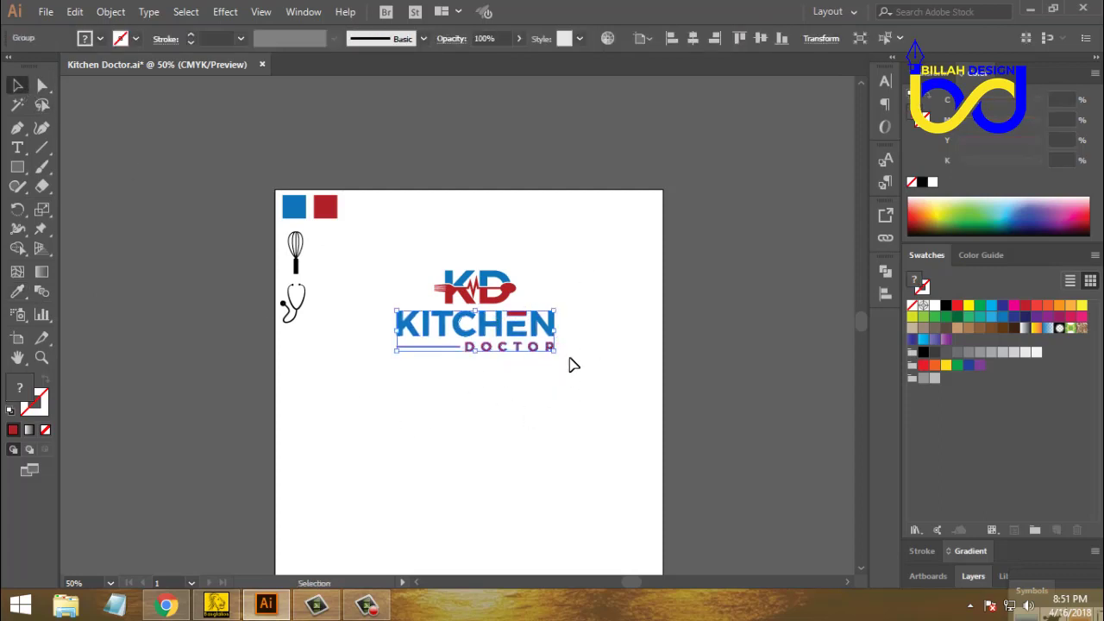
- Ungroup the logo and delete the colour squares, whisk and stethoscope
left_click_drag(581, 237, 466, 378)
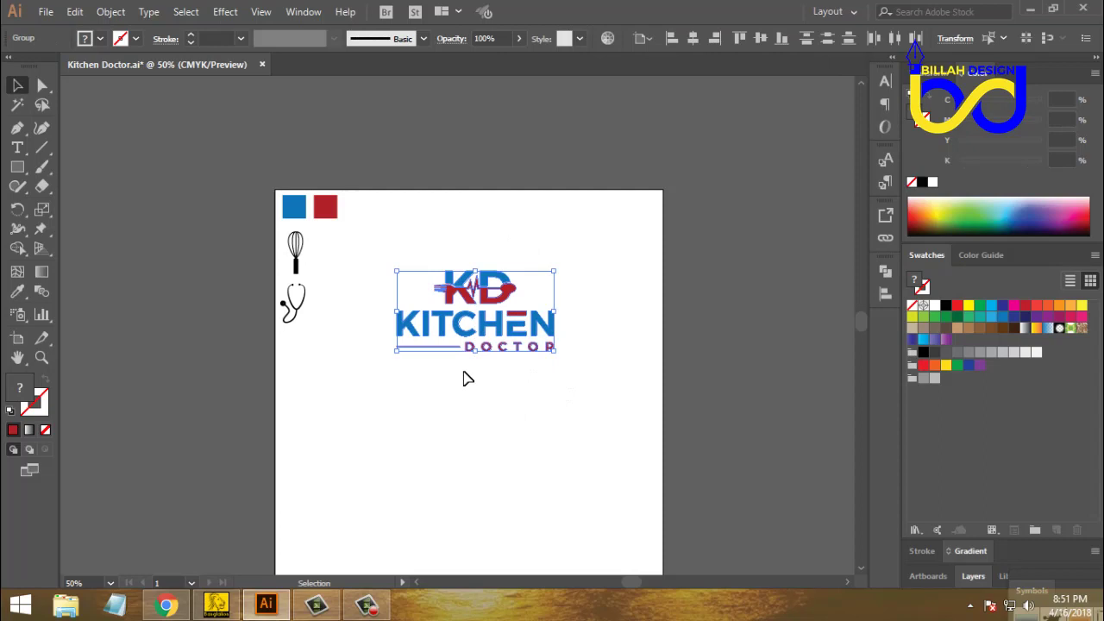
left_click(110, 12)
left_click(172, 68)
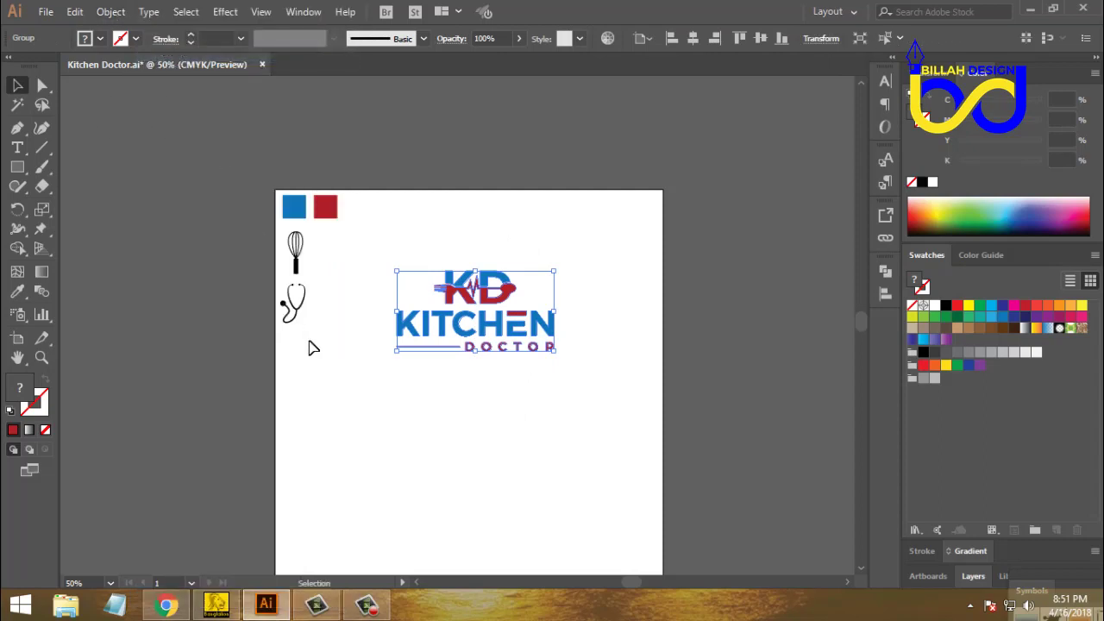
left_click_drag(353, 185, 274, 357)
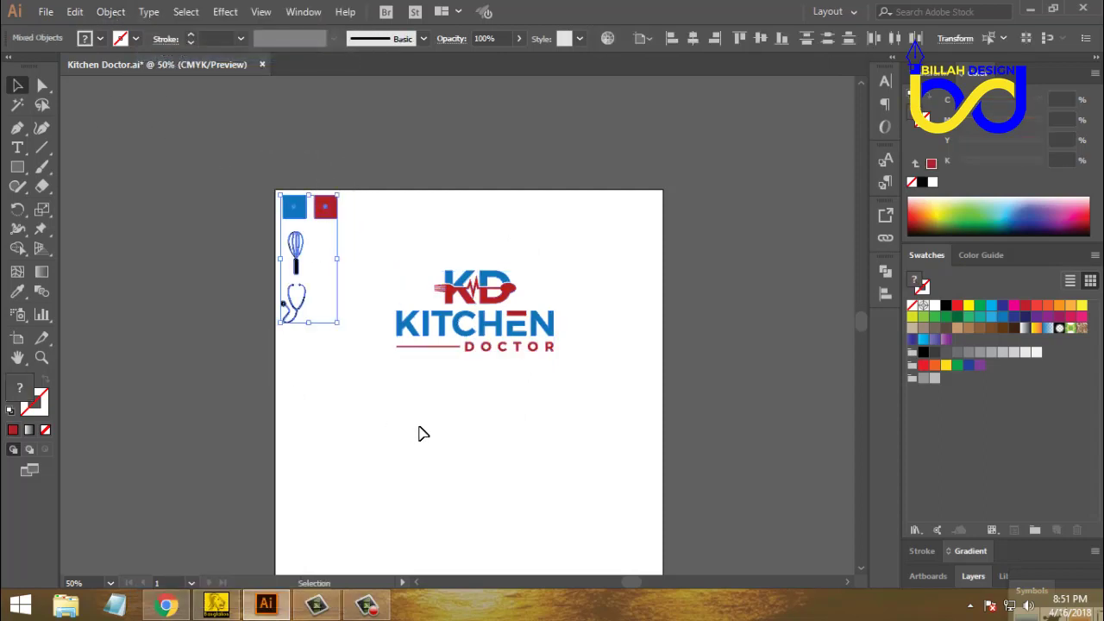
key("Delete")
- Centre the logo horizontally and vertically on the artboard
scroll(518, 388, "down", 3)
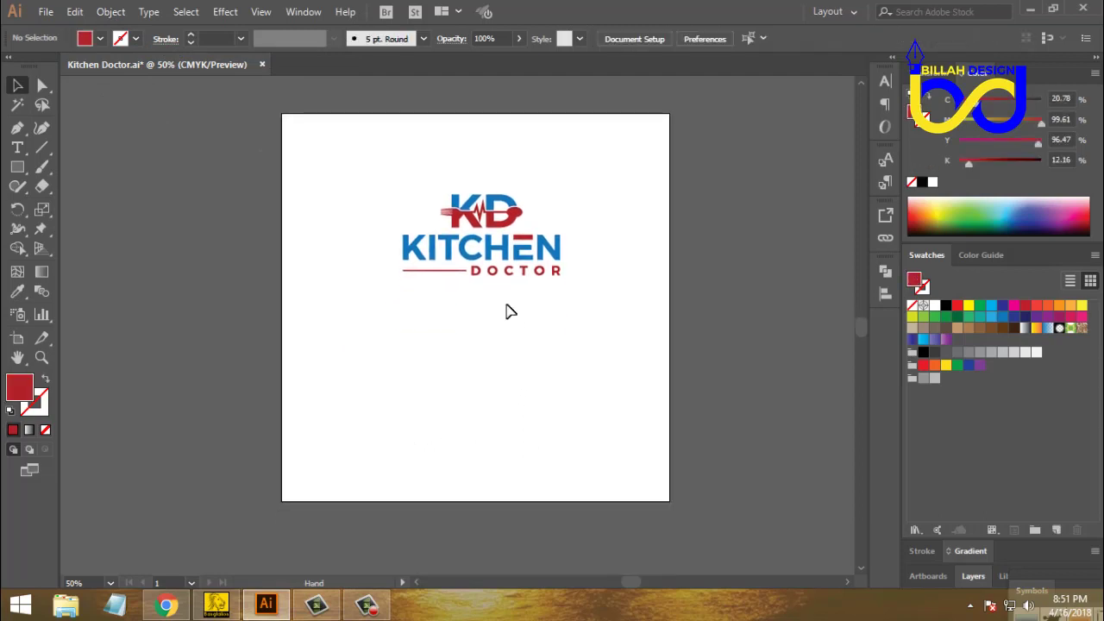
left_click_drag(499, 263, 638, 178)
left_click(591, 207)
left_click(646, 38)
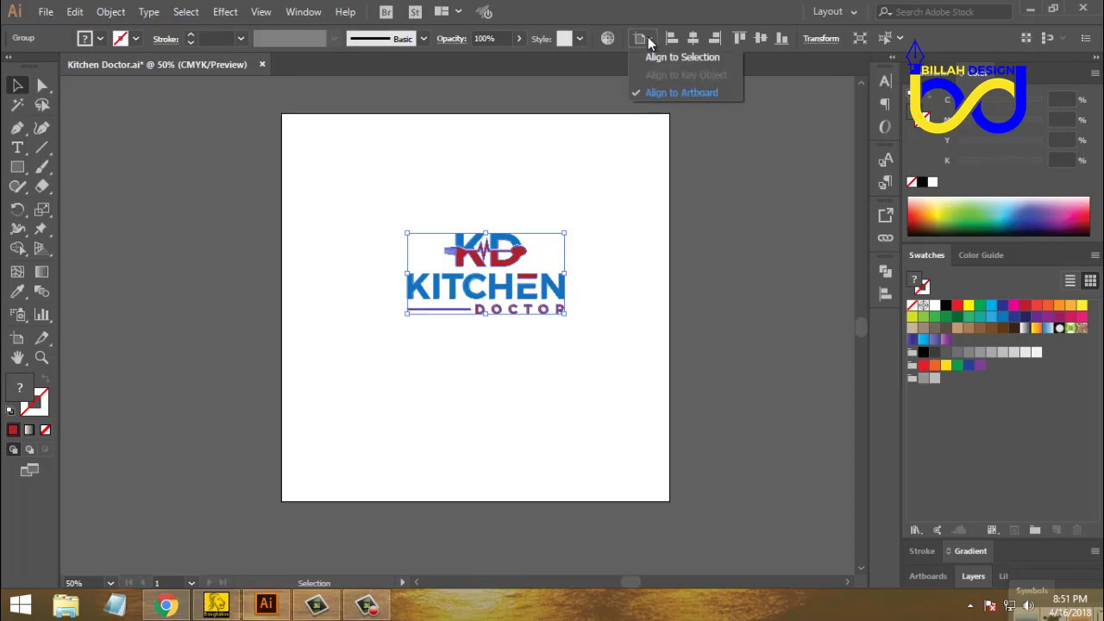
left_click(681, 94)
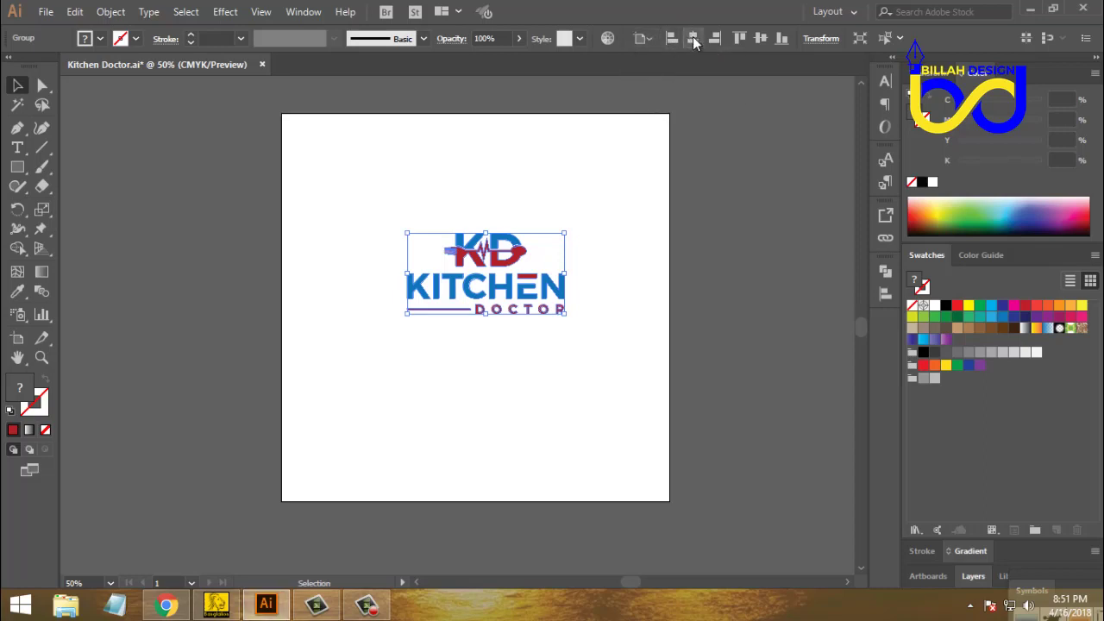
left_click(693, 38)
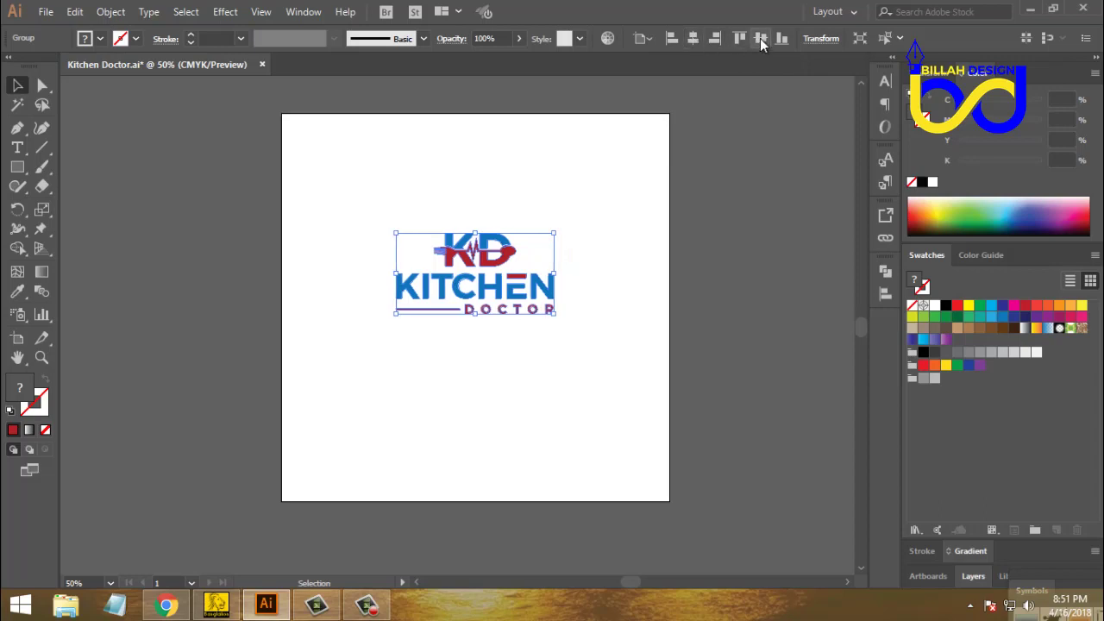
left_click(760, 38)
left_click(625, 278)
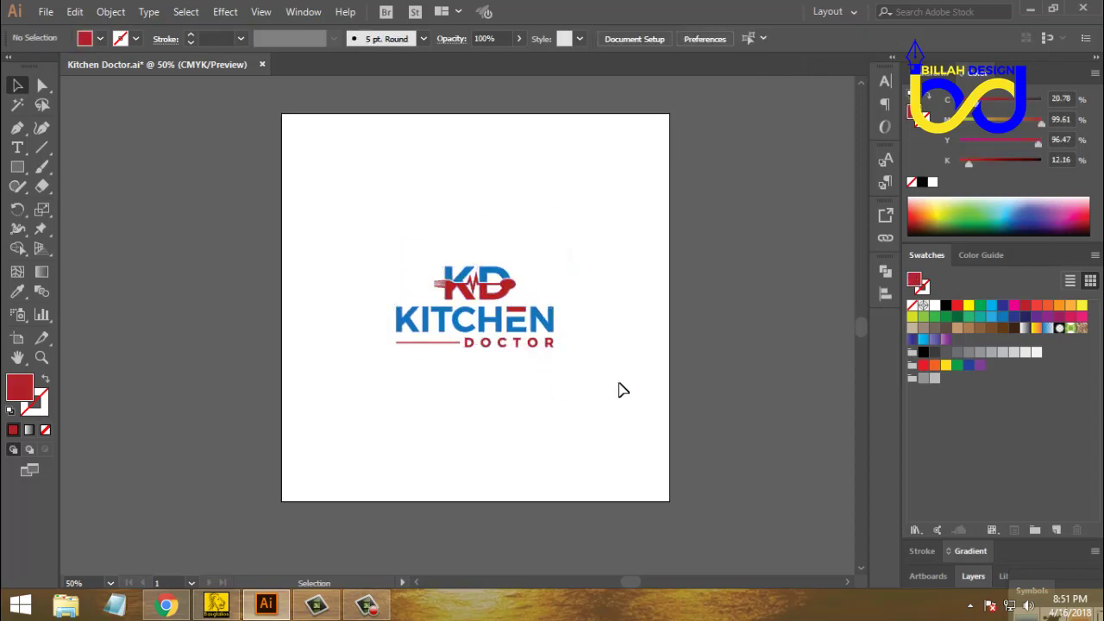
left_click(552, 343)
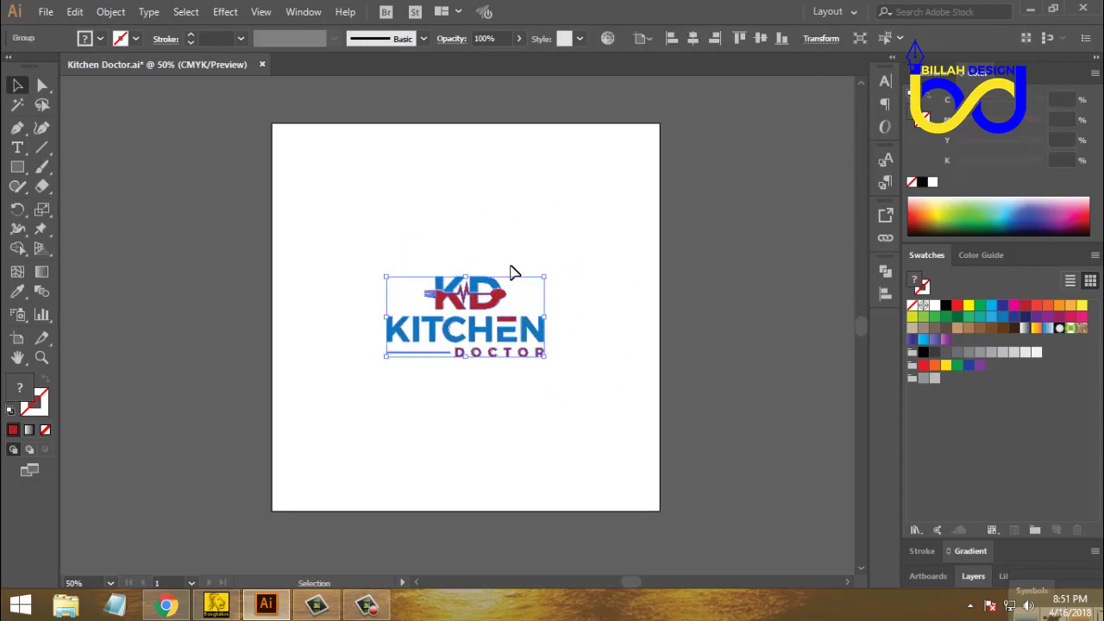
- Alt-drag a side handle to scale the logo group up from its centre
left_click_drag(546, 317, 579, 317)
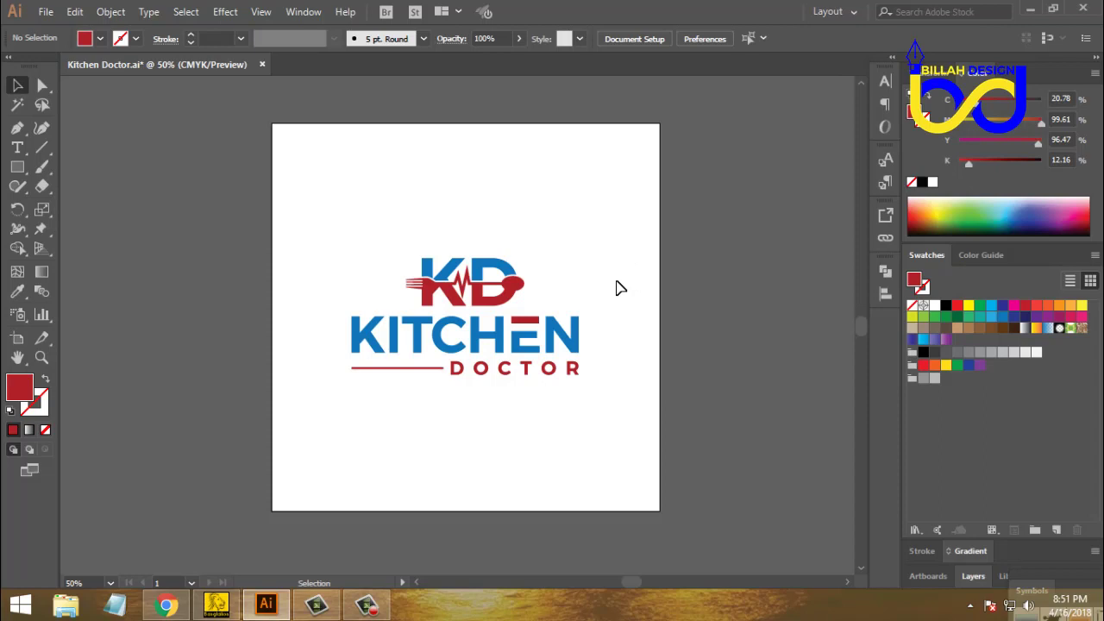
left_click(572, 360)
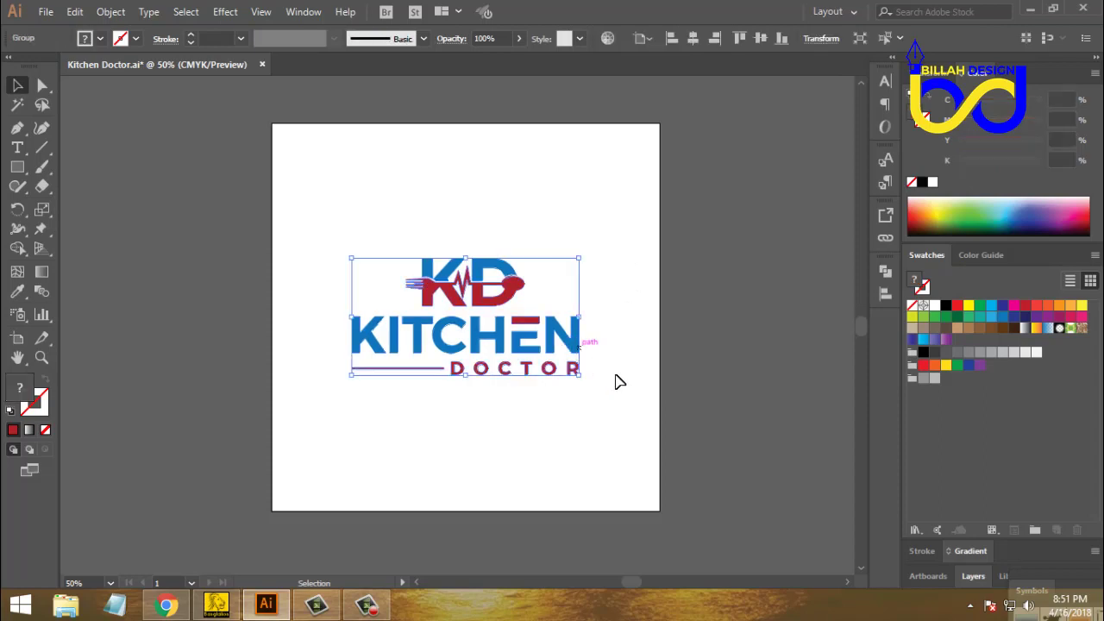
left_click(646, 396)
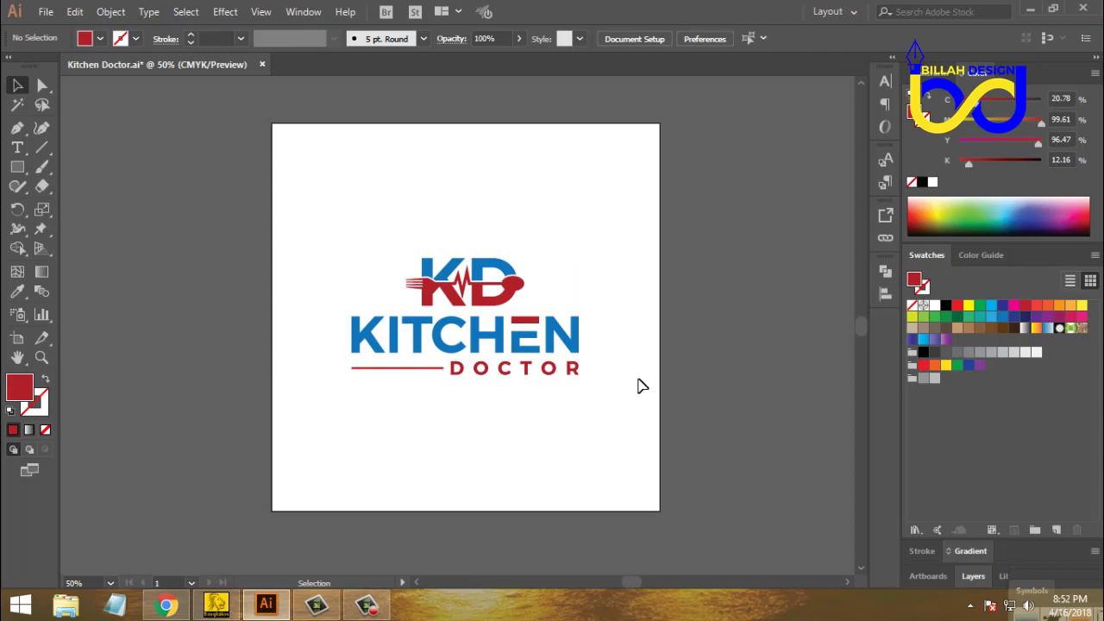
left_click(578, 353)
left_click(638, 382)
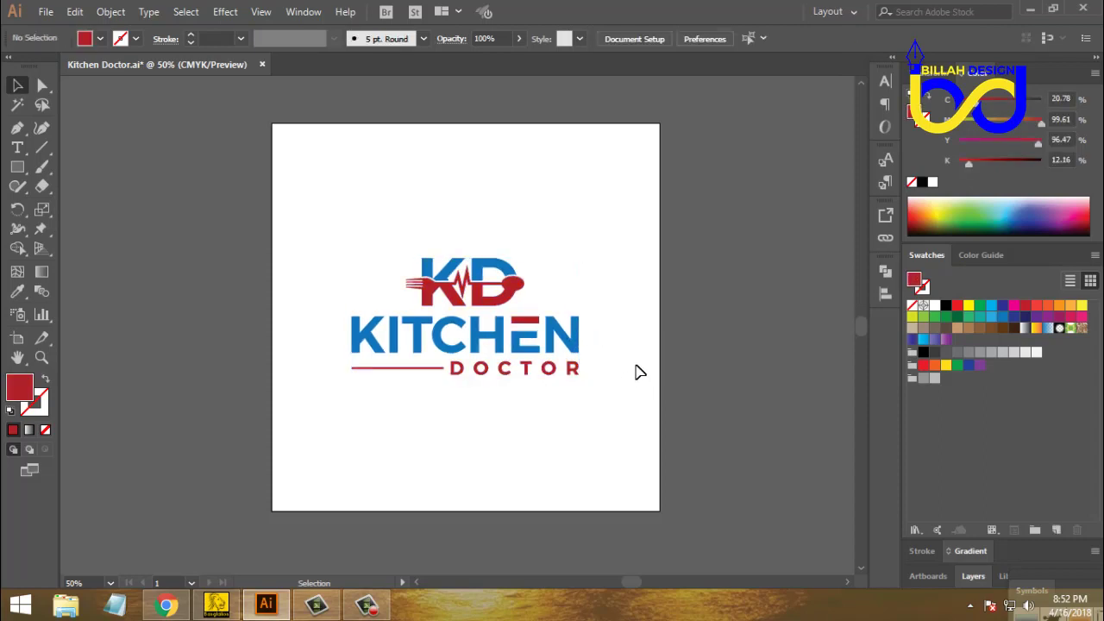